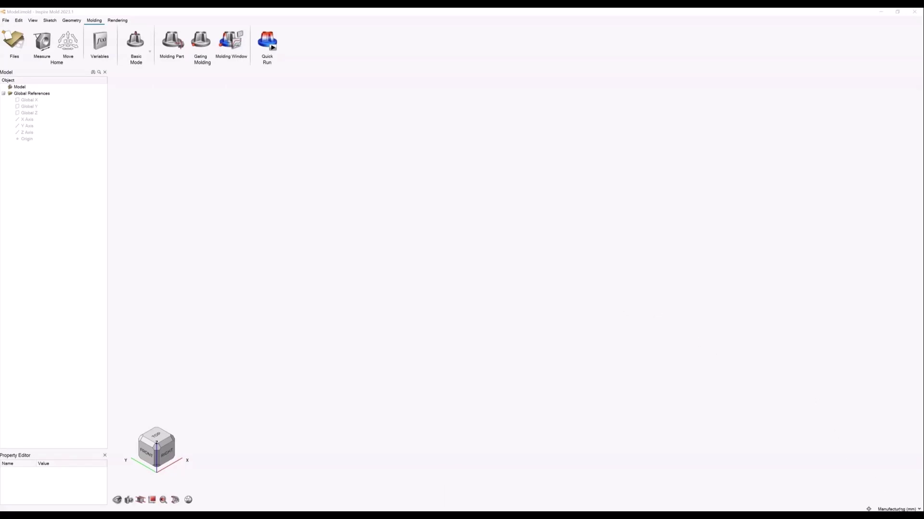
# Step: Look through the available unit systems, the rendering, molding, geometry and sketch tools, and the view, edit and file commands
pyautogui.click(899, 509)
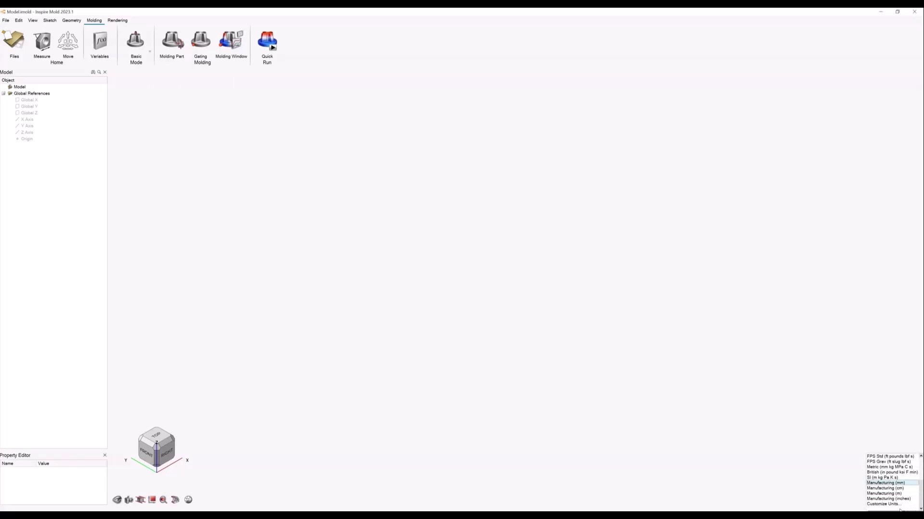
pyautogui.click(837, 487)
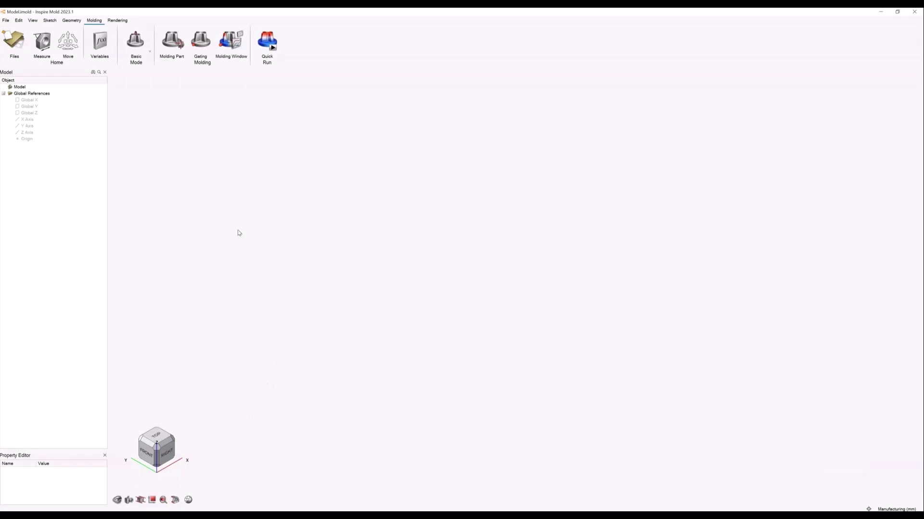
pyautogui.click(120, 22)
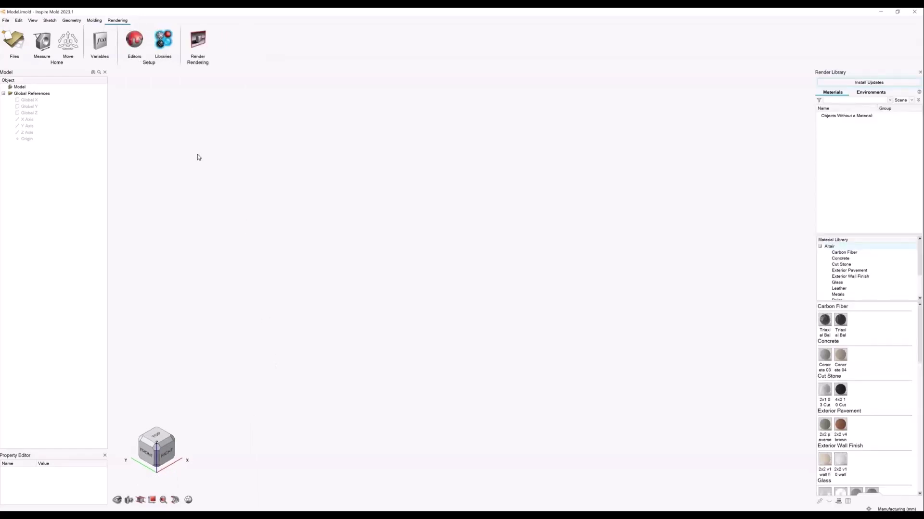
pyautogui.click(95, 20)
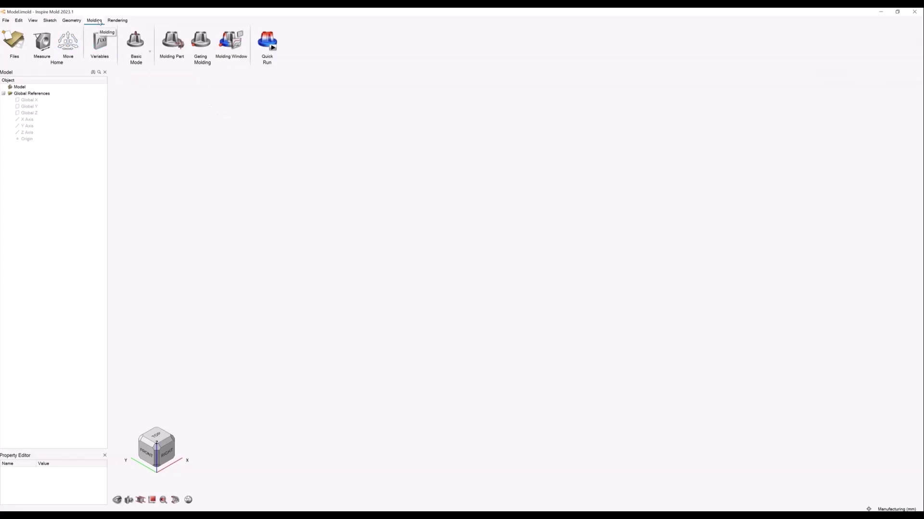
pyautogui.click(75, 21)
pyautogui.click(52, 22)
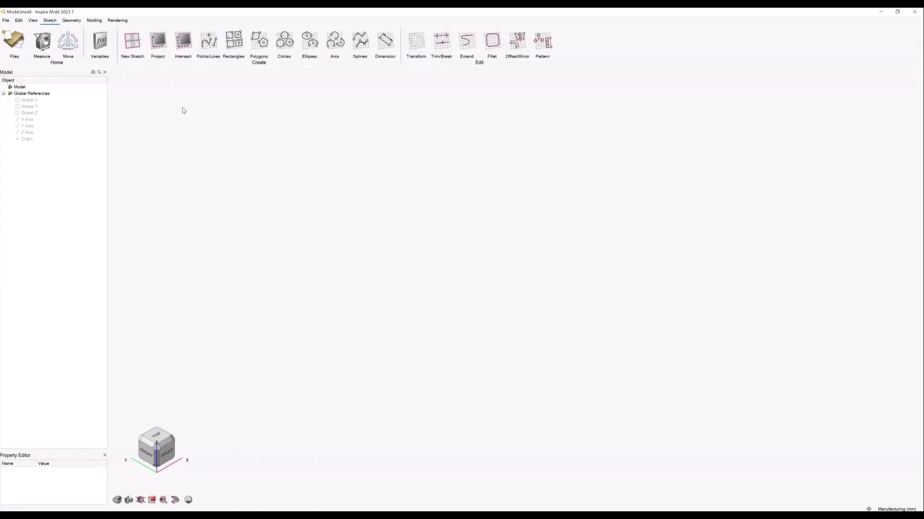
pyautogui.click(32, 20)
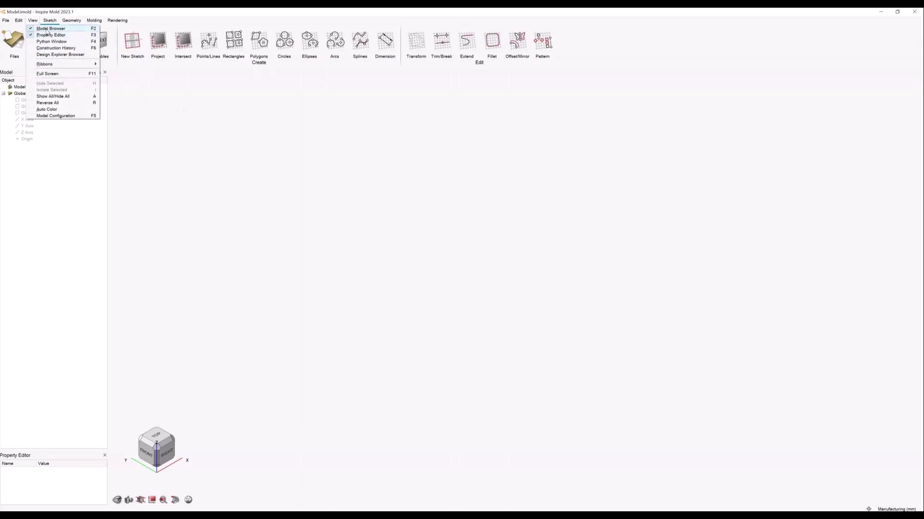
pyautogui.click(53, 209)
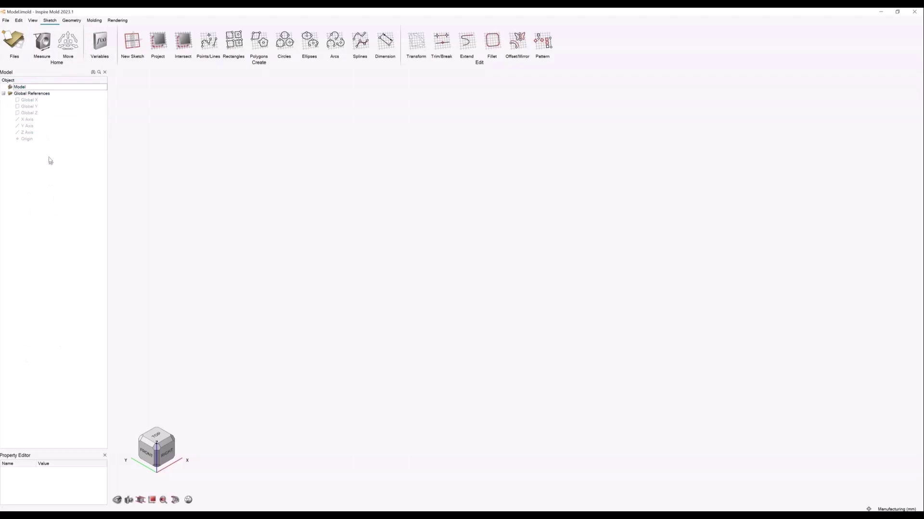
pyautogui.click(21, 20)
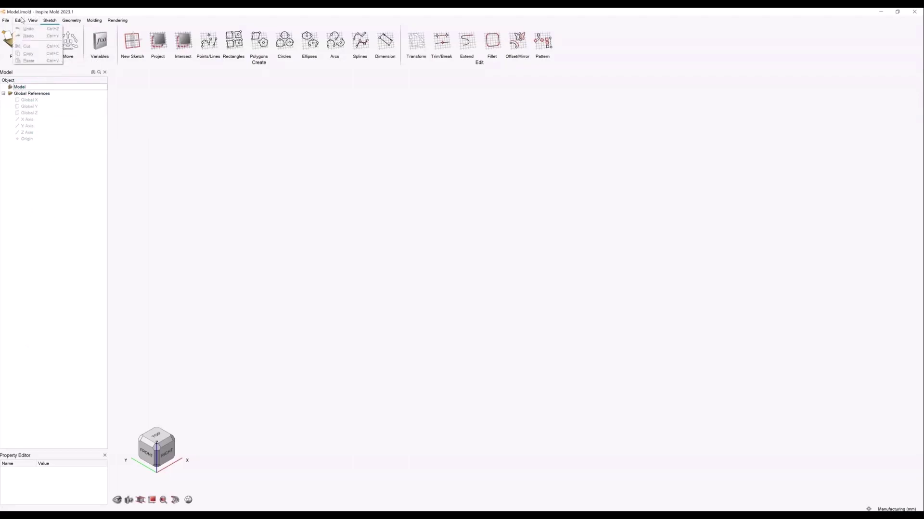
pyautogui.moveTo(11, 22)
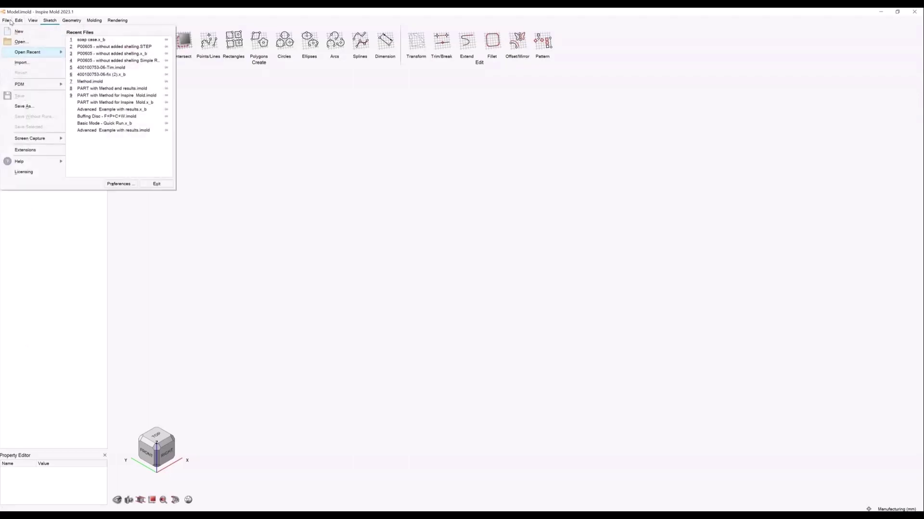
pyautogui.click(243, 135)
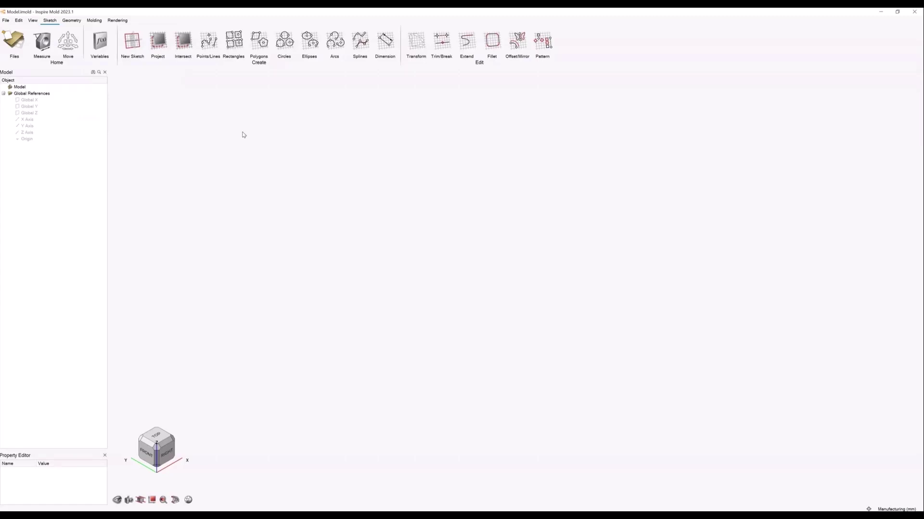
pyautogui.click(95, 22)
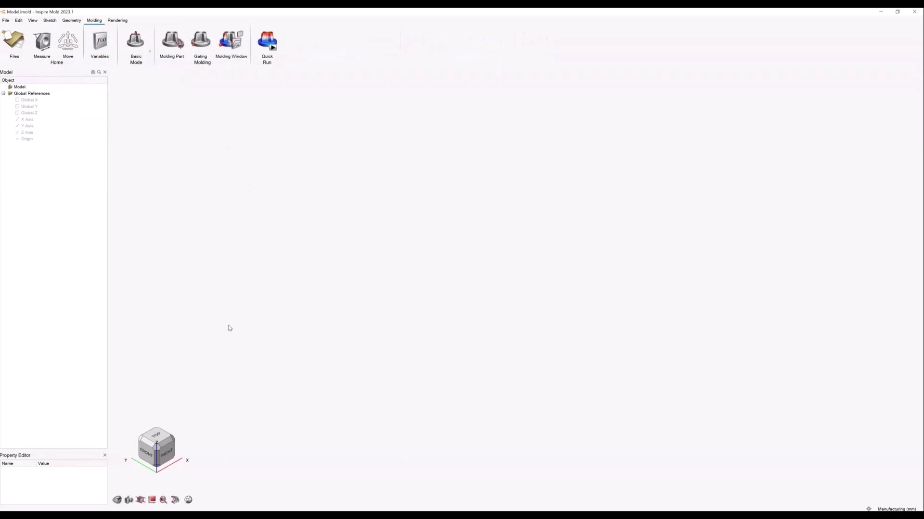
# Step: Switch to the other Inspire Mold window, which holds the soap case model
pyautogui.moveTo(221, 516)
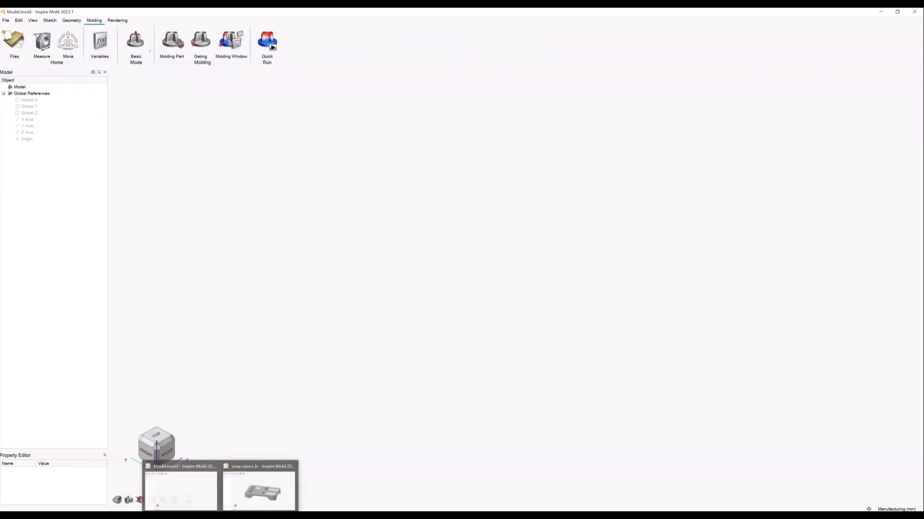
pyautogui.click(260, 491)
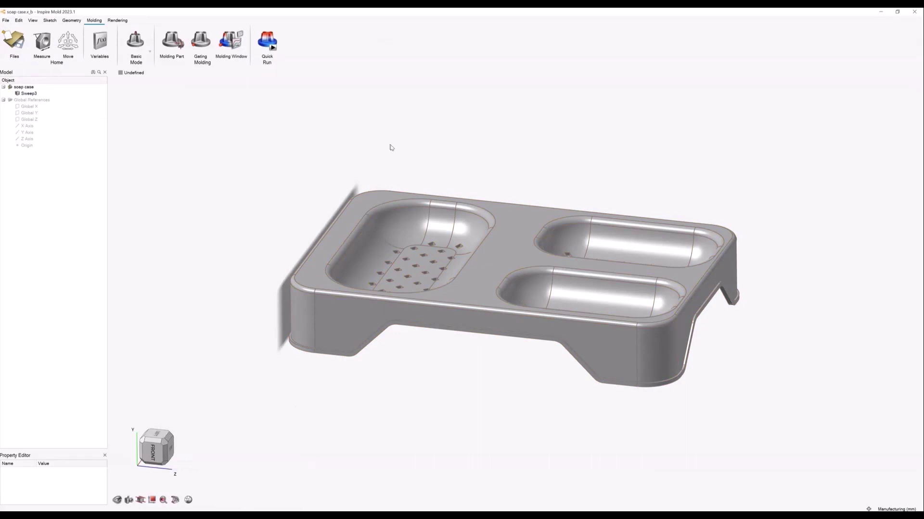
pyautogui.moveTo(391, 145)
pyautogui.mouseDown(button='middle')
pyautogui.moveTo(435, 157)
pyautogui.moveTo(396, 149)
pyautogui.moveTo(405, 149)
pyautogui.mouseUp(button='middle')
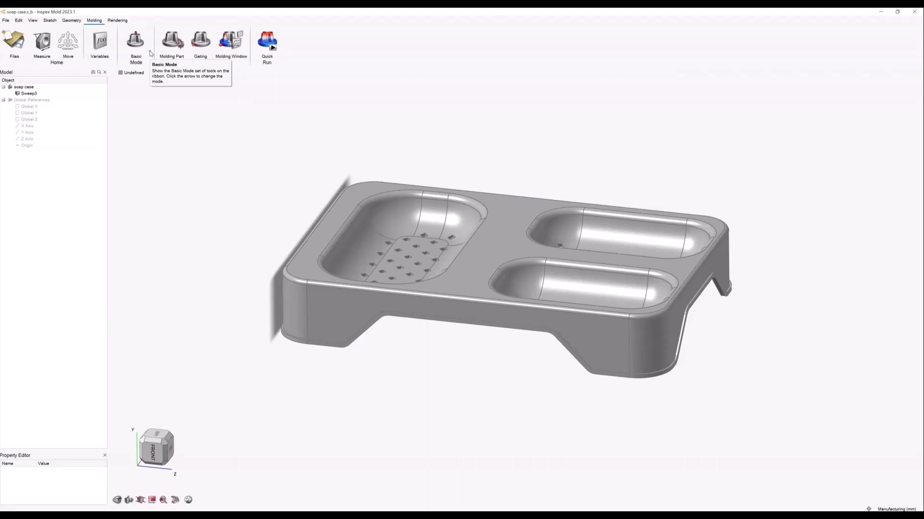
pyautogui.click(150, 52)
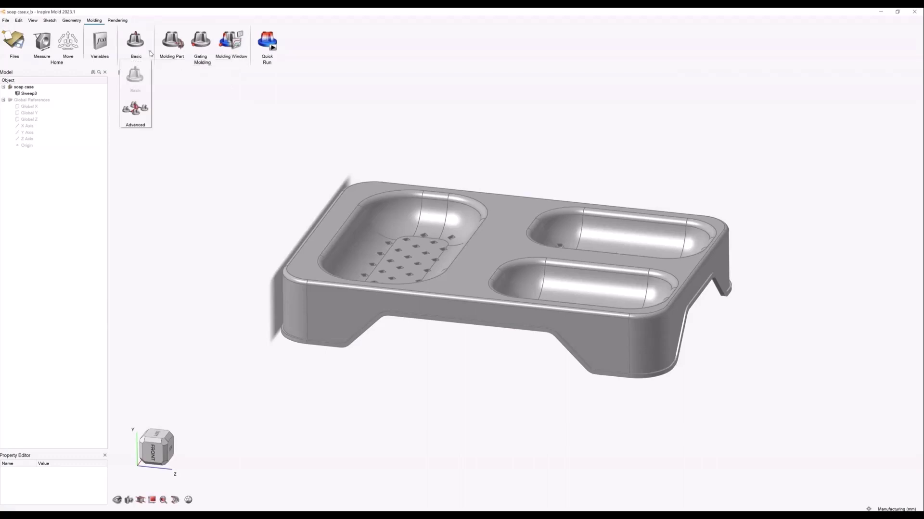
pyautogui.click(185, 85)
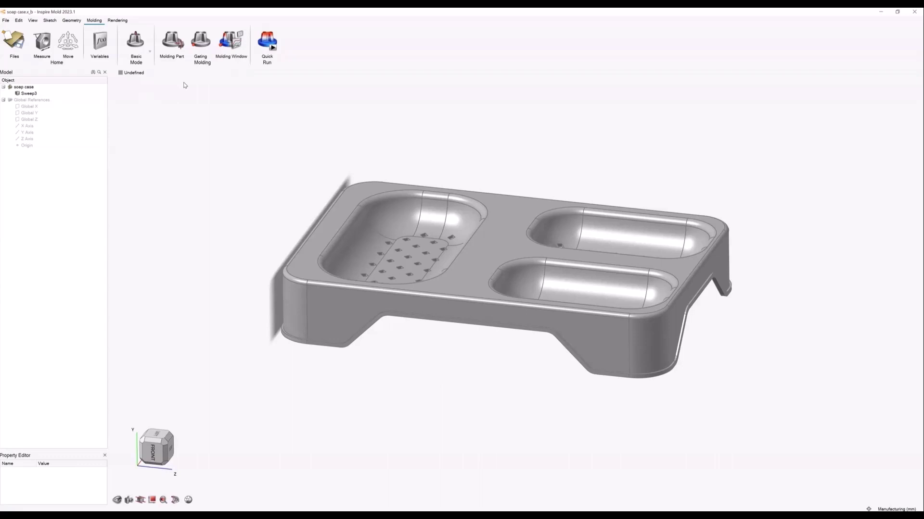
pyautogui.click(150, 52)
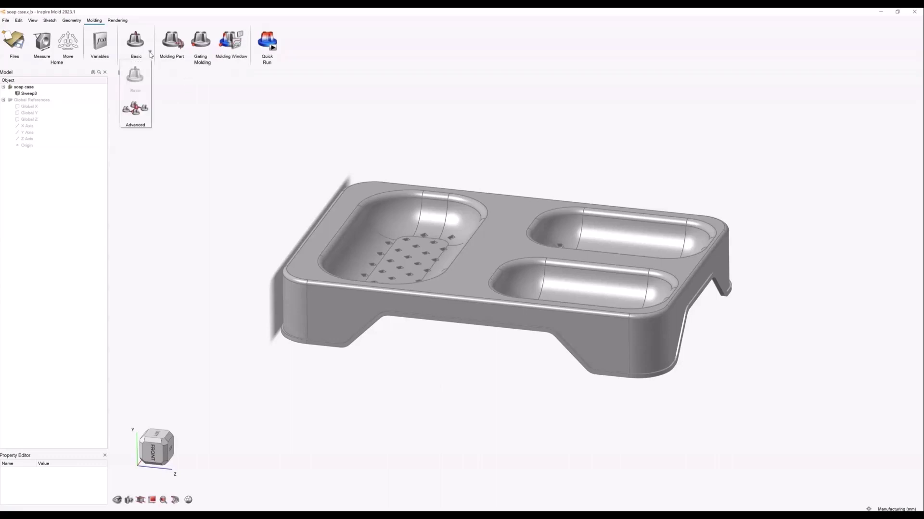
pyautogui.click(191, 122)
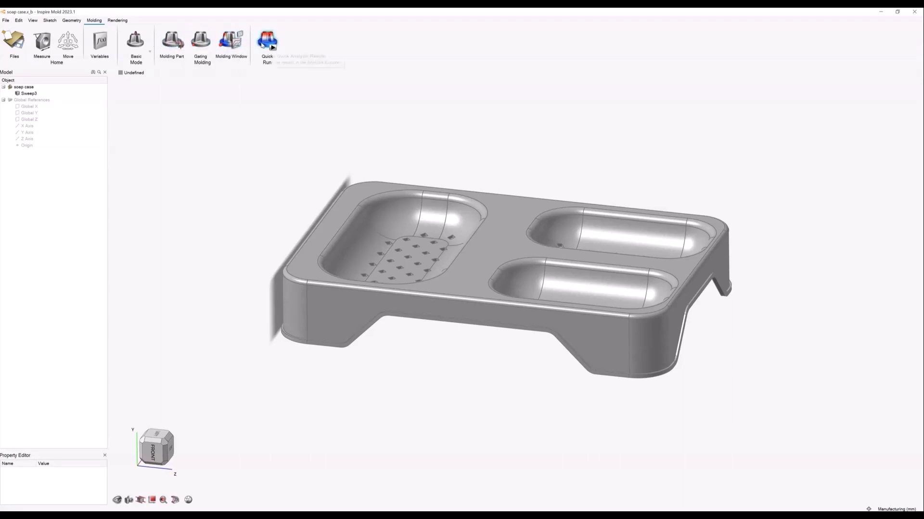
# Step: Define the soap case as the molding part with ABS from the ABS material group and a temperature of 230 C
pyautogui.click(169, 40)
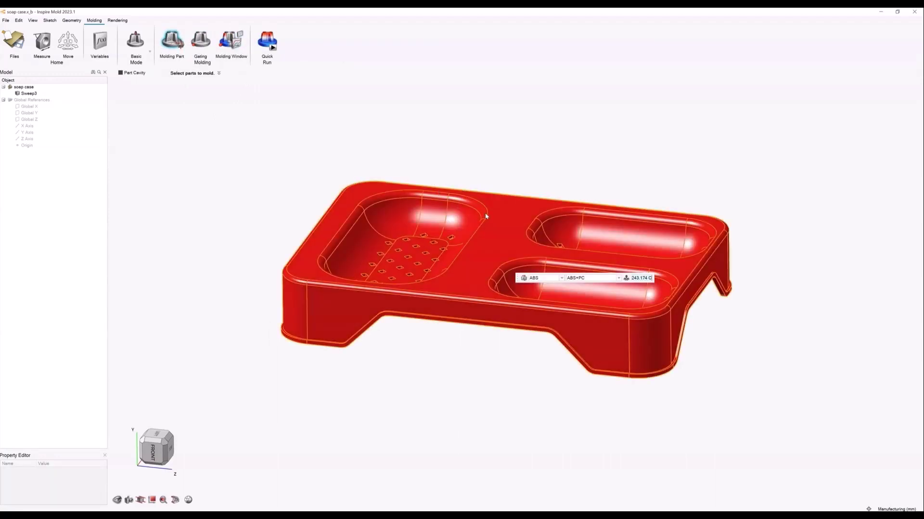
pyautogui.click(551, 280)
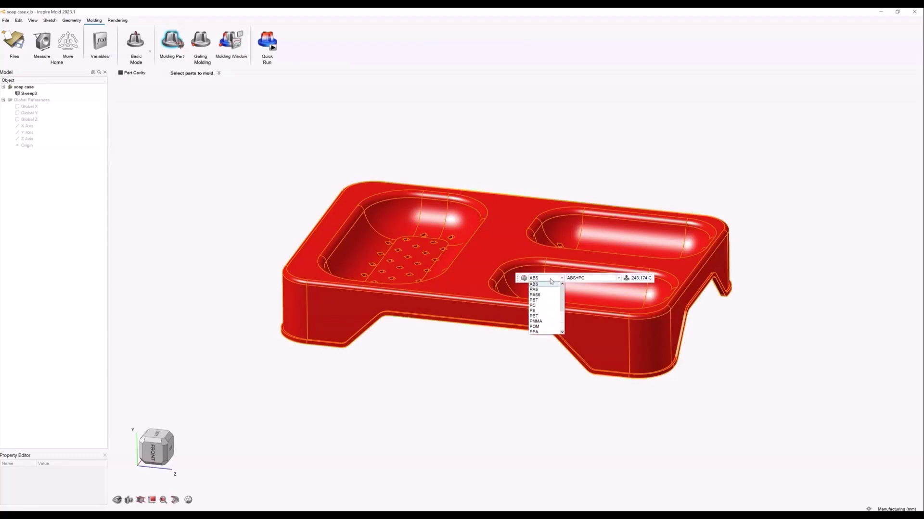
pyautogui.click(583, 279)
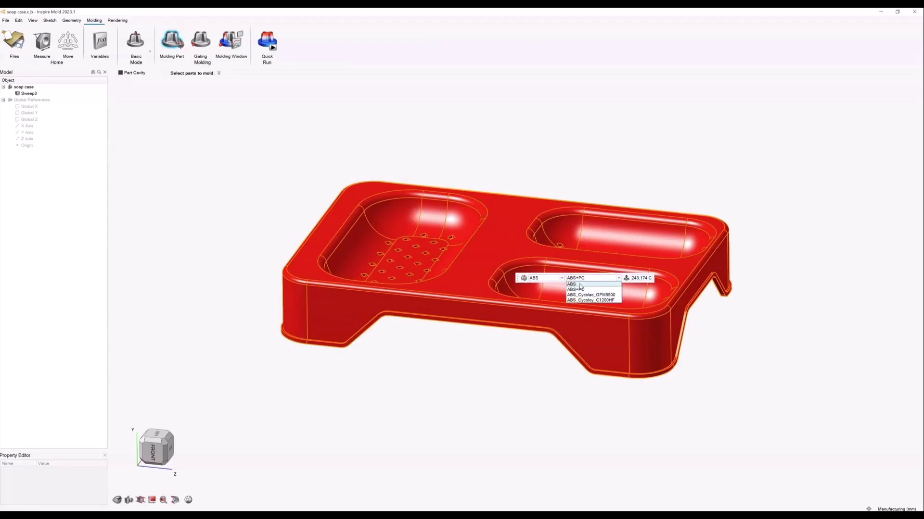
pyautogui.click(580, 284)
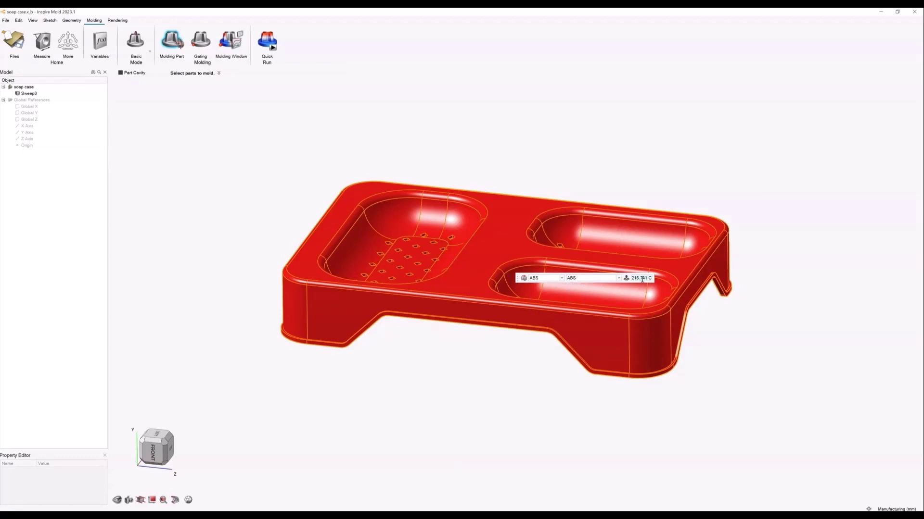
pyautogui.write('230')
pyautogui.press('Return')
# Step: View the thermal properties of ABS in the materials database and exit the Molding Part tool
pyautogui.click(524, 279)
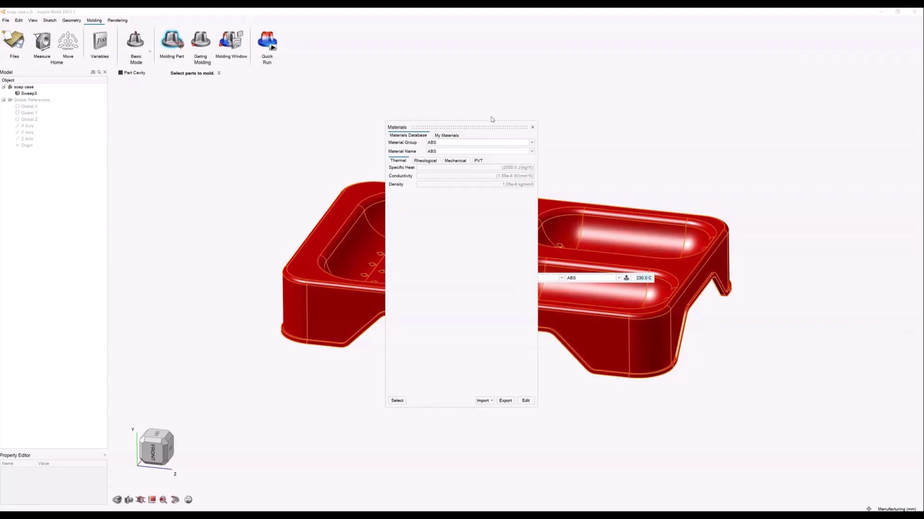
pyautogui.click(533, 128)
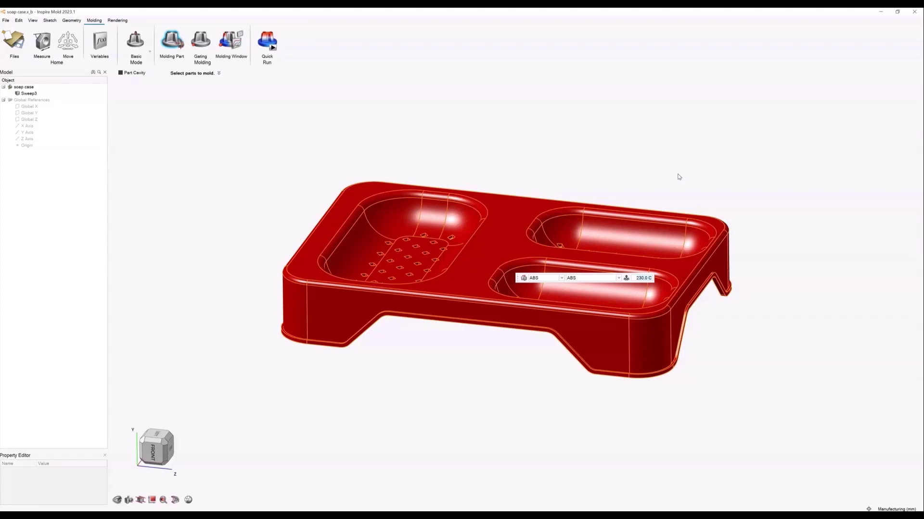
pyautogui.rightClick(678, 174)
pyautogui.click(668, 174)
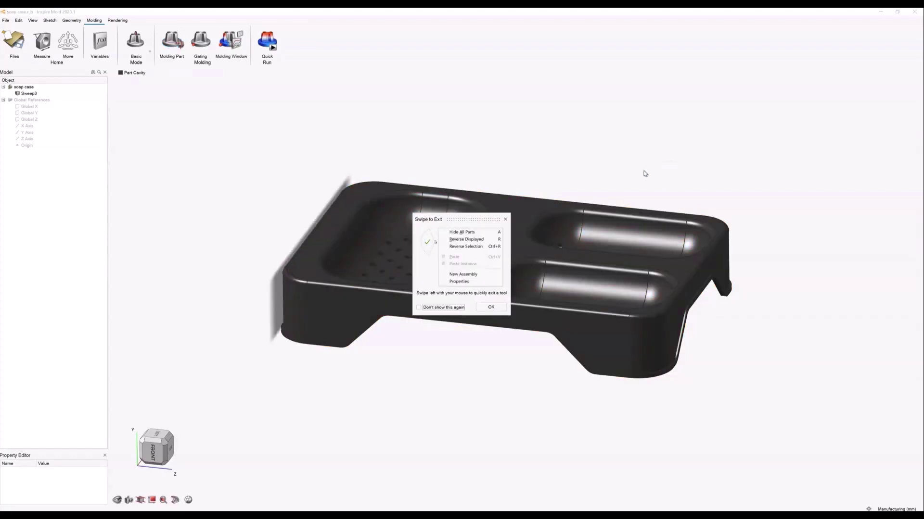
pyautogui.click(490, 307)
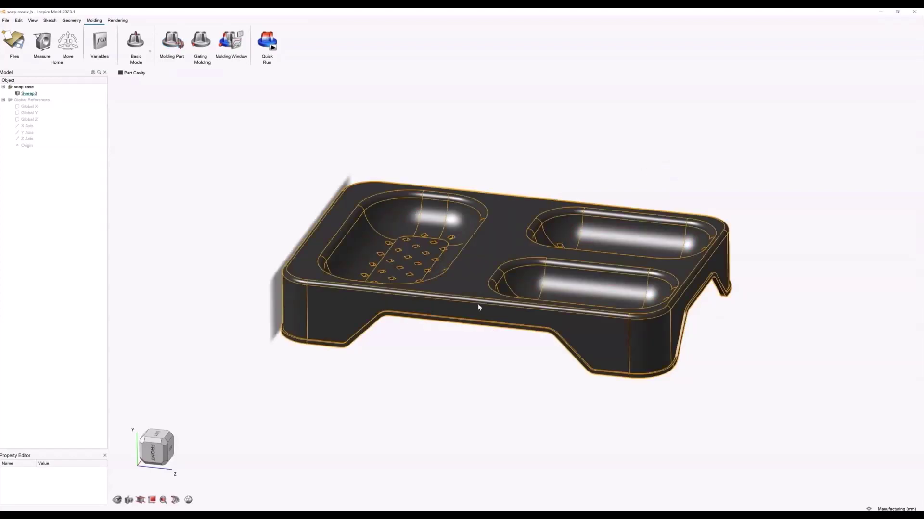
# Step: Start a gate optimization for the soap case with the total number of gates at 1
pyautogui.click(202, 42)
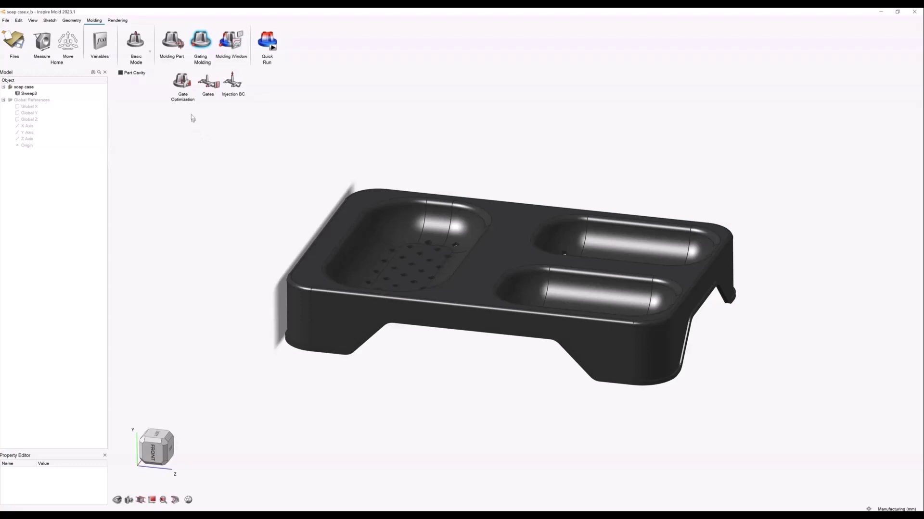
pyautogui.click(184, 86)
pyautogui.moveTo(203, 179); pyautogui.dragTo(341, 168, button='middle')
pyautogui.moveTo(448, 225); pyautogui.dragTo(367, 201)
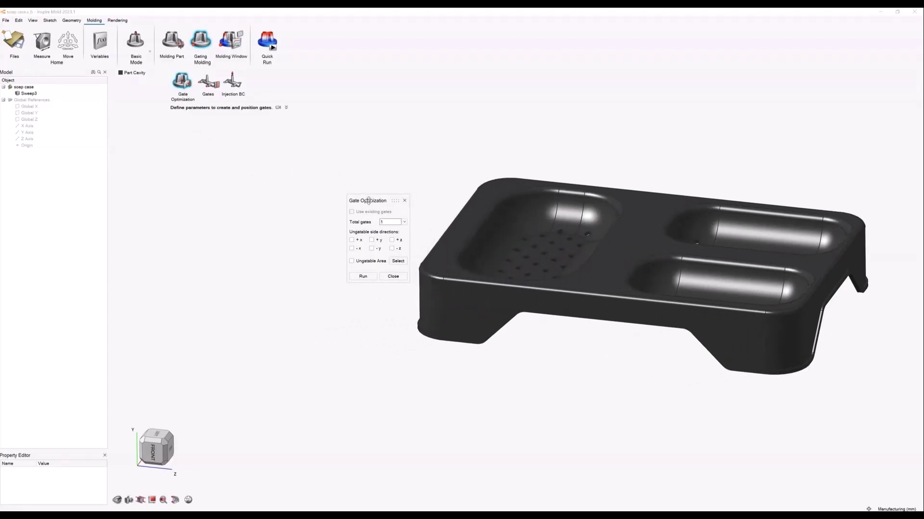
pyautogui.click(396, 224)
pyautogui.click(396, 225)
# Step: Enable an ungatable area for the optimization and assign the soap case's flat top face to it
pyautogui.click(370, 262)
pyautogui.click(397, 263)
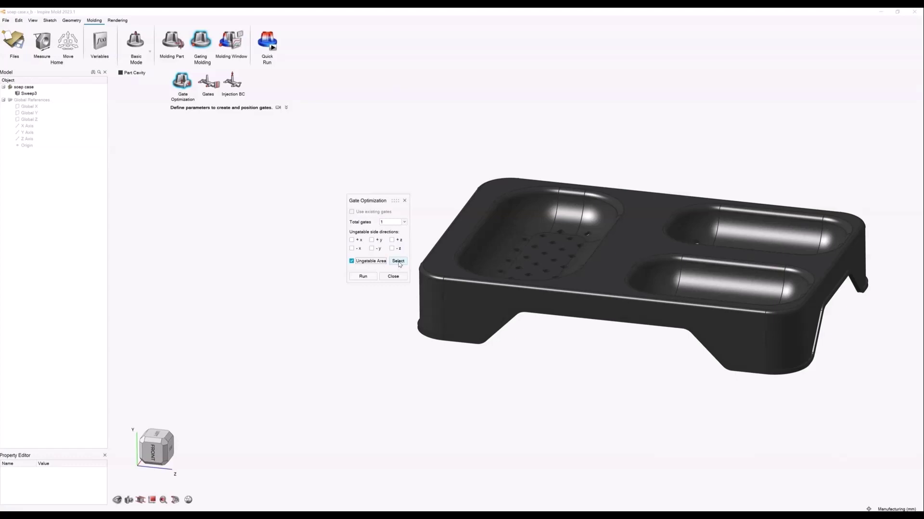
pyautogui.click(622, 262)
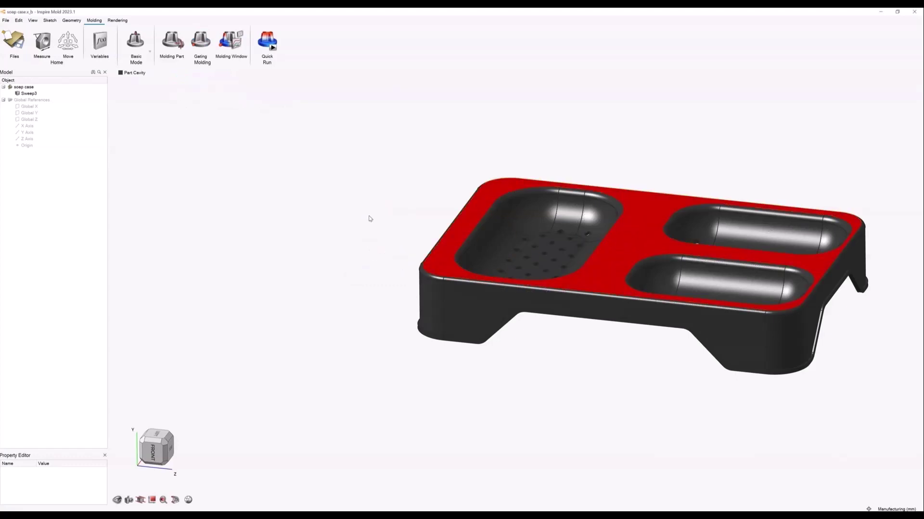
pyautogui.rightClick(389, 202)
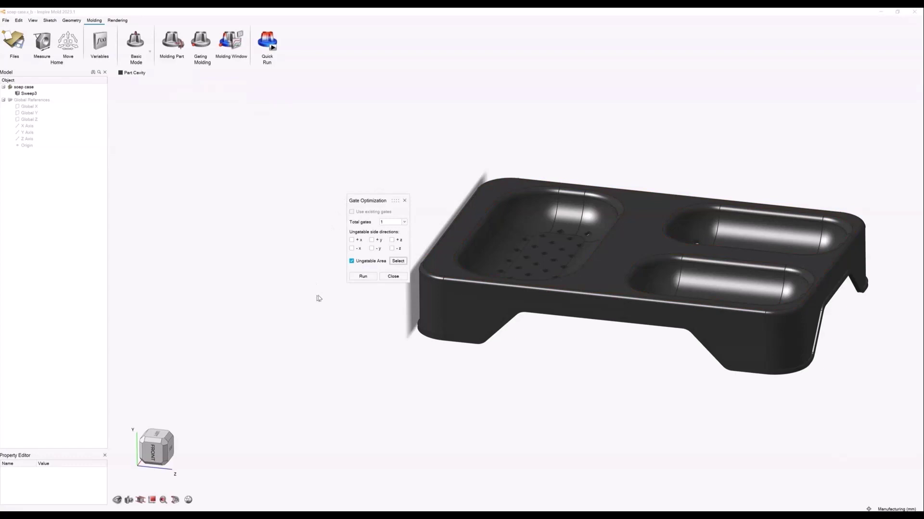
# Step: Run the gate optimization and select the generated gate on the underside of the soap case
pyautogui.click(363, 276)
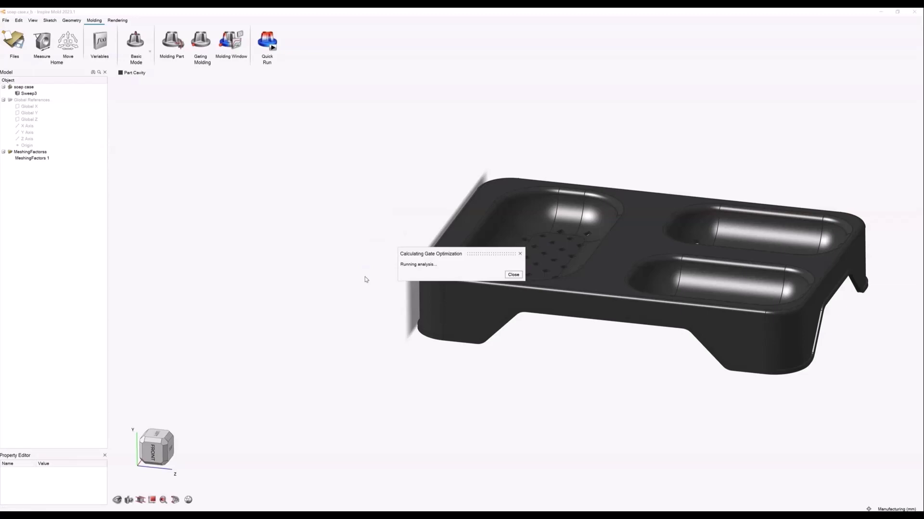
pyautogui.moveTo(553, 385); pyautogui.dragTo(595, 313, button='right')
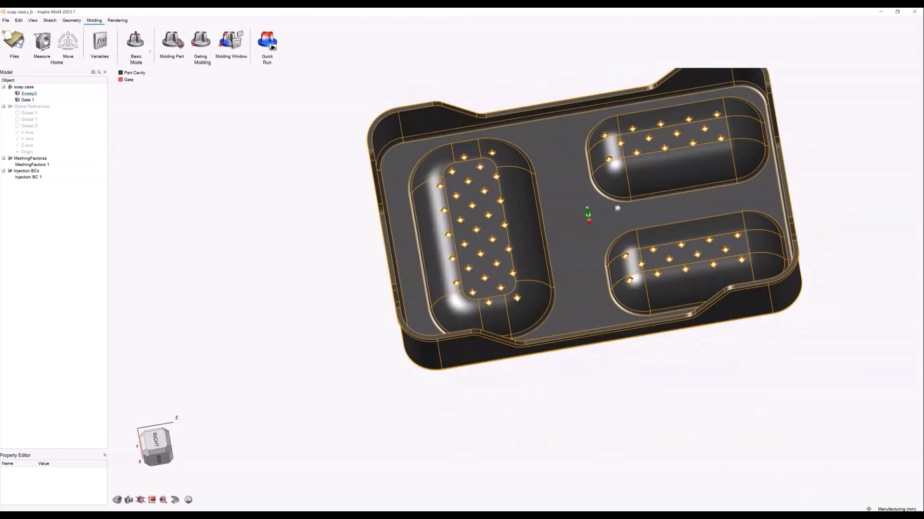
pyautogui.moveTo(620, 204); pyautogui.dragTo(610, 220, button='right')
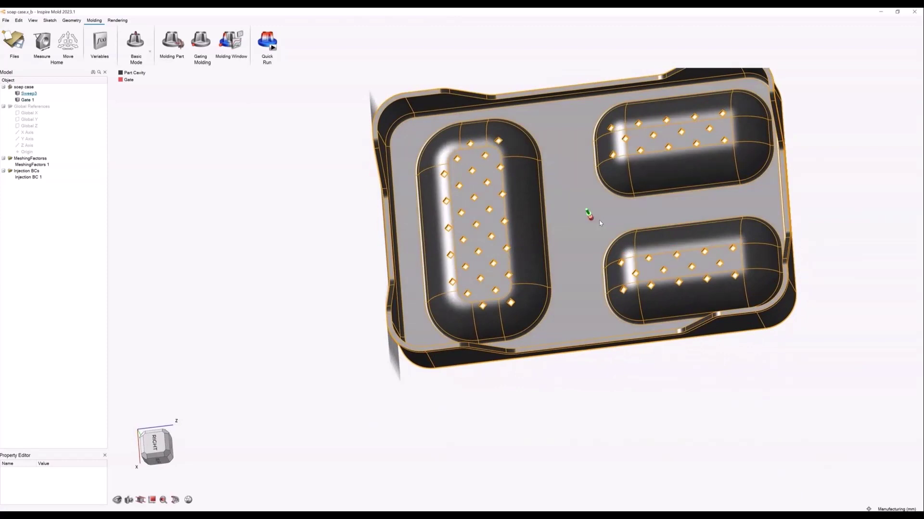
pyautogui.click(590, 216)
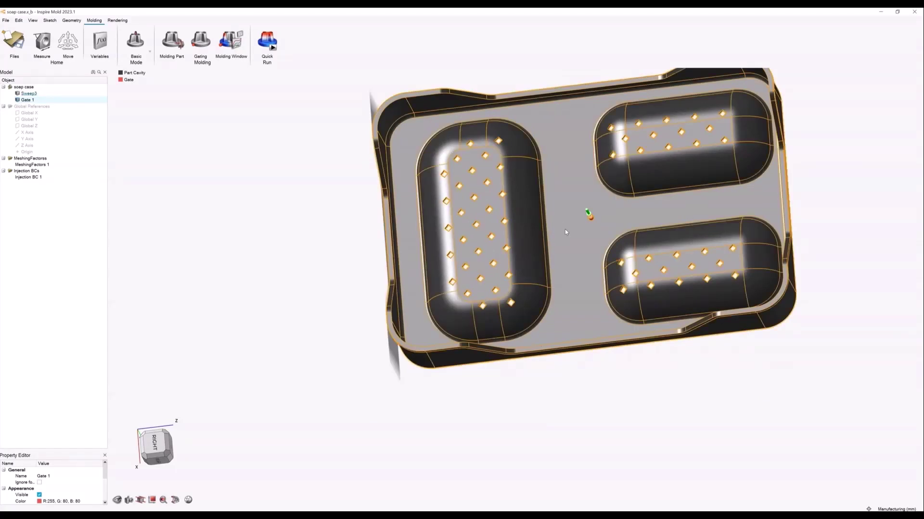
# Step: Delete the optimized gate and manually place a gate with a 1.5 mm radius near the centre of the soap case's underside
pyautogui.press('Delete')
pyautogui.click(201, 43)
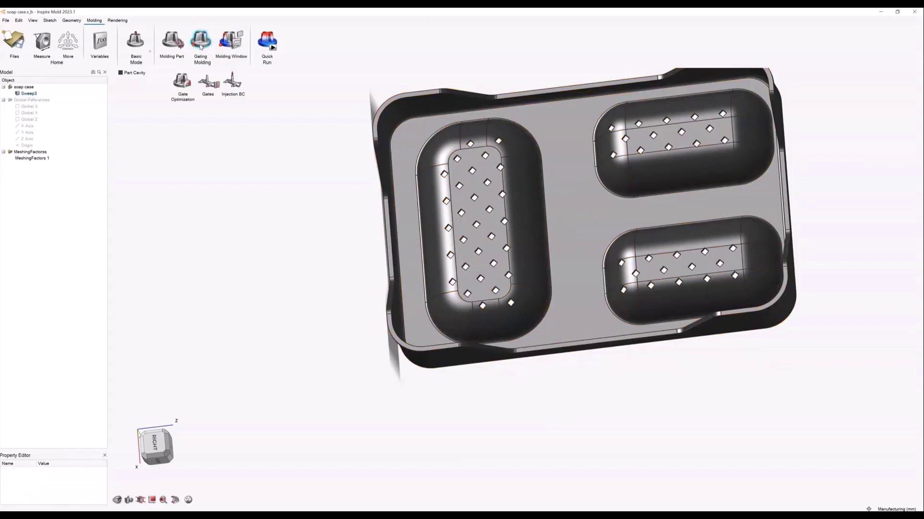
pyautogui.click(207, 81)
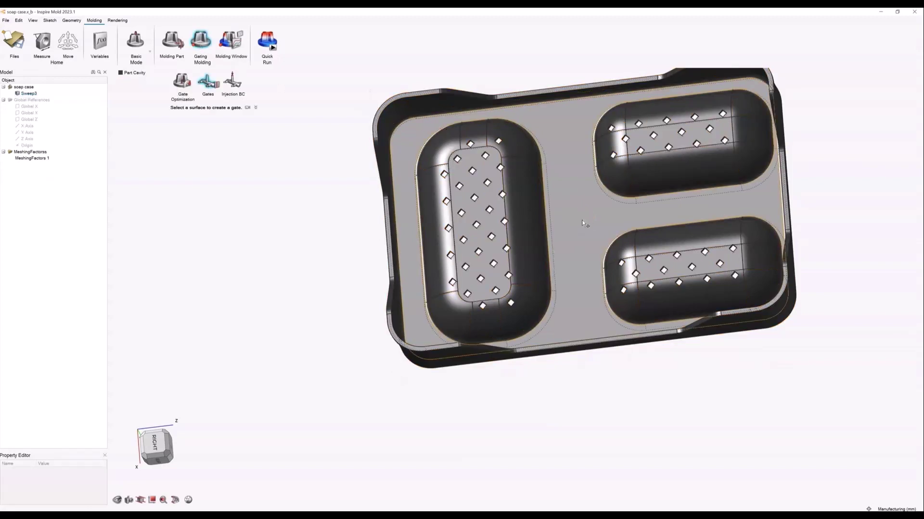
pyautogui.click(581, 219)
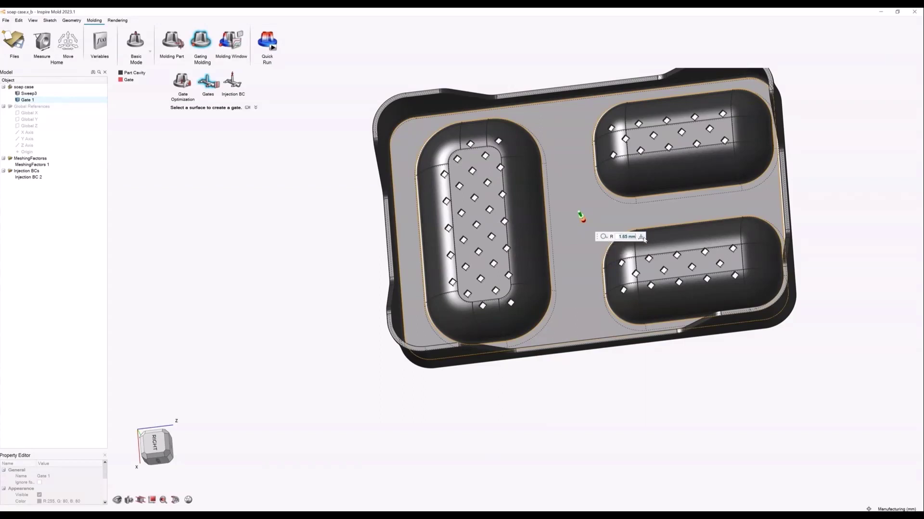
pyautogui.write('1.5')
pyautogui.press('Return')
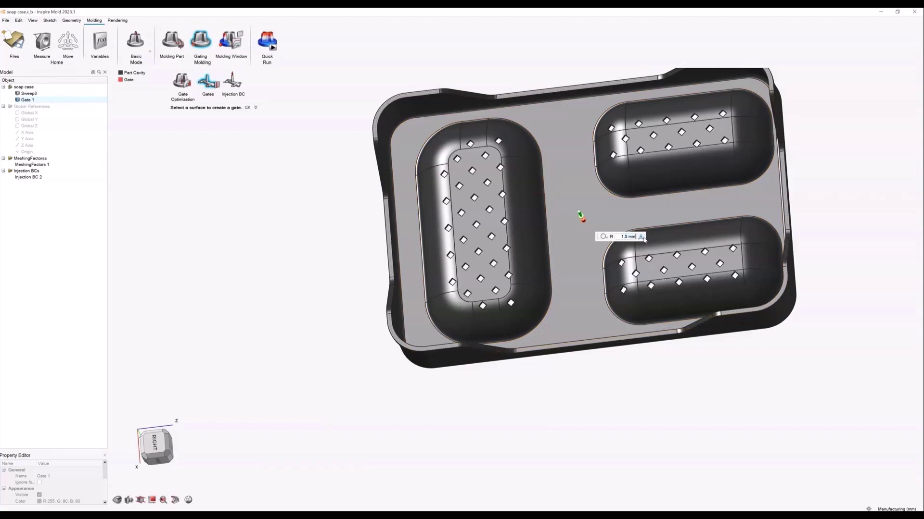
pyautogui.rightClick(626, 395)
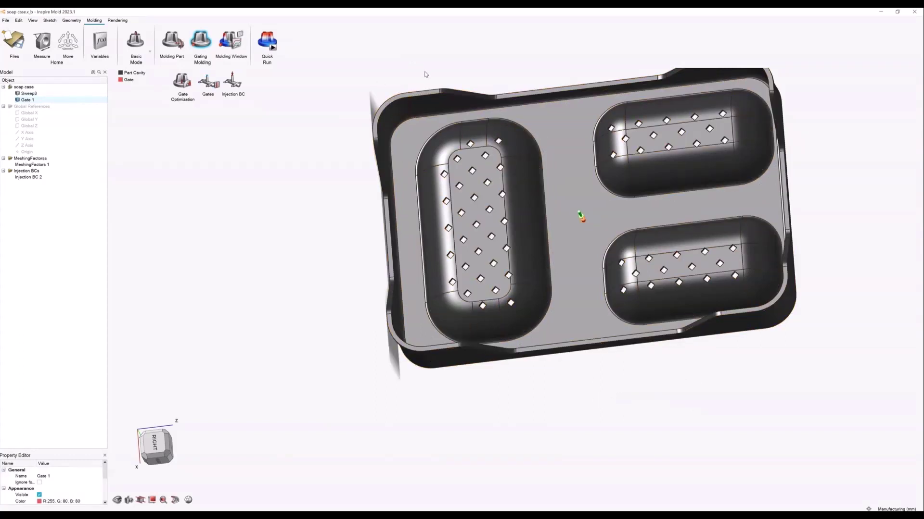
# Step: Pick a preferred molding-window point at 226.8 °C melt temperature, 66.75 °C mold temperature and 3.52 s filling time, and update the initial values
pyautogui.moveTo(426, 75); pyautogui.dragTo(435, 255, button='middle')
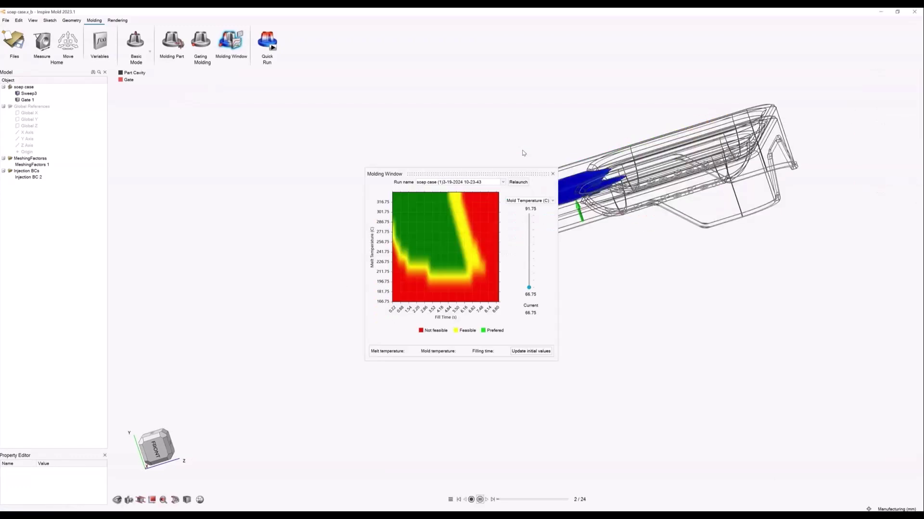
pyautogui.moveTo(470, 173); pyautogui.dragTo(295, 125)
pyautogui.moveTo(597, 250); pyautogui.dragTo(665, 176, button='right')
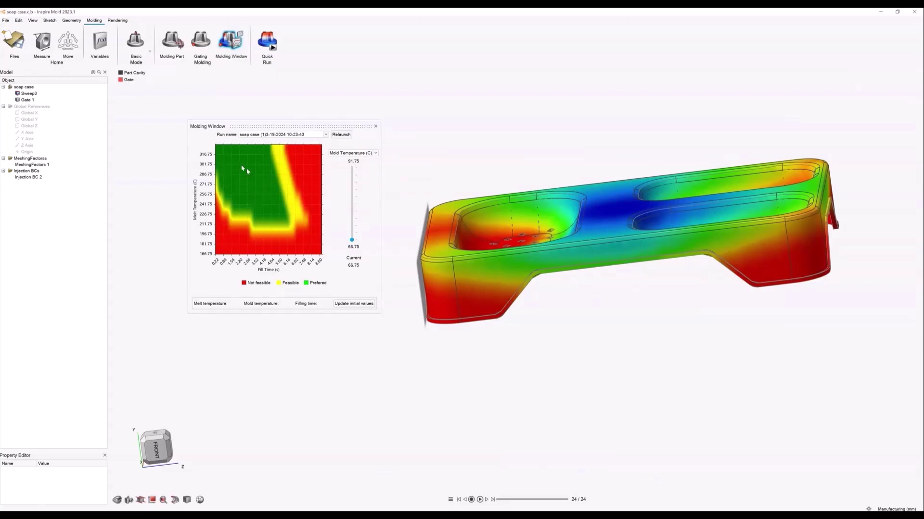
pyautogui.click(255, 214)
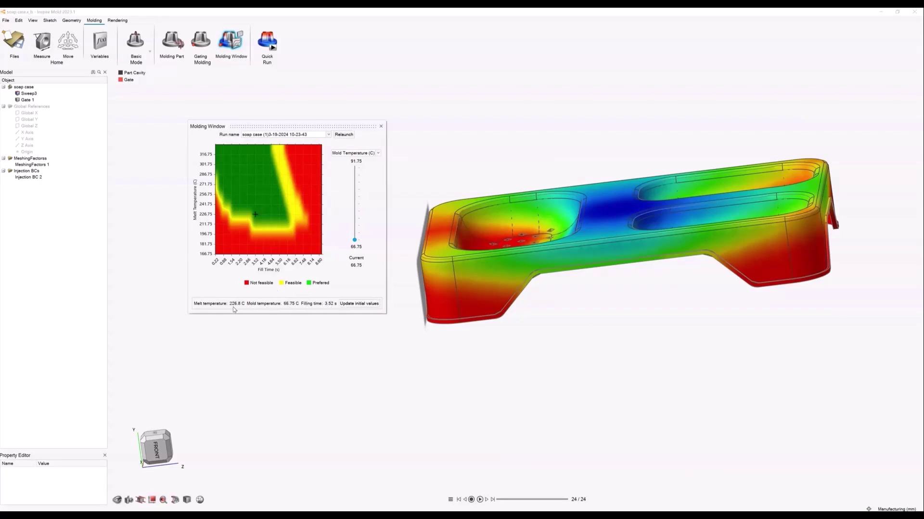
pyautogui.click(358, 304)
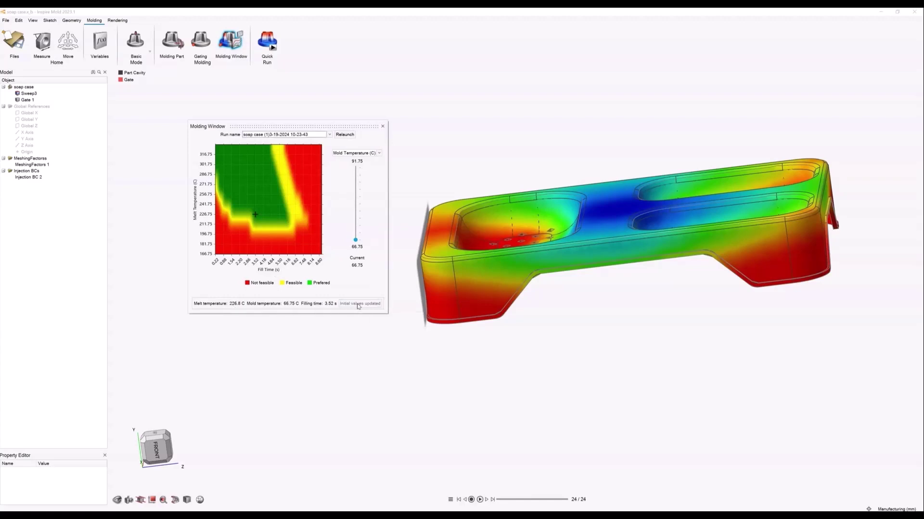
pyautogui.click(381, 126)
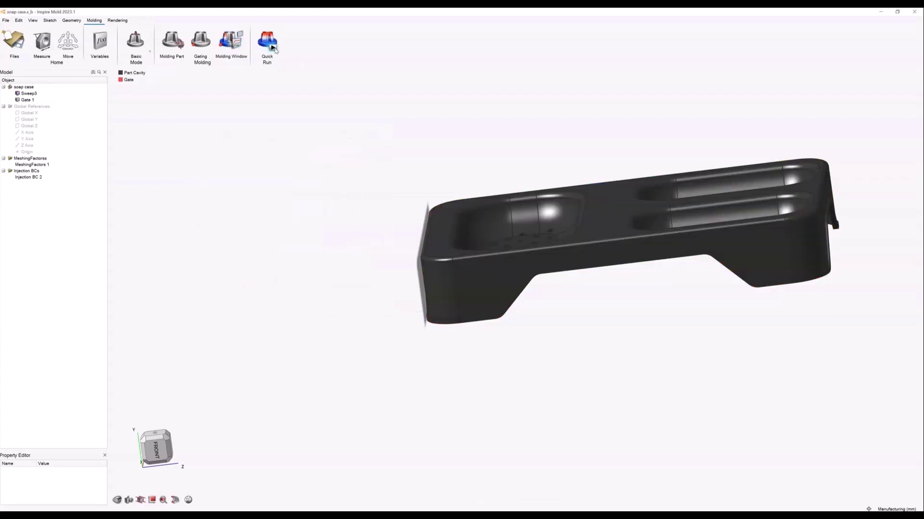
# Step: Include sink marks alongside flow in the run options and run the quick analysis of the soap case
pyautogui.click(272, 48)
pyautogui.moveTo(489, 252); pyautogui.dragTo(302, 143)
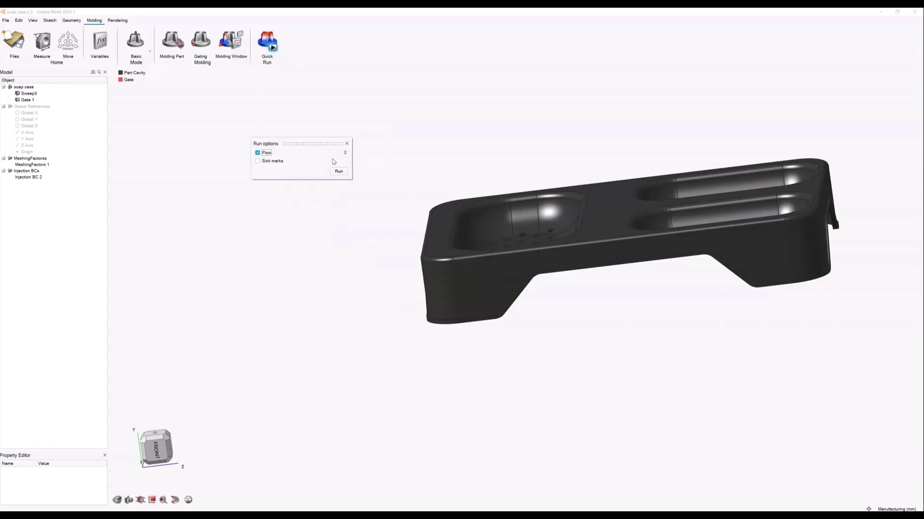
pyautogui.click(345, 153)
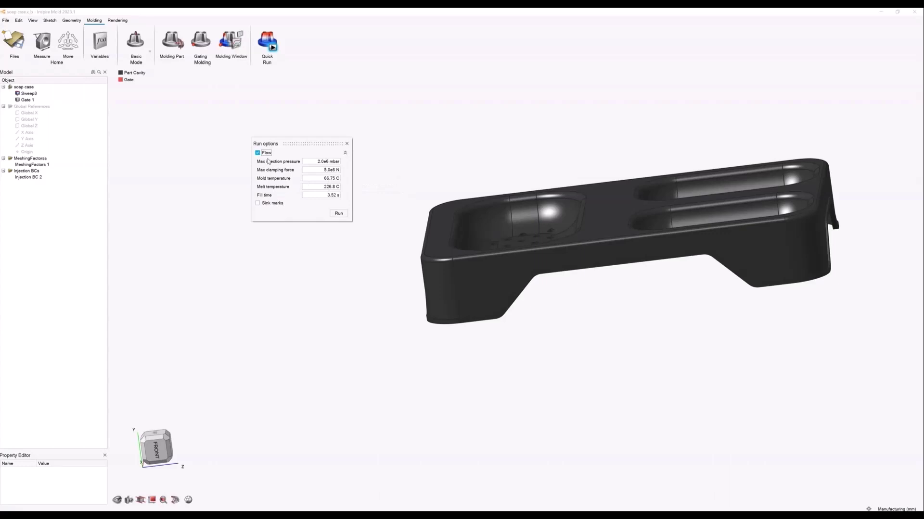
pyautogui.click(263, 204)
pyautogui.click(339, 215)
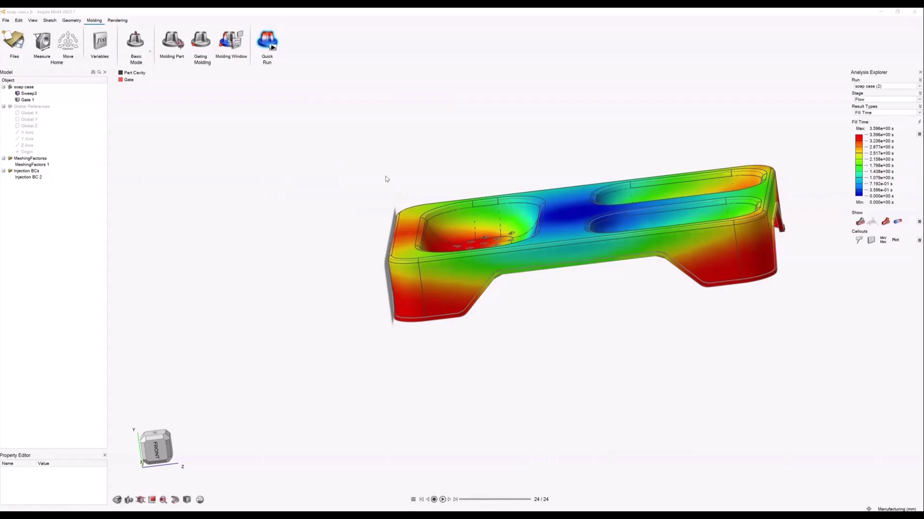
# Step: Play the Fill Time animation and inspect how the melt fills the soap case from the gate
pyautogui.moveTo(541, 140); pyautogui.dragTo(547, 171, button='right')
pyautogui.moveTo(545, 170); pyautogui.dragTo(501, 203, button='middle')
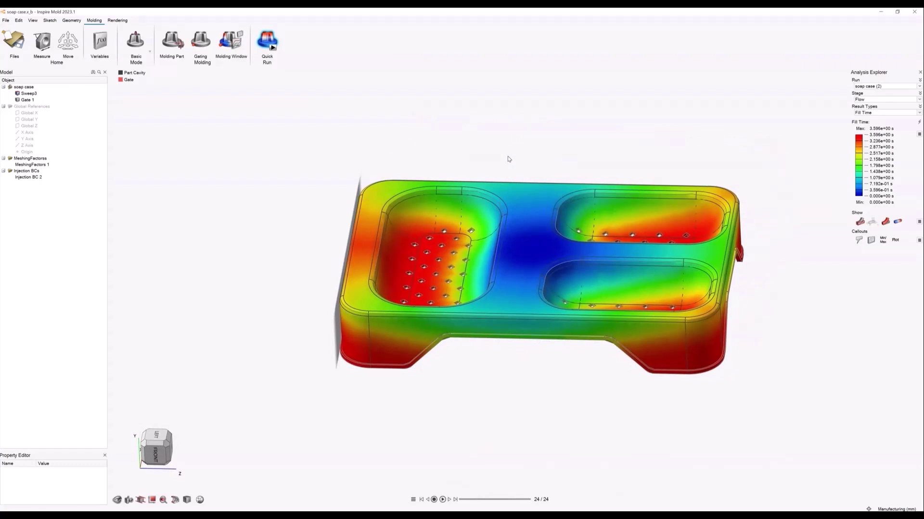
pyautogui.moveTo(532, 390); pyautogui.dragTo(532, 334, button='middle')
pyautogui.moveTo(484, 499); pyautogui.dragTo(537, 500)
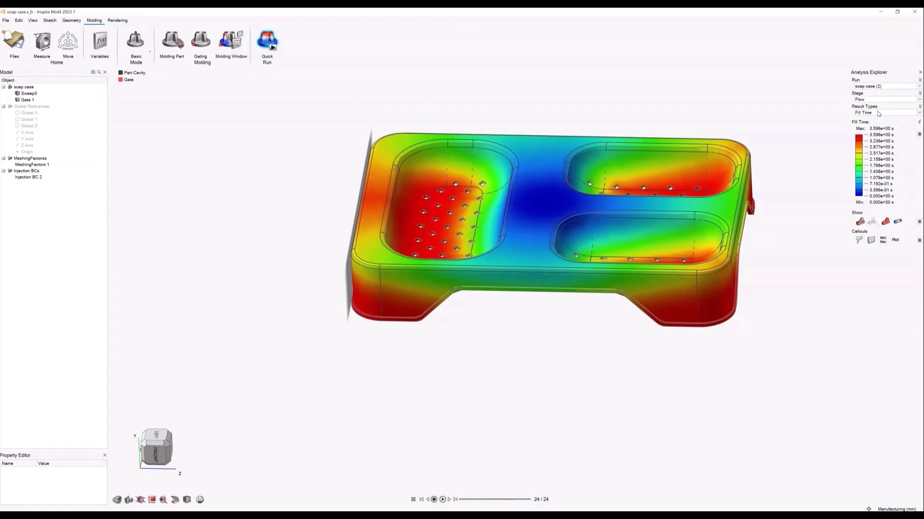
pyautogui.click(443, 499)
pyautogui.moveTo(549, 314); pyautogui.dragTo(577, 341, button='middle')
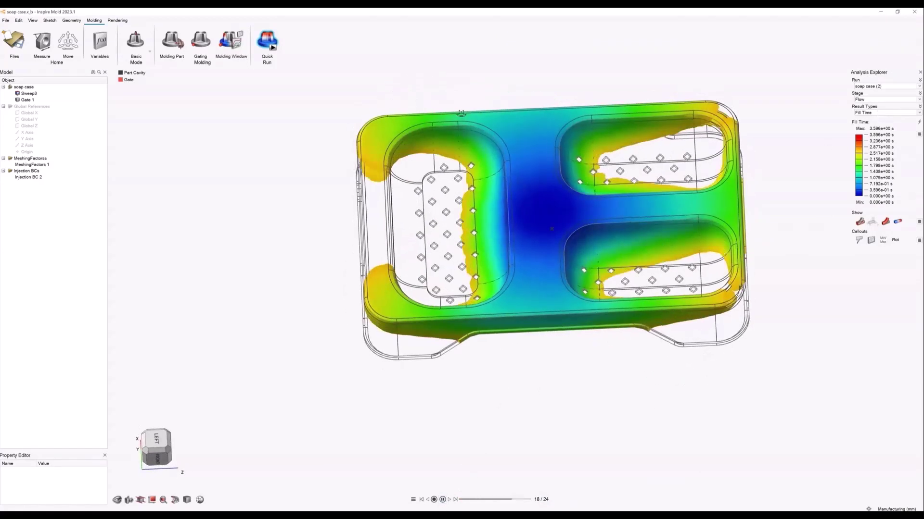
# Step: Examine the Confidence of Fill and Weld Lines results on the soap case
pyautogui.click(874, 113)
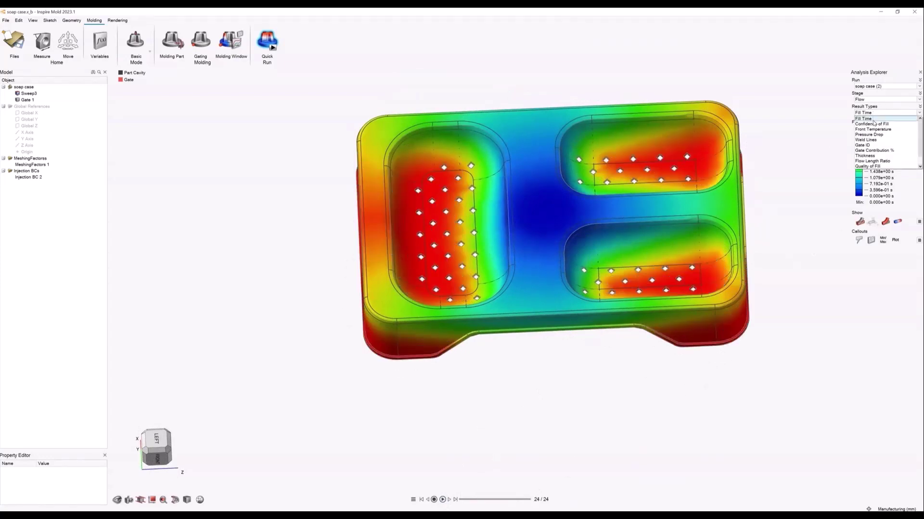
pyautogui.click(873, 124)
pyautogui.moveTo(515, 192); pyautogui.dragTo(462, 188, button='right')
pyautogui.moveTo(462, 187); pyautogui.dragTo(458, 160, button='middle')
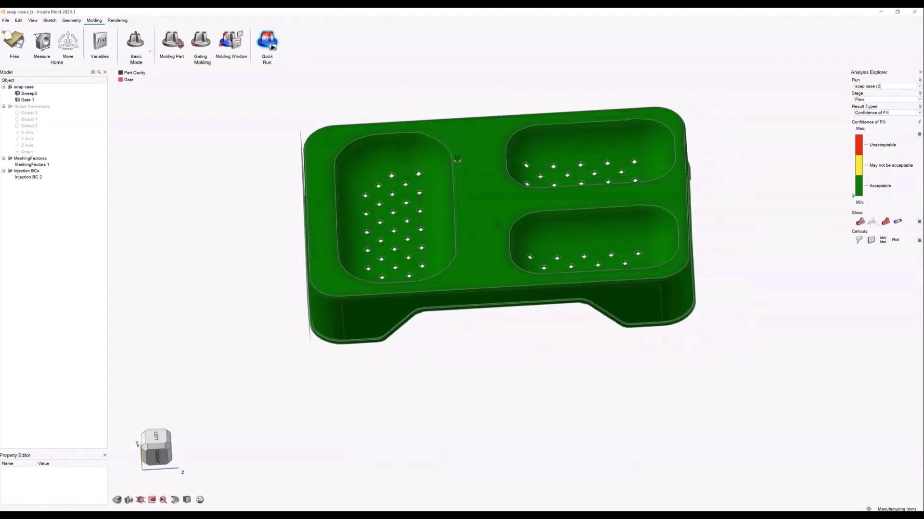
pyautogui.click(861, 114)
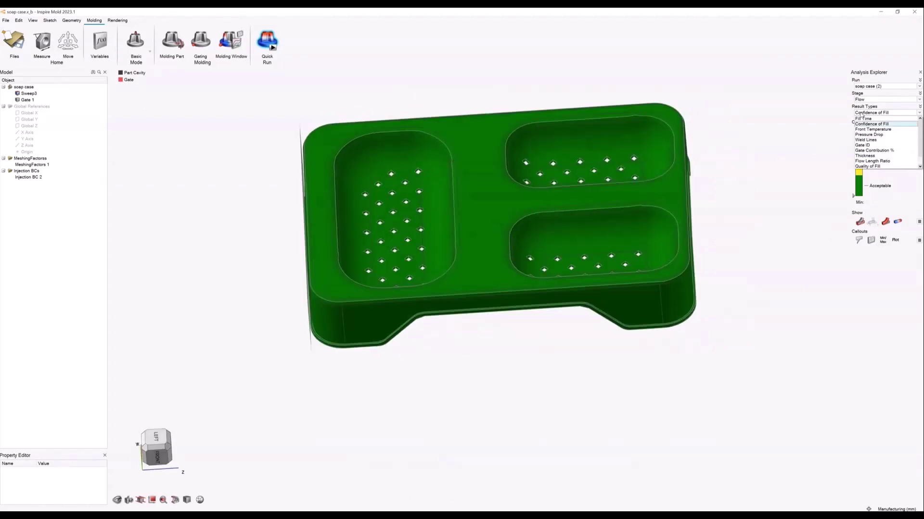
pyautogui.click(866, 140)
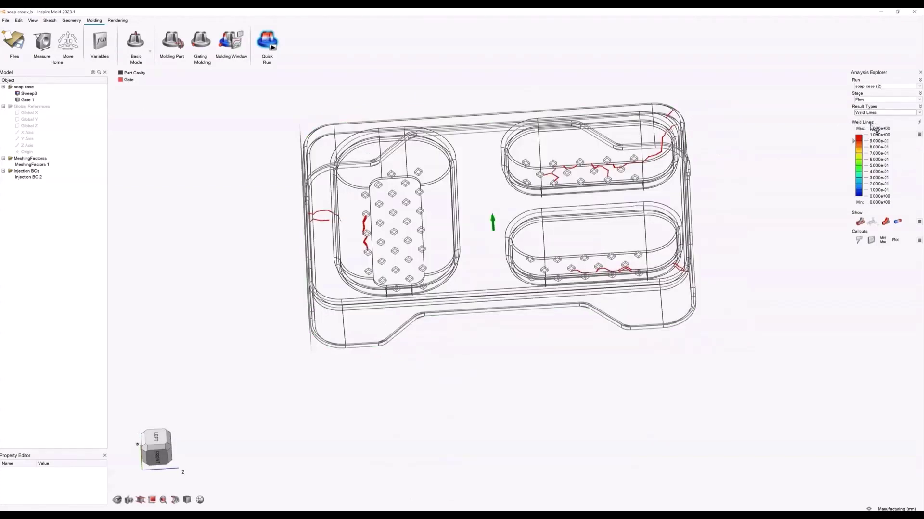
# Step: Display the Quality of Fill result and look through the other result types available for the flow stage
pyautogui.click(873, 113)
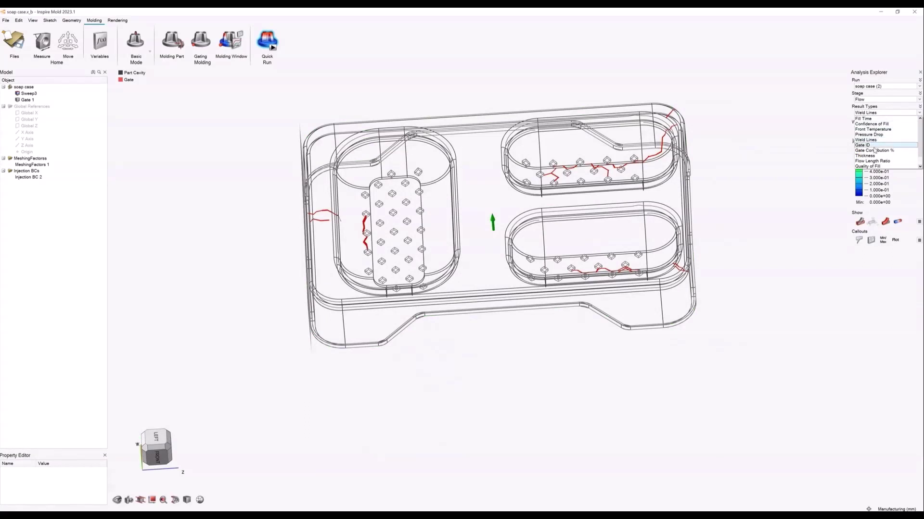
pyautogui.click(868, 165)
pyautogui.click(873, 114)
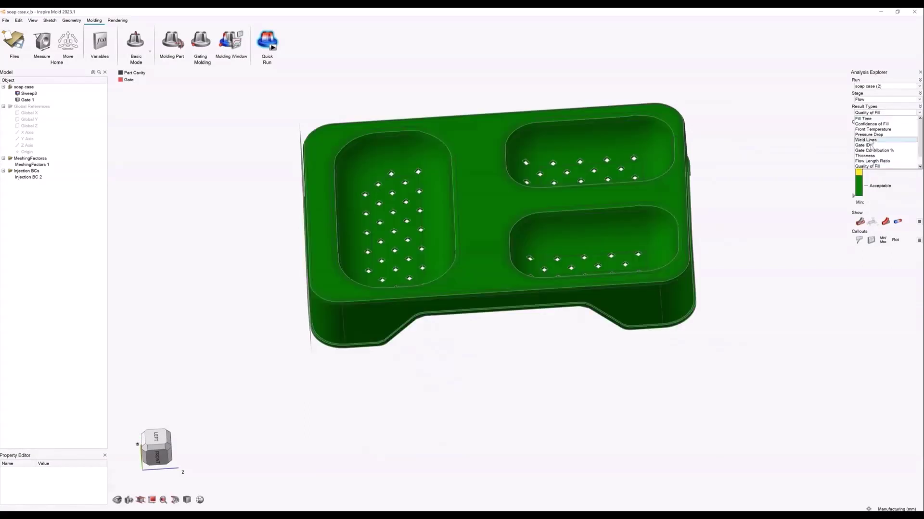
pyautogui.scroll(-1, 871, 143)
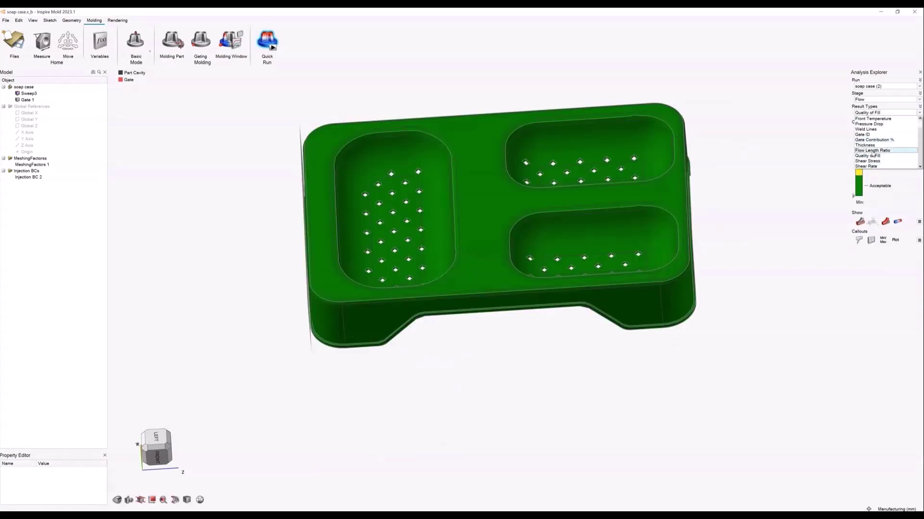
pyautogui.scroll(1, 872, 144)
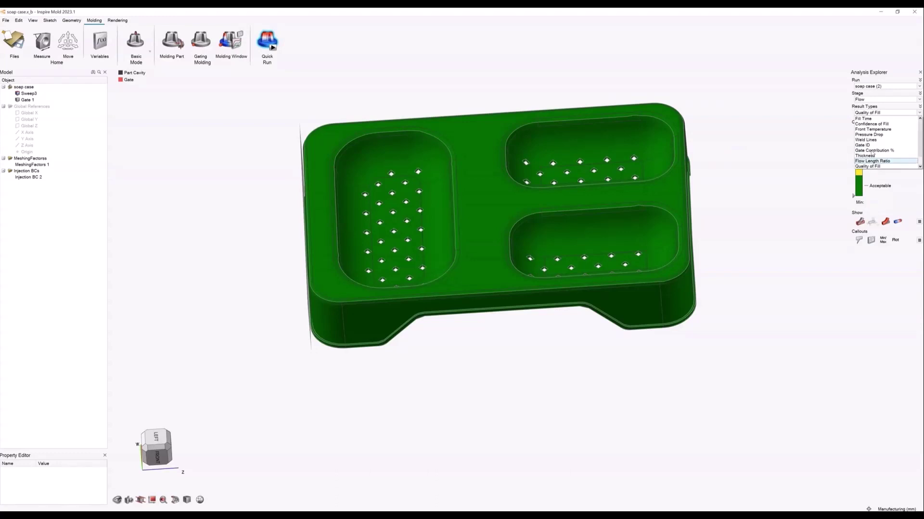
# Step: Switch the results to the Sink Mark stage and inspect the Sink Mark Index along the soap case's edges and recesses
pyautogui.click(874, 100)
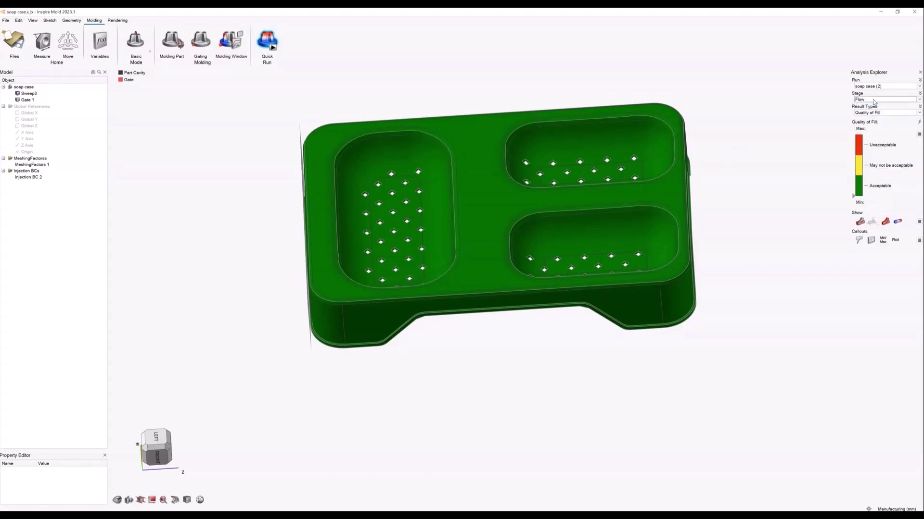
pyautogui.click(871, 111)
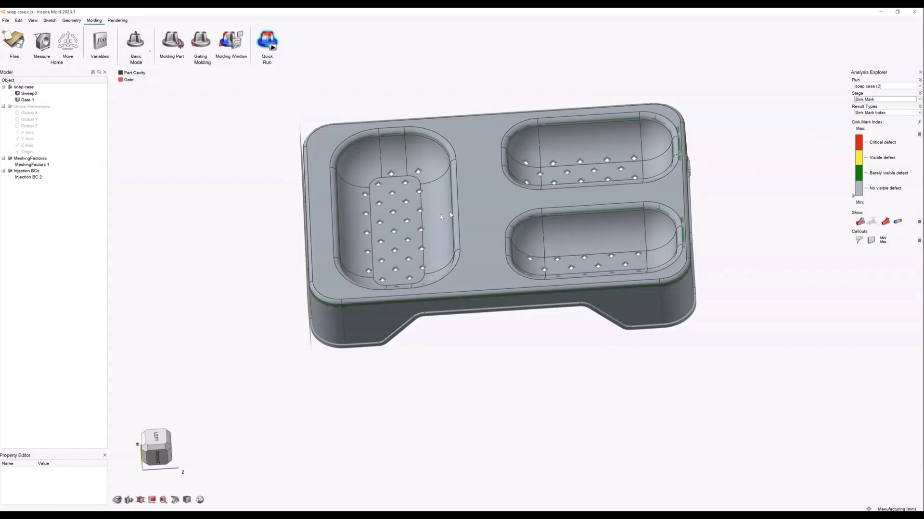
pyautogui.moveTo(419, 220); pyautogui.dragTo(420, 177, button='right')
pyautogui.scroll(5, 440, 230)
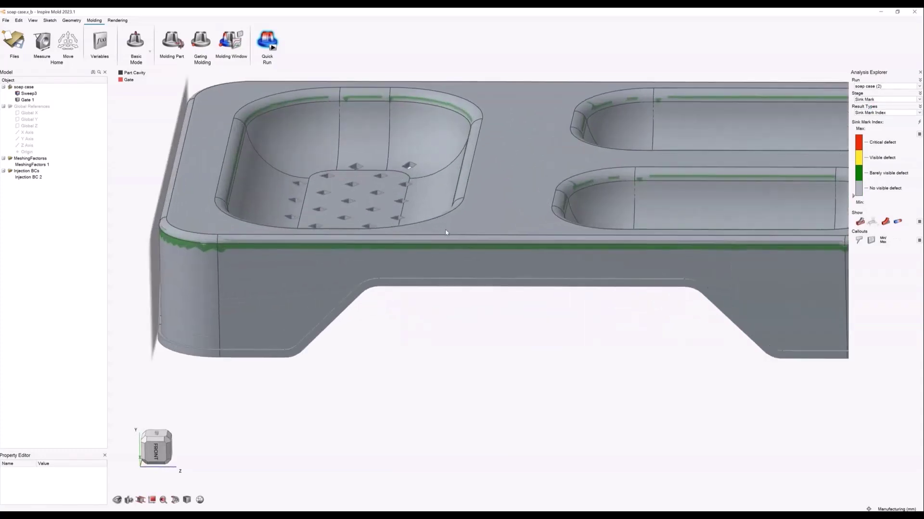
pyautogui.scroll(-3, 439, 230)
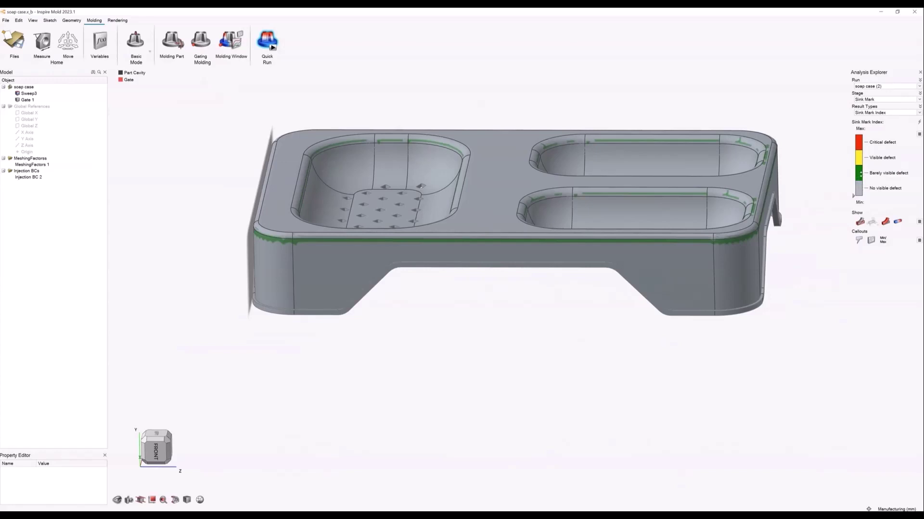
pyautogui.moveTo(562, 206); pyautogui.dragTo(538, 237, button='right')
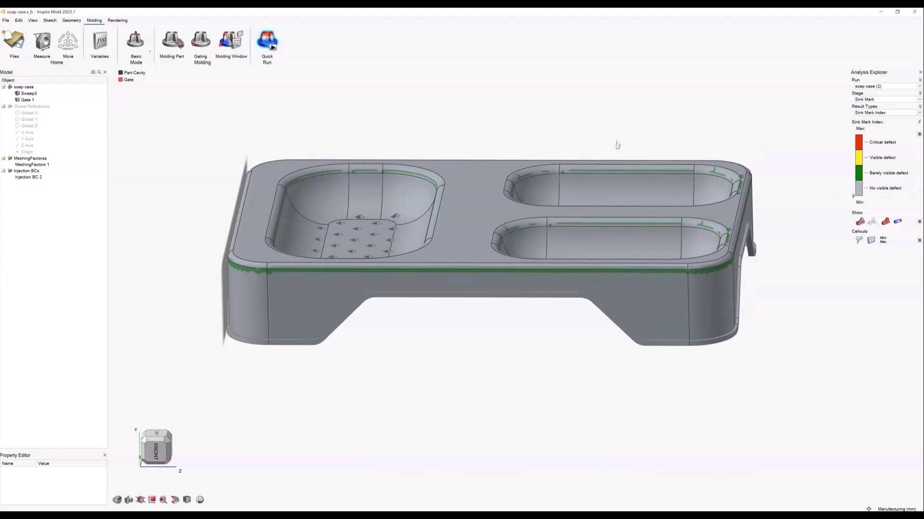
pyautogui.moveTo(616, 159); pyautogui.dragTo(616, 171, button='right')
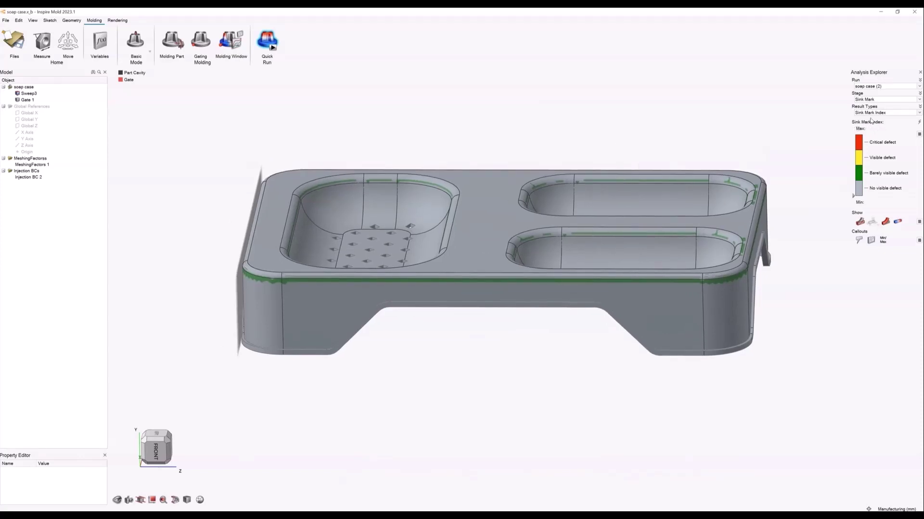
# Step: Return to the flow stage's Fill Time result and move the filling animation to frame 19 of 24
pyautogui.click(871, 113)
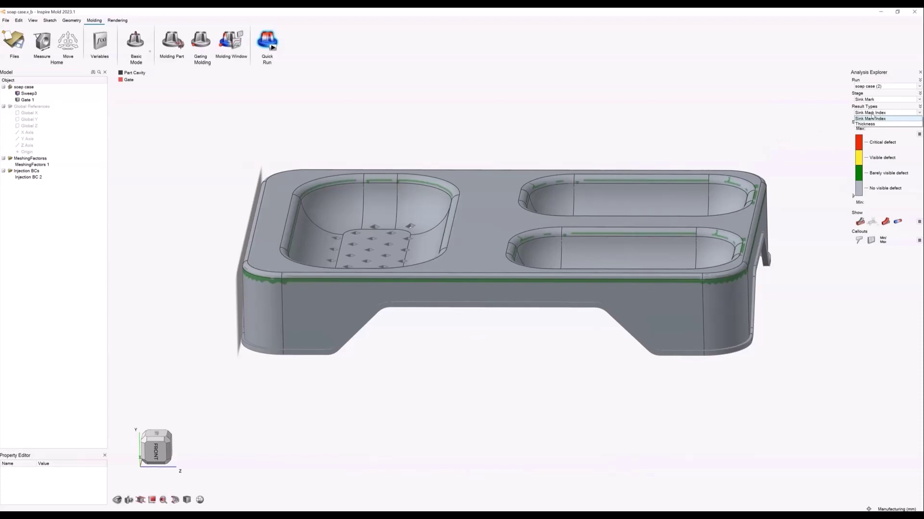
pyautogui.click(871, 99)
pyautogui.click(868, 106)
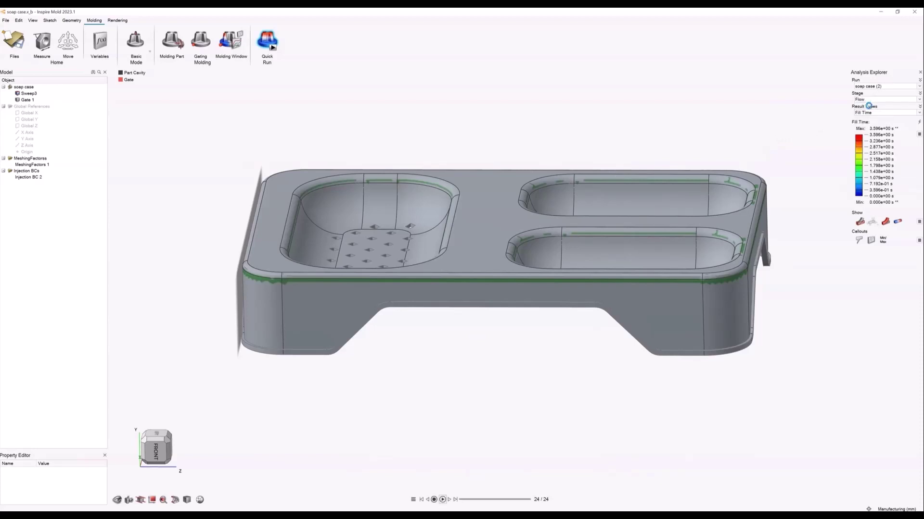
pyautogui.scroll(1, 485, 378)
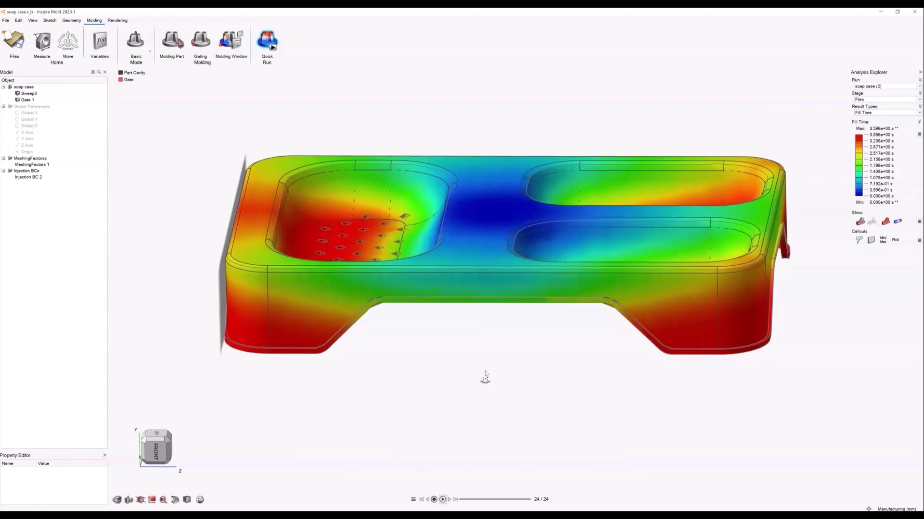
pyautogui.moveTo(484, 373); pyautogui.dragTo(480, 420, button='middle')
pyautogui.scroll(-2, 481, 413)
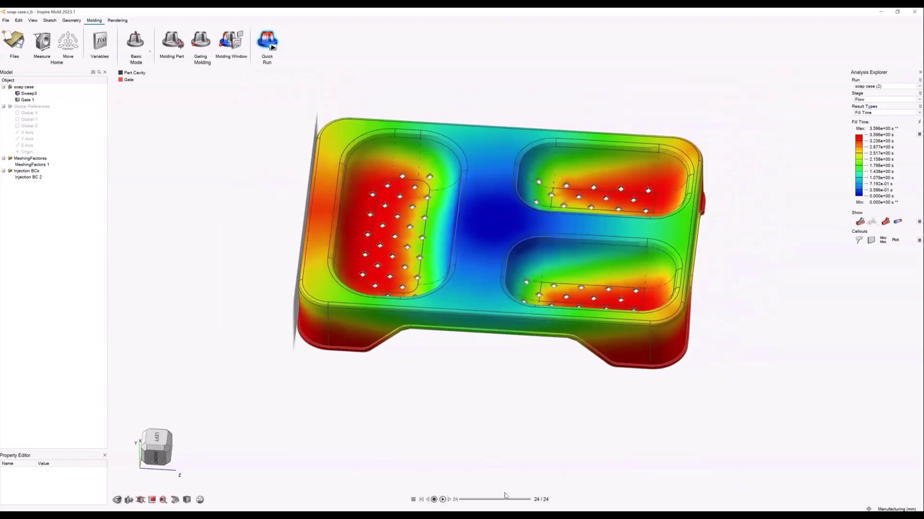
pyautogui.moveTo(504, 499)
pyautogui.mouseDown()
pyautogui.moveTo(524, 504)
pyautogui.moveTo(515, 501)
pyautogui.mouseUp()
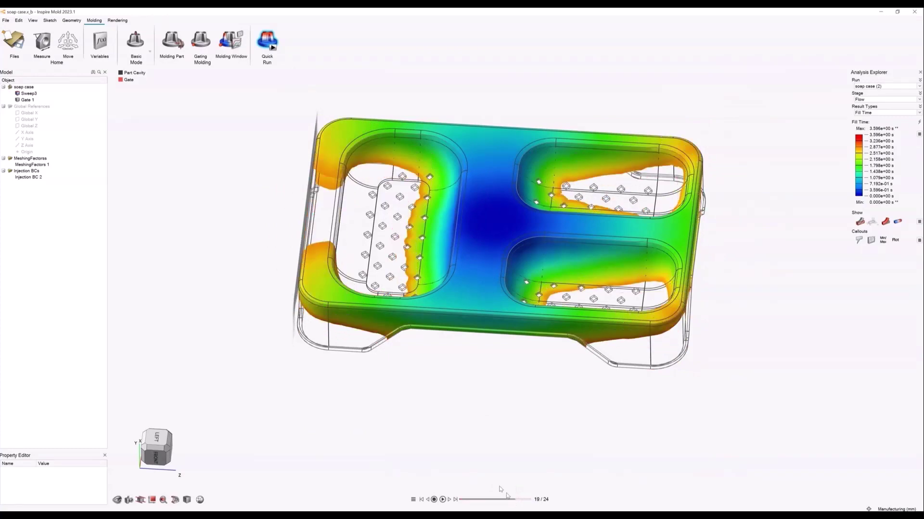
# Step: Inspect the Fill Time front along the soap case's side walls and recesses, and exit the analysis results
pyautogui.moveTo(375, 349); pyautogui.dragTo(316, 276, button='middle')
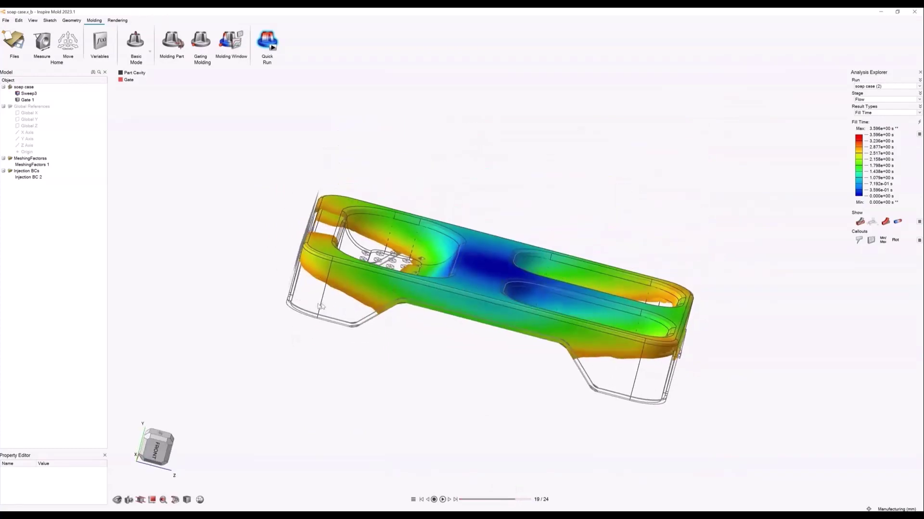
pyautogui.moveTo(637, 352); pyautogui.dragTo(472, 280, button='middle')
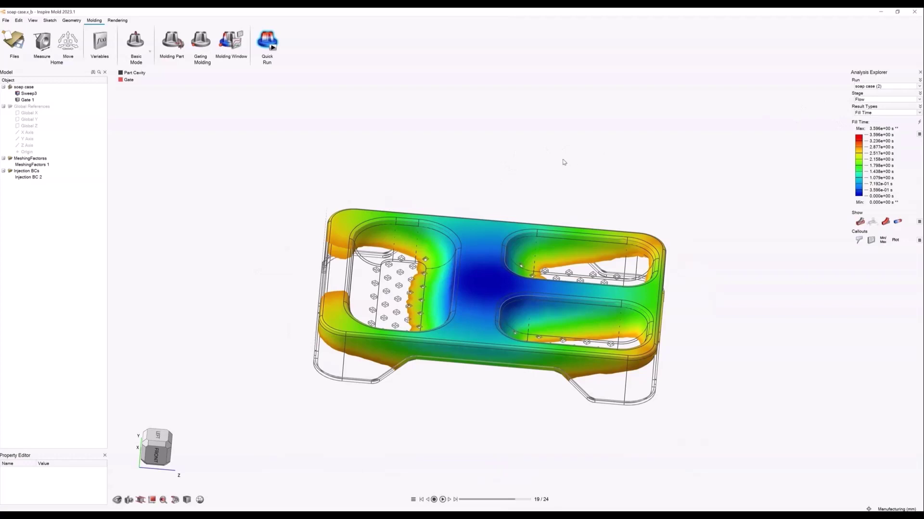
pyautogui.moveTo(564, 162); pyautogui.dragTo(535, 158, button='right')
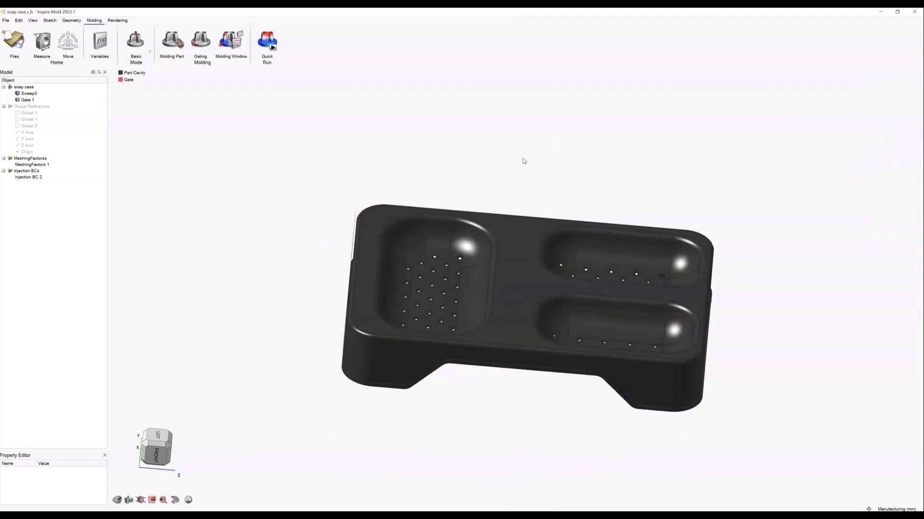
# Step: Switch the molding setup from Basic to Advanced mode
pyautogui.click(151, 52)
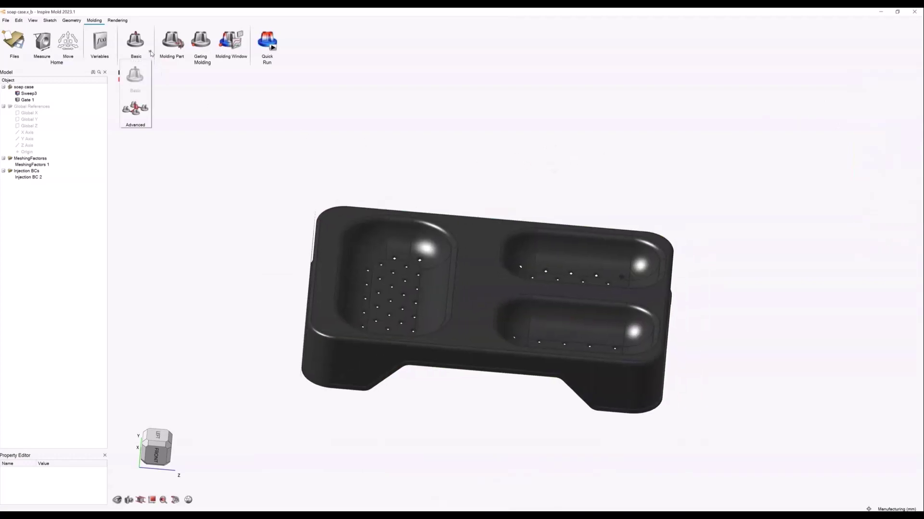
pyautogui.click(278, 118)
pyautogui.moveTo(277, 118); pyautogui.dragTo(313, 126, button='middle')
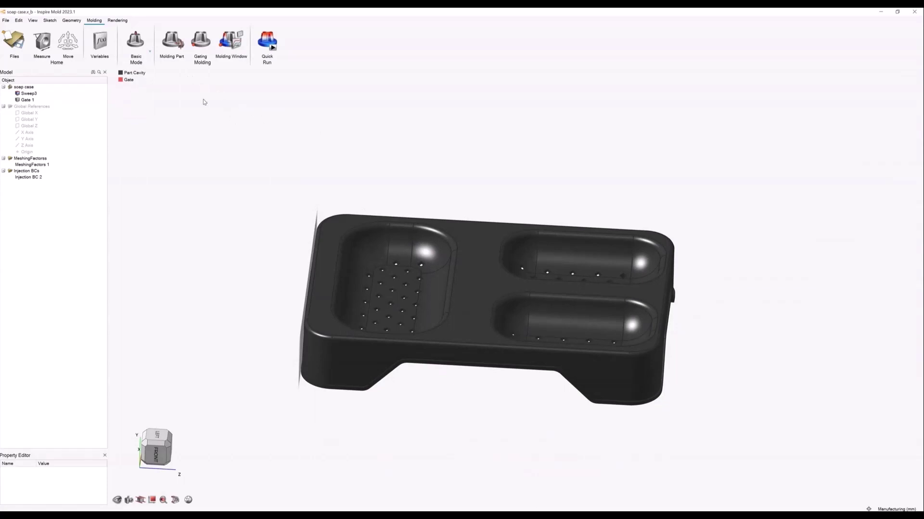
pyautogui.click(150, 51)
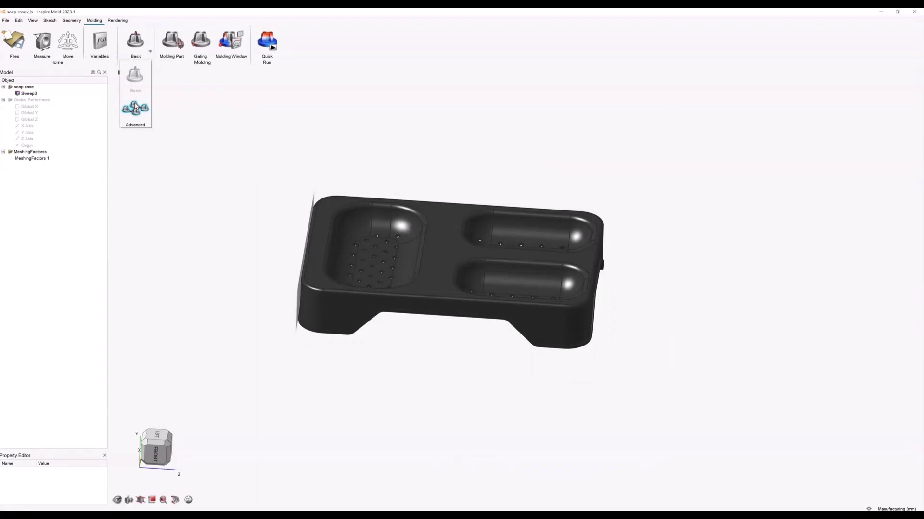
pyautogui.click(135, 106)
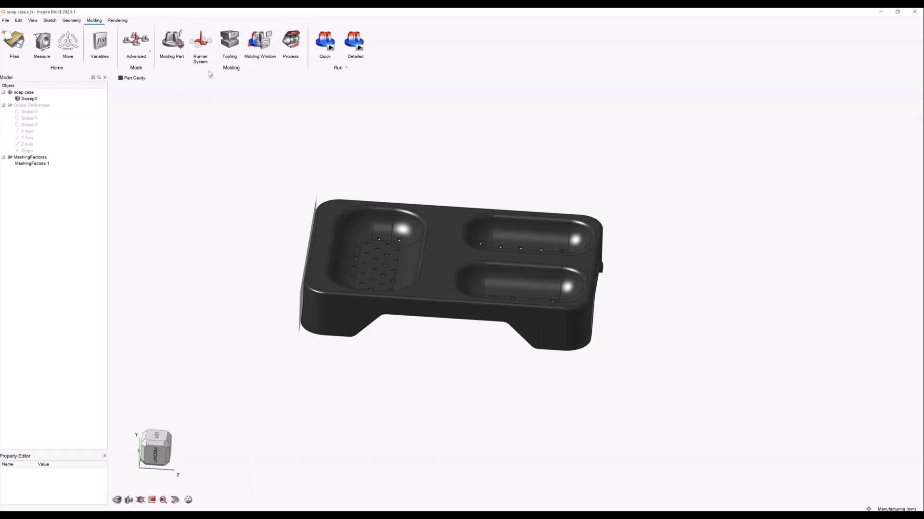
# Step: Look through the runner system tools and the detailed run's analysis stages, and close the analysis settings without running
pyautogui.click(206, 42)
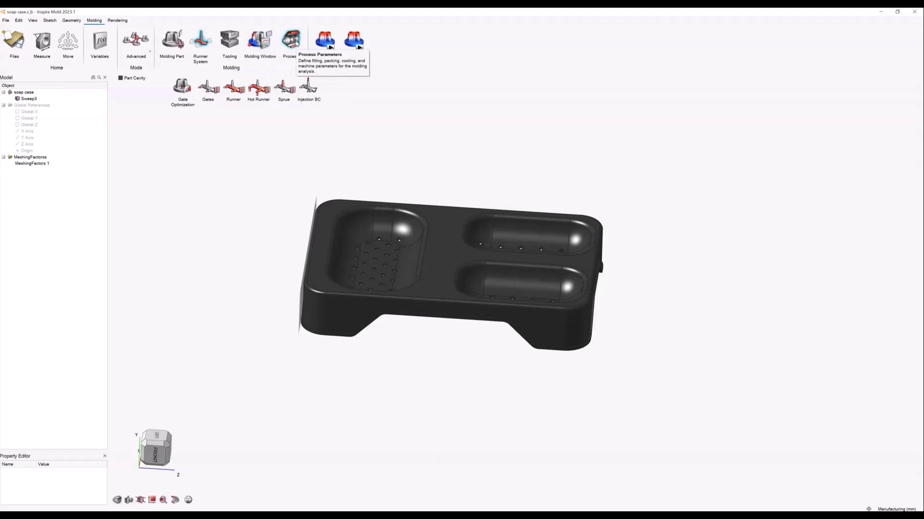
pyautogui.click(358, 42)
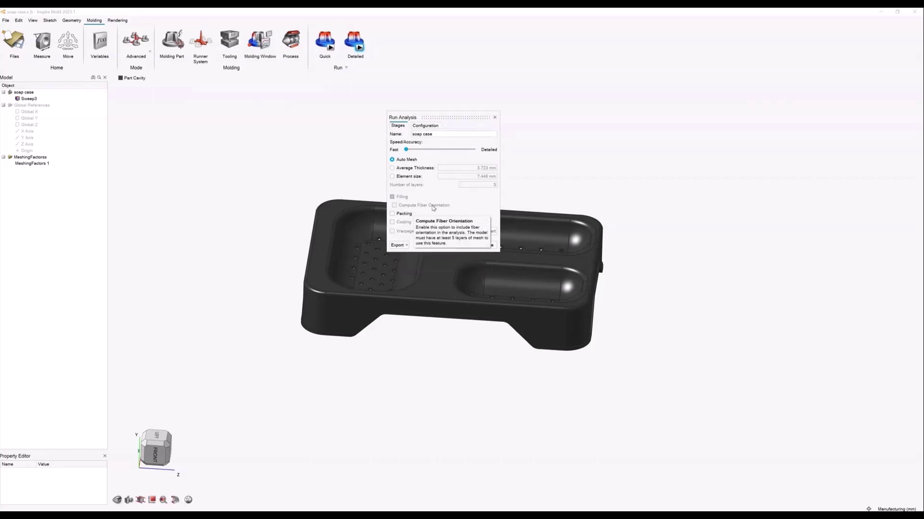
pyautogui.click(495, 117)
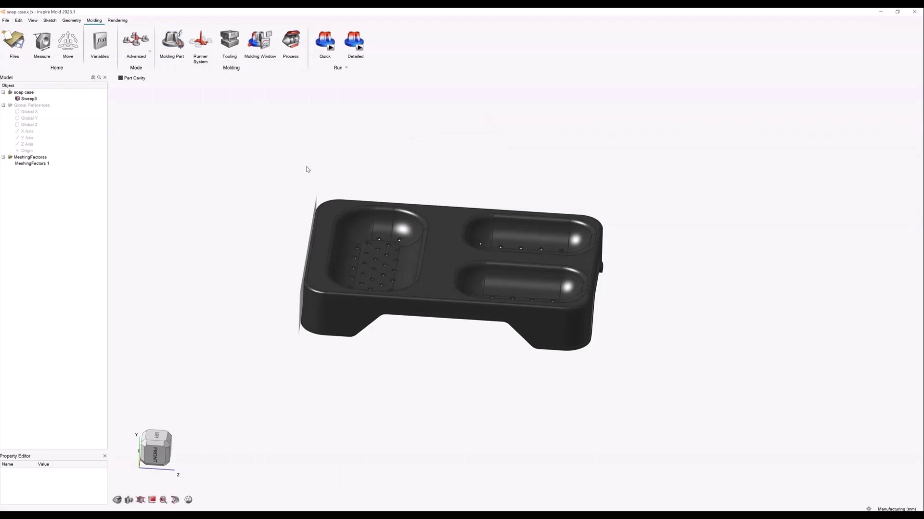
# Step: Create a four-cavity runner system with gates and sprue from the flat area between the recesses on the soap case's underside
pyautogui.click(202, 42)
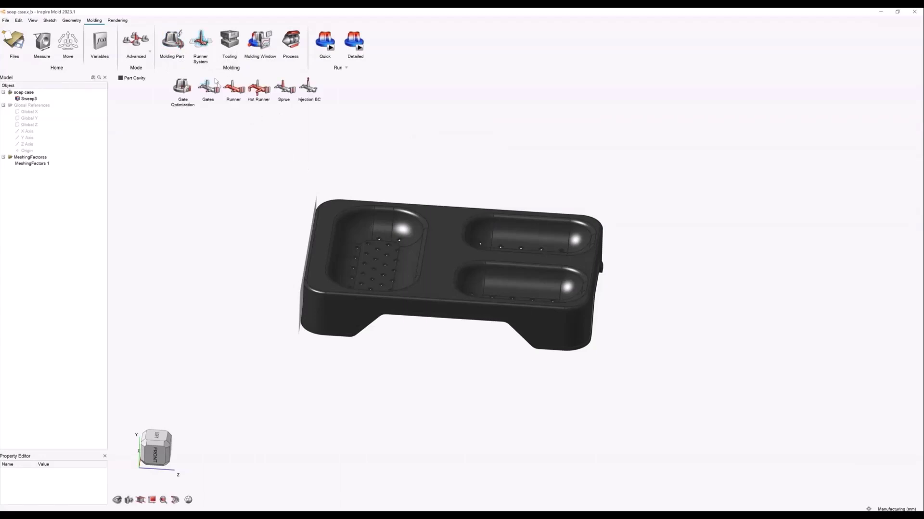
pyautogui.click(233, 88)
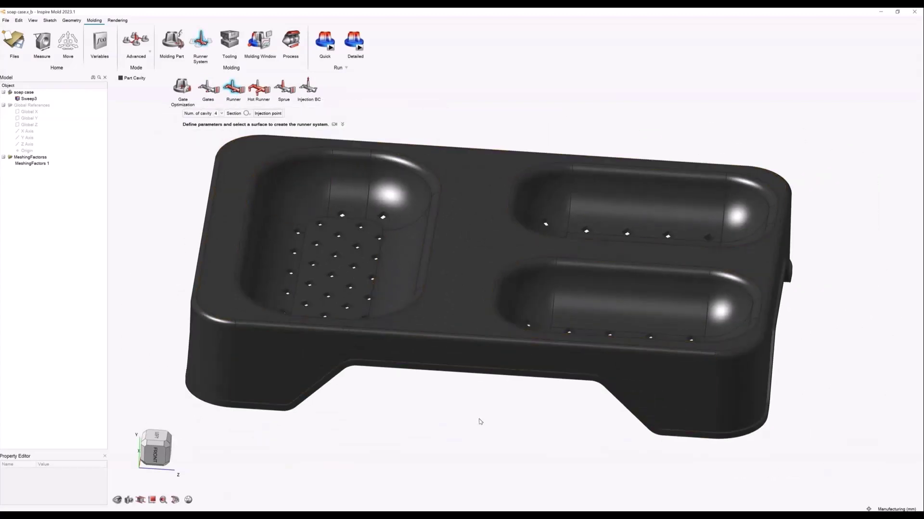
pyautogui.moveTo(480, 422); pyautogui.dragTo(465, 326, button='right')
pyautogui.moveTo(465, 326); pyautogui.dragTo(468, 324, button='middle')
pyautogui.scroll(-4, 467, 324)
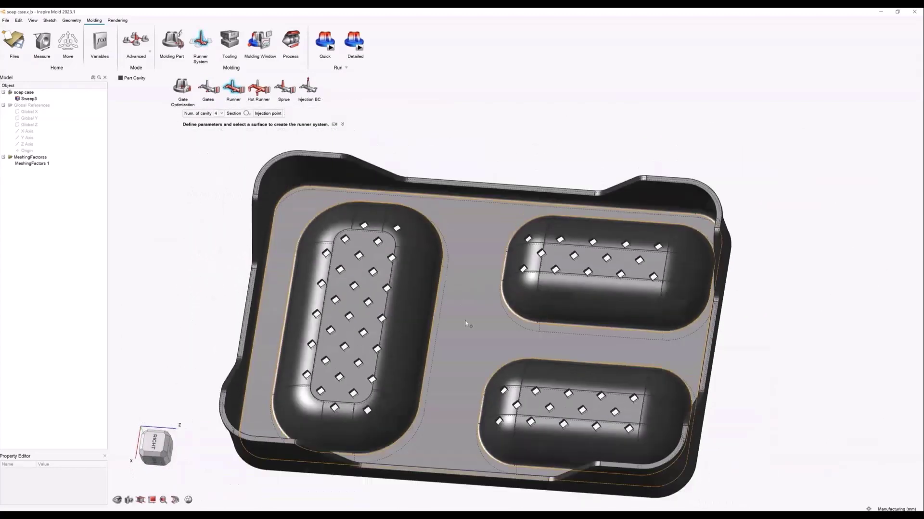
pyautogui.click(161, 442)
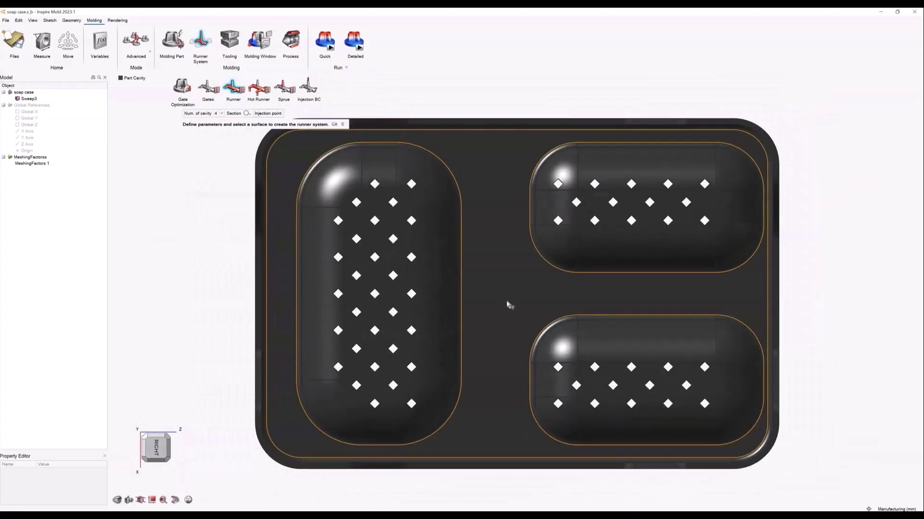
pyautogui.click(500, 292)
pyautogui.scroll(-3, 500, 295)
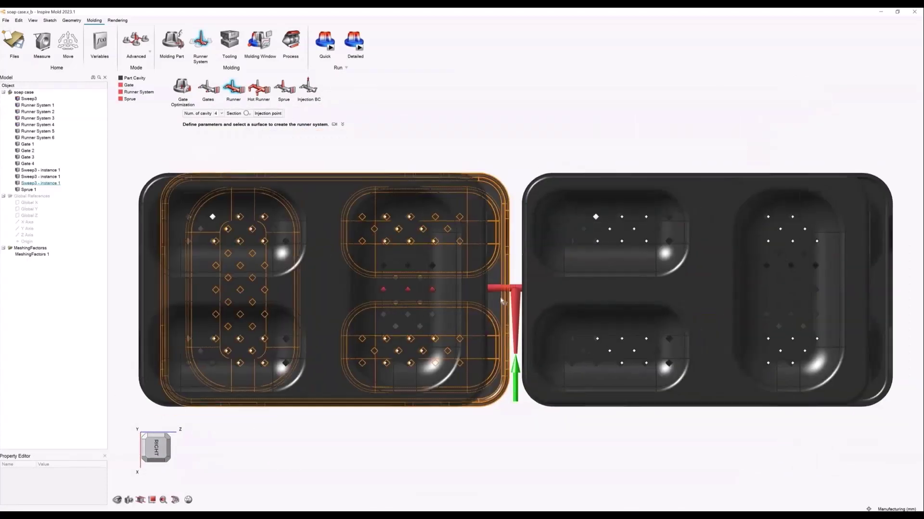
# Step: Set the sprue's top radius to 2.5 mm
pyautogui.moveTo(500, 295); pyautogui.dragTo(513, 129, button='right')
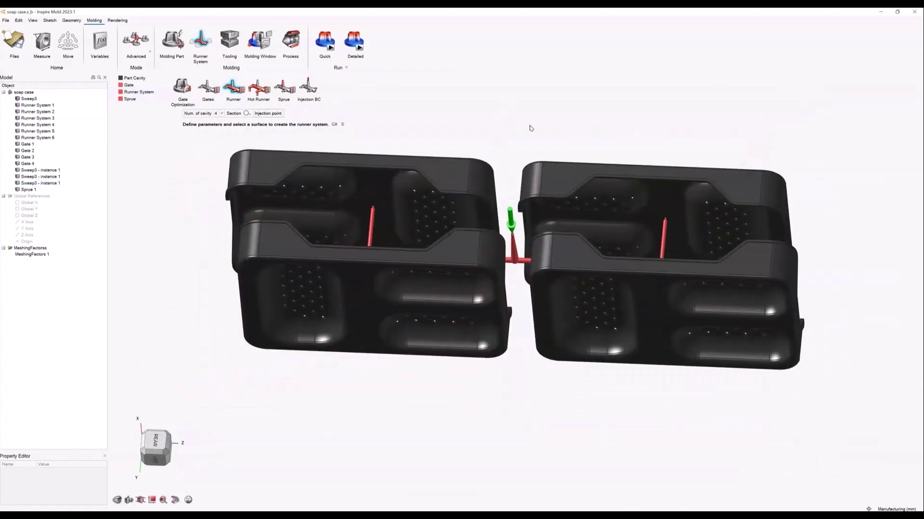
pyautogui.scroll(2, 518, 138)
pyautogui.scroll(3, 509, 292)
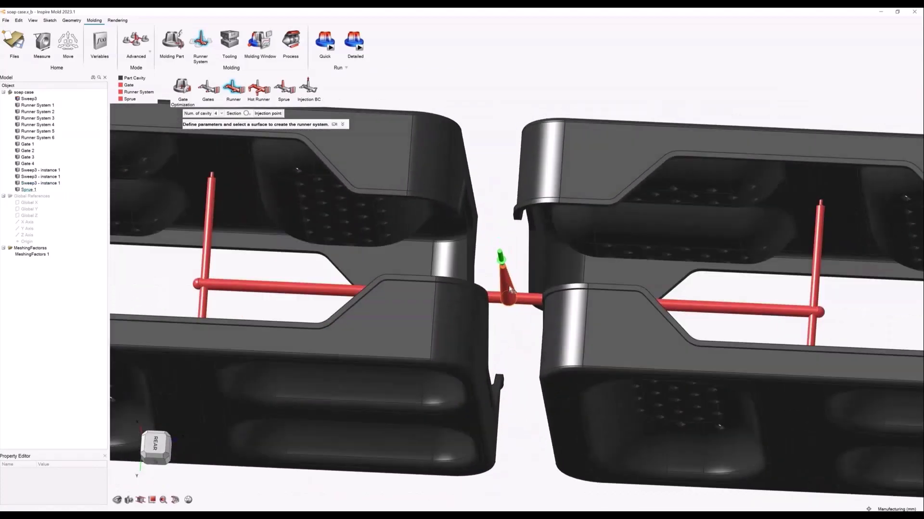
pyautogui.click(509, 290)
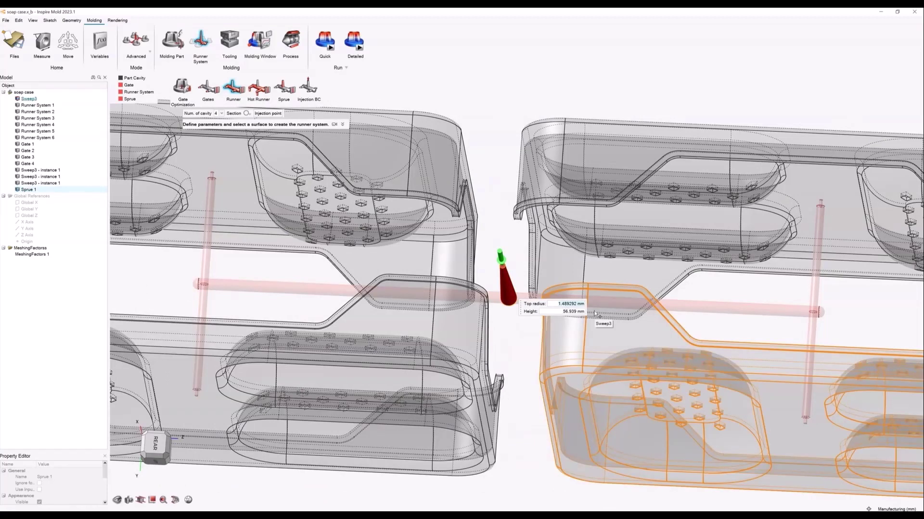
pyautogui.write('2.5')
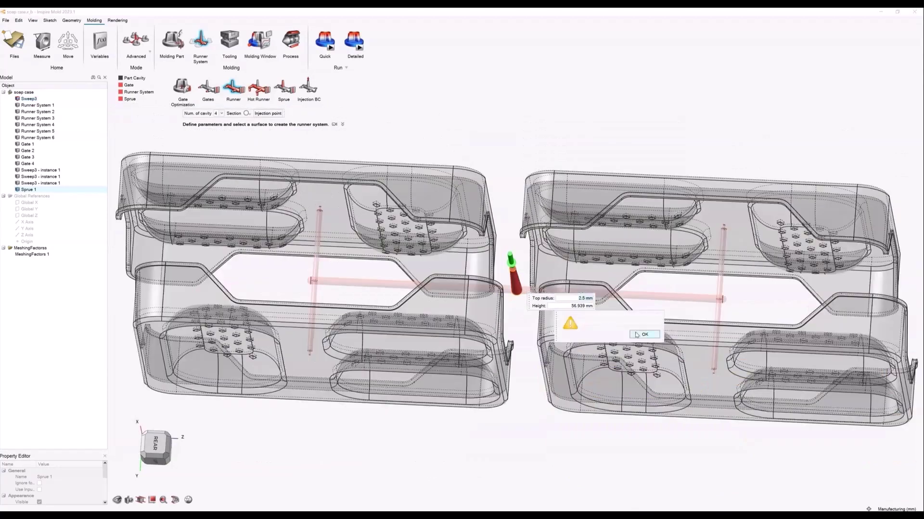
pyautogui.click(637, 334)
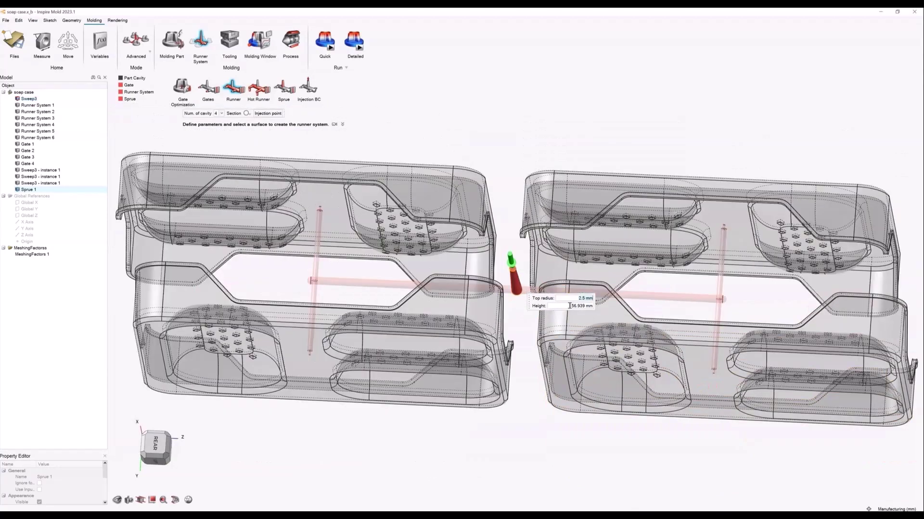
# Step: Try a sprue height of 90 mm, and extend it to 150 mm
pyautogui.click(569, 305)
pyautogui.write('90')
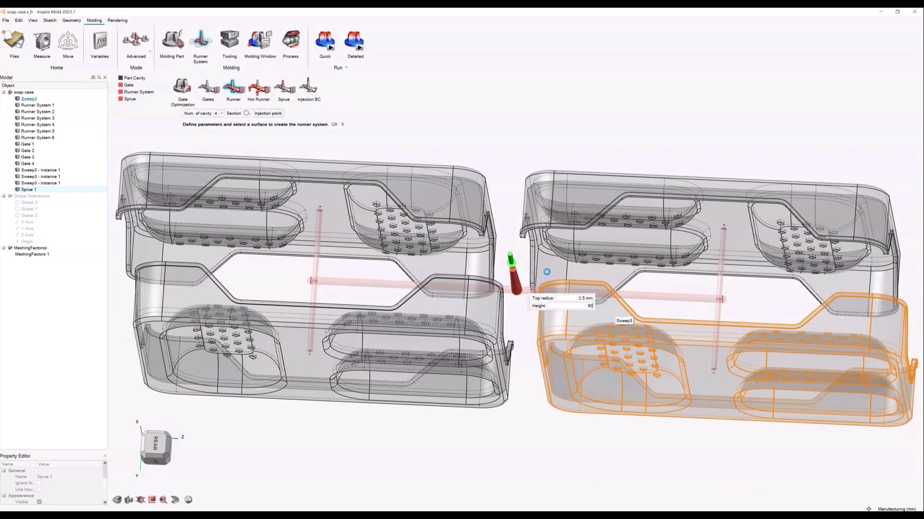
pyautogui.press('Return')
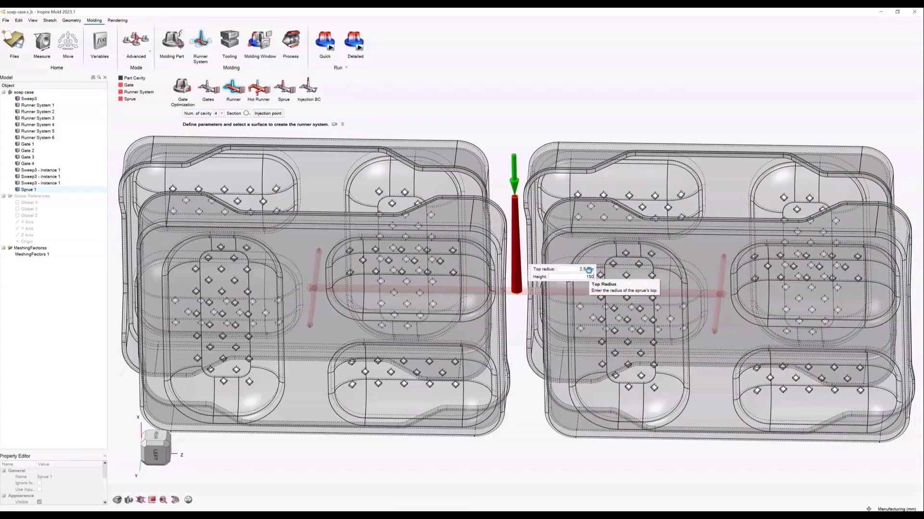
pyautogui.write('150')
pyautogui.press('Return')
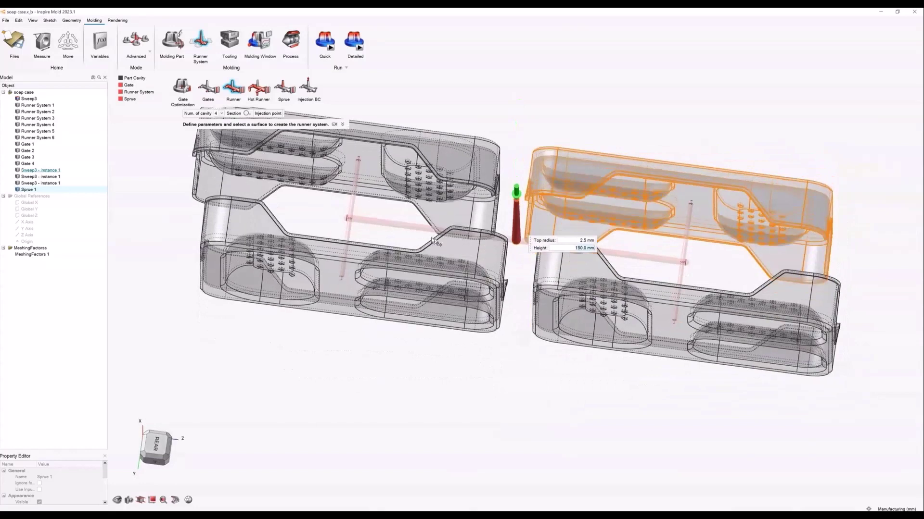
# Step: Open the dimensions of the main runner and the branch runners, and finish the runner system
pyautogui.click(452, 239)
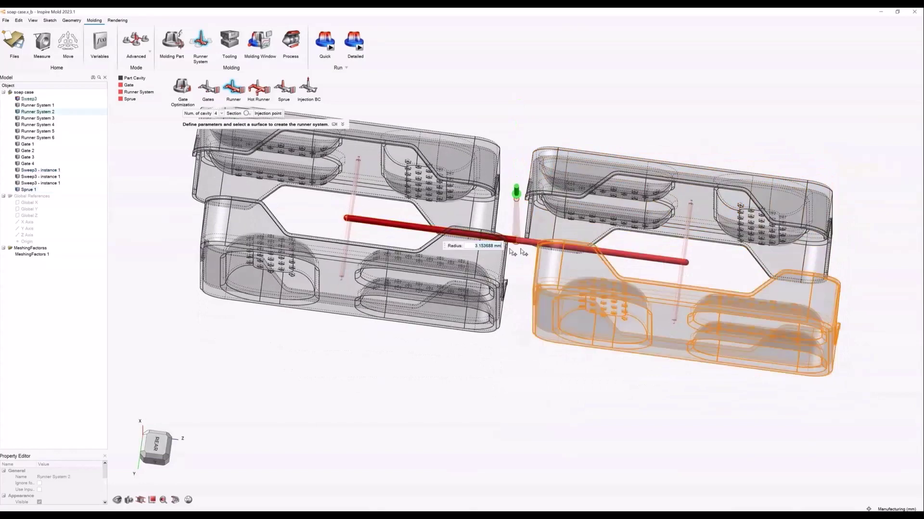
pyautogui.click(356, 201)
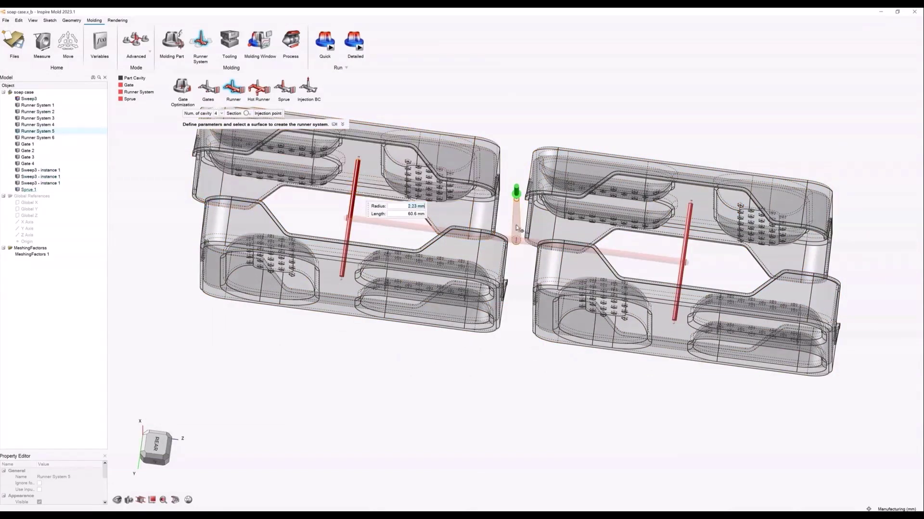
pyautogui.moveTo(500, 214); pyautogui.dragTo(450, 232, button='middle')
pyautogui.rightClick(474, 139)
pyautogui.scroll(-2, 446, 192)
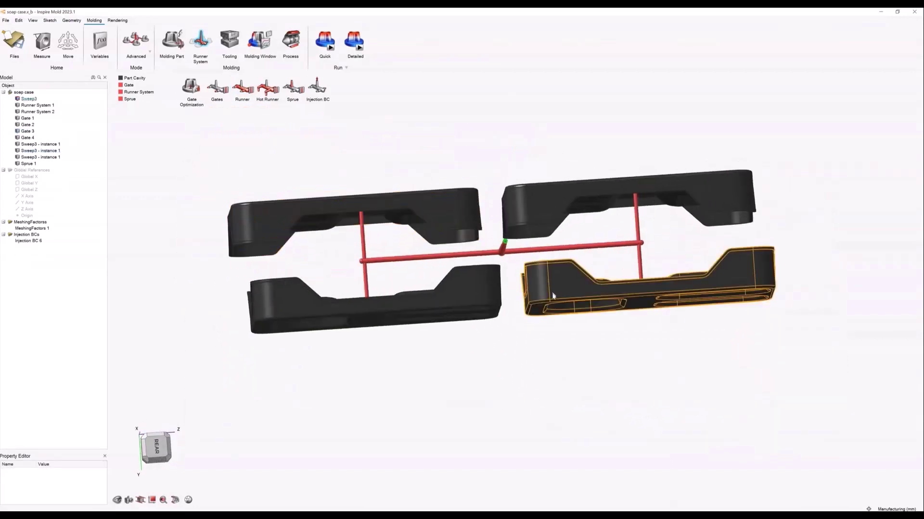
# Step: Add a steel mold block enclosing the four soap case cavities and their runner system
pyautogui.moveTo(600, 364); pyautogui.dragTo(578, 364, button='middle')
pyautogui.moveTo(405, 145)
pyautogui.mouseDown(button='middle')
pyautogui.moveTo(413, 142)
pyautogui.moveTo(405, 155)
pyautogui.mouseUp(button='middle')
pyautogui.moveTo(371, 219); pyautogui.dragTo(368, 243, button='middle')
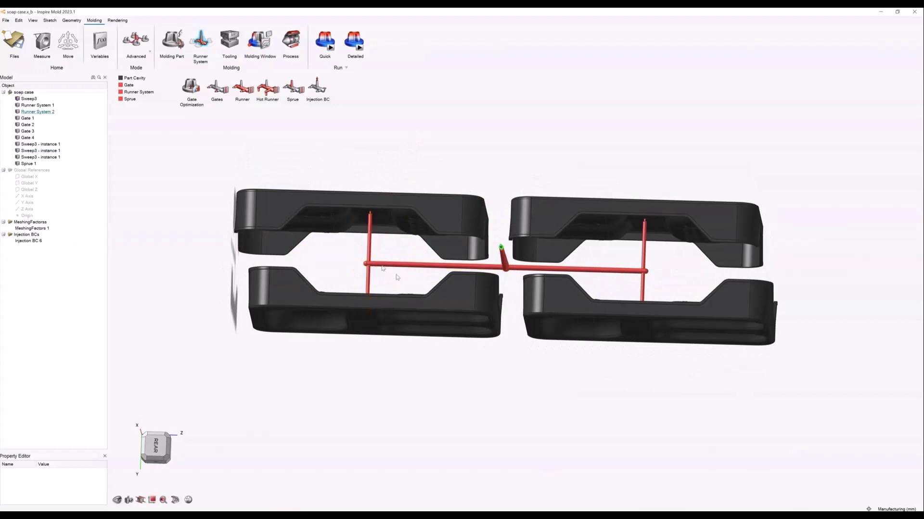
pyautogui.moveTo(442, 177)
pyautogui.mouseDown(button='middle')
pyautogui.moveTo(439, 188)
pyautogui.moveTo(443, 163)
pyautogui.moveTo(419, 165)
pyautogui.moveTo(427, 172)
pyautogui.mouseUp(button='middle')
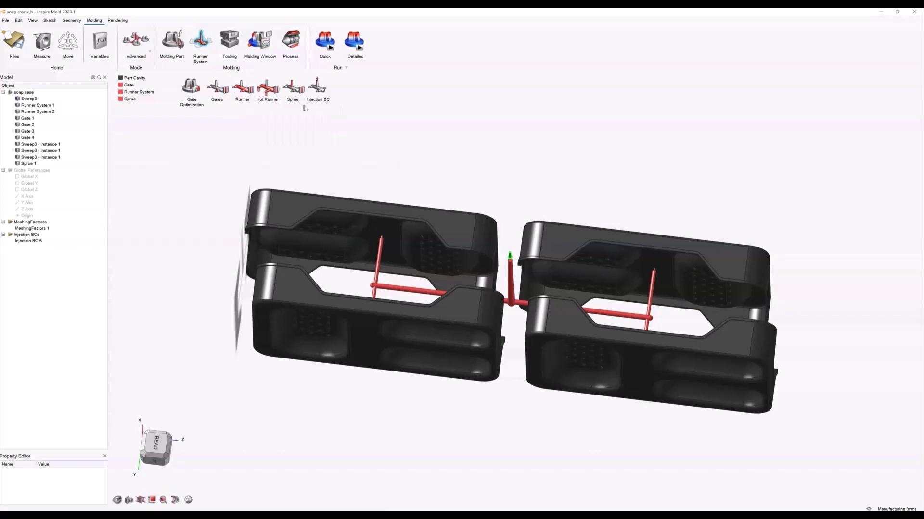
pyautogui.click(229, 40)
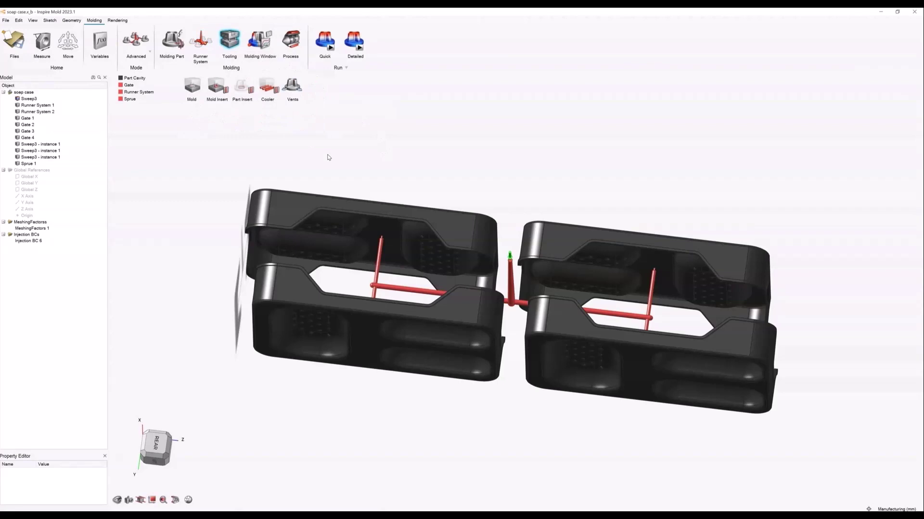
pyautogui.click(192, 87)
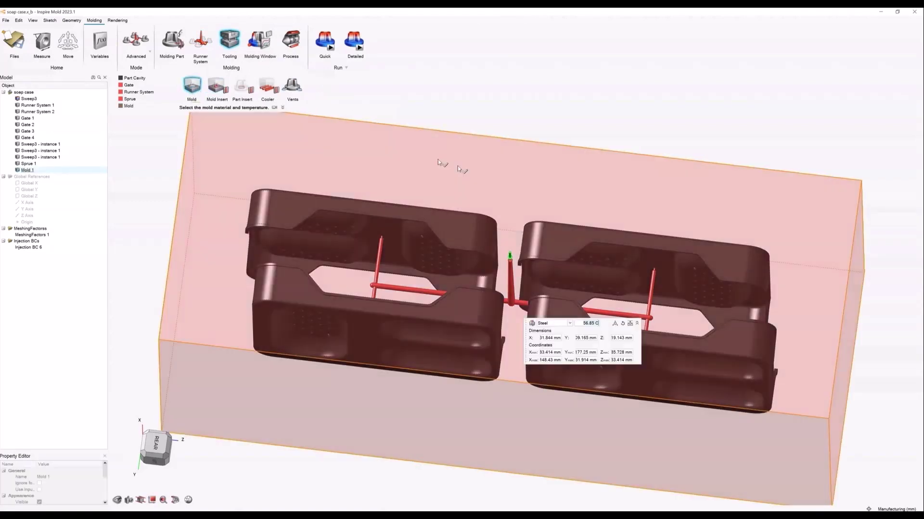
pyautogui.moveTo(438, 160); pyautogui.dragTo(542, 150, button='right')
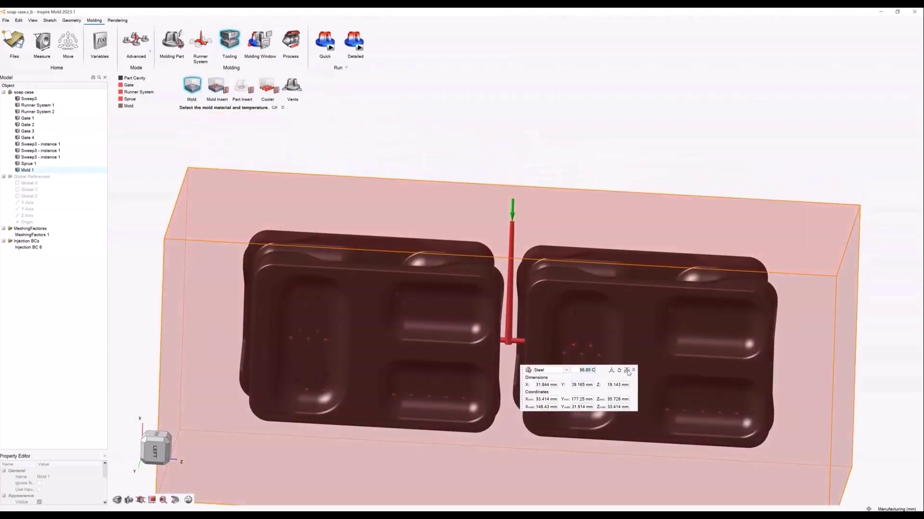
pyautogui.click(626, 371)
pyautogui.press('Escape')
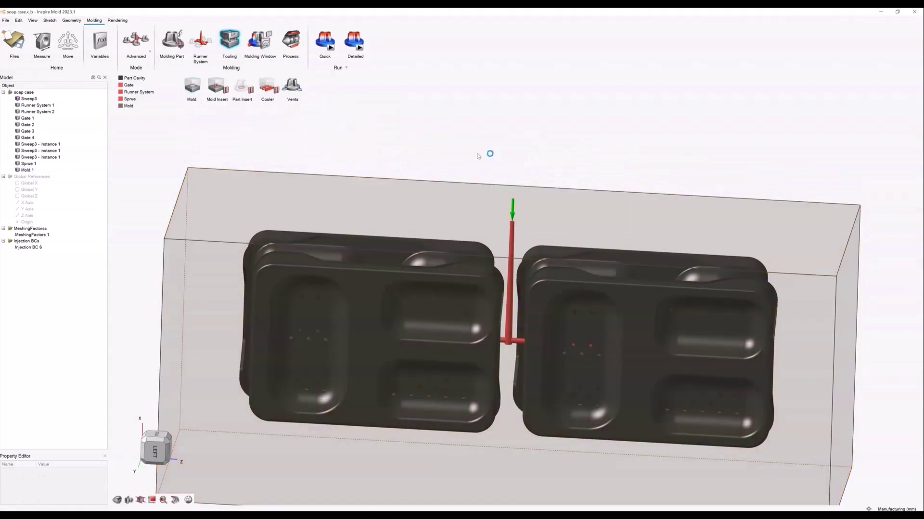
# Step: Start a cooling channel on the mold's Right-view face with two parallel passes about 300 mm long across one half of the mold
pyautogui.moveTo(480, 155); pyautogui.dragTo(504, 206, button='right')
pyautogui.scroll(-2, 505, 206)
pyautogui.moveTo(505, 206); pyautogui.dragTo(503, 246, button='middle')
pyautogui.moveTo(503, 246); pyautogui.dragTo(431, 192, button='right')
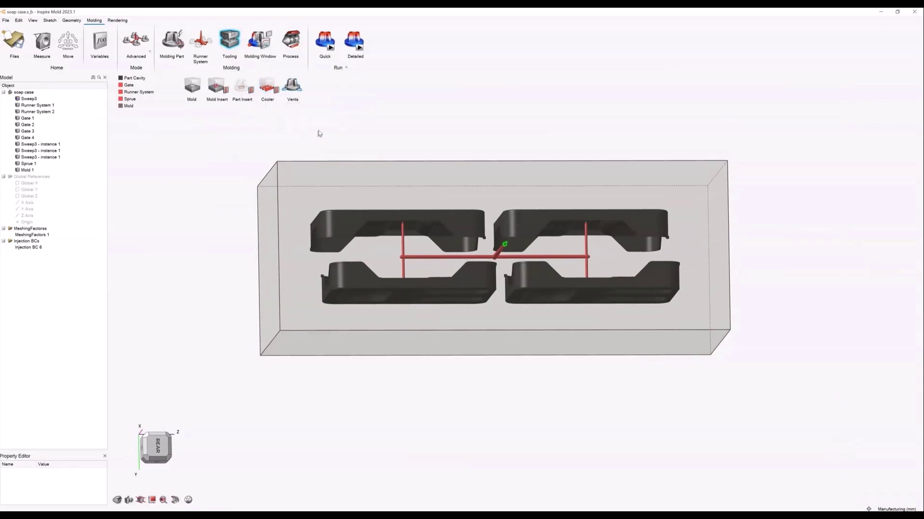
pyautogui.moveTo(341, 143); pyautogui.dragTo(296, 113, button='middle')
pyautogui.click(268, 87)
pyautogui.moveTo(375, 154); pyautogui.dragTo(191, 435, button='middle')
pyautogui.click(157, 435)
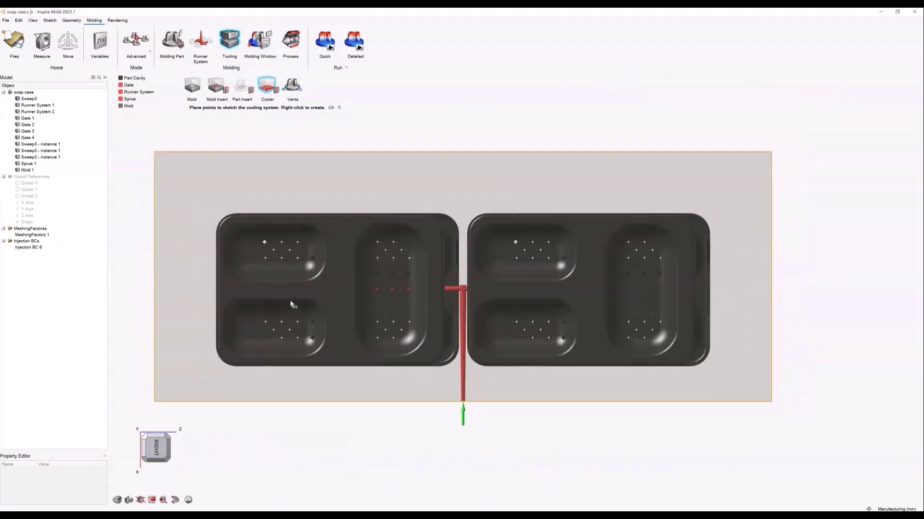
pyautogui.click(234, 380)
pyautogui.click(234, 183)
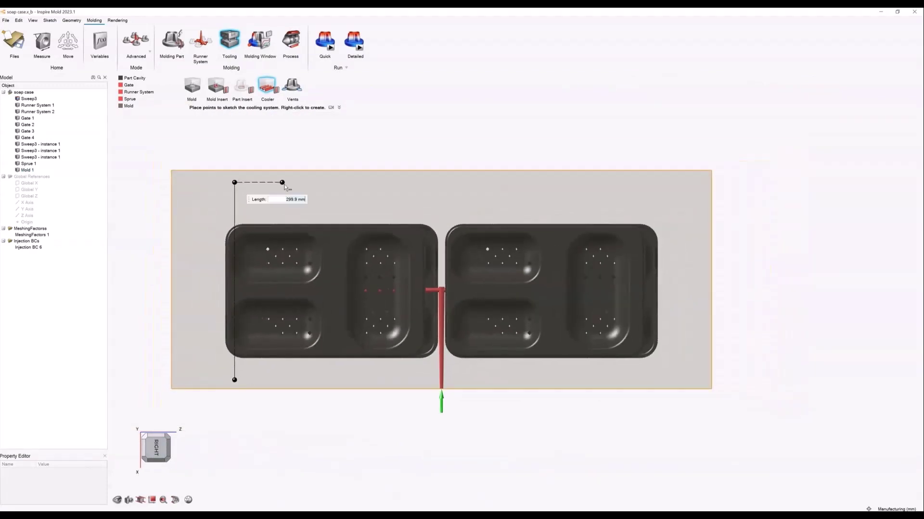
pyautogui.click(285, 182)
pyautogui.click(284, 382)
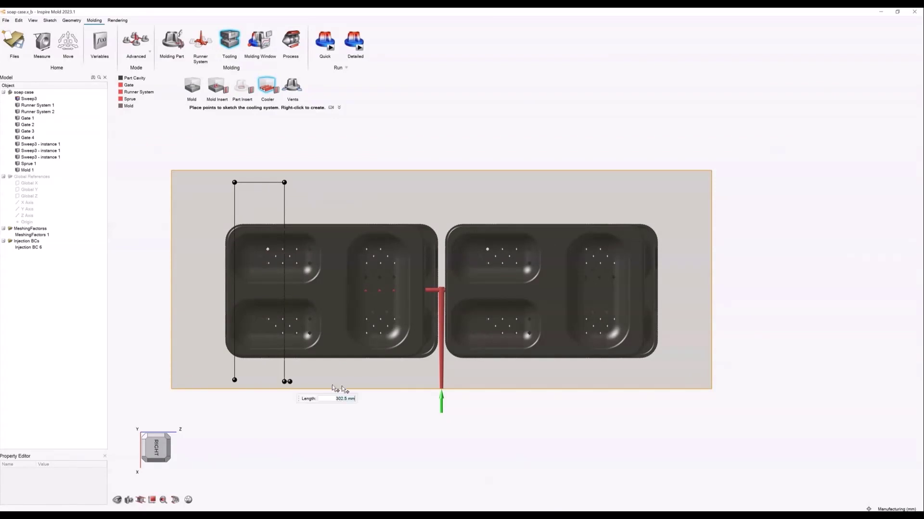
# Step: Continue the serpentine with an 80 mm connector and two more passes about 293 mm long, and create the cooling channel
pyautogui.click(337, 381)
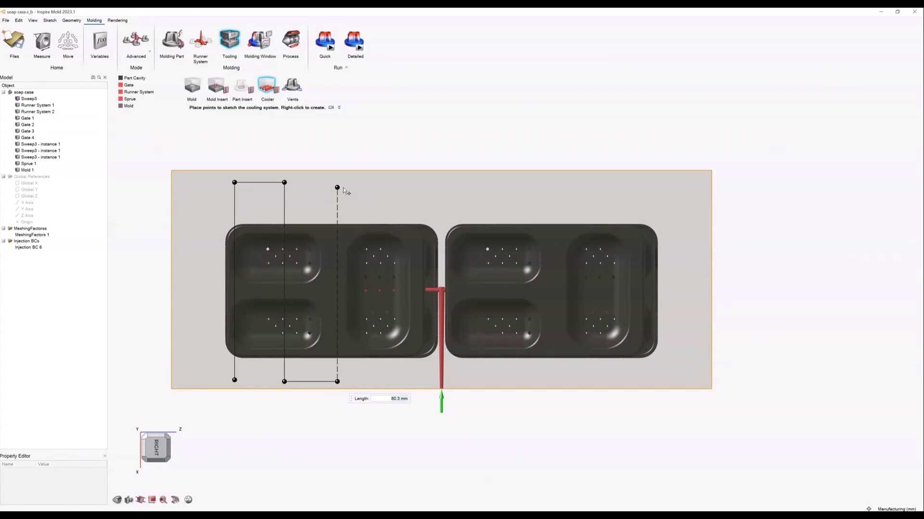
pyautogui.click(337, 188)
pyautogui.click(389, 187)
pyautogui.click(389, 380)
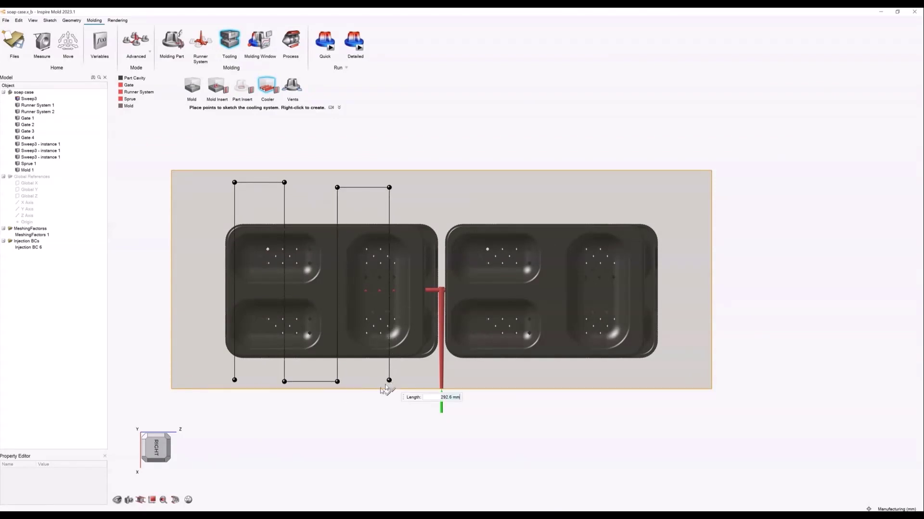
pyautogui.rightClick(345, 403)
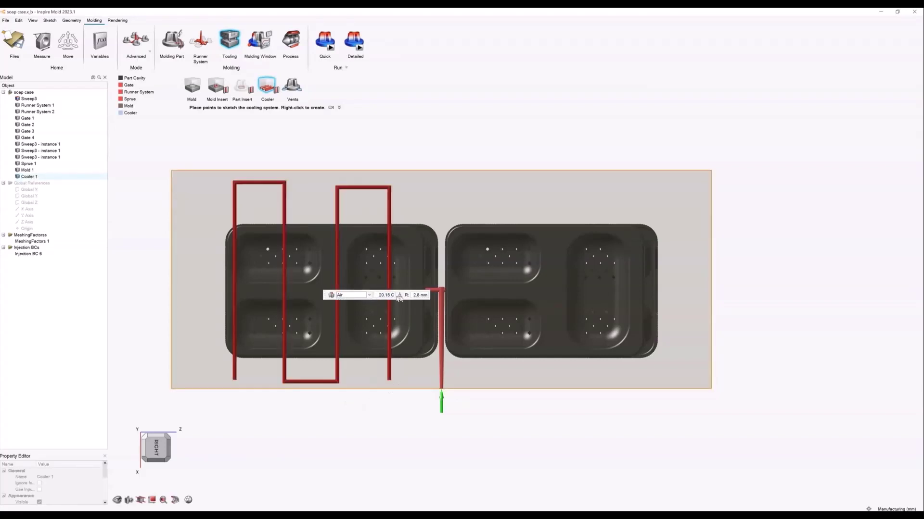
# Step: Set the cooling channel's radius to 5 mm and finish the cooler
pyautogui.moveTo(415, 295); pyautogui.dragTo(433, 295)
pyautogui.write('5')
pyautogui.press('Return')
pyautogui.moveTo(403, 199); pyautogui.dragTo(399, 146, button='middle')
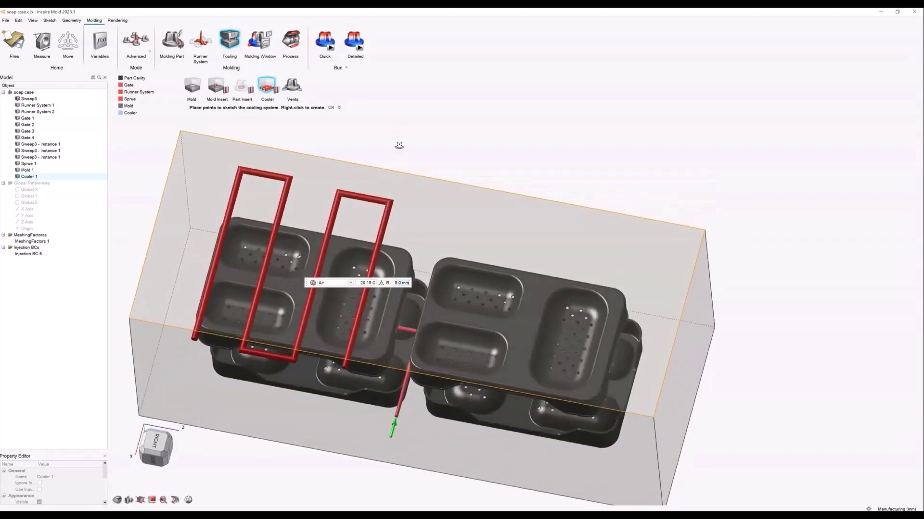
pyautogui.moveTo(521, 189); pyautogui.dragTo(543, 141, button='middle')
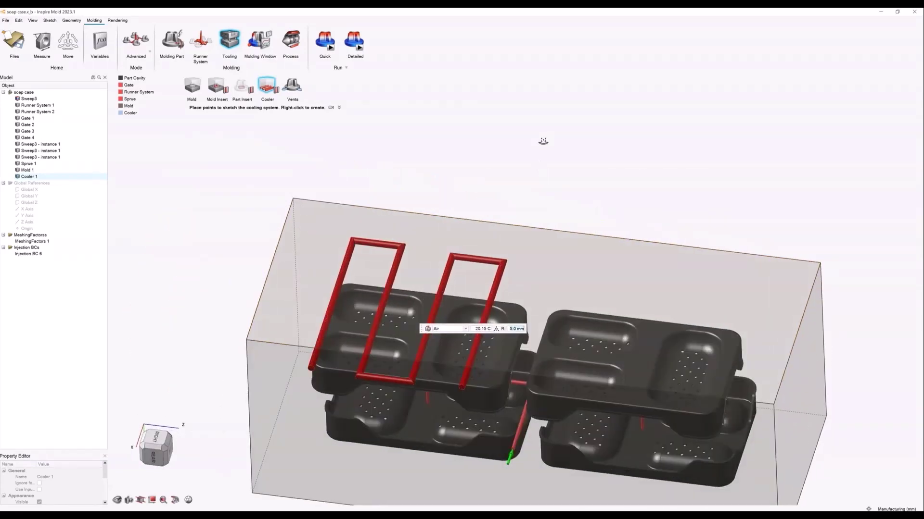
pyautogui.scroll(-1, 462, 158)
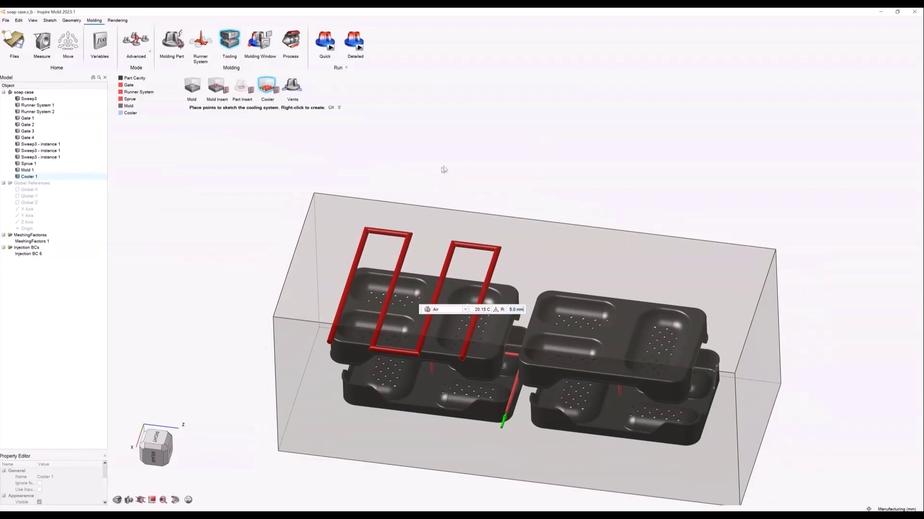
pyautogui.rightClick(445, 152)
pyautogui.scroll(-1, 410, 158)
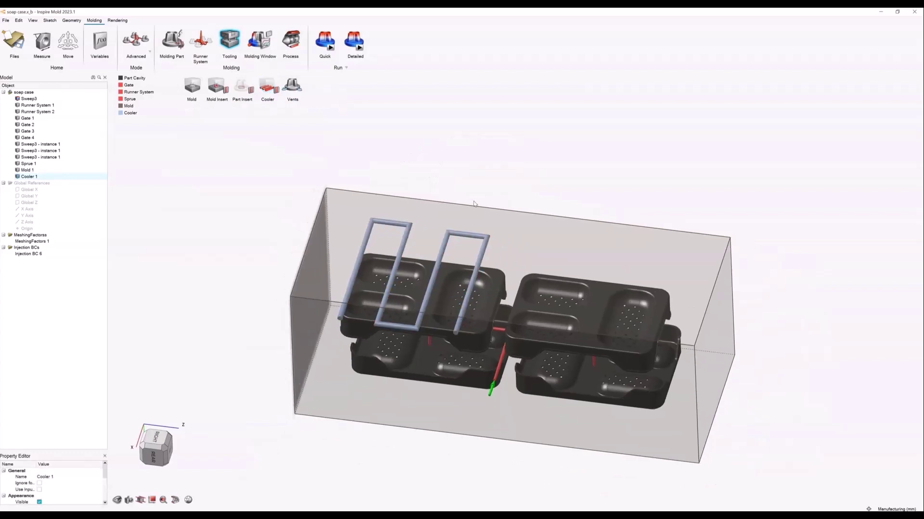
pyautogui.moveTo(473, 204); pyautogui.dragTo(470, 251, button='right')
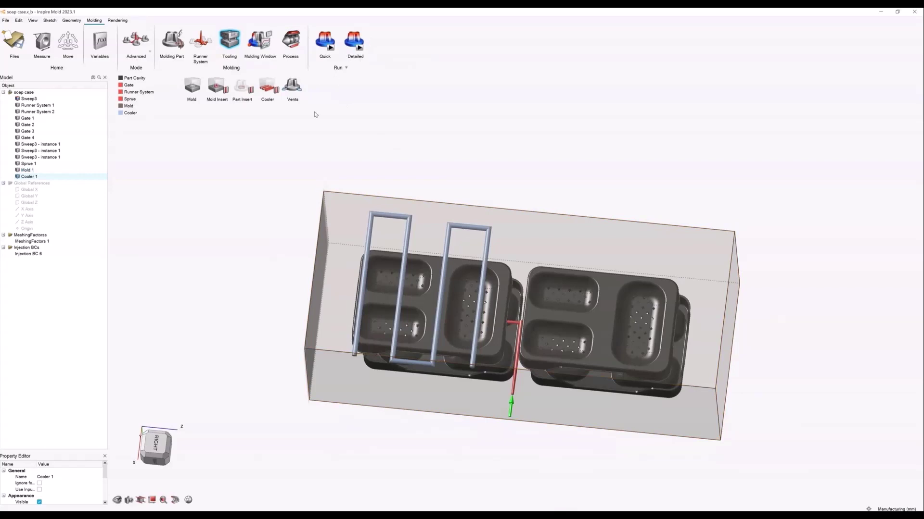
# Step: Add vents along the rounded corner edges of the soap case cavity farthest from the cooling channel
pyautogui.click(294, 89)
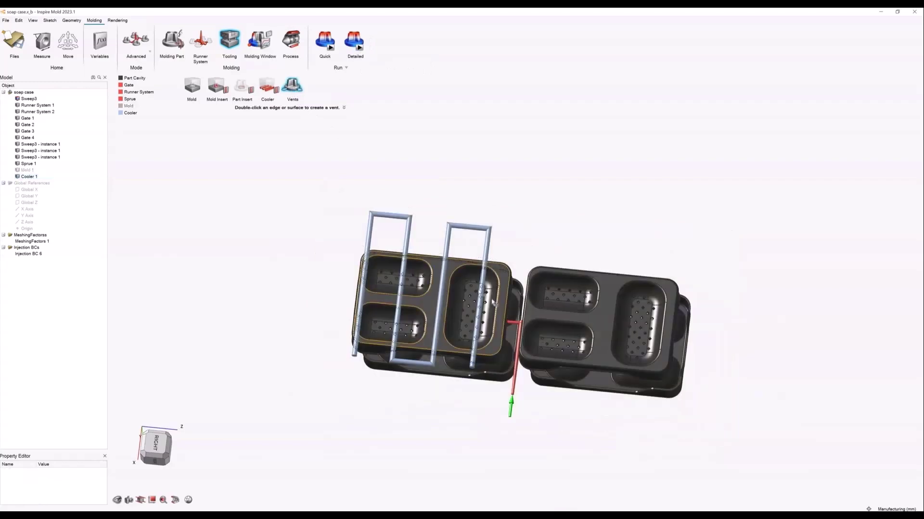
pyautogui.moveTo(650, 332)
pyautogui.mouseDown(button='middle')
pyautogui.moveTo(647, 308)
pyautogui.moveTo(633, 326)
pyautogui.mouseUp(button='middle')
pyautogui.scroll(10, 633, 326)
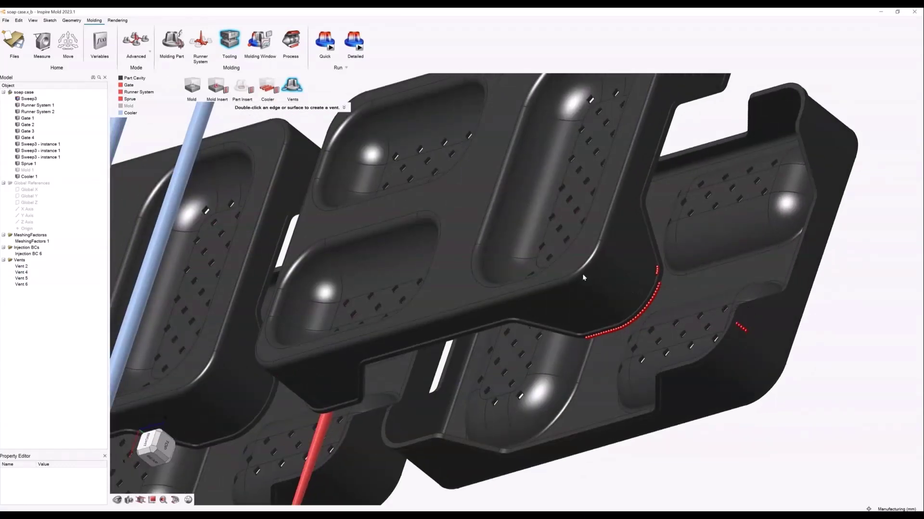
pyautogui.doubleClick(567, 285)
pyautogui.doubleClick(580, 280)
pyautogui.click(599, 253)
pyautogui.rightClick(837, 335)
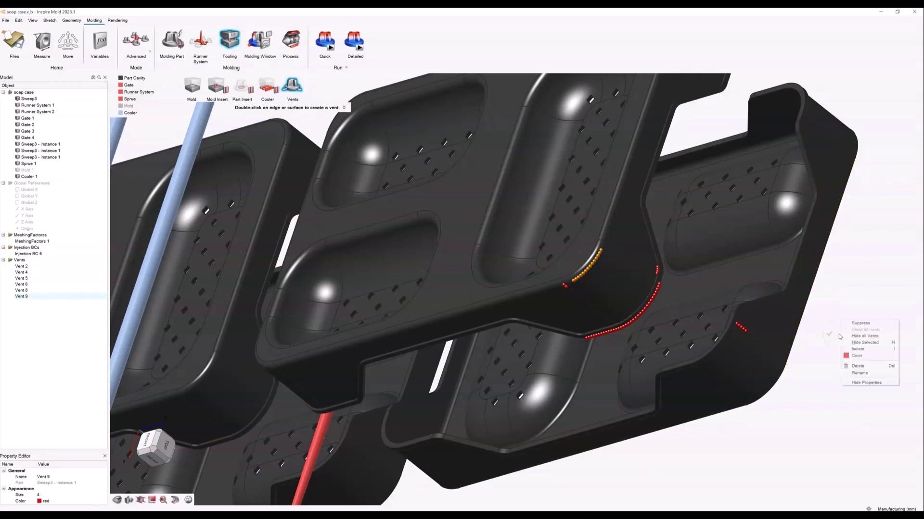
# Step: Delete the stray short vents, including the one on the cavity behind the vented soap case
pyautogui.click(743, 330)
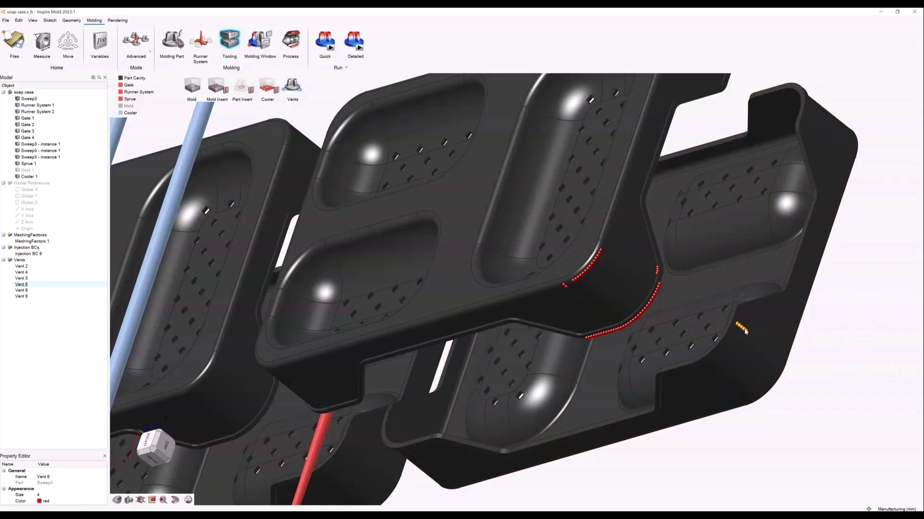
pyautogui.press('Delete')
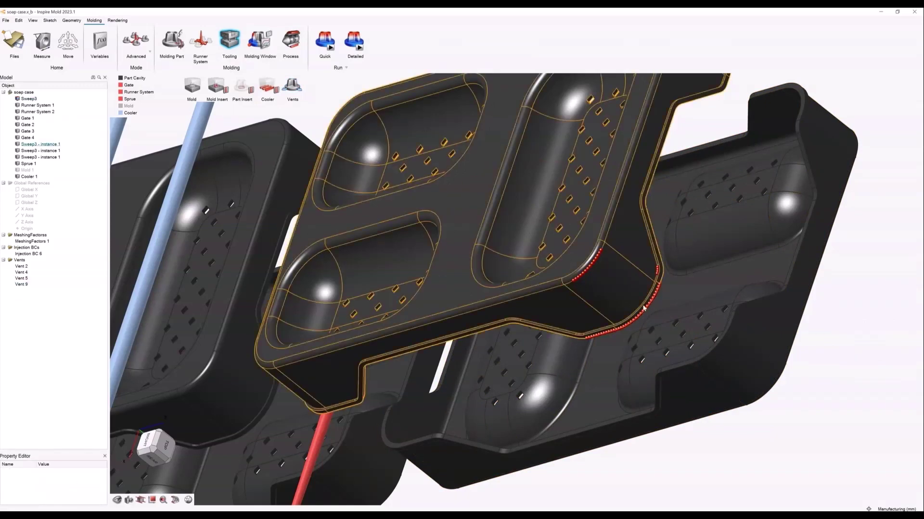
# Step: Examine the four-cavity layout with its runners, cooling channel and remaining vents from several angles
pyautogui.scroll(-2, 643, 308)
pyautogui.scroll(-1, 579, 219)
pyautogui.moveTo(579, 219); pyautogui.dragTo(650, 294, button='middle')
pyautogui.scroll(-1, 645, 226)
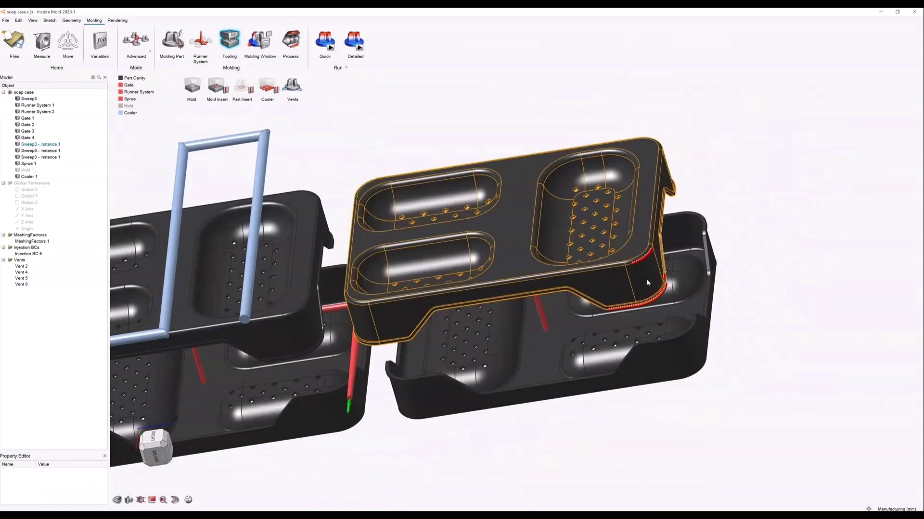
pyautogui.scroll(-3, 648, 281)
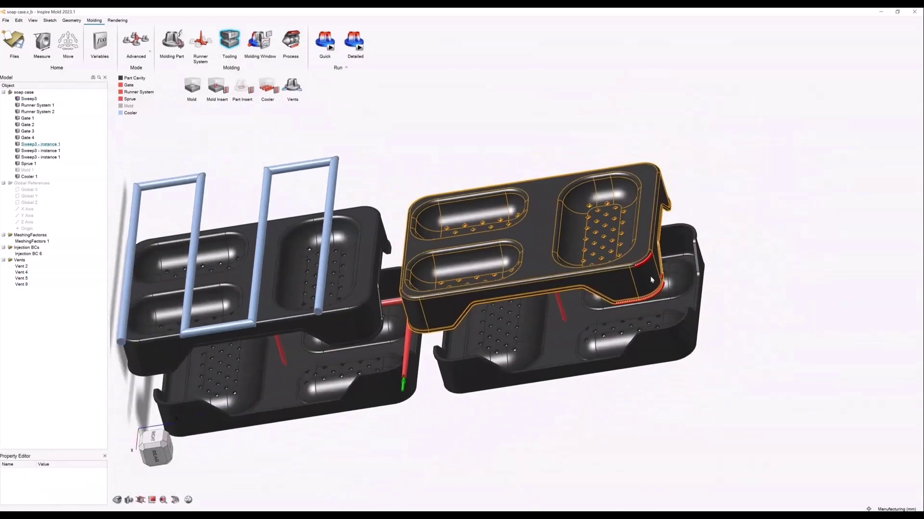
pyautogui.moveTo(516, 170); pyautogui.dragTo(571, 194, button='right')
pyautogui.moveTo(571, 194); pyautogui.dragTo(586, 215, button='middle')
pyautogui.scroll(-2, 586, 215)
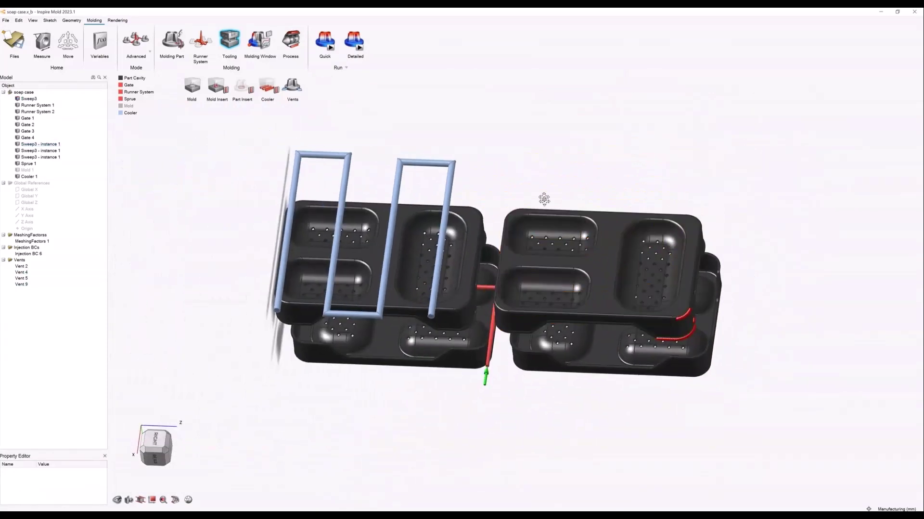
pyautogui.moveTo(544, 198); pyautogui.dragTo(547, 231, button='right')
pyautogui.moveTo(468, 178); pyautogui.dragTo(463, 156, button='middle')
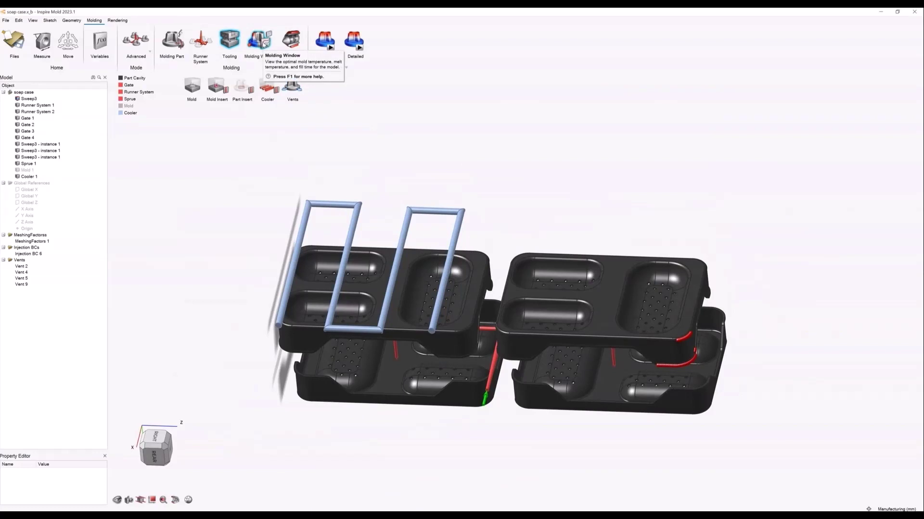
# Step: Set the filling time to 8 s in the process parameters, keeping Filling time as the filling control
pyautogui.click(291, 41)
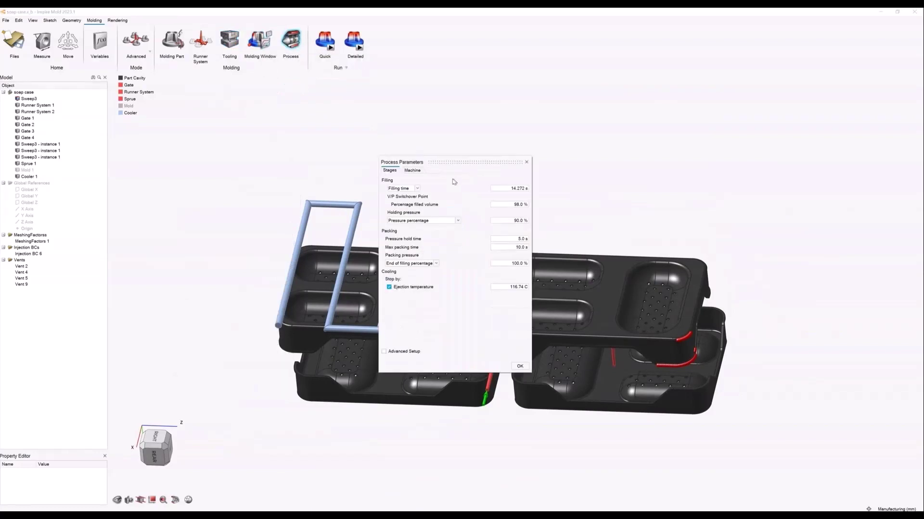
pyautogui.click(508, 188)
pyautogui.write('12.0')
pyautogui.click(418, 189)
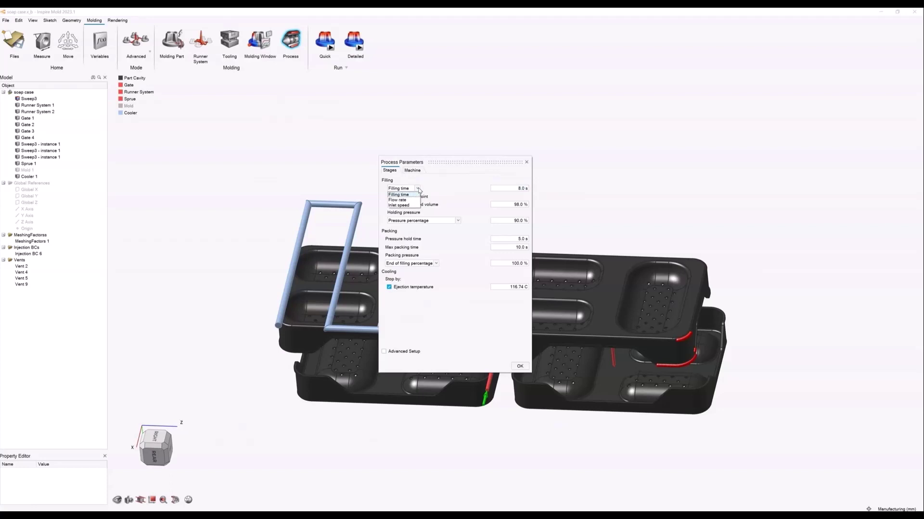
pyautogui.click(452, 190)
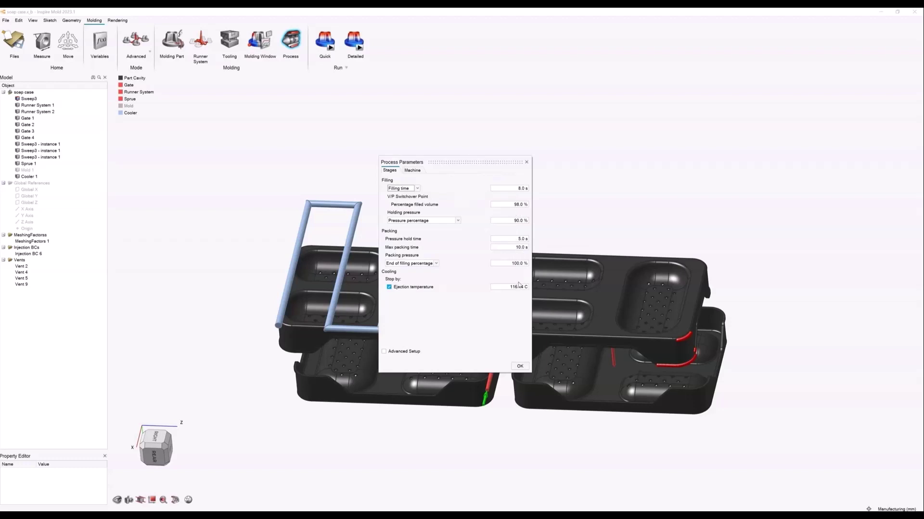
# Step: Review the advanced process parameters and the machine limits, and close the process parameters
pyautogui.click(403, 352)
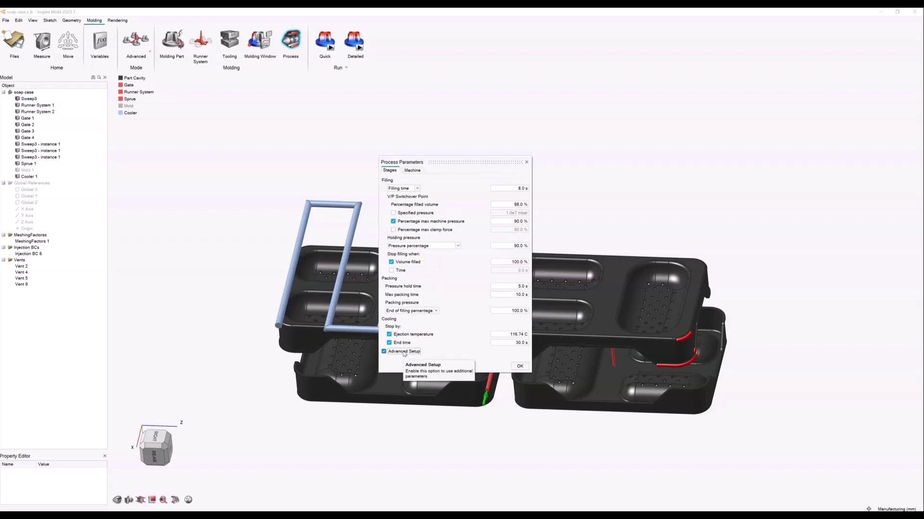
pyautogui.click(404, 352)
pyautogui.click(418, 172)
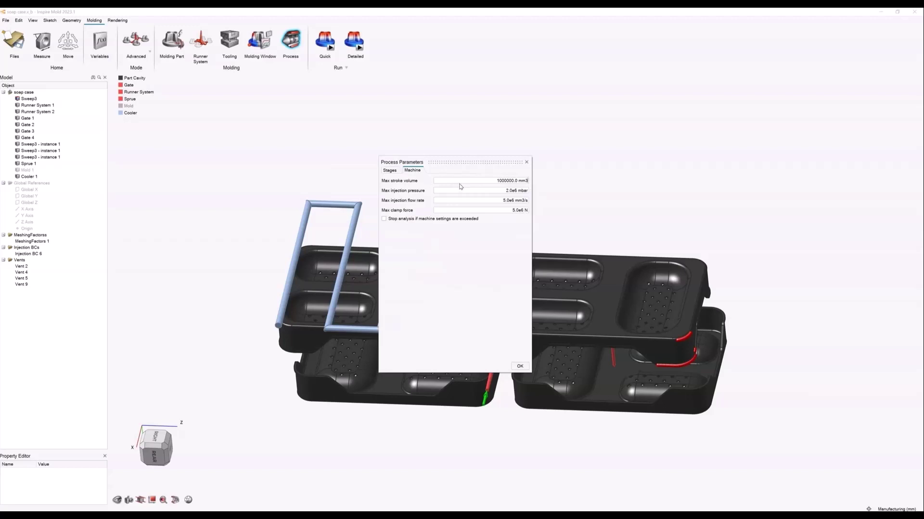
pyautogui.click(389, 170)
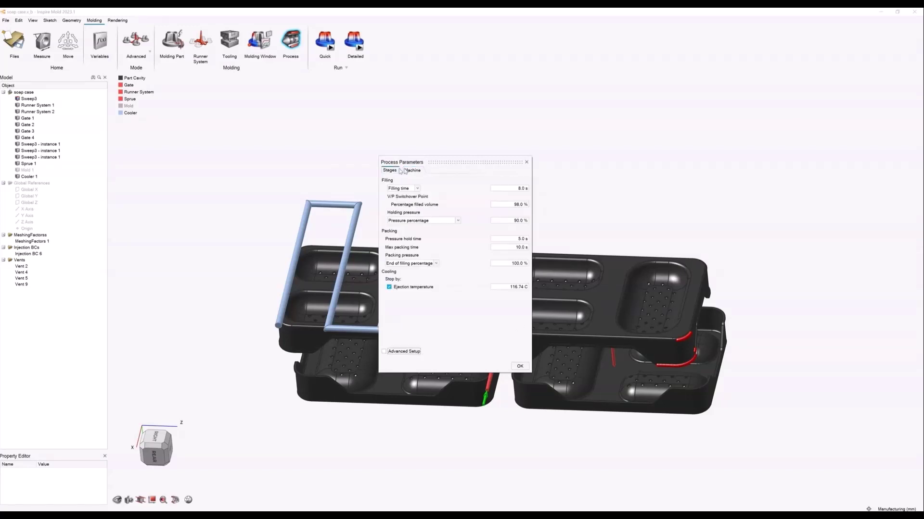
pyautogui.click(526, 162)
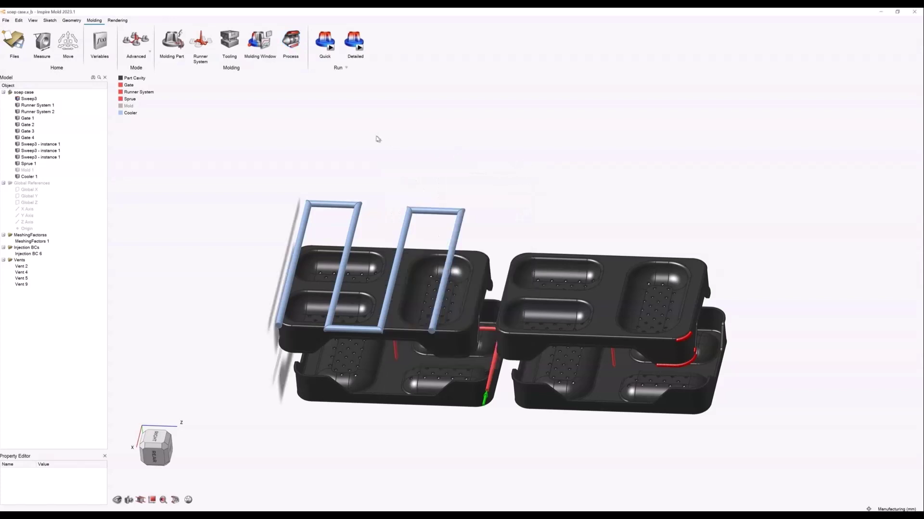
# Step: Include packing, cooling and warpage in the detailed analysis, and raise the speed/accuracy setting to about midway
pyautogui.click(357, 47)
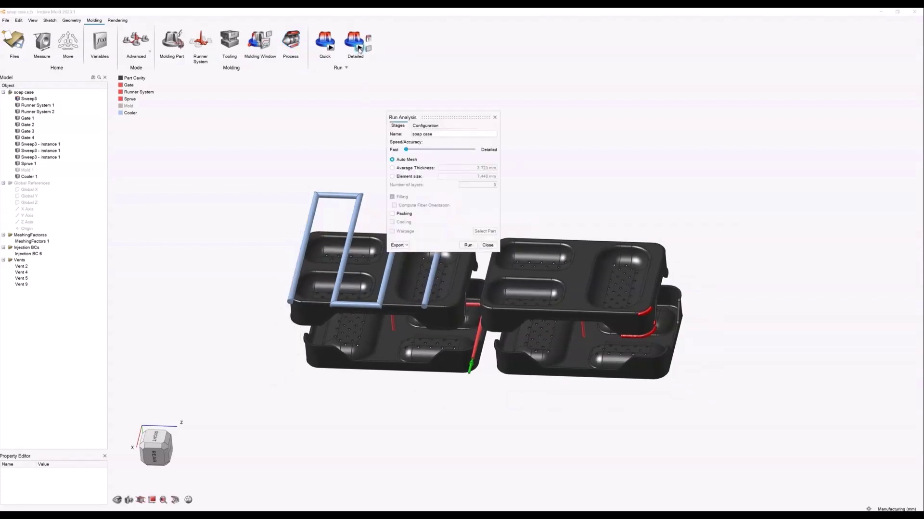
pyautogui.click(392, 213)
pyautogui.click(392, 221)
pyautogui.click(392, 232)
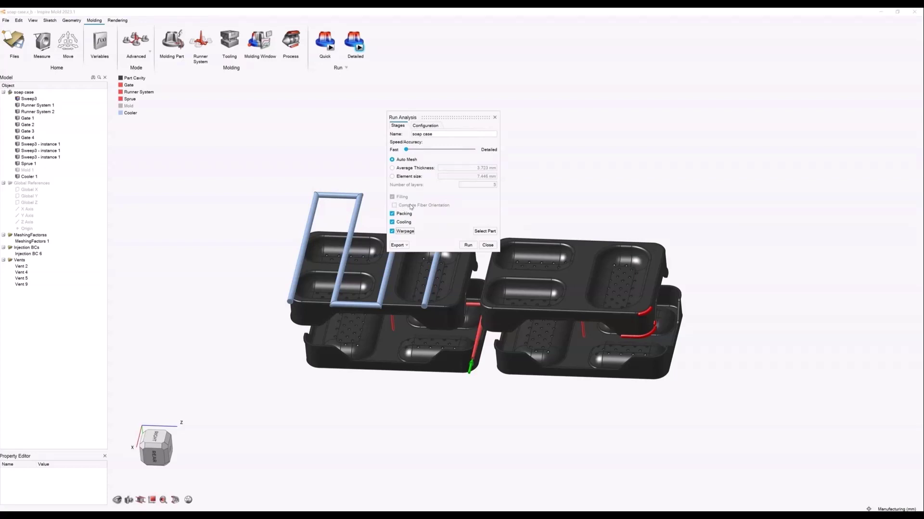
pyautogui.moveTo(414, 150); pyautogui.dragTo(439, 151)
pyautogui.moveTo(404, 179)
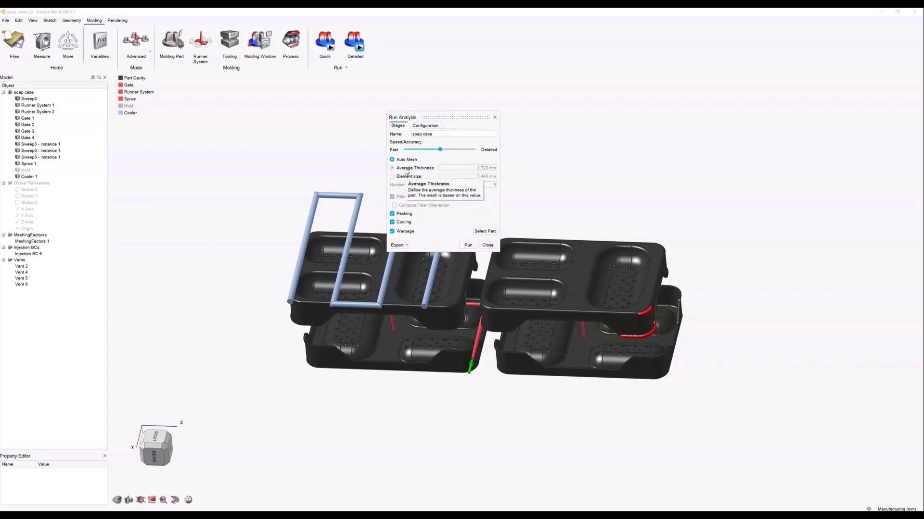
# Step: Try meshing by average thickness and element size, return to Auto Mesh with accuracy slightly above midway, and close the analysis setup
pyautogui.click(407, 169)
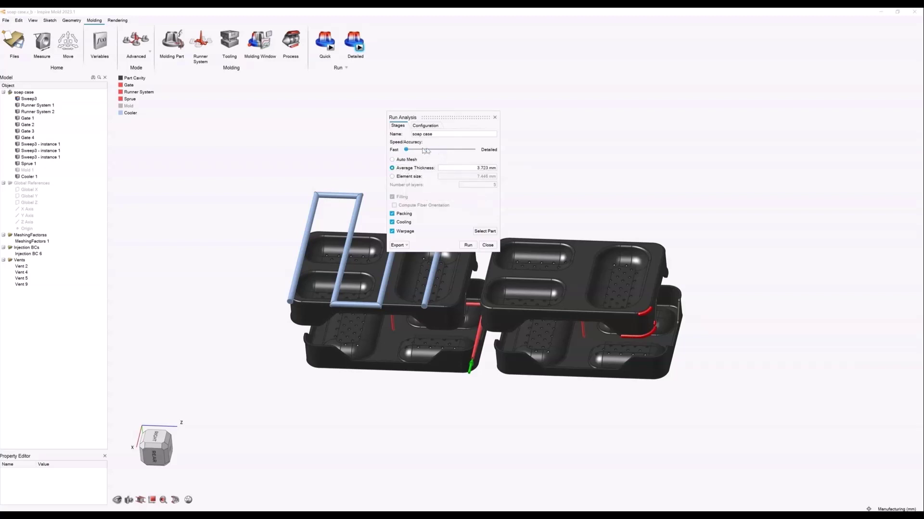
pyautogui.click(411, 177)
pyautogui.click(408, 160)
pyautogui.moveTo(440, 150)
pyautogui.mouseDown()
pyautogui.moveTo(410, 150)
pyautogui.moveTo(473, 151)
pyautogui.moveTo(450, 151)
pyautogui.mouseUp()
pyautogui.click(495, 118)
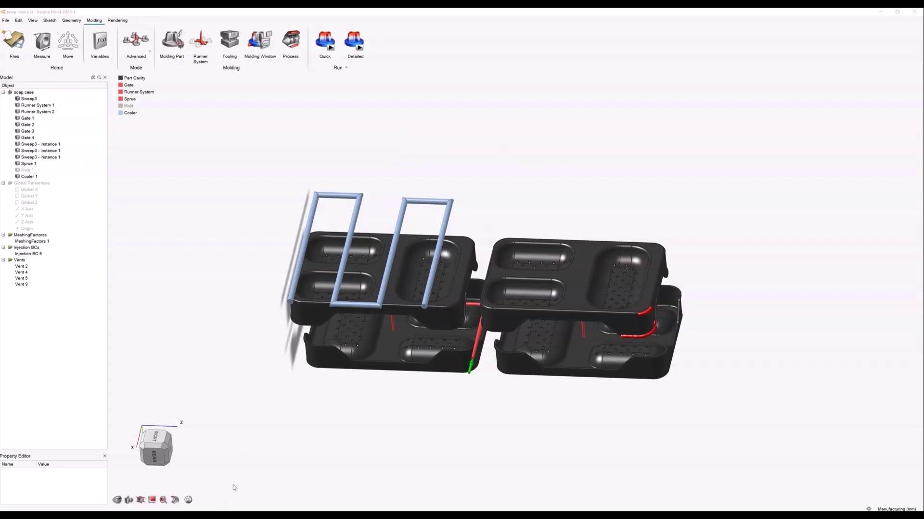
# Step: Switch to the Inspire Mold window with the Soap Case Results run and view its filling-stage temperature result
pyautogui.moveTo(221, 516)
pyautogui.click(180, 490)
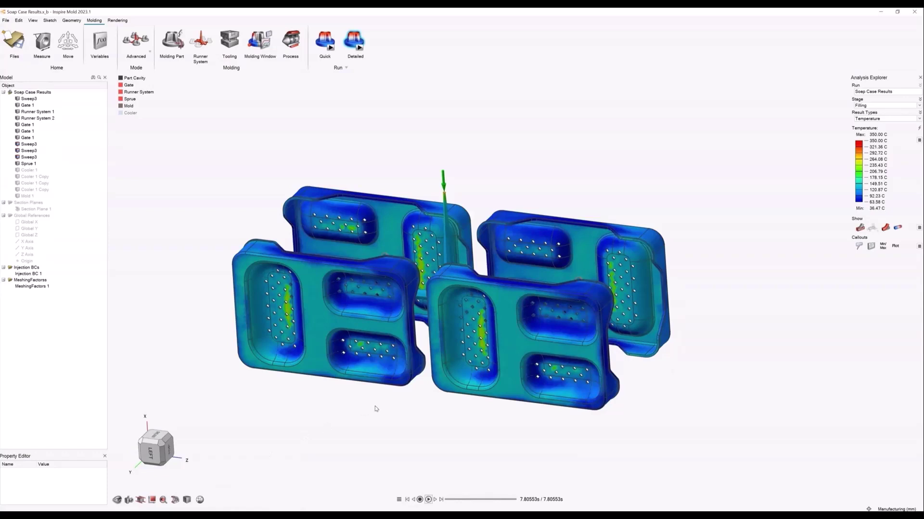
pyautogui.moveTo(365, 404); pyautogui.dragTo(412, 404, button='middle')
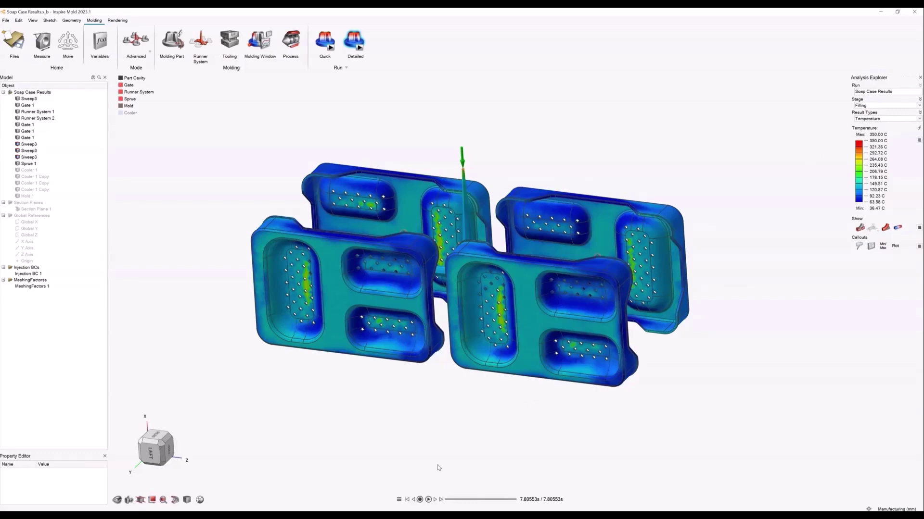
# Step: Play the filling temperature animation for all four cavities, and replay it with three Sweep3 parts hidden so a single cavity remains
pyautogui.click(428, 500)
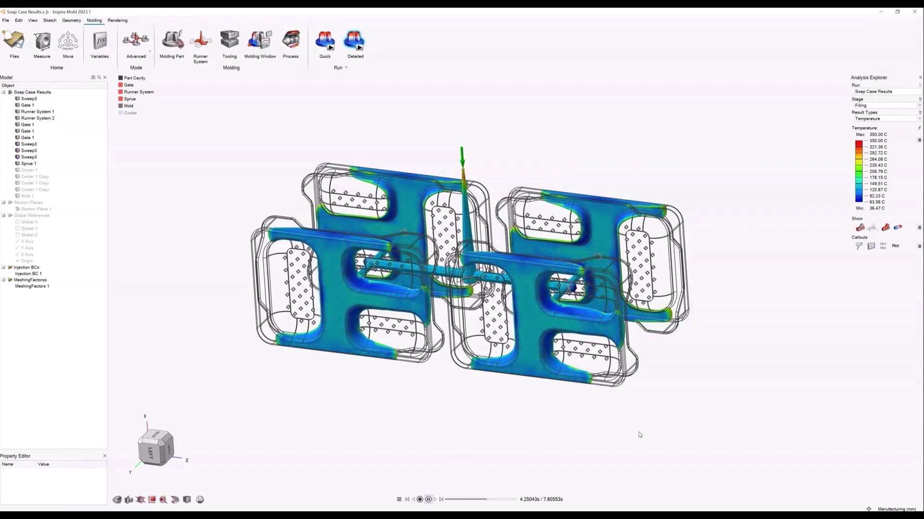
pyautogui.moveTo(647, 428); pyautogui.dragTo(492, 366, button='right')
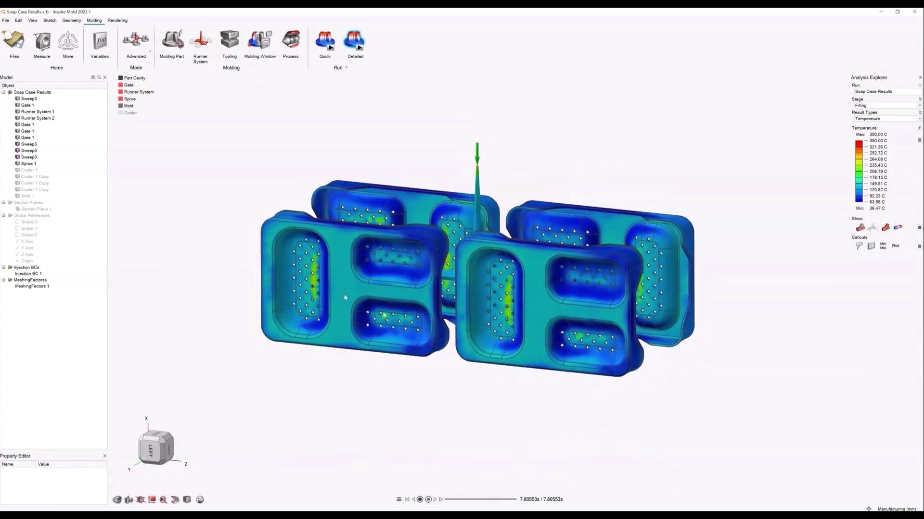
pyautogui.click(18, 144)
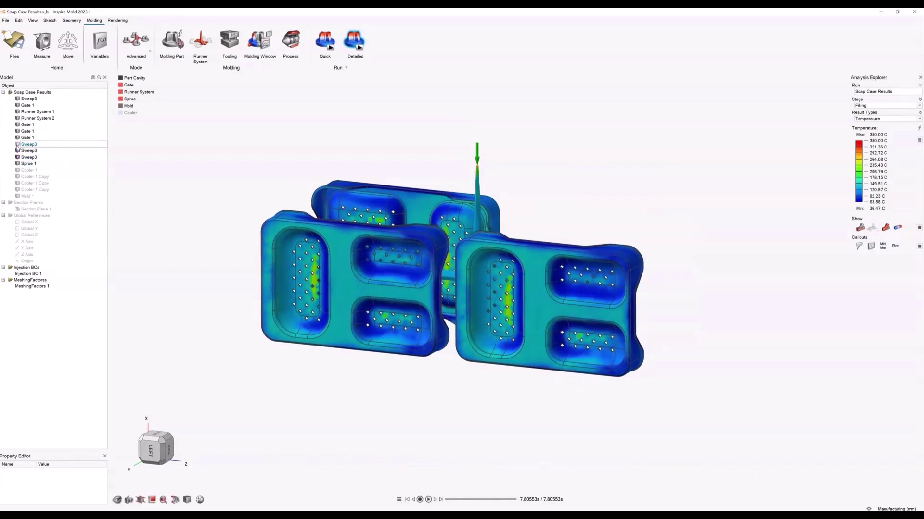
pyautogui.click(18, 151)
pyautogui.click(17, 158)
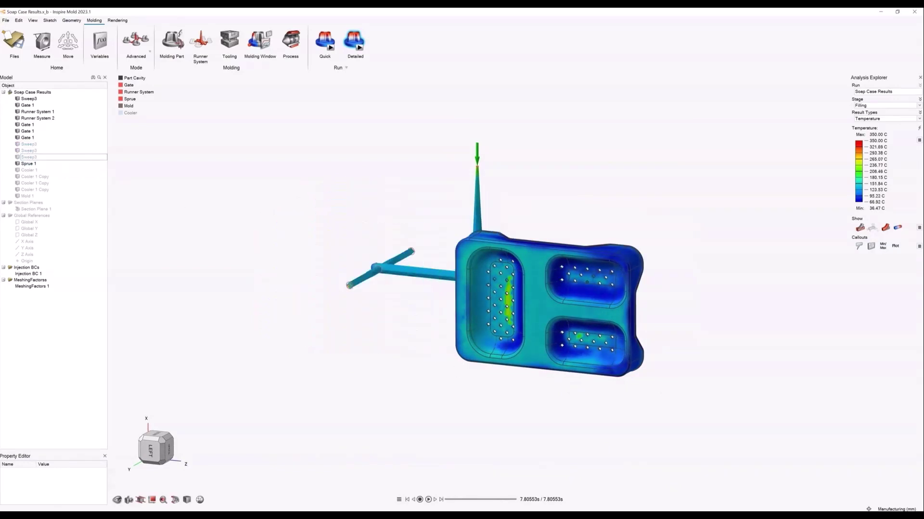
pyautogui.click(428, 500)
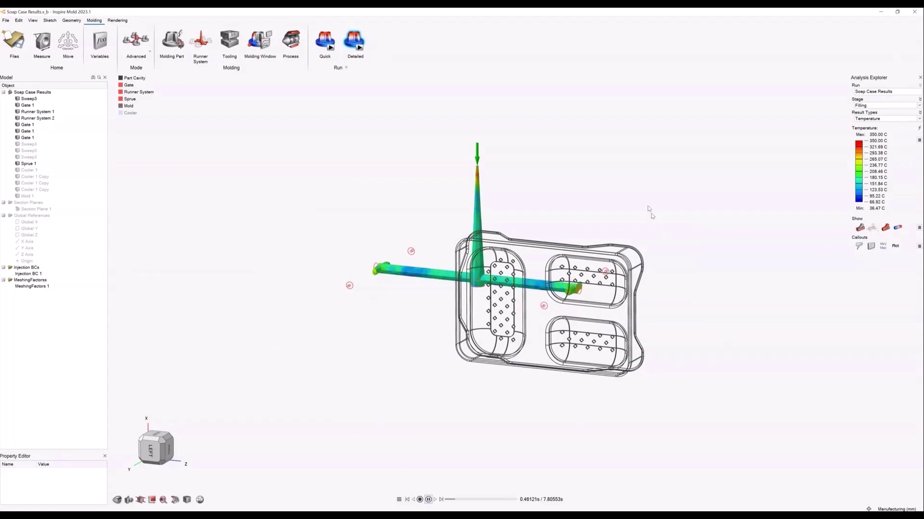
pyautogui.scroll(1, 692, 311)
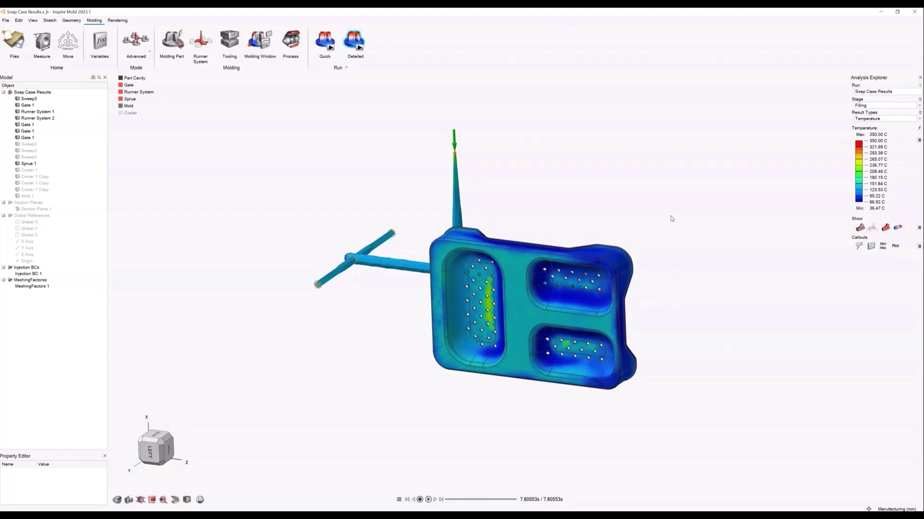
# Step: Examine the filling-stage Air Traps and Weld Surface results on the remaining soap case cavity
pyautogui.click(873, 118)
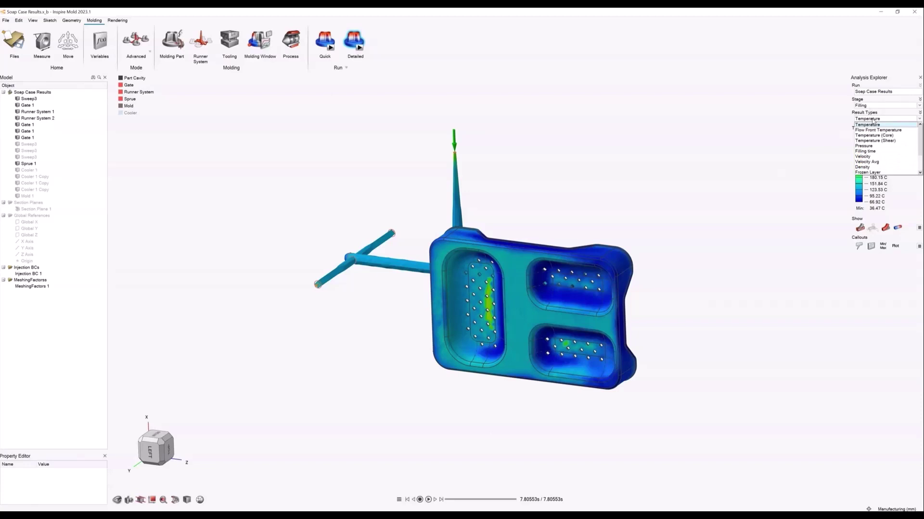
pyautogui.scroll(-1, 873, 153)
pyautogui.click(873, 160)
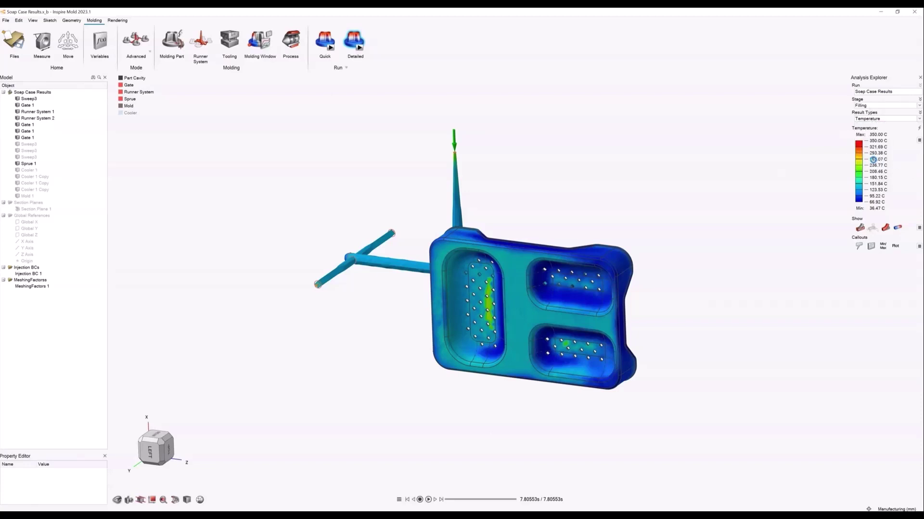
pyautogui.moveTo(592, 221); pyautogui.dragTo(622, 200, button='middle')
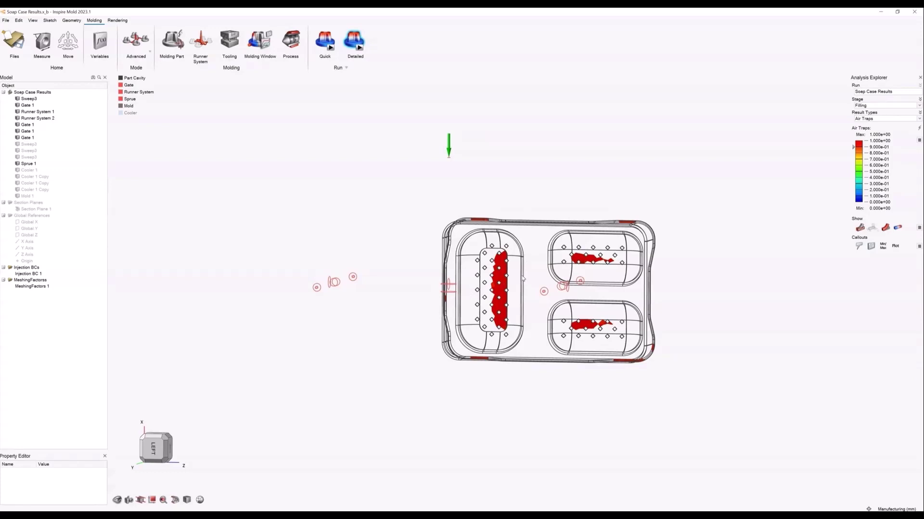
pyautogui.click(874, 120)
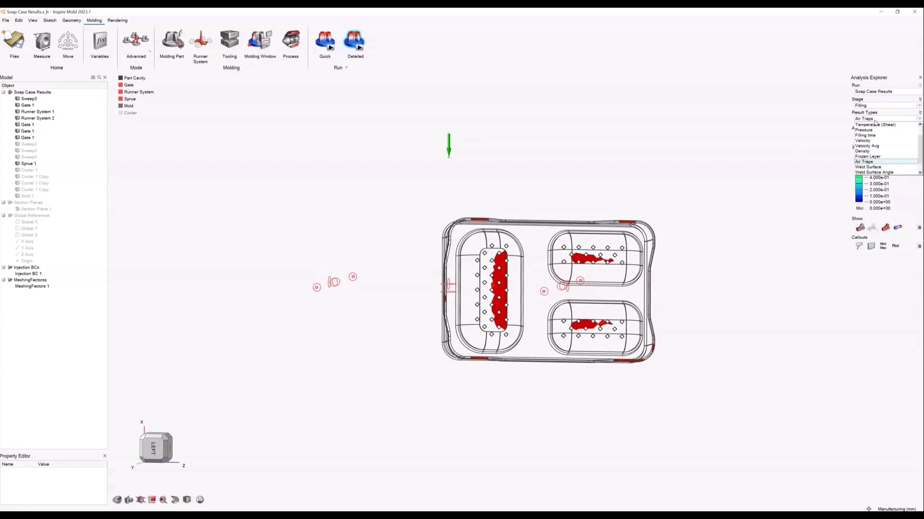
pyautogui.click(871, 167)
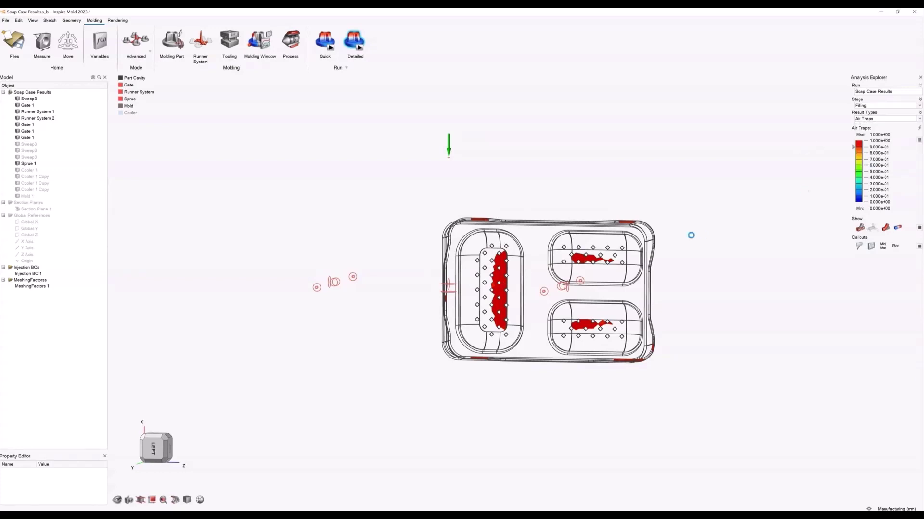
pyautogui.moveTo(701, 218)
pyautogui.mouseDown(button='right')
pyautogui.moveTo(693, 231)
pyautogui.moveTo(698, 217)
pyautogui.mouseUp(button='right')
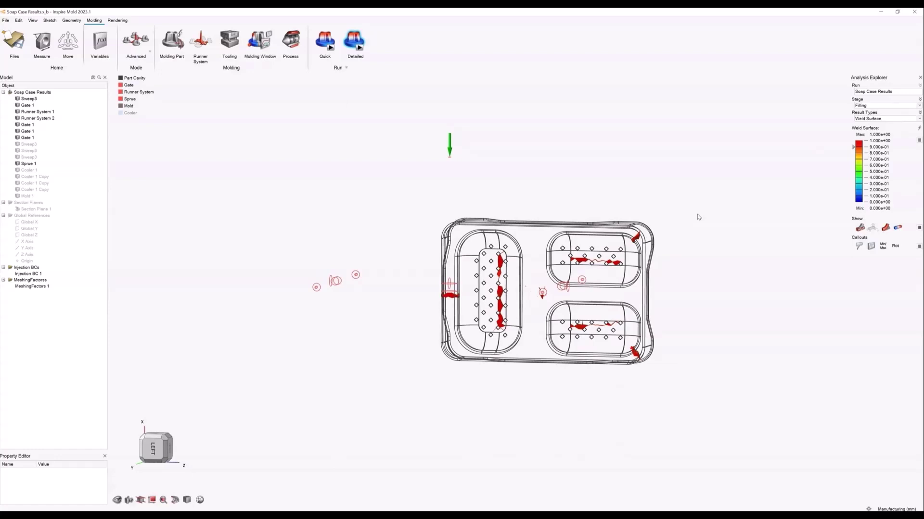
# Step: Examine the filling-stage Frozen Layer result inside the part by turning Section Plane 1 on, and turn the plane off again
pyautogui.click(884, 119)
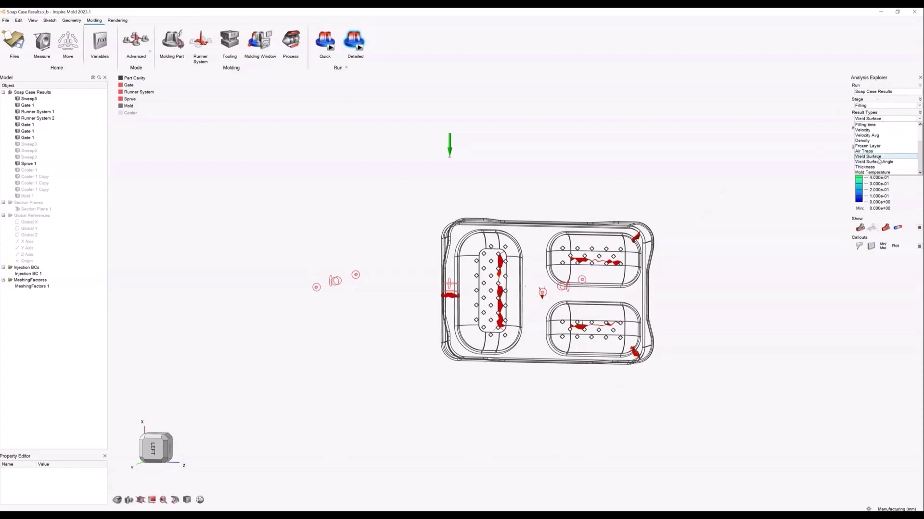
pyautogui.click(872, 156)
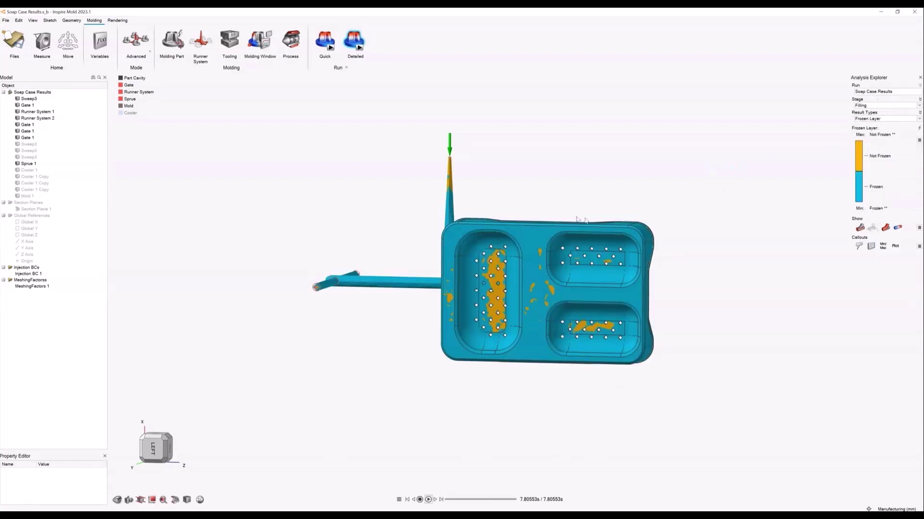
pyautogui.click(175, 500)
pyautogui.click(181, 478)
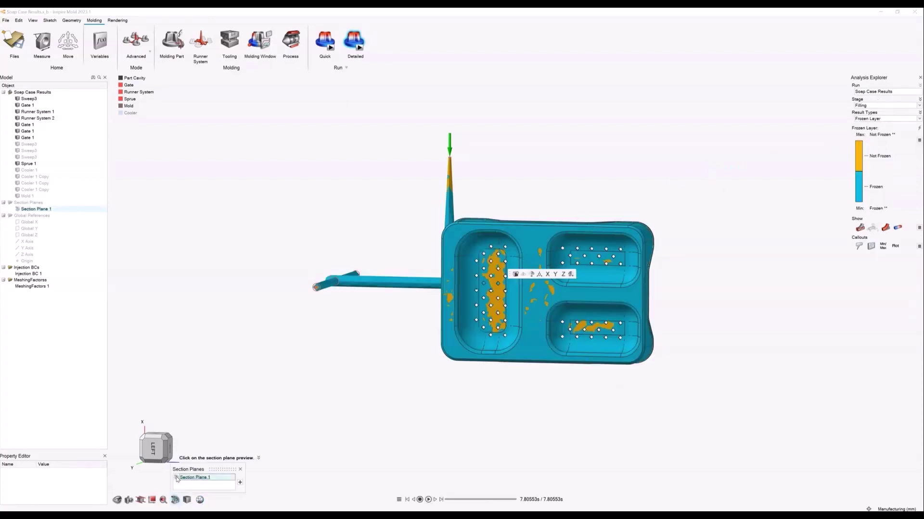
pyautogui.moveTo(486, 380); pyautogui.dragTo(535, 250, button='middle')
pyautogui.scroll(3, 535, 255)
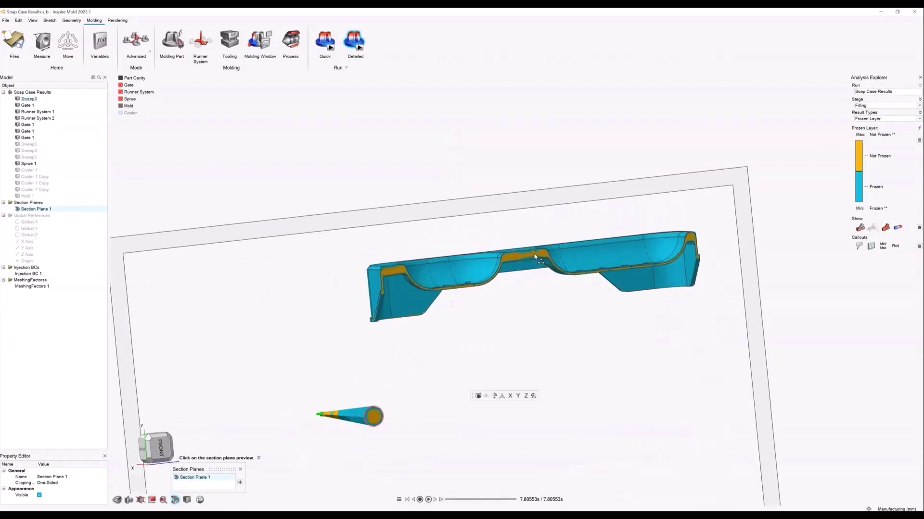
pyautogui.moveTo(581, 269); pyautogui.dragTo(534, 295, button='middle')
pyautogui.scroll(-3, 534, 301)
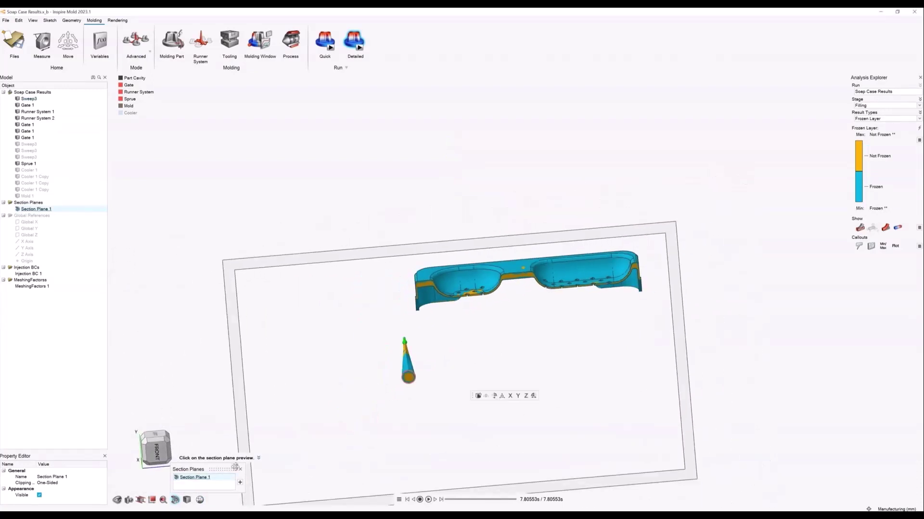
pyautogui.click(178, 478)
pyautogui.moveTo(522, 219); pyautogui.dragTo(553, 262, button='middle')
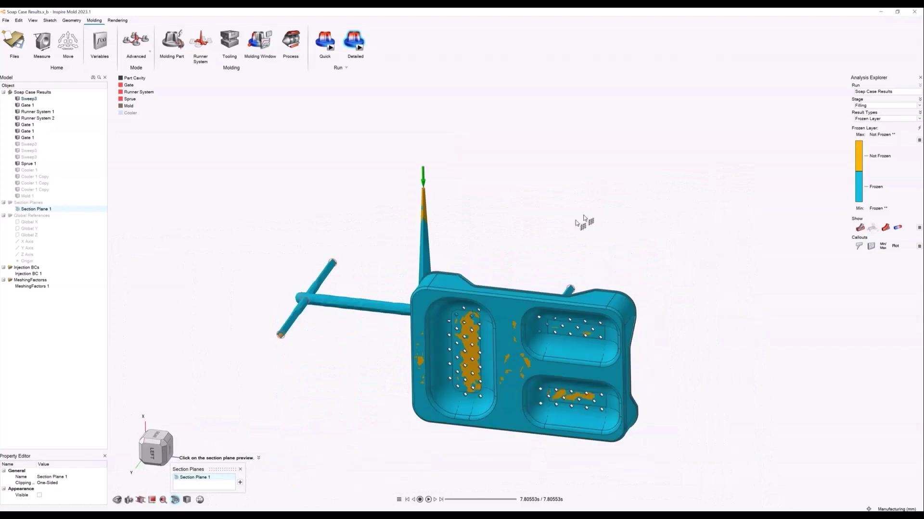
pyautogui.click(870, 119)
pyautogui.scroll(3, 869, 140)
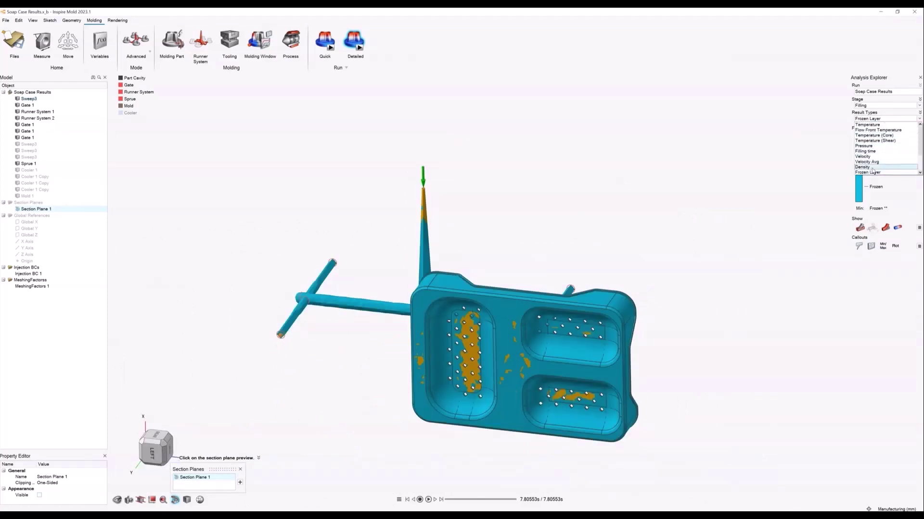
pyautogui.scroll(-2, 872, 162)
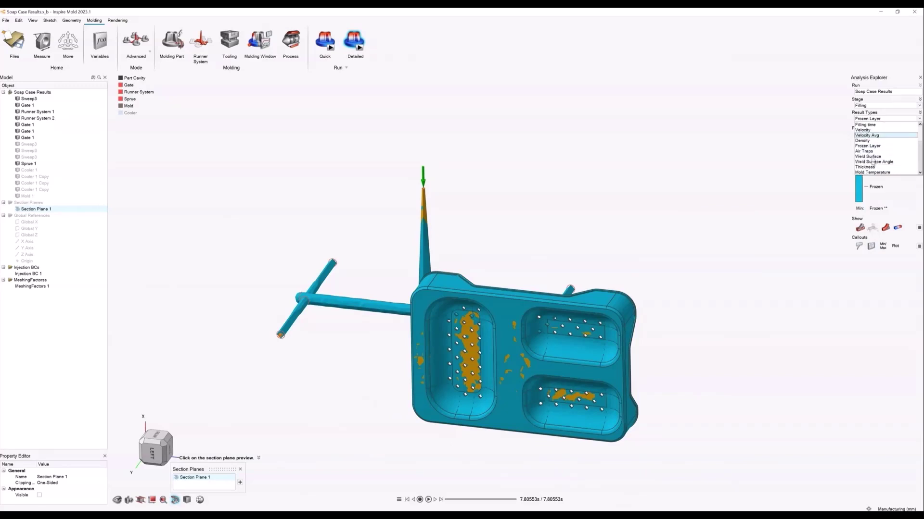
pyautogui.click(878, 121)
# Step: Switch the results to the Packing stage, display the Pressure result, and exit the section plane tool
pyautogui.click(876, 106)
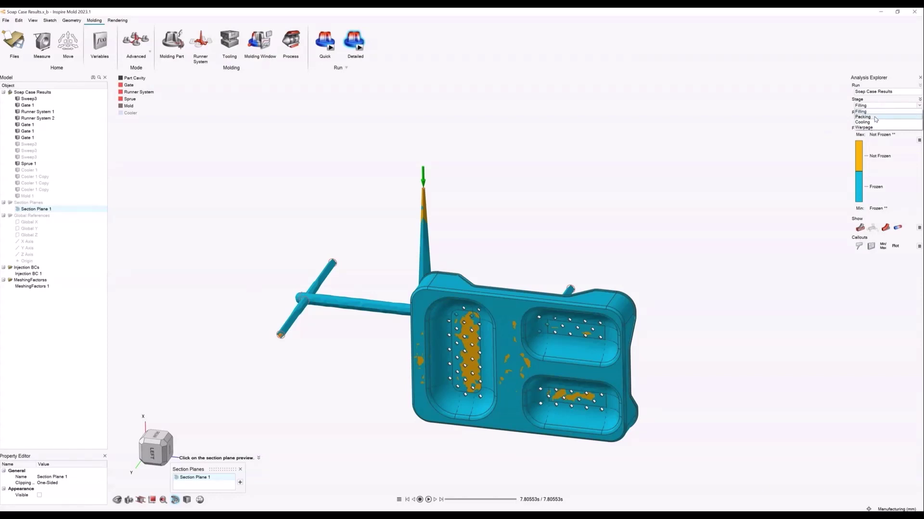
pyautogui.click(875, 111)
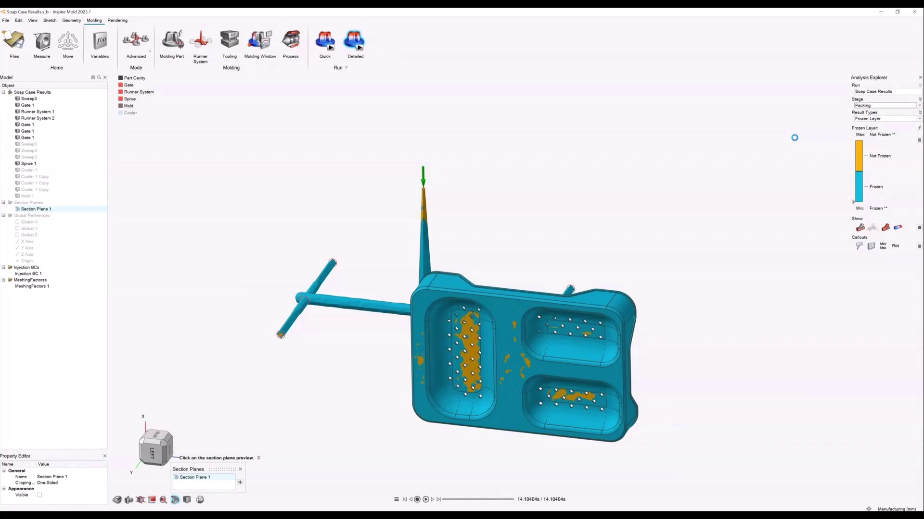
pyautogui.click(873, 105)
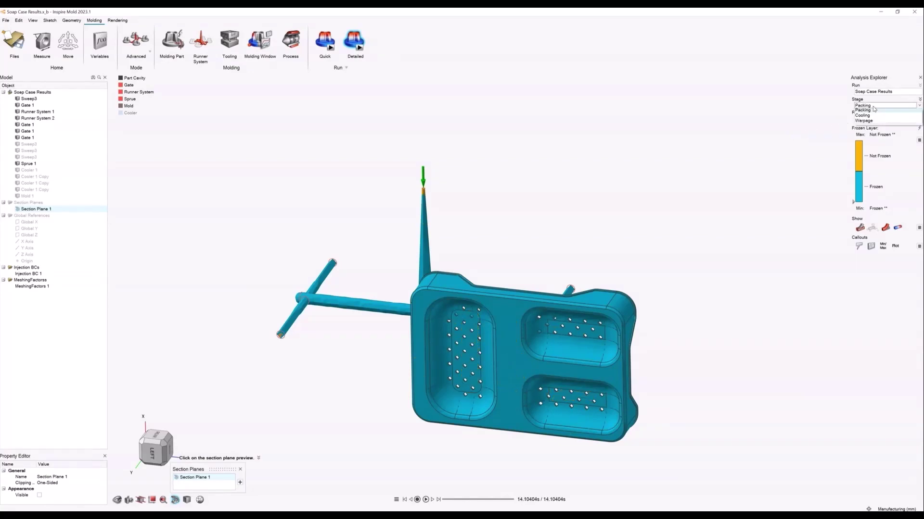
pyautogui.click(873, 108)
pyautogui.click(871, 119)
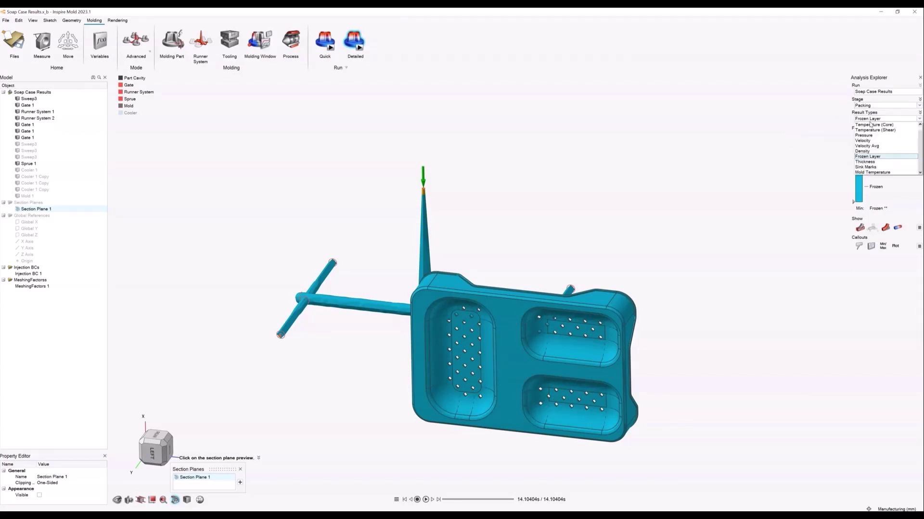
pyautogui.click(868, 137)
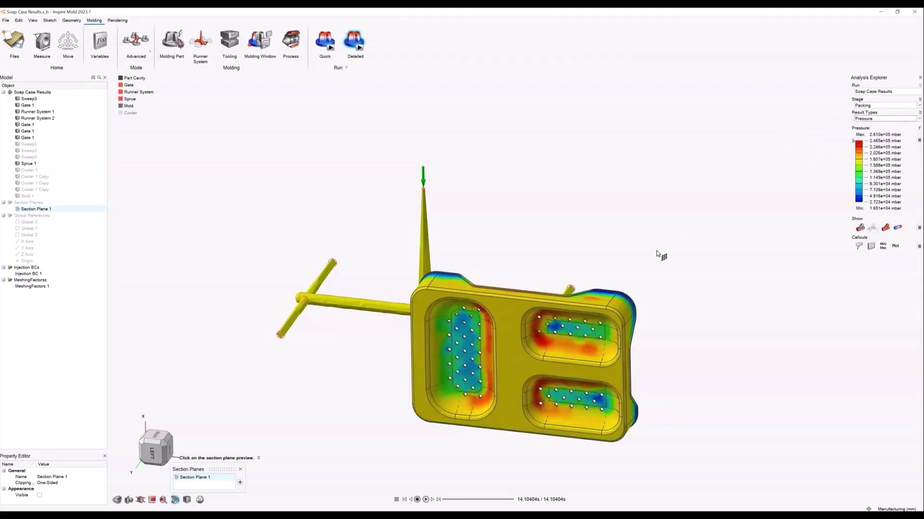
pyautogui.rightClick(702, 337)
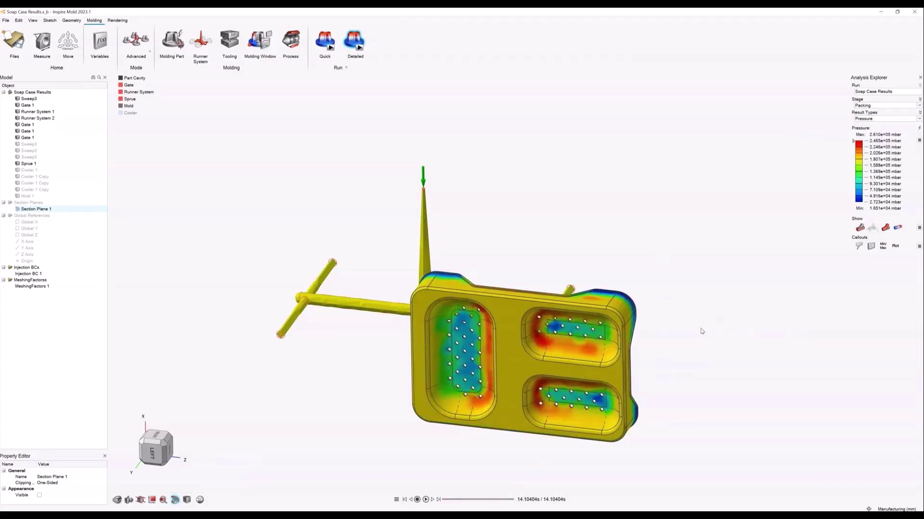
# Step: Scrub the packing pressure animation to its end and look over the animation settings without changing them
pyautogui.moveTo(488, 500); pyautogui.dragTo(516, 501)
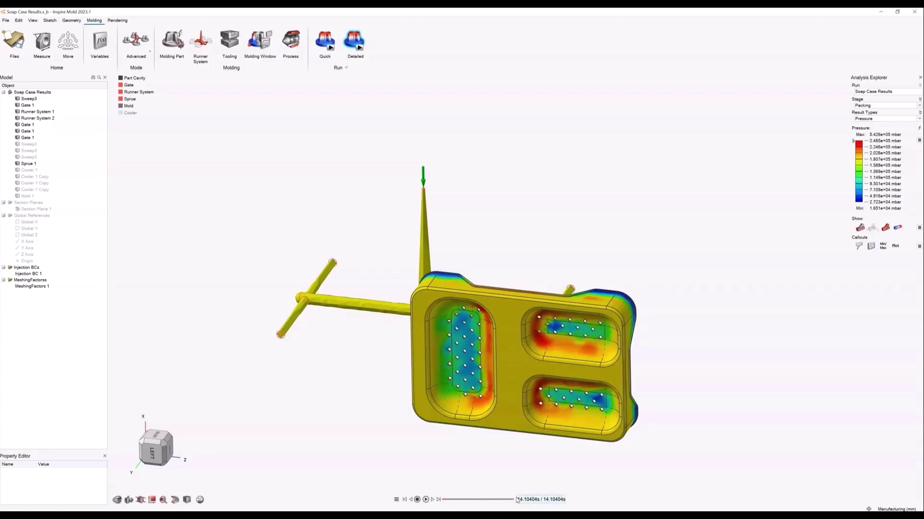
pyautogui.click(397, 500)
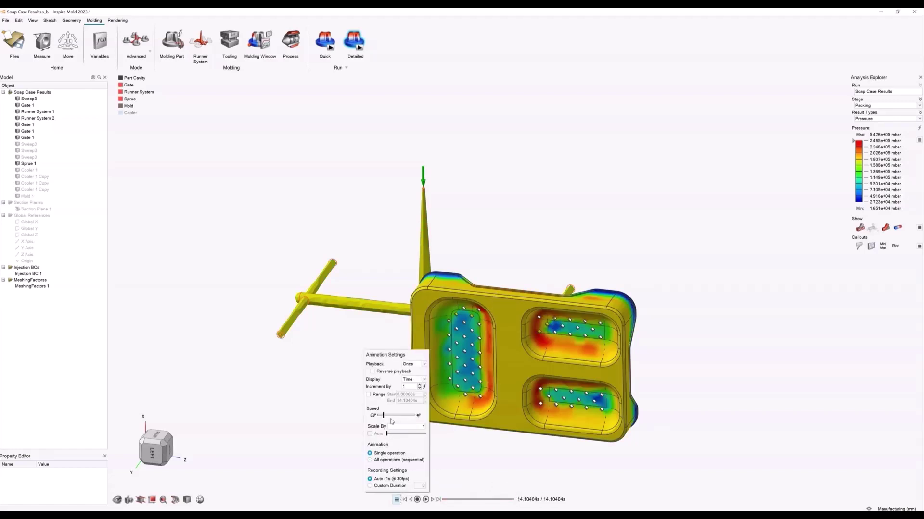
pyautogui.click(469, 459)
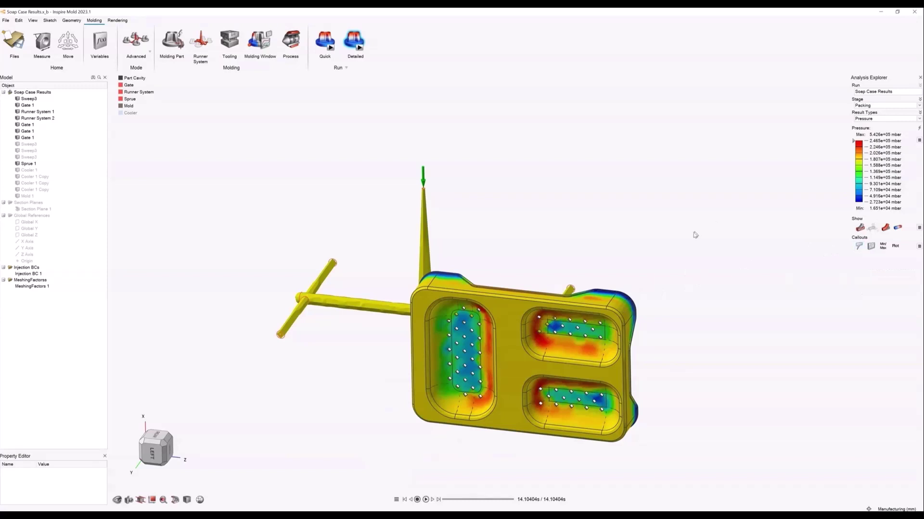
# Step: Examine the packing-stage Sink Marks result and the Cooling stage's Temperature result on the cavity
pyautogui.click(871, 118)
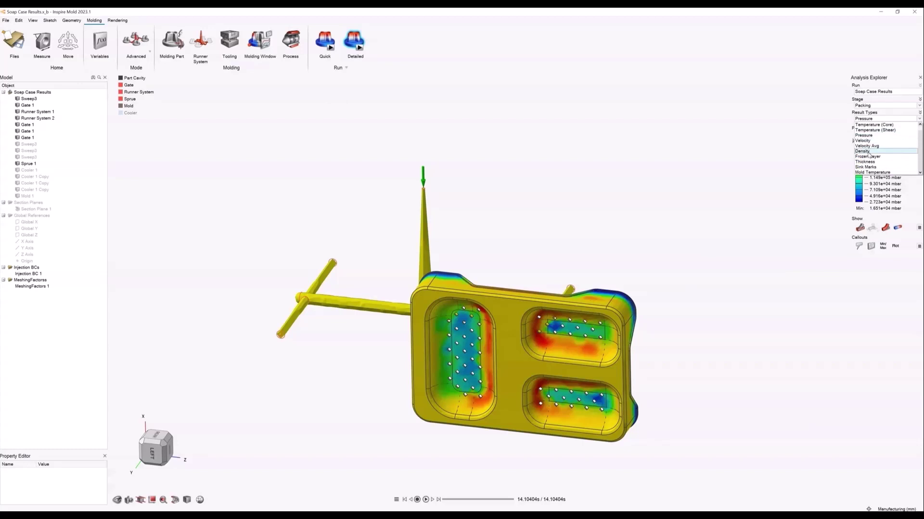
pyautogui.click(866, 164)
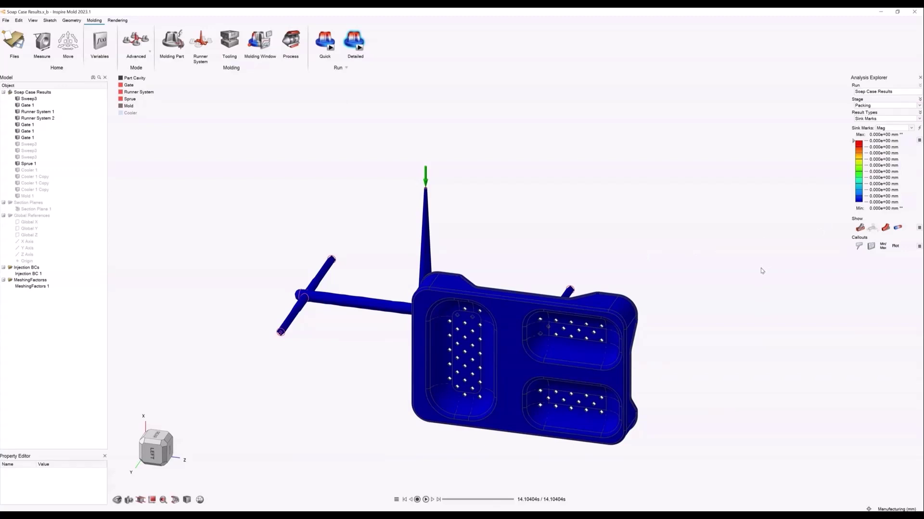
pyautogui.click(882, 108)
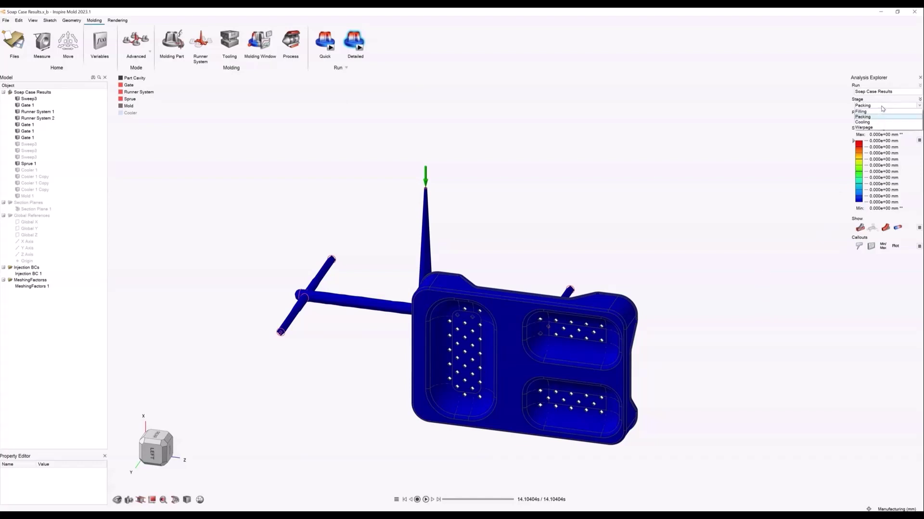
pyautogui.click(876, 123)
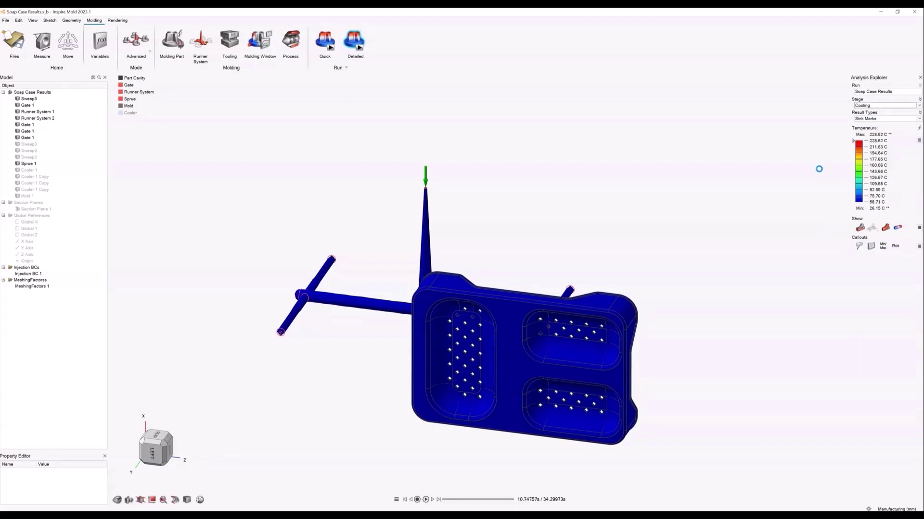
pyautogui.click(886, 119)
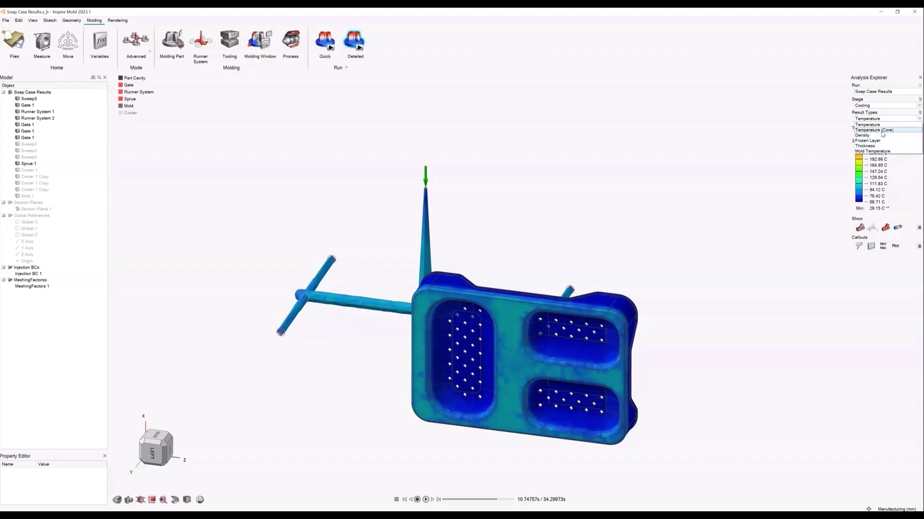
pyautogui.click(884, 117)
# Step: Switch the results to the Warpage stage and view the soap case's Displacement result from the front
pyautogui.click(880, 106)
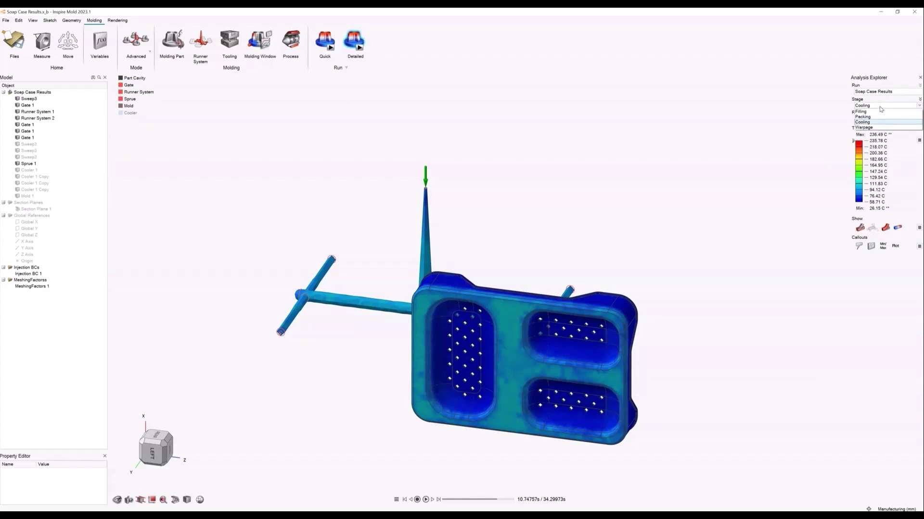
pyautogui.click(873, 127)
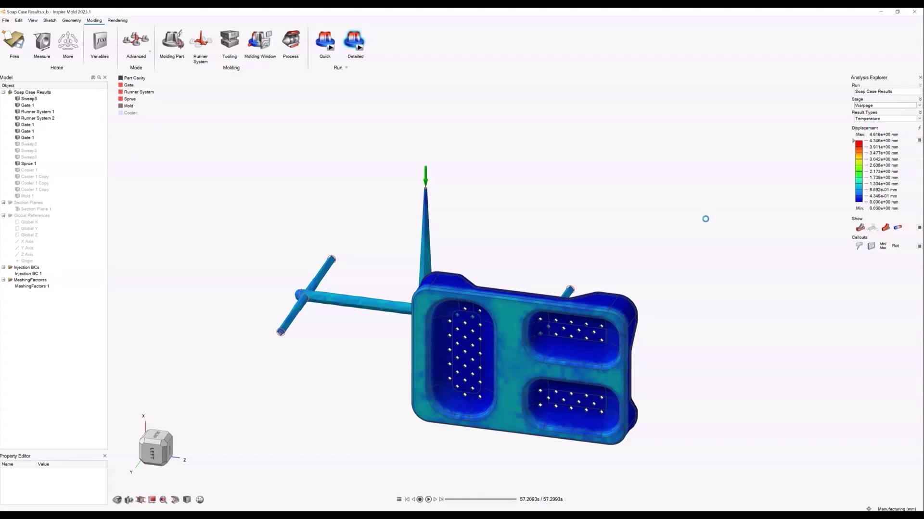
pyautogui.moveTo(514, 271); pyautogui.dragTo(566, 127, button='middle')
pyautogui.moveTo(693, 346); pyautogui.dragTo(641, 365, button='middle')
pyautogui.moveTo(625, 189)
pyautogui.mouseDown(button='middle')
pyautogui.moveTo(651, 182)
pyautogui.moveTo(633, 204)
pyautogui.mouseUp(button='middle')
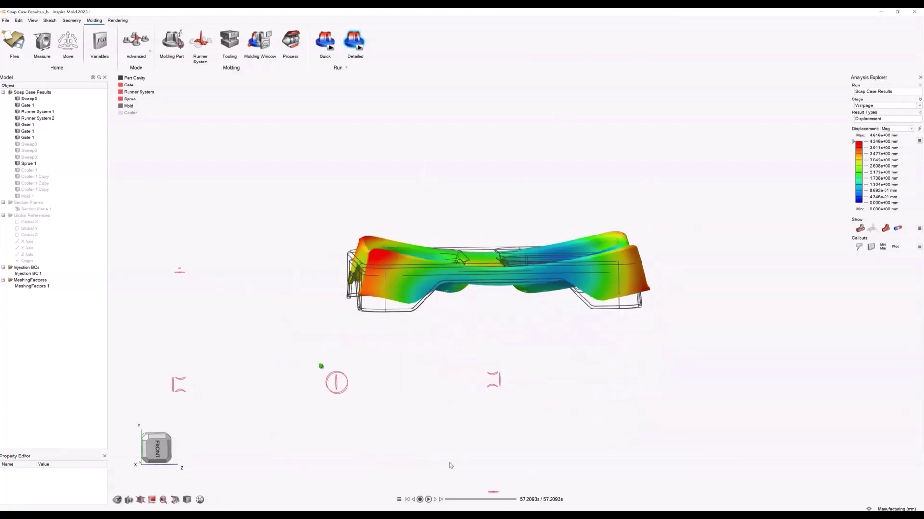
# Step: Set the Scale By value in the warpage animation settings to 1
pyautogui.click(399, 500)
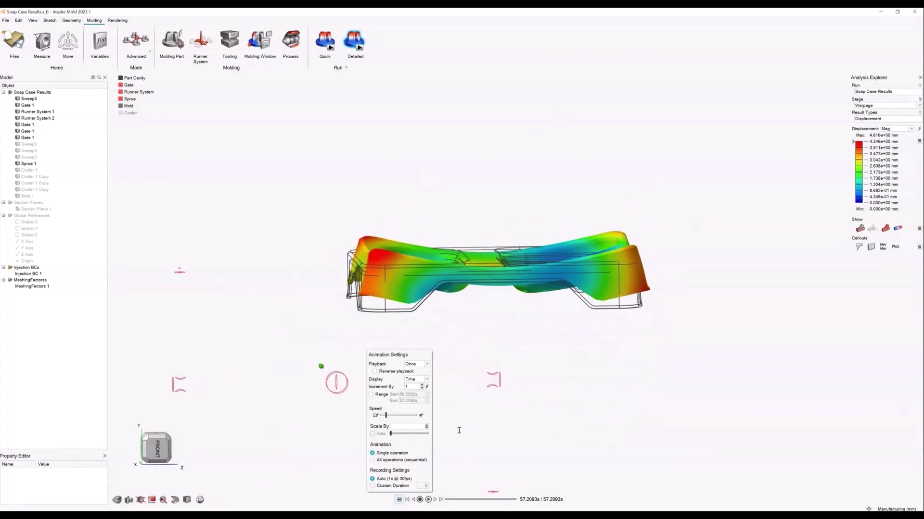
pyautogui.press('BackSpace')
pyautogui.write('1')
pyautogui.scroll(3, 559, 355)
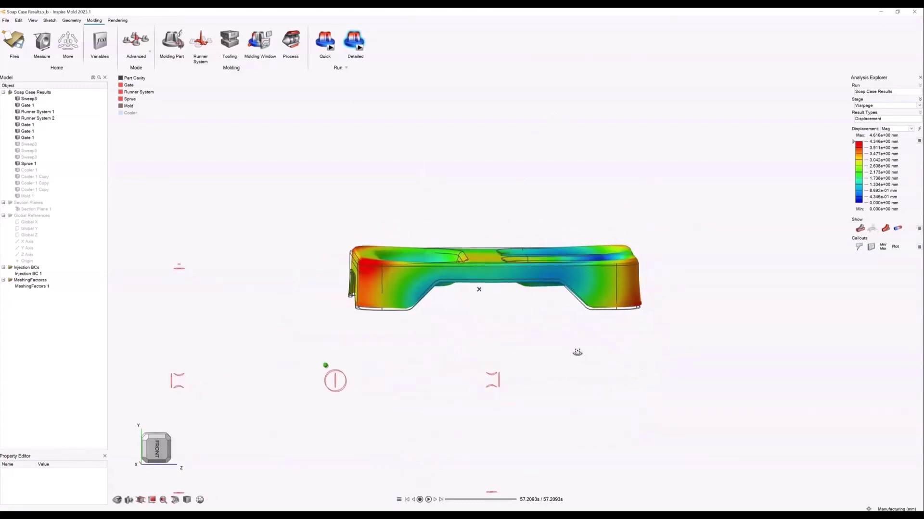
# Step: Add a displacement callout at the lower corner of the soap case's foot and place its label clear of the part
pyautogui.click(862, 249)
pyautogui.click(667, 286)
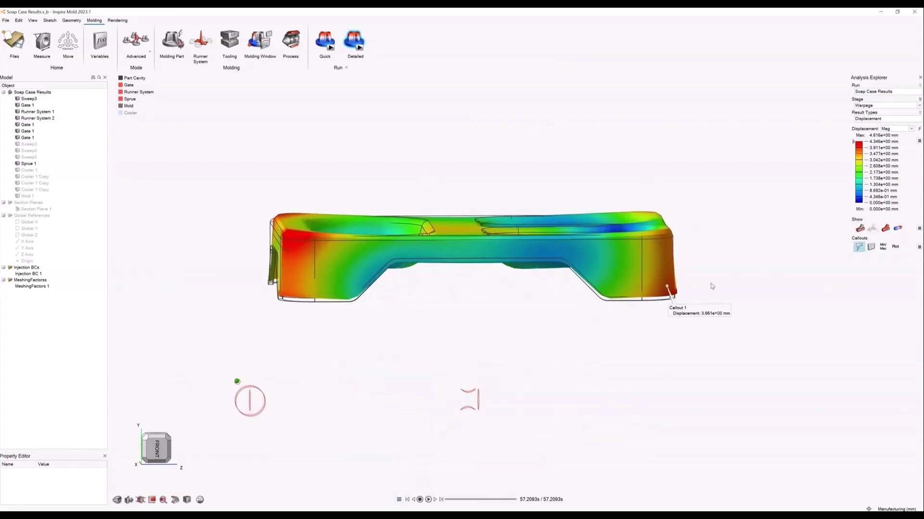
pyautogui.moveTo(695, 309); pyautogui.dragTo(773, 293)
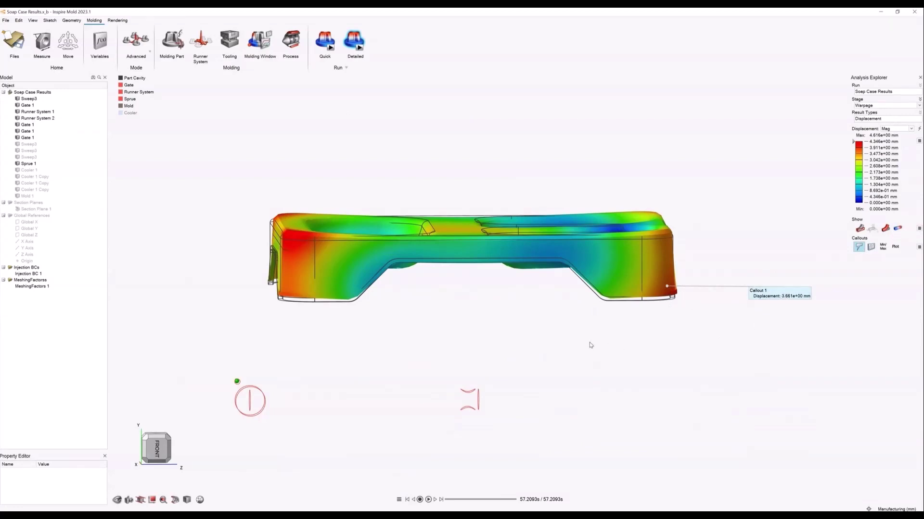
# Step: Scrub the warpage animation back to its start and forward to its end to compare the original and deformed shapes
pyautogui.moveTo(591, 345); pyautogui.dragTo(609, 328, button='right')
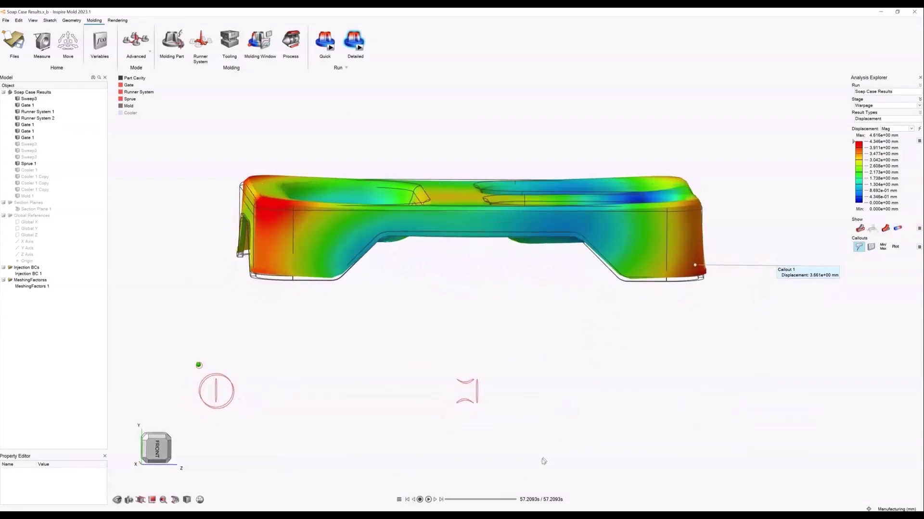
pyautogui.moveTo(510, 500); pyautogui.dragTo(449, 500)
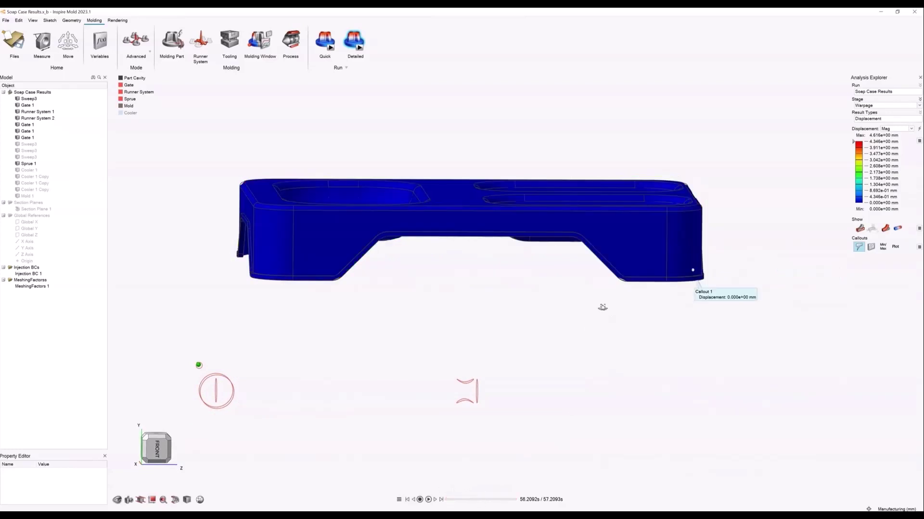
pyautogui.moveTo(602, 307); pyautogui.dragTo(618, 304, button='right')
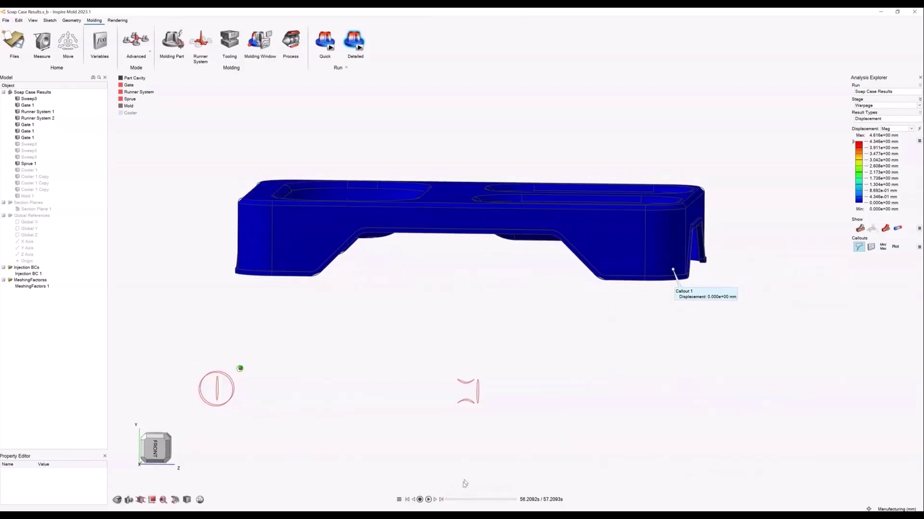
pyautogui.moveTo(449, 500); pyautogui.dragTo(507, 504)
pyautogui.moveTo(649, 289); pyautogui.dragTo(789, 308, button='right')
pyautogui.scroll(-4, 703, 303)
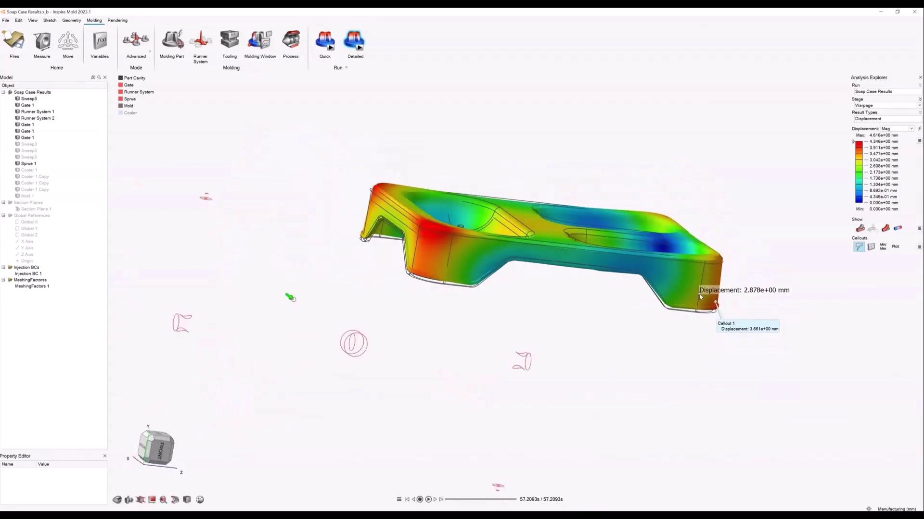
# Step: Exaggerate the displayed deformation by raising the animation's Scale By value, and inspect the warped soap case from several angles
pyautogui.moveTo(485, 192); pyautogui.dragTo(457, 203, button='right')
pyautogui.click(399, 499)
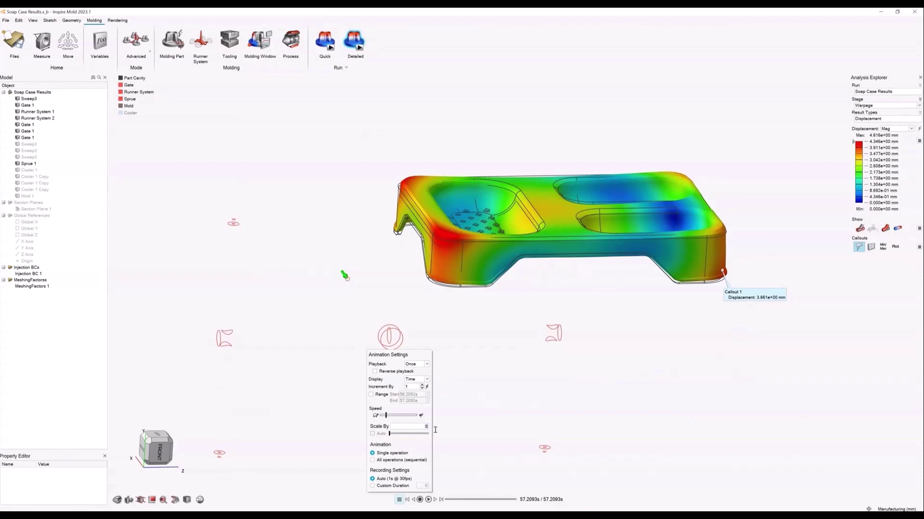
pyautogui.press('Return')
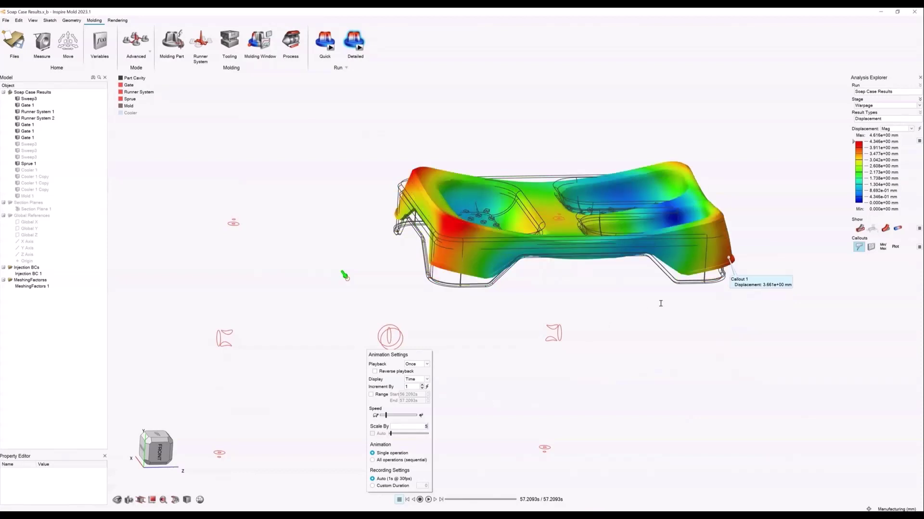
pyautogui.moveTo(660, 304); pyautogui.dragTo(679, 309, button='middle')
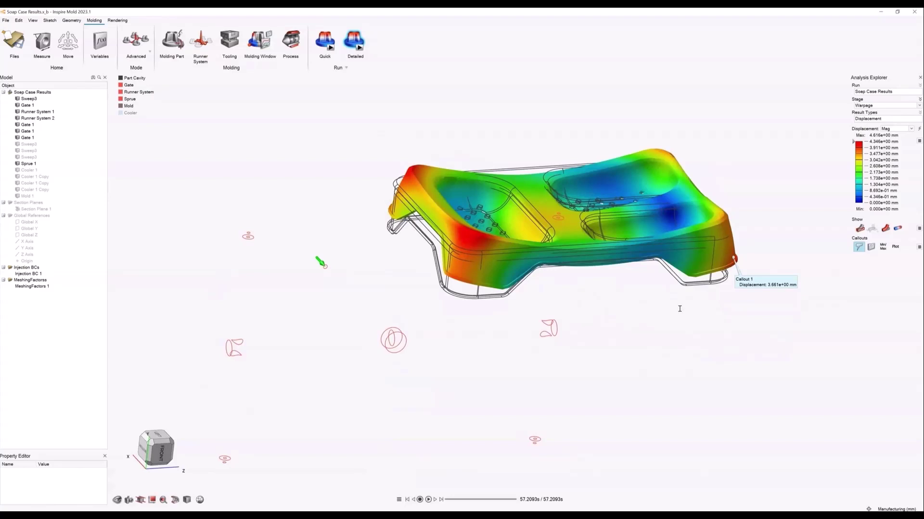
pyautogui.moveTo(680, 309); pyautogui.dragTo(652, 316, button='middle')
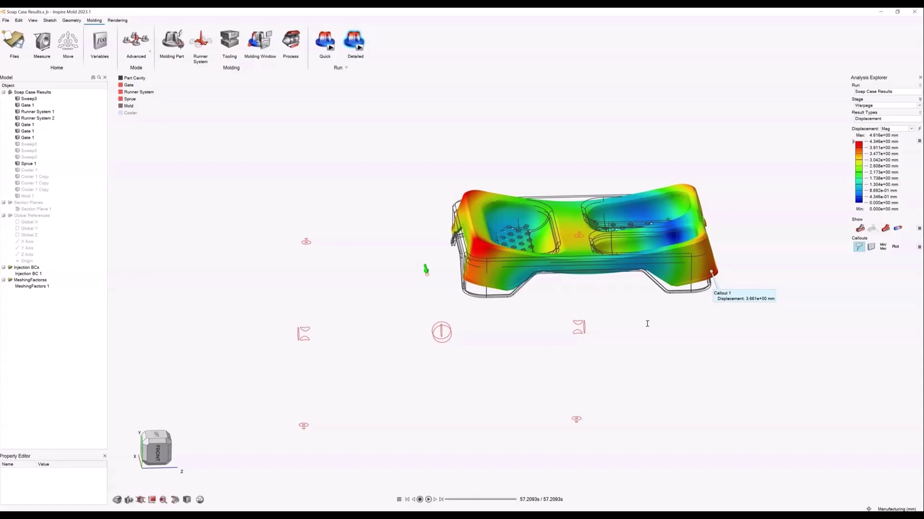
pyautogui.moveTo(646, 324); pyautogui.dragTo(618, 308, button='middle')
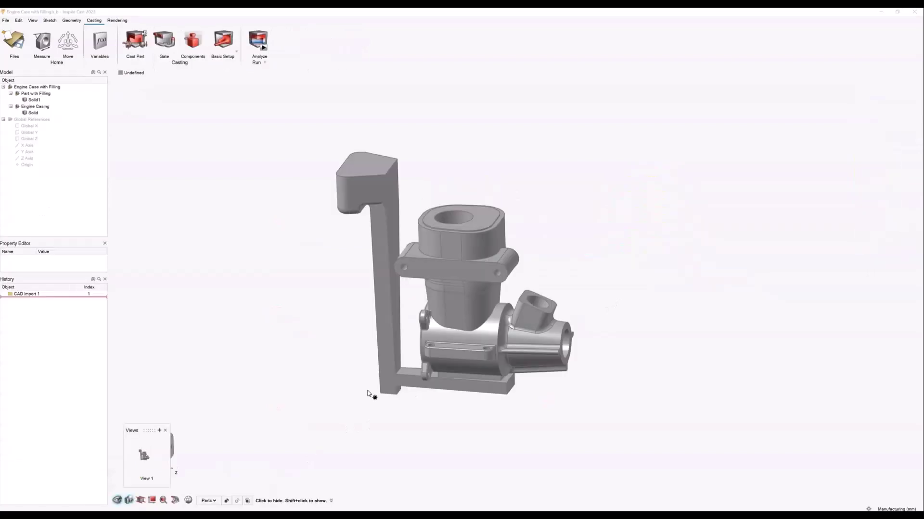
# Step: Switch to Inspire Cast, close the saved views list, and identify the filling system and engine casing solids
pyautogui.click(165, 431)
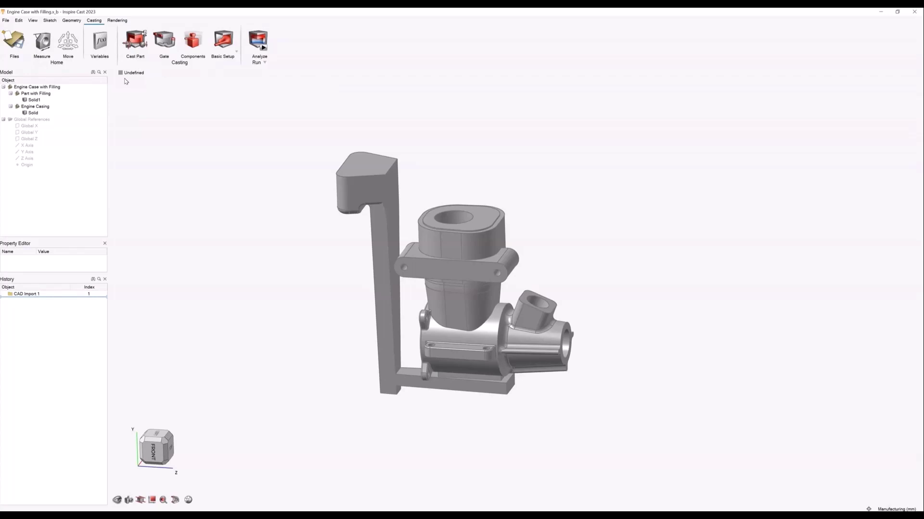
pyautogui.click(382, 218)
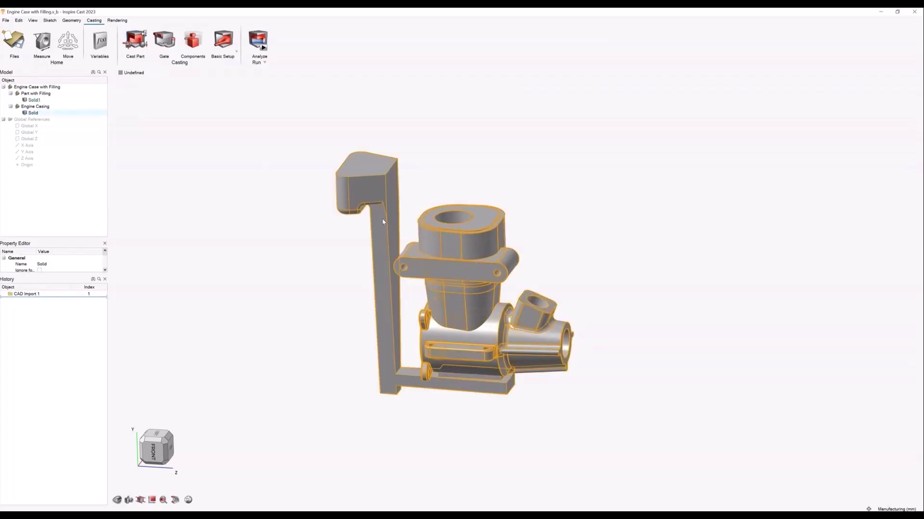
pyautogui.click(474, 210)
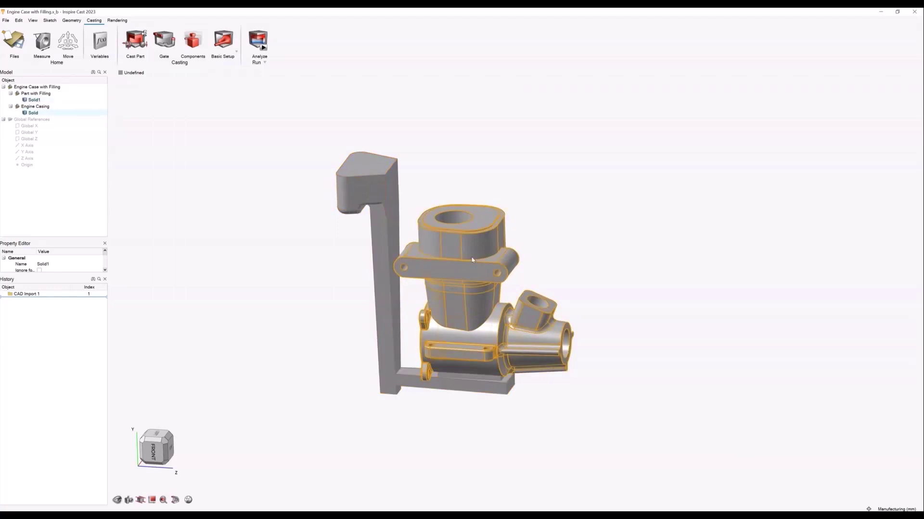
pyautogui.click(454, 174)
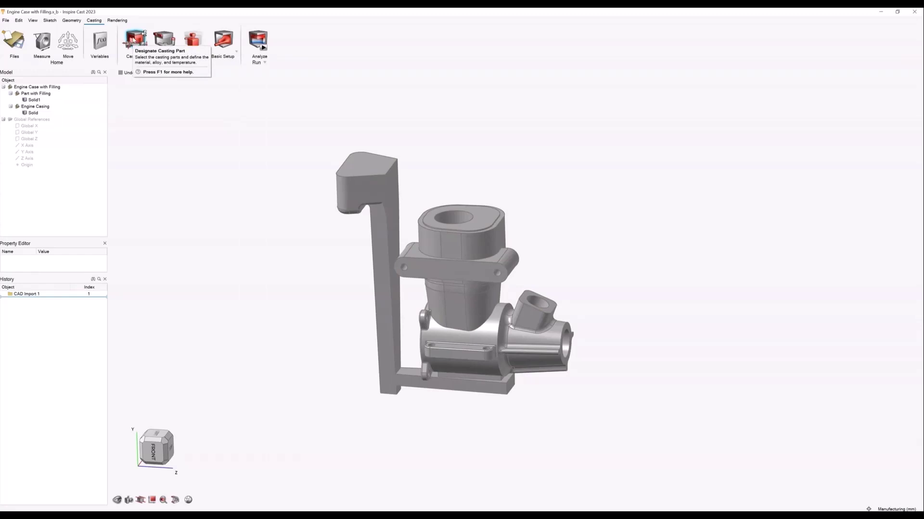
# Step: Designate the engine casing as the cast part and look over the available material groups and aluminium alloys
pyautogui.click(135, 40)
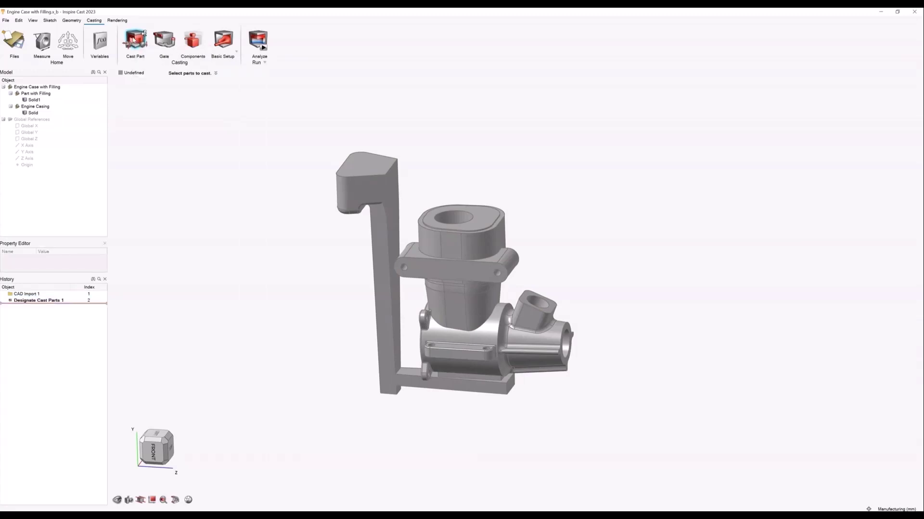
pyautogui.click(441, 254)
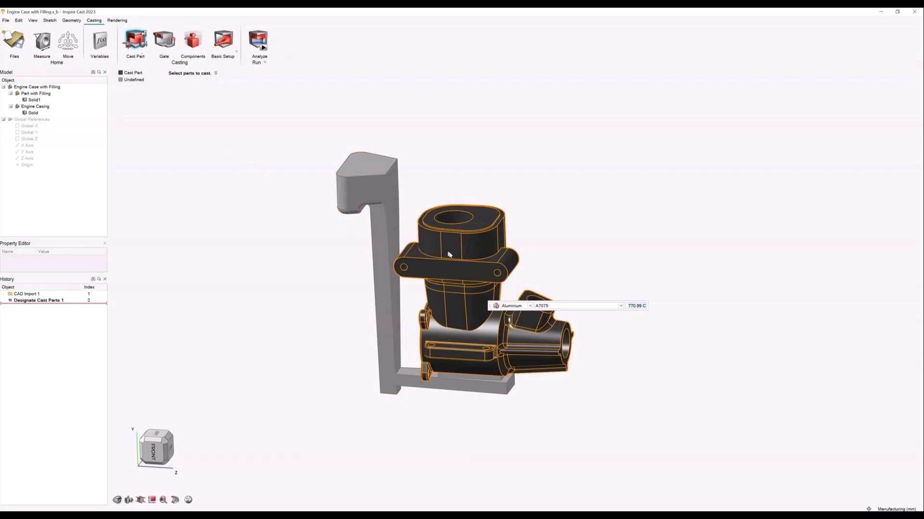
pyautogui.click(530, 306)
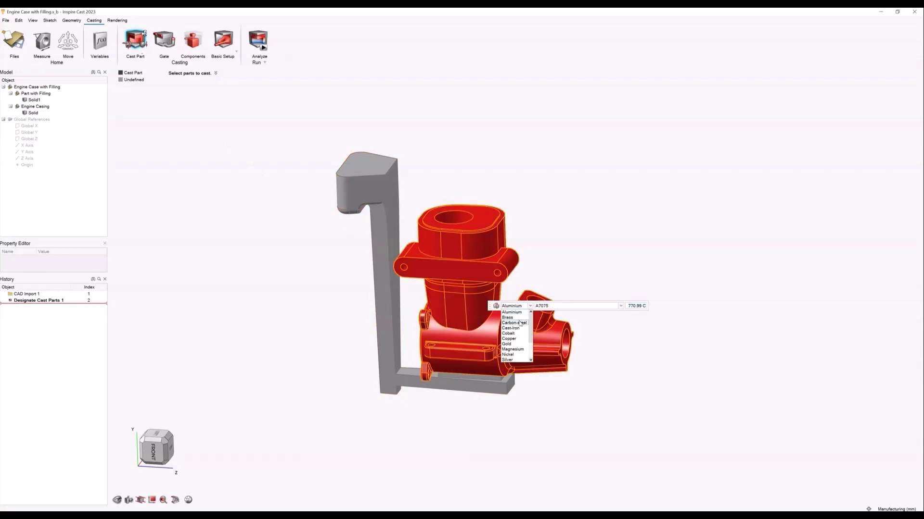
pyautogui.click(551, 306)
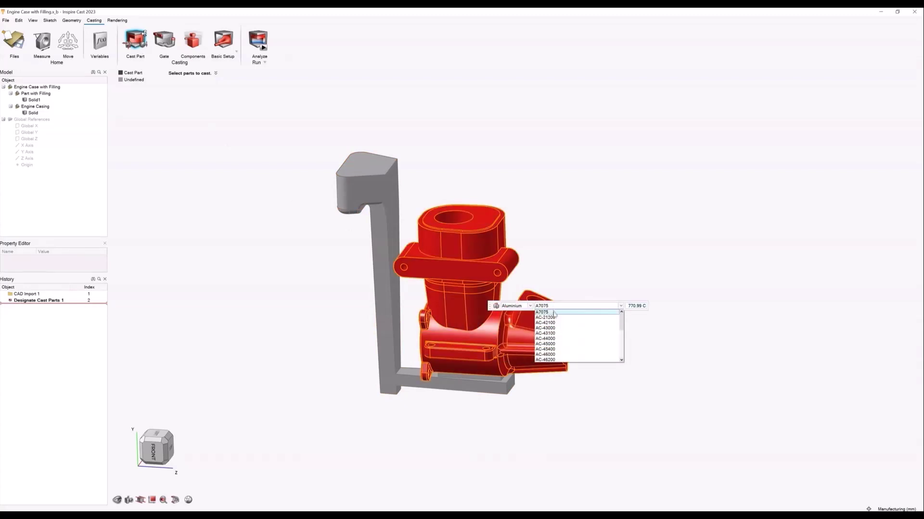
# Step: Open the materials database for the cast part and choose aluminium alloy AC-42100
pyautogui.click(496, 306)
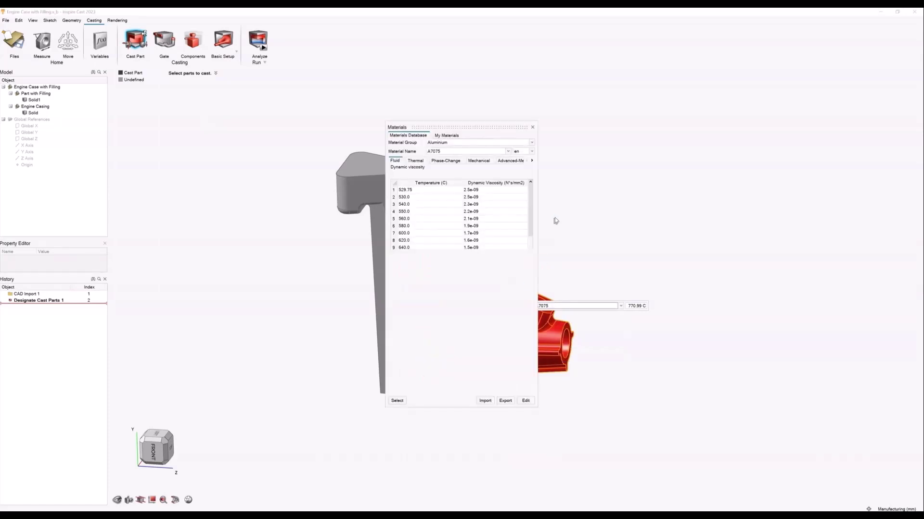
pyautogui.click(508, 151)
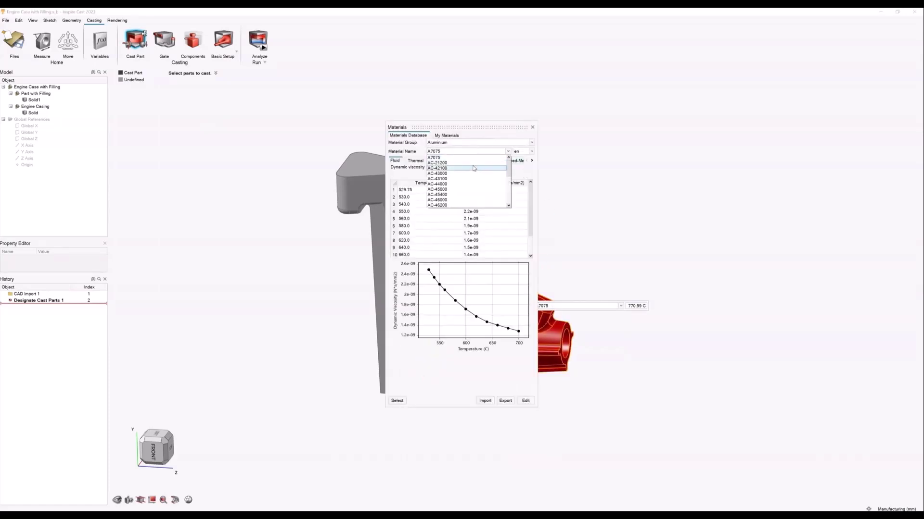
pyautogui.click(474, 160)
# Step: Switch the material naming standard to iso and browse the alloy names, including AlSi7Cu3
pyautogui.click(529, 151)
pyautogui.click(520, 161)
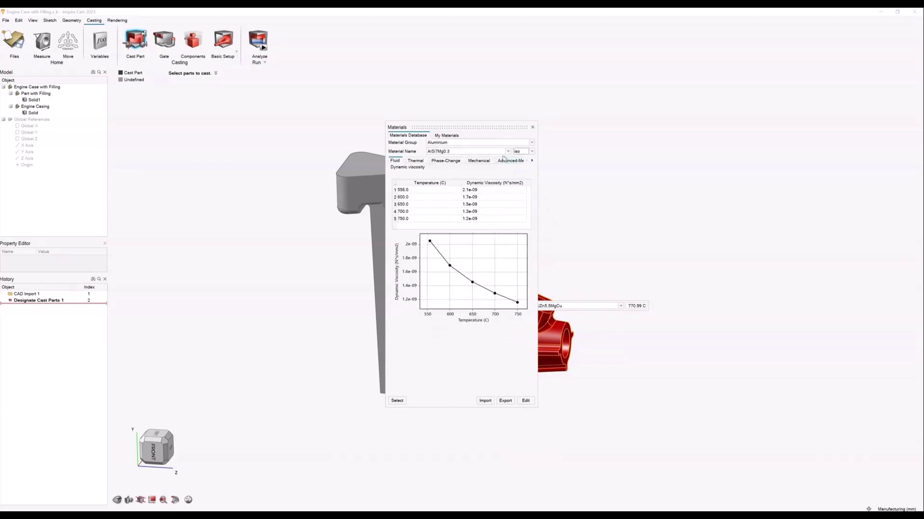
pyautogui.click(493, 153)
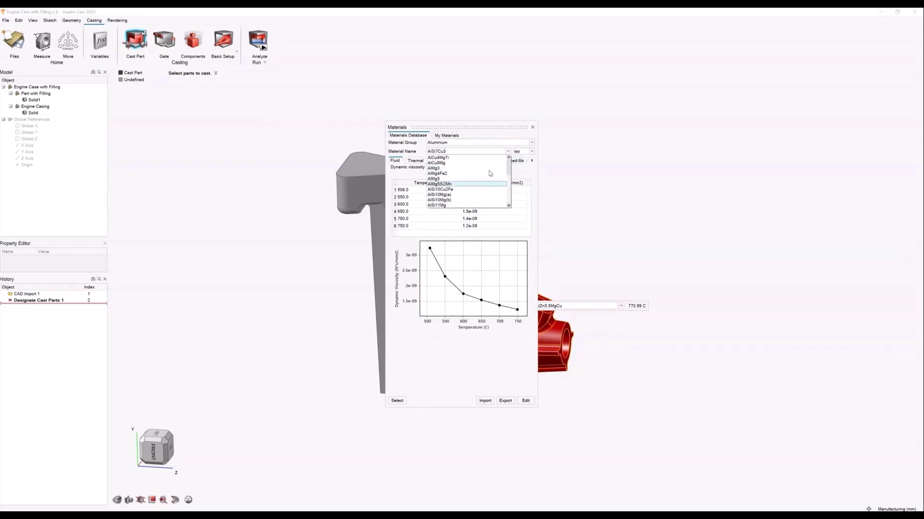
pyautogui.click(493, 153)
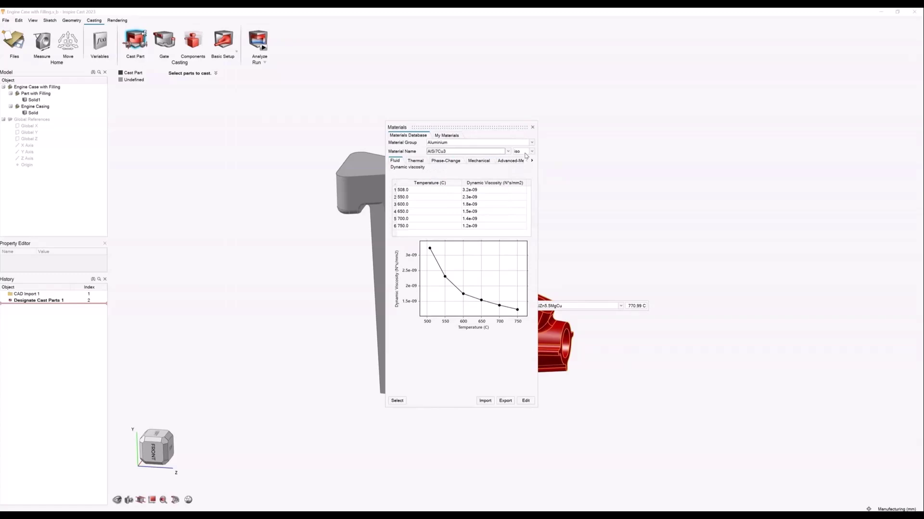
pyautogui.click(507, 151)
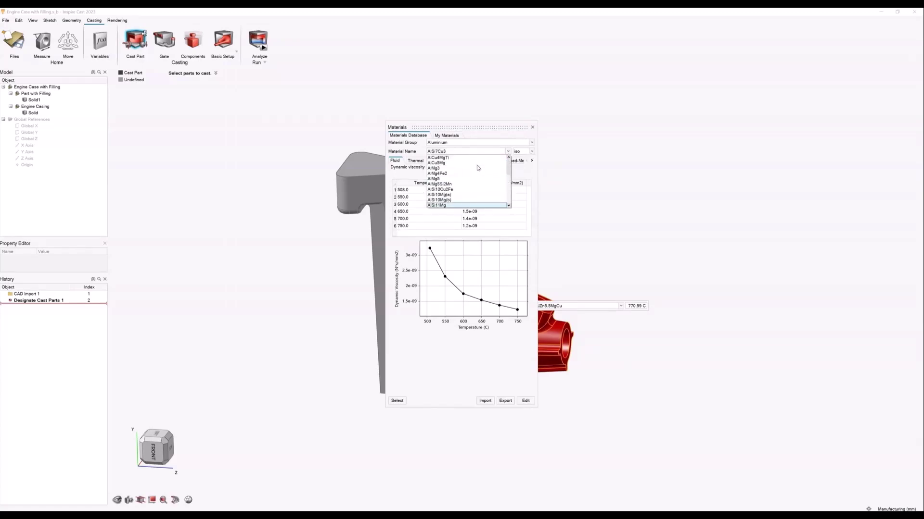
pyautogui.click(520, 152)
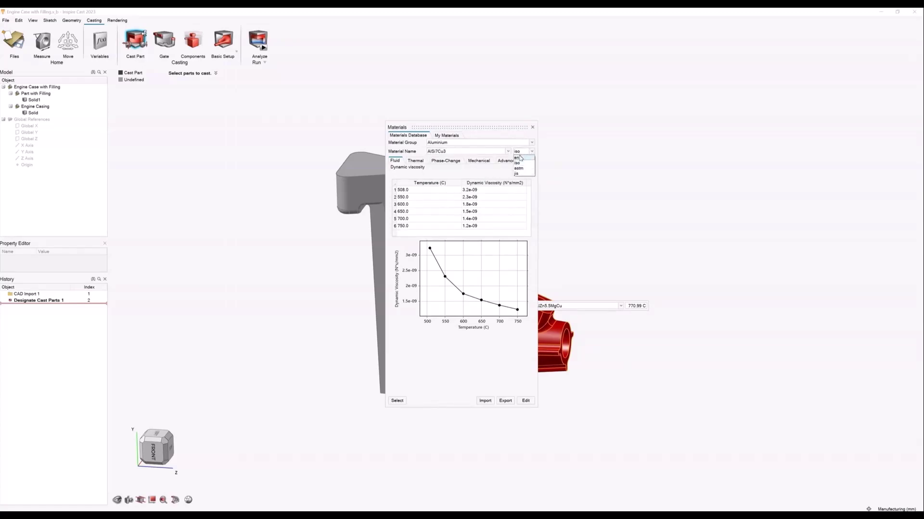
# Step: Apply alloy AC-42100 under the en standard to the cast part and set its temperature to 720 °C
pyautogui.click(518, 157)
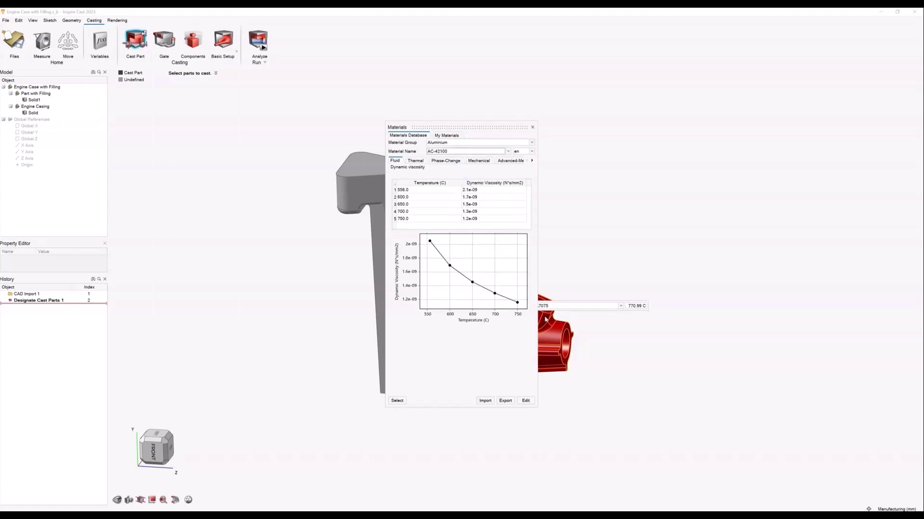
pyautogui.click(397, 401)
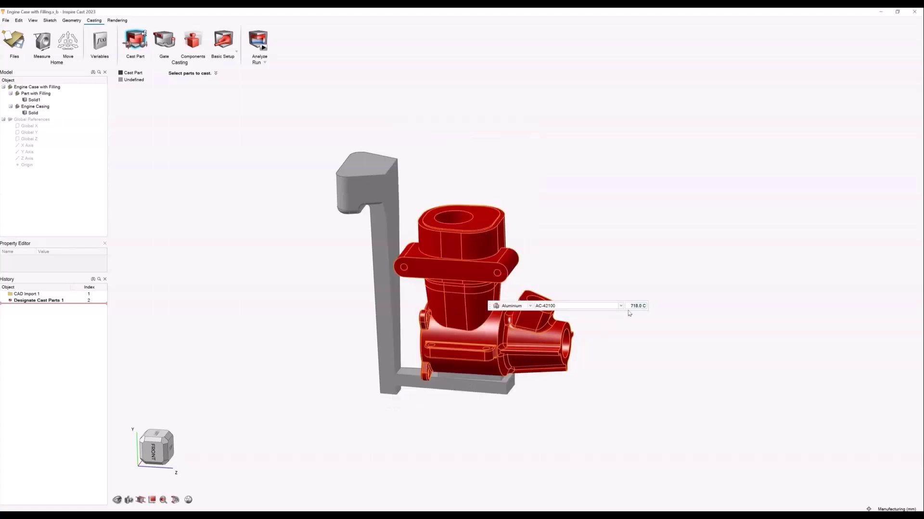
pyautogui.write('720')
pyautogui.rightClick(635, 209)
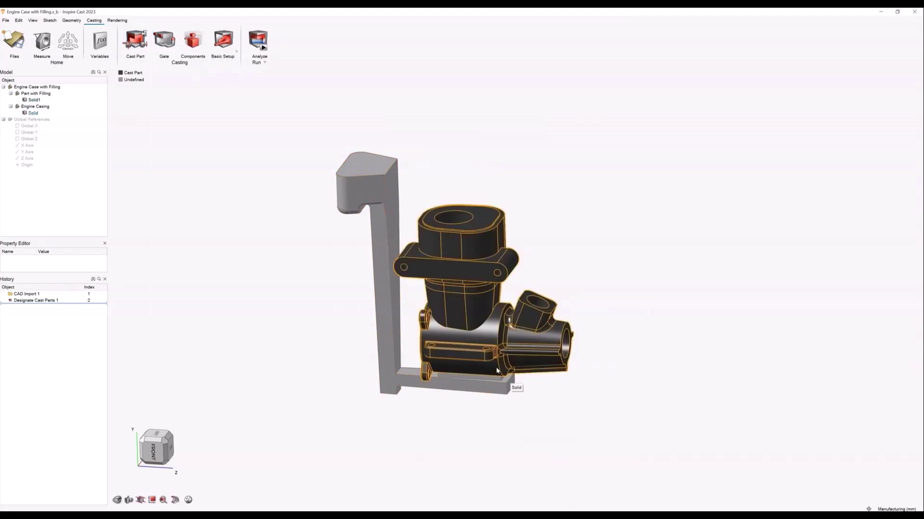
# Step: Designate the tall filling-system solid beside the casing as the runner and exit the tool
pyautogui.click(145, 33)
pyautogui.click(374, 194)
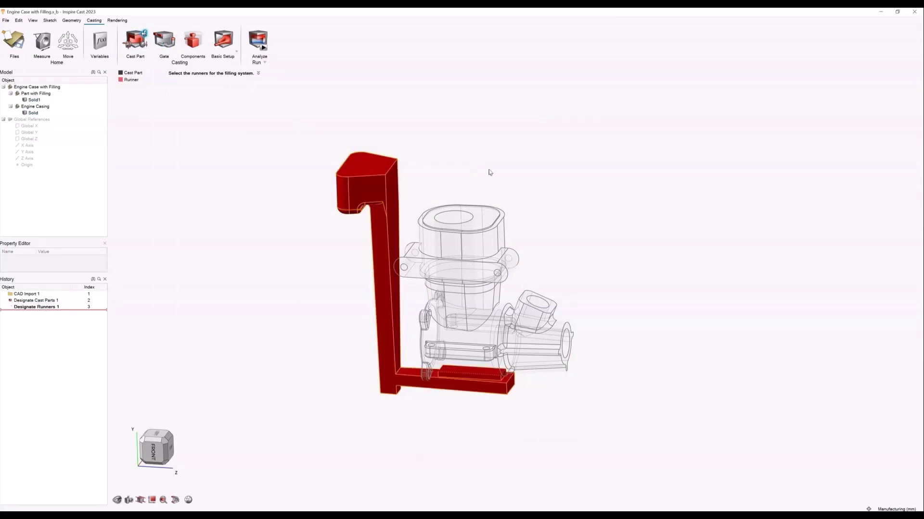
pyautogui.moveTo(496, 172); pyautogui.dragTo(468, 169, button='right')
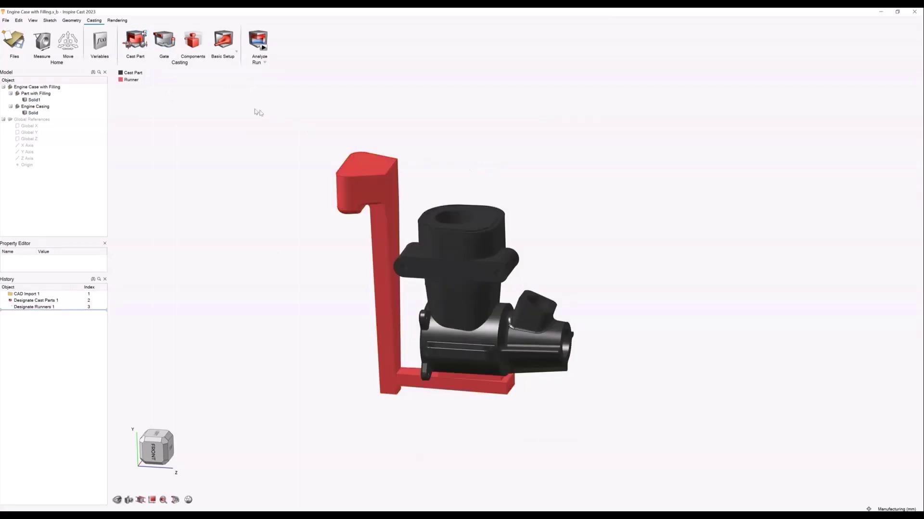
# Step: Set the gravity direction to point straight down along the Y axis, from the pouring basin toward the lower runner
pyautogui.click(145, 45)
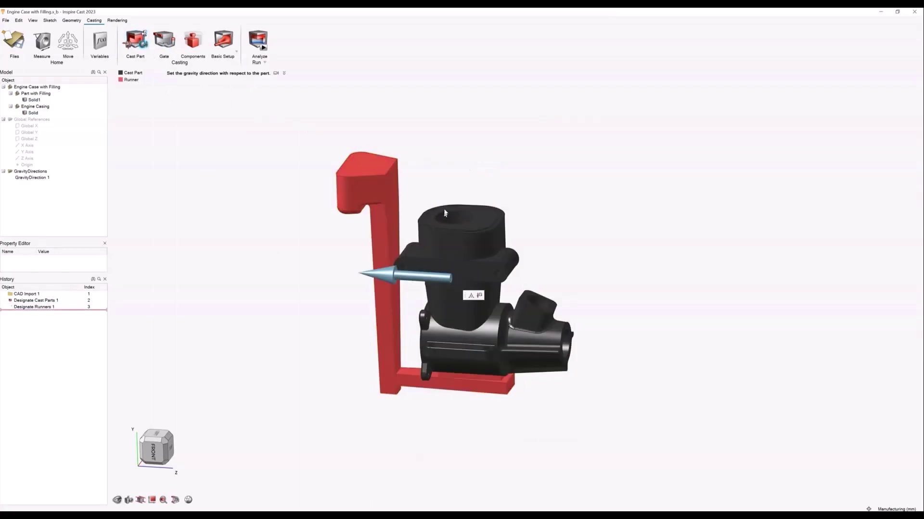
pyautogui.click(481, 296)
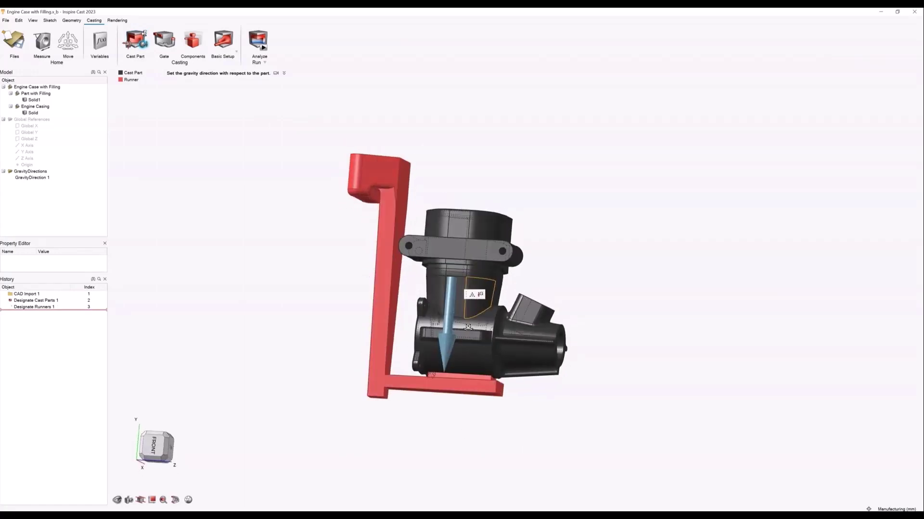
pyautogui.moveTo(482, 250); pyautogui.dragTo(476, 284, button='middle')
pyautogui.rightClick(524, 182)
pyautogui.moveTo(488, 155); pyautogui.dragTo(476, 157, button='right')
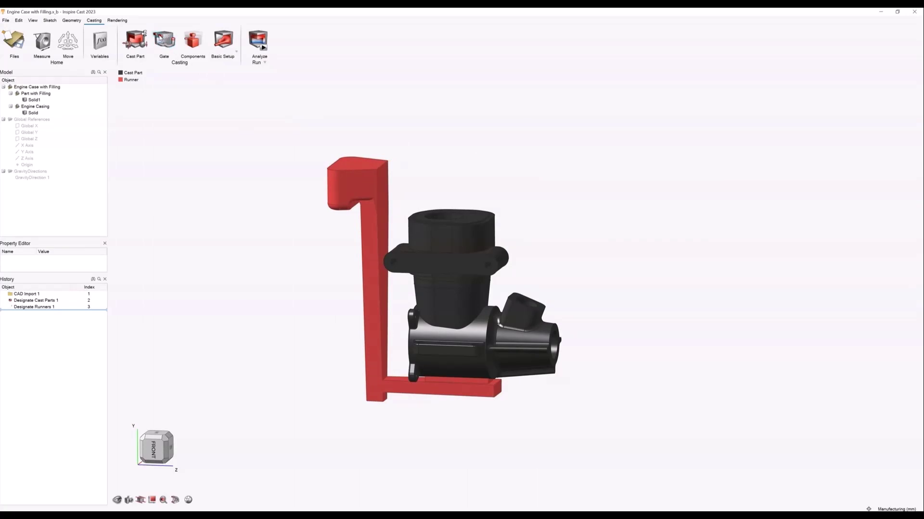
# Step: Create a circular gate with a 20 mm radius on the upper face of the pouring basin
pyautogui.click(161, 39)
pyautogui.moveTo(391, 126); pyautogui.dragTo(403, 176, button='middle')
pyautogui.click(340, 191)
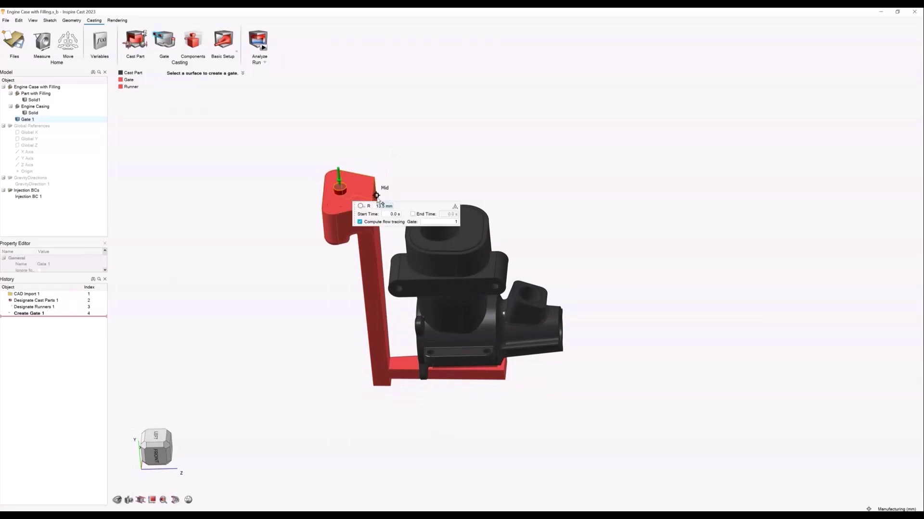
pyautogui.write('20')
pyautogui.press('Return')
pyautogui.rightClick(401, 140)
pyautogui.moveTo(318, 138)
pyautogui.mouseDown(button='middle')
pyautogui.moveTo(319, 126)
pyautogui.moveTo(321, 141)
pyautogui.mouseUp(button='middle')
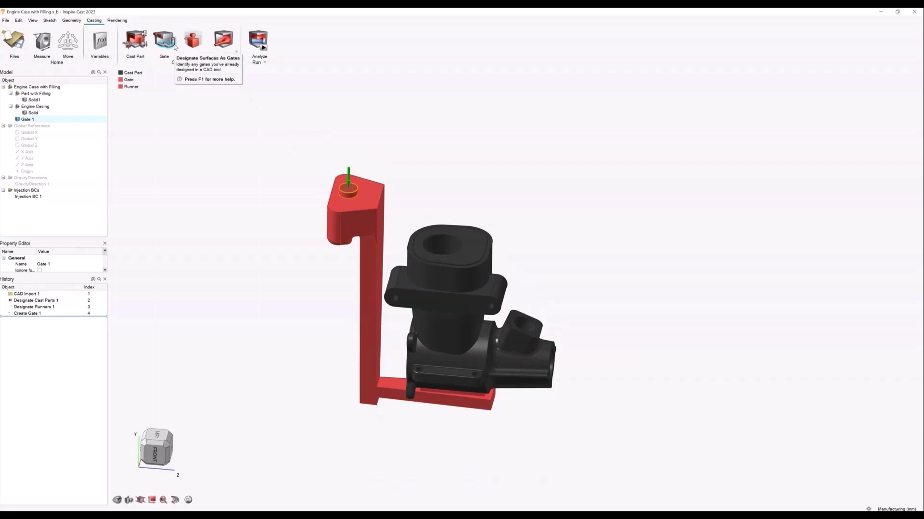
# Step: Add a block mold around the cast part and runner, lower its upper face to the gate level, and hide it
pyautogui.click(192, 42)
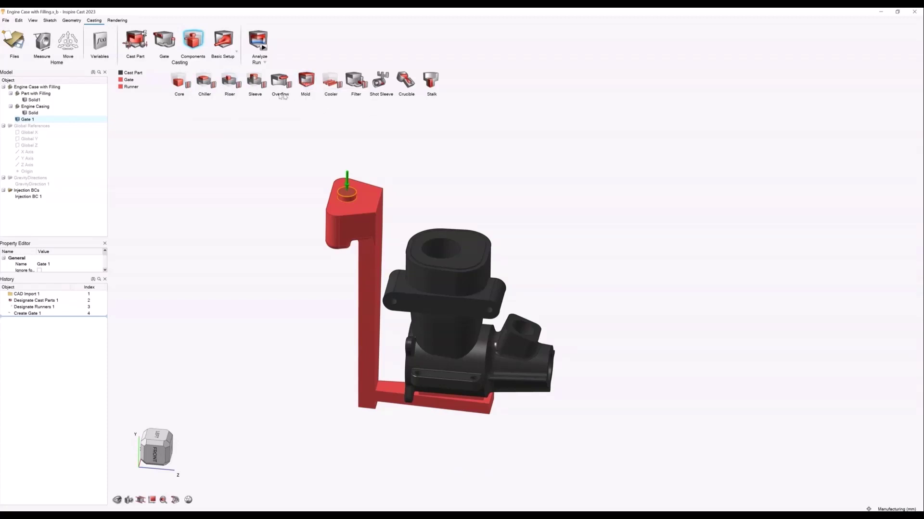
pyautogui.click(307, 82)
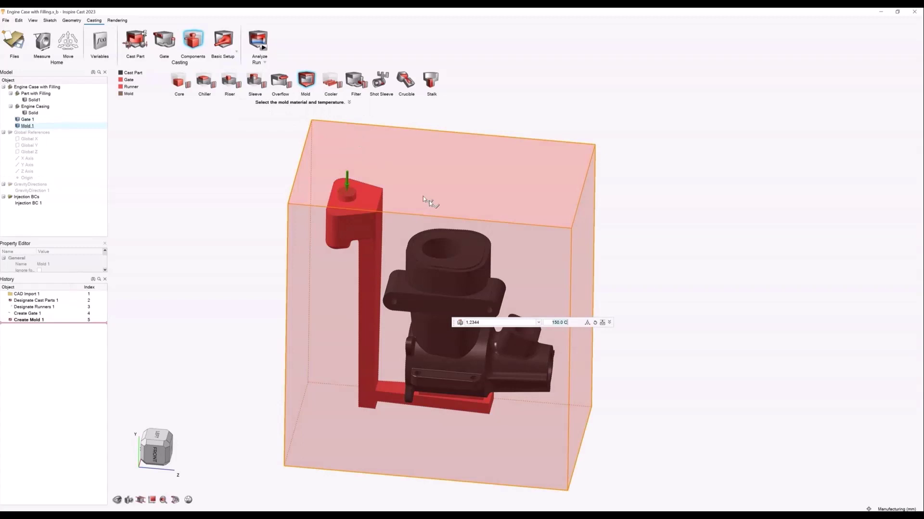
pyautogui.click(602, 324)
pyautogui.rightClick(216, 148)
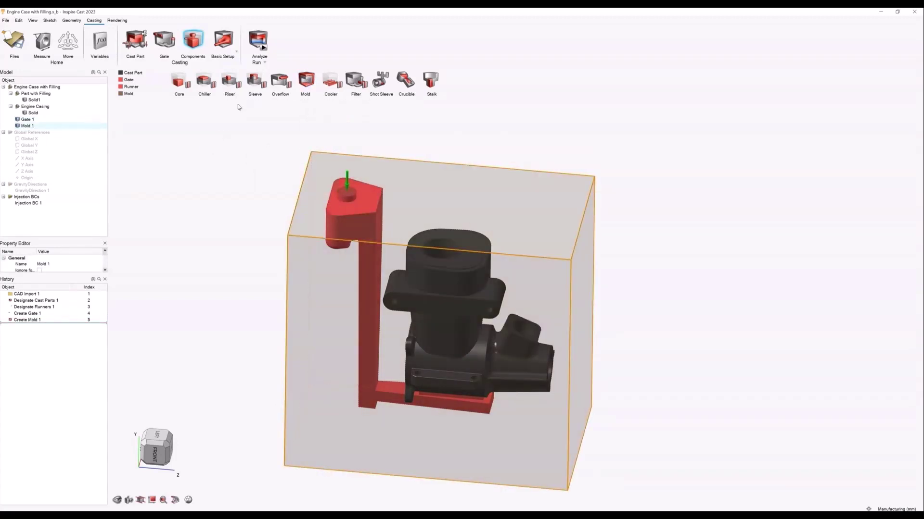
pyautogui.click(120, 93)
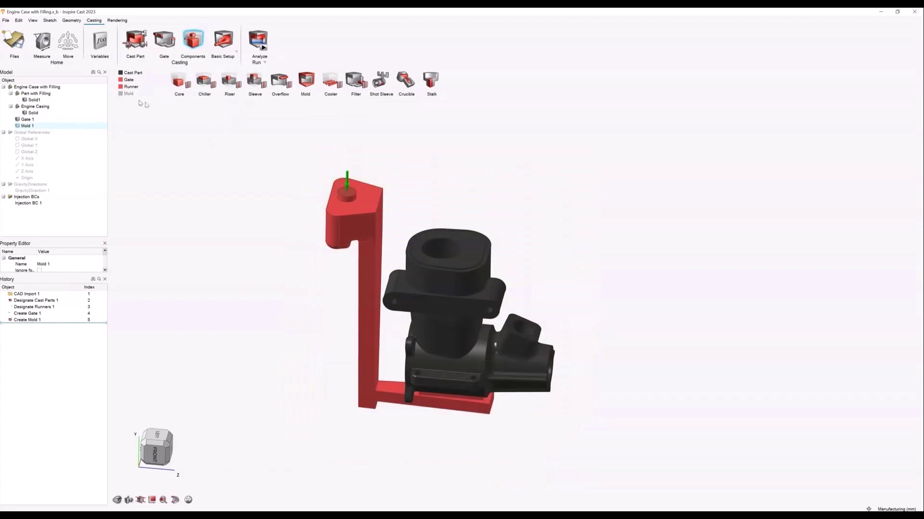
# Step: Place a riser on the casting's upper face beside the bore and surround it with a generic exothermal sleeve
pyautogui.click(229, 80)
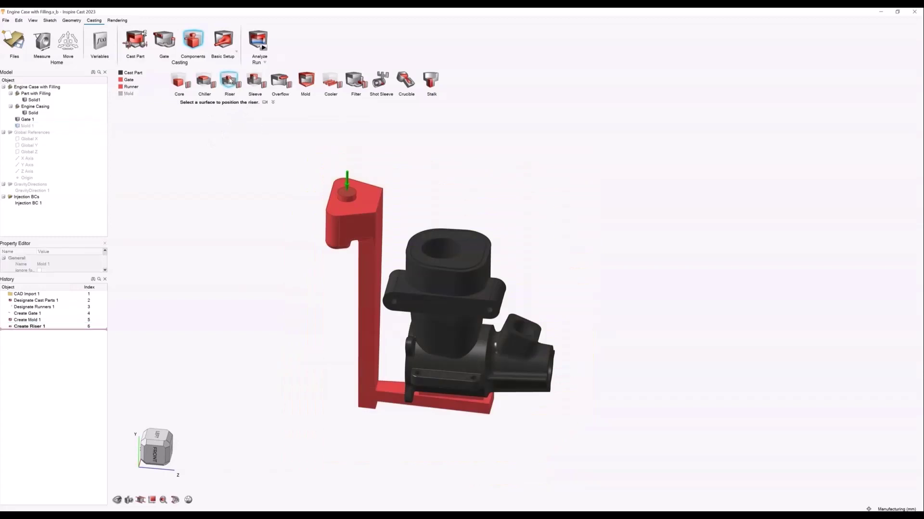
pyautogui.click(475, 250)
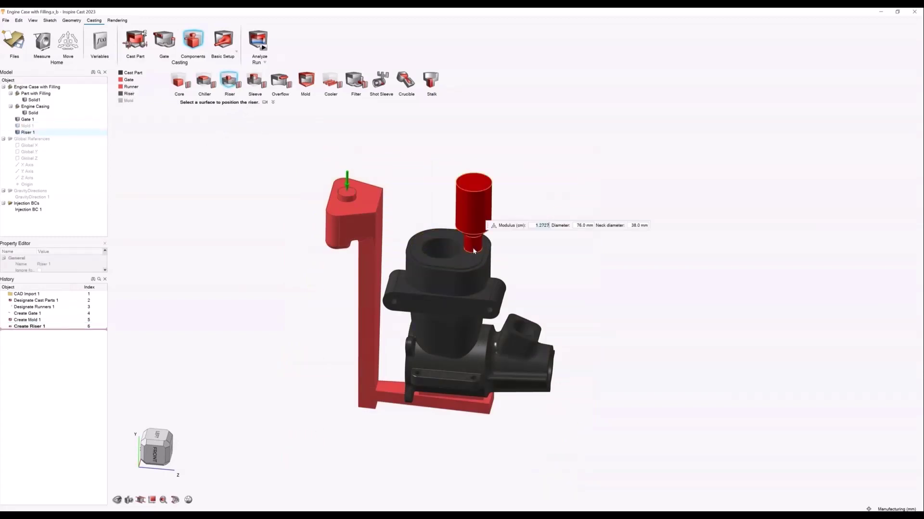
pyautogui.click(251, 85)
pyautogui.click(467, 193)
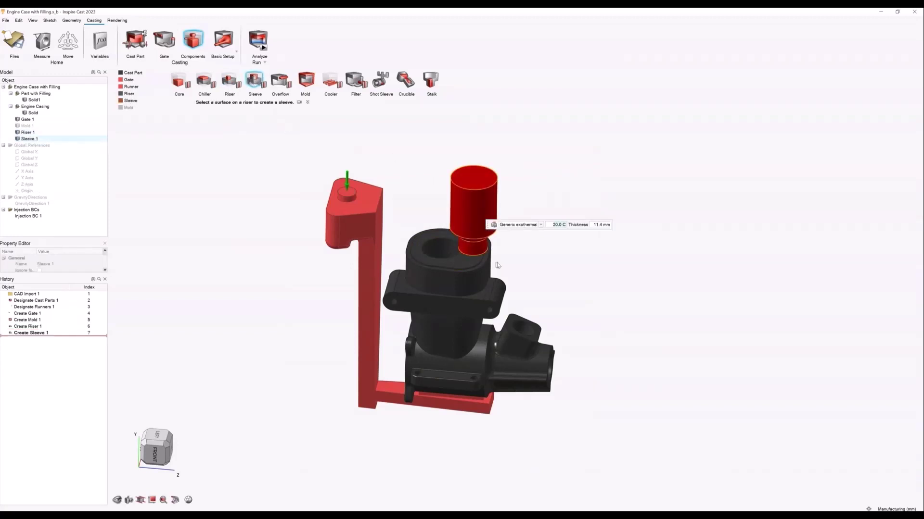
pyautogui.rightClick(589, 263)
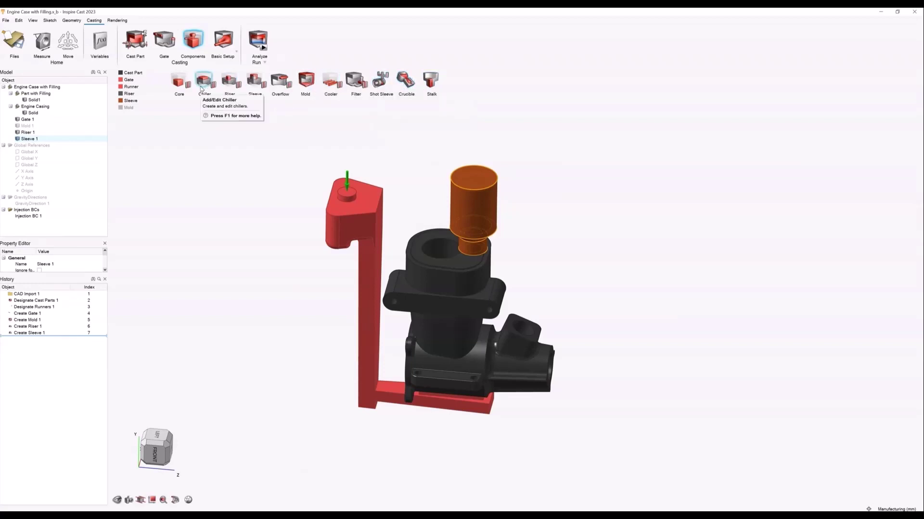
# Step: Fill the casting's connected main cavity with a core made of Silica-Sand
pyautogui.click(186, 79)
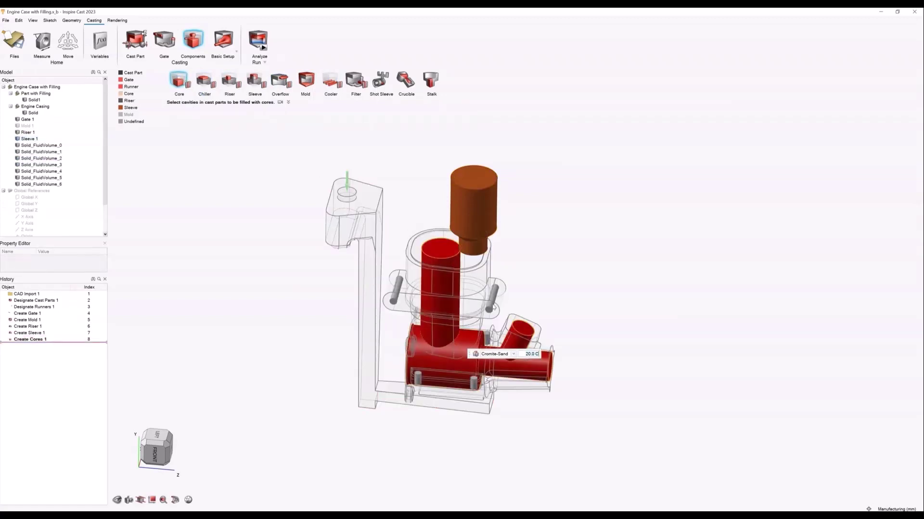
pyautogui.click(505, 354)
pyautogui.click(499, 381)
pyautogui.click(496, 354)
pyautogui.click(501, 377)
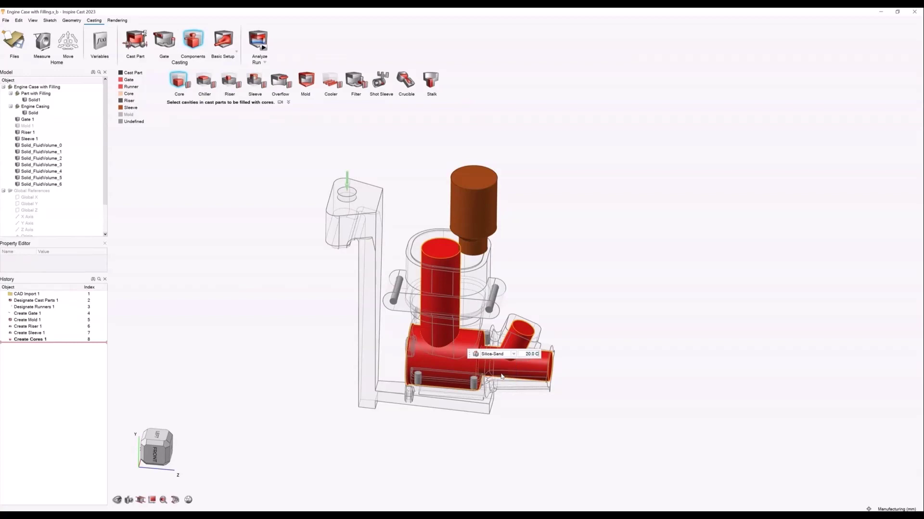
pyautogui.rightClick(570, 284)
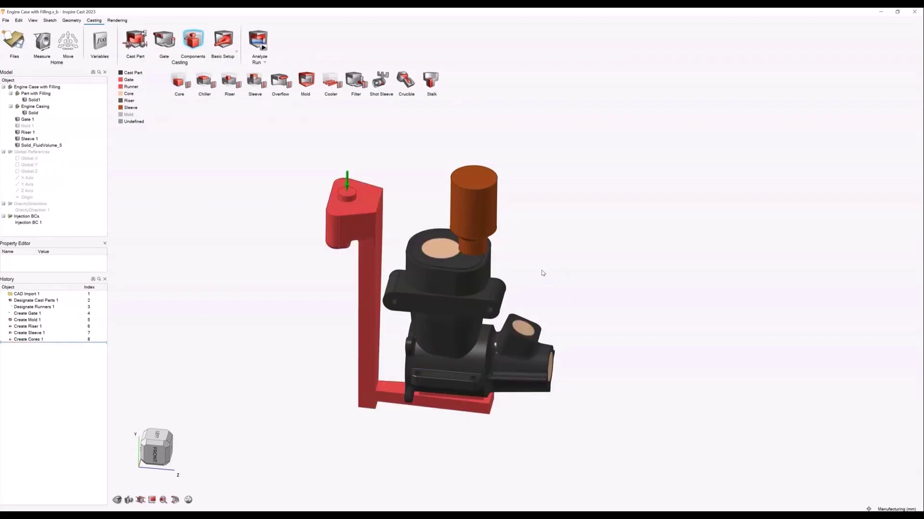
pyautogui.moveTo(376, 126)
pyautogui.mouseDown(button='middle')
pyautogui.moveTo(373, 116)
pyautogui.moveTo(362, 121)
pyautogui.mouseUp(button='middle')
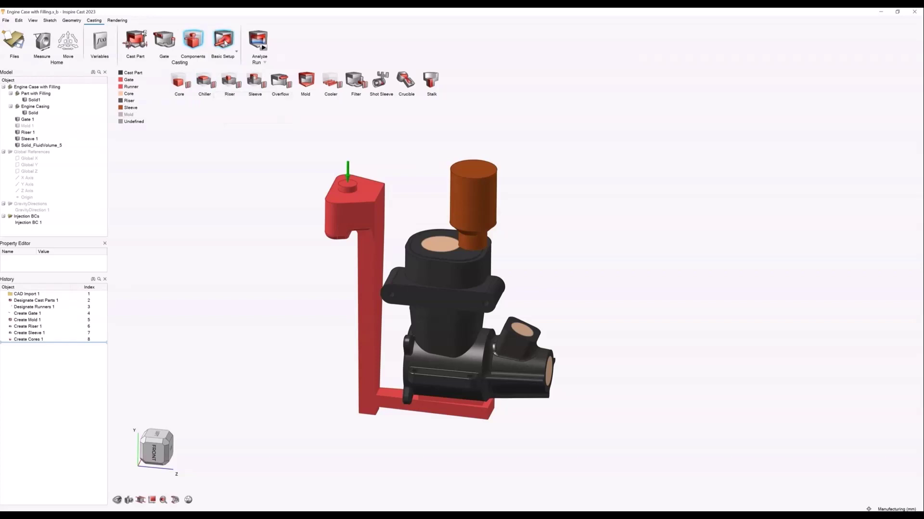
# Step: Review the initial velocity and filling time options in the basic process setup
pyautogui.click(225, 42)
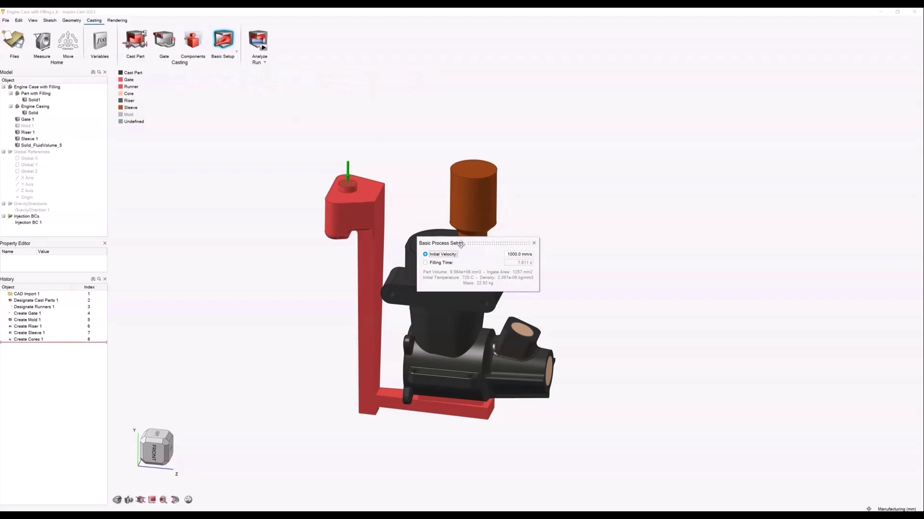
pyautogui.moveTo(462, 241); pyautogui.dragTo(384, 103)
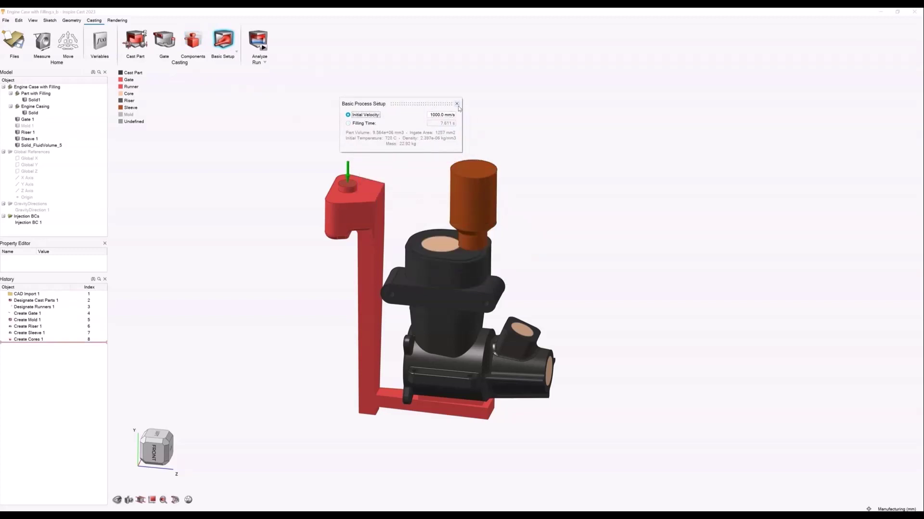
pyautogui.click(456, 104)
# Step: Switch to the gravity process and enable investment casting, removing the current mold
pyautogui.click(237, 52)
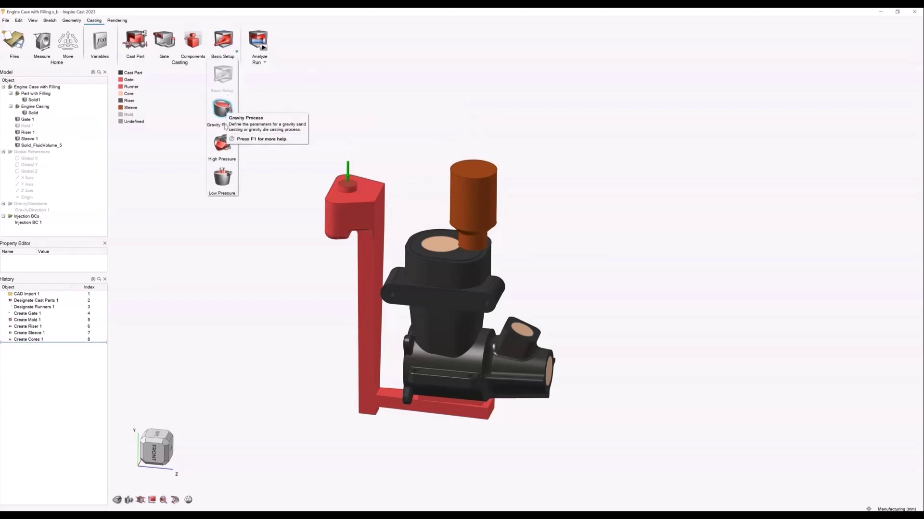
pyautogui.click(226, 110)
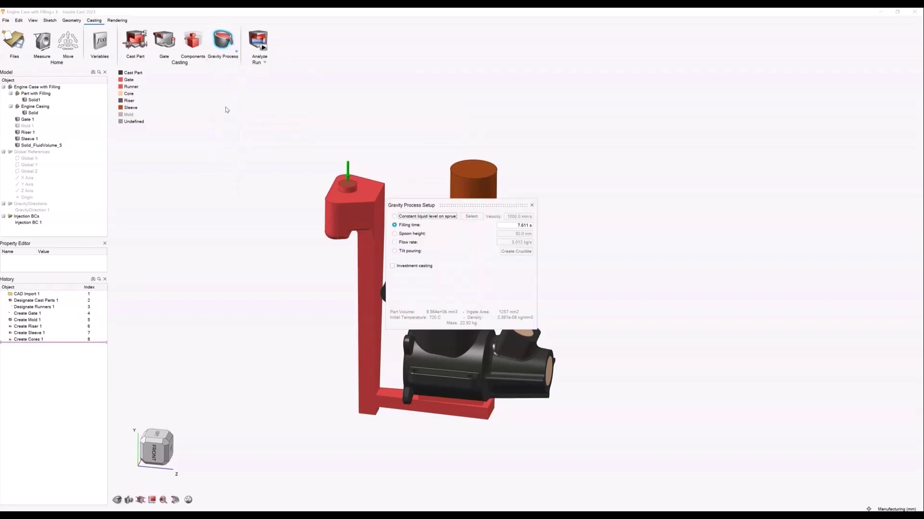
pyautogui.moveTo(462, 206); pyautogui.dragTo(405, 95)
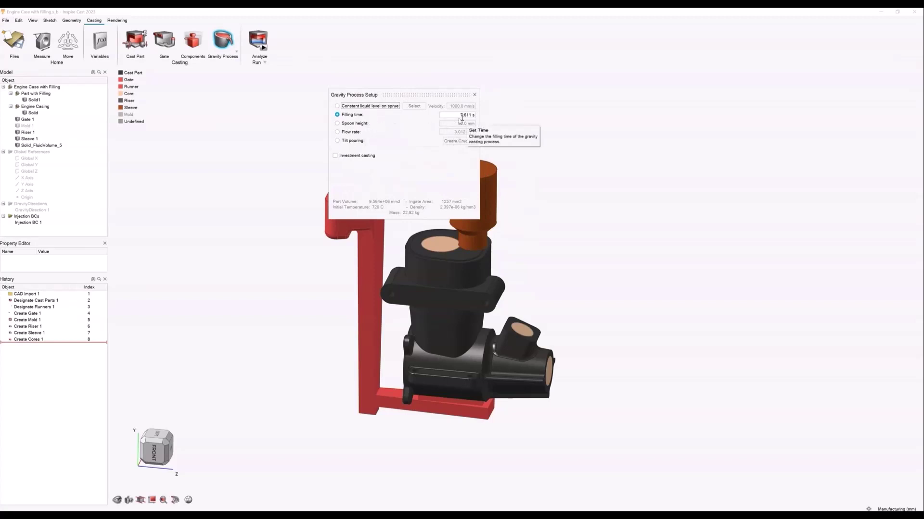
pyautogui.click(354, 158)
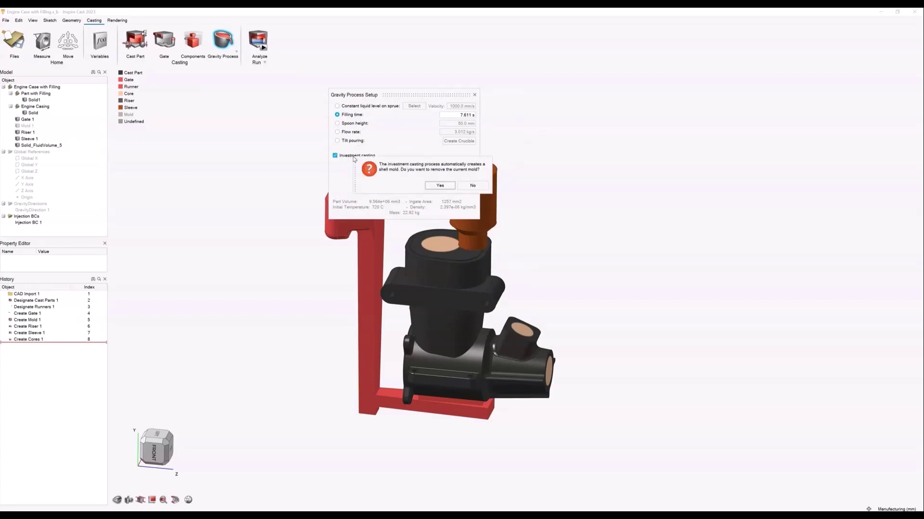
pyautogui.click(443, 187)
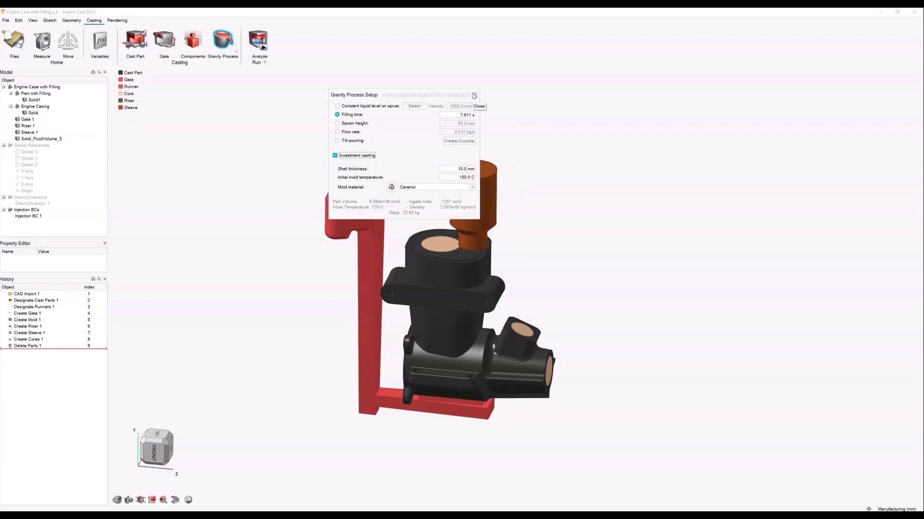
pyautogui.click(474, 95)
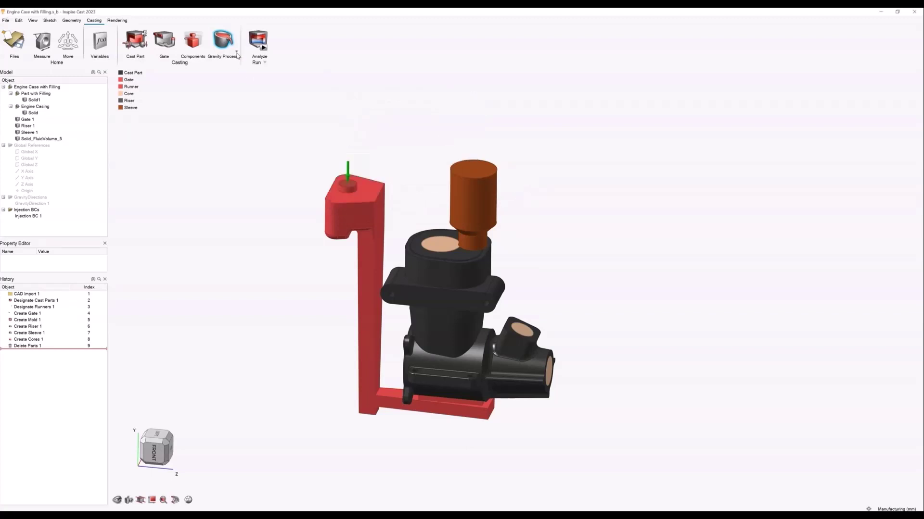
# Step: Switch the casting process to high pressure, keeping its default phase velocities
pyautogui.click(237, 52)
pyautogui.click(229, 147)
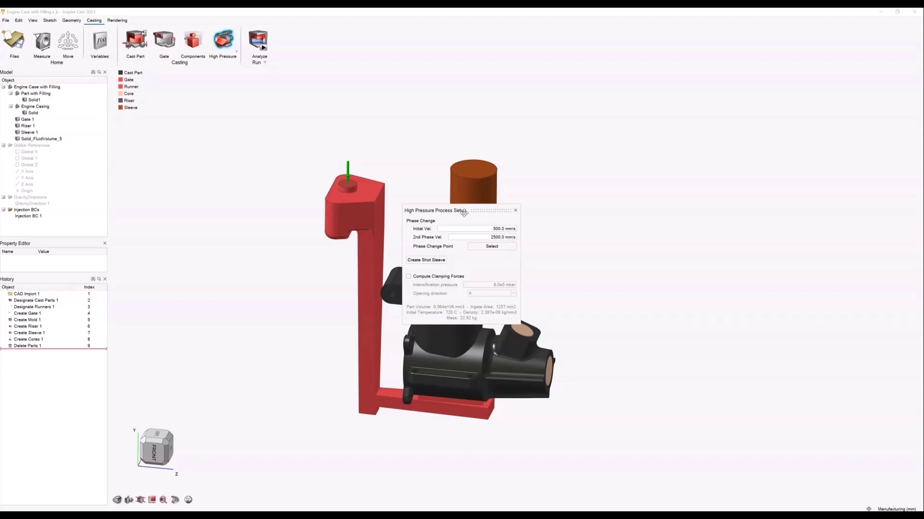
pyautogui.click(515, 210)
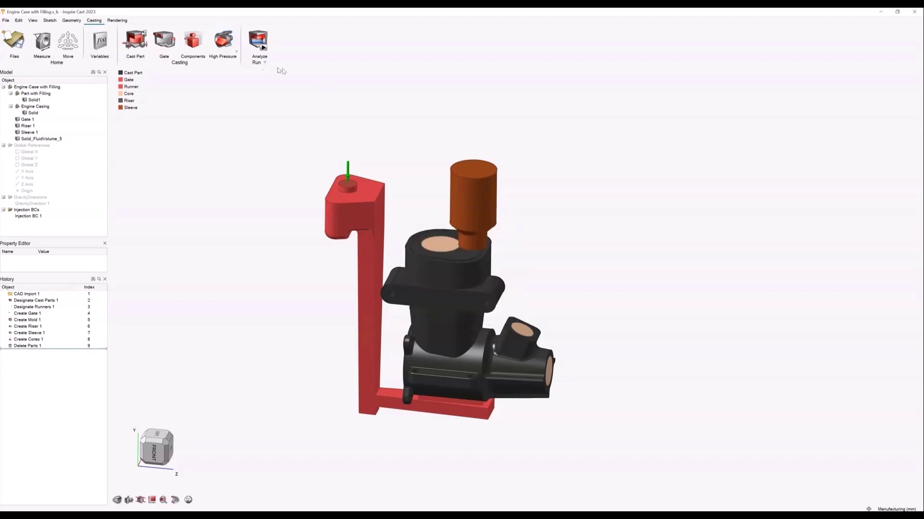
pyautogui.click(236, 51)
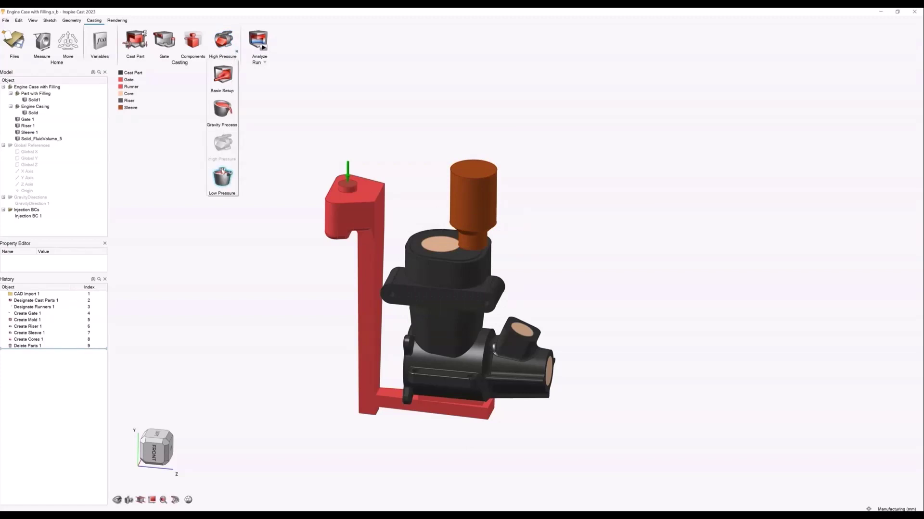
pyautogui.click(260, 167)
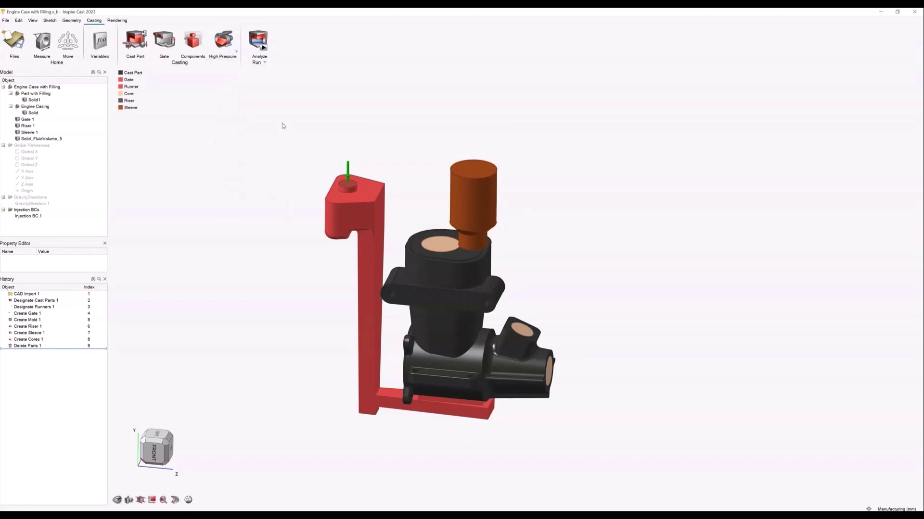
# Step: Review the run analysis settings for element size, filling, solidification and mold opening without starting a run
pyautogui.click(264, 48)
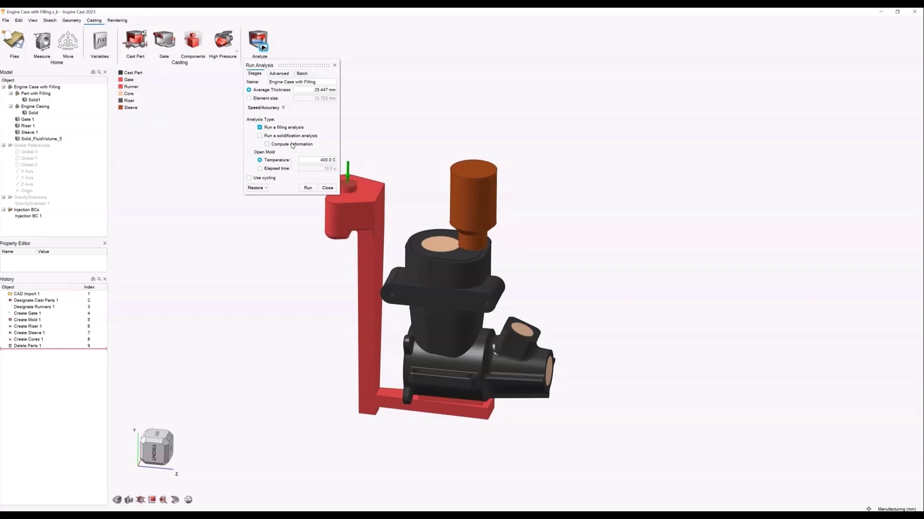
pyautogui.click(334, 66)
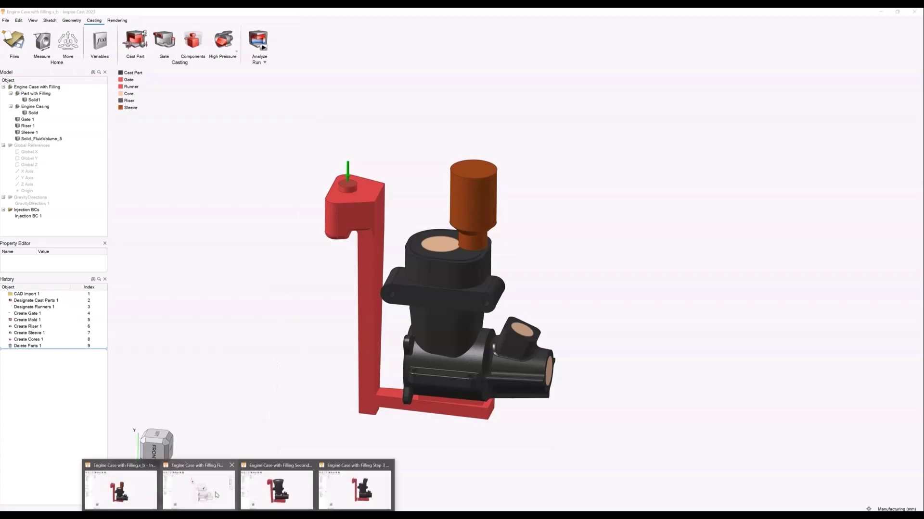
# Step: Switch to the Engine Case with Filling First Run model and show its temperature result for the Filling stage
pyautogui.click(215, 494)
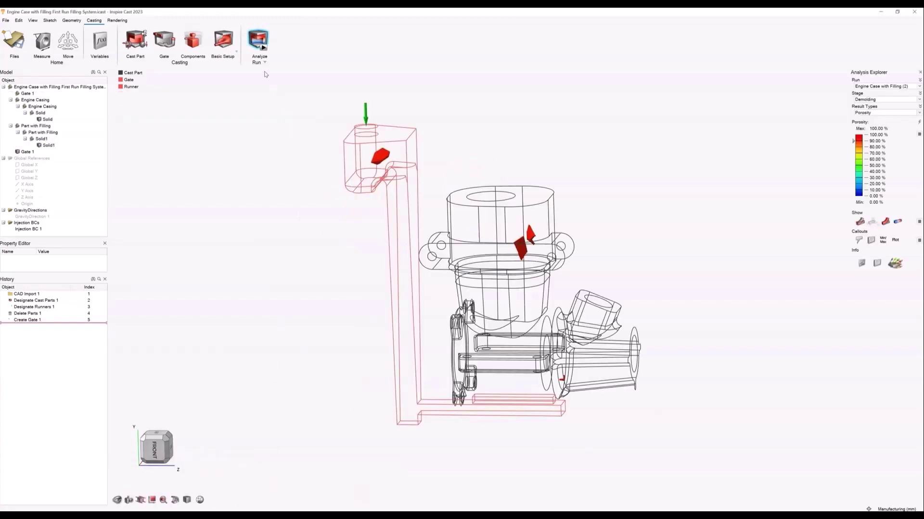
pyautogui.click(871, 101)
pyautogui.click(869, 107)
pyautogui.moveTo(653, 242); pyautogui.dragTo(617, 251, button='right')
pyautogui.moveTo(617, 251); pyautogui.dragTo(635, 239, button='middle')
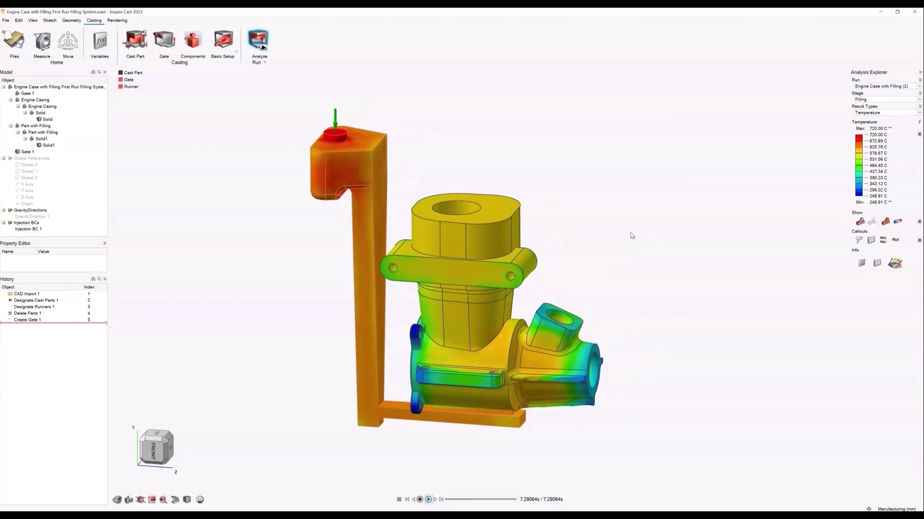
# Step: Examine the temperature distribution over the casting and runner, and play the filling animation
pyautogui.moveTo(624, 229); pyautogui.dragTo(617, 230, button='right')
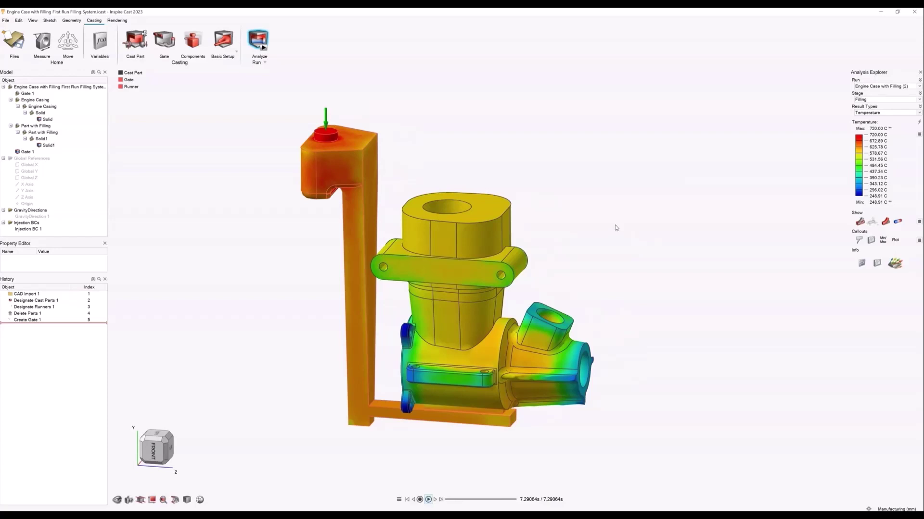
pyautogui.moveTo(593, 221)
pyautogui.mouseDown(button='middle')
pyautogui.moveTo(615, 200)
pyautogui.moveTo(593, 220)
pyautogui.mouseUp(button='middle')
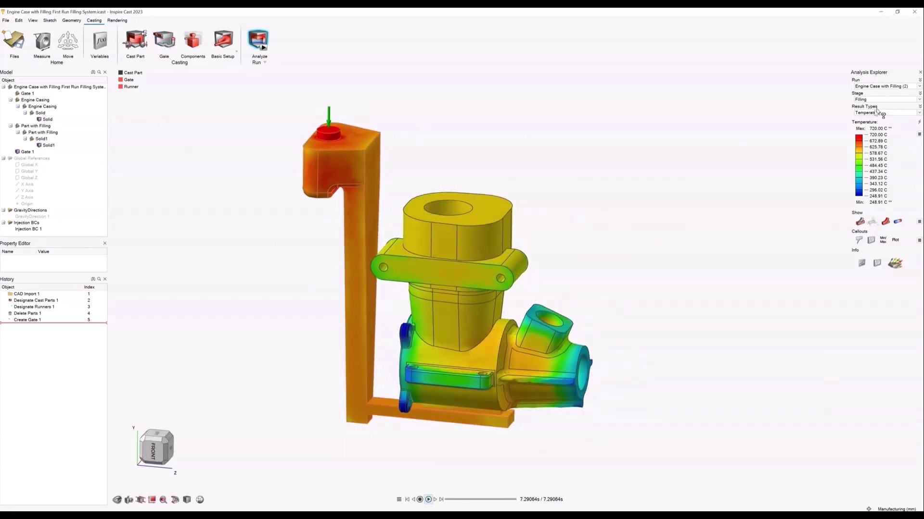
pyautogui.moveTo(551, 228); pyautogui.dragTo(548, 207, button='middle')
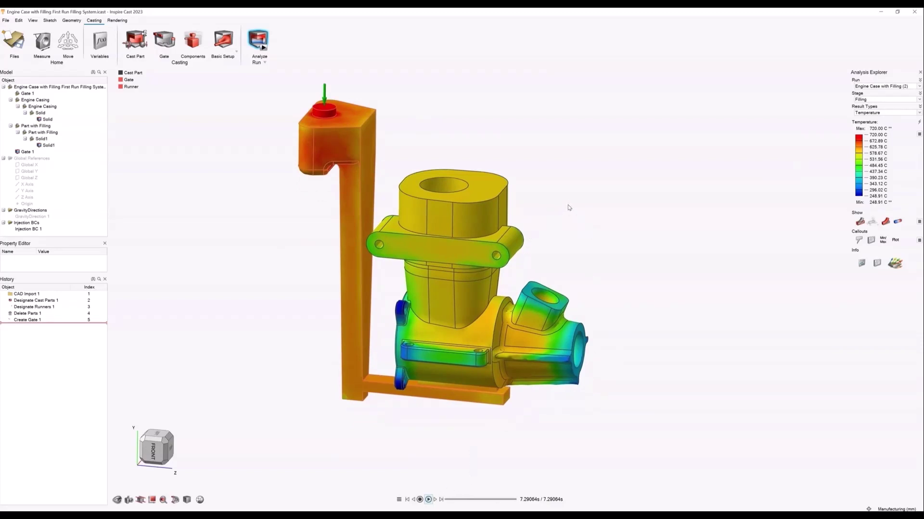
pyautogui.moveTo(569, 208); pyautogui.dragTo(565, 212, button='middle')
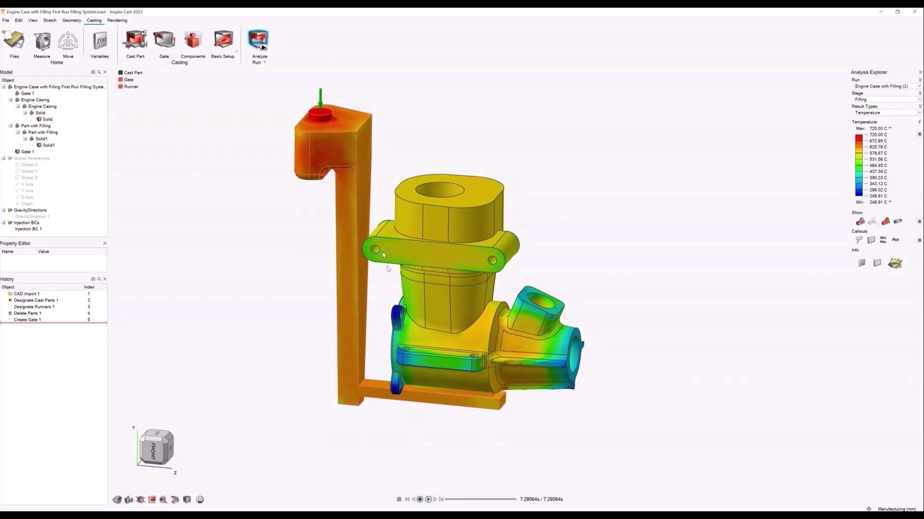
pyautogui.click(428, 500)
# Step: Show the Last Air result for the Filling stage and examine where air remains in the casting and runner
pyautogui.click(874, 114)
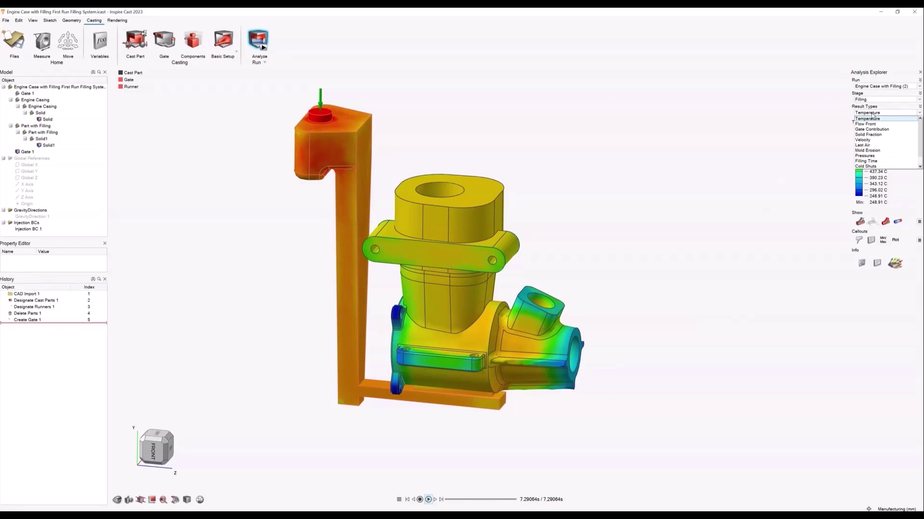
pyautogui.click(868, 146)
pyautogui.moveTo(645, 207)
pyautogui.mouseDown(button='middle')
pyautogui.moveTo(648, 197)
pyautogui.moveTo(656, 206)
pyautogui.mouseUp(button='middle')
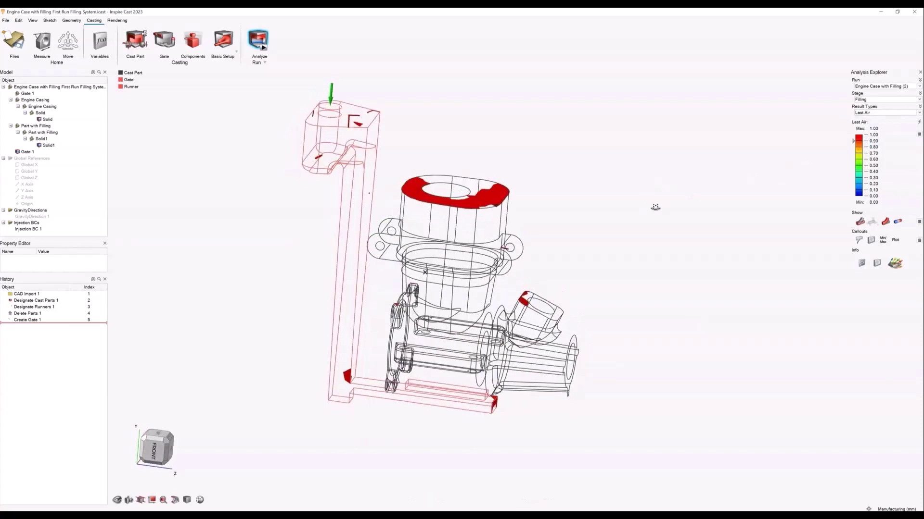
pyautogui.moveTo(515, 314); pyautogui.dragTo(540, 288, button='middle')
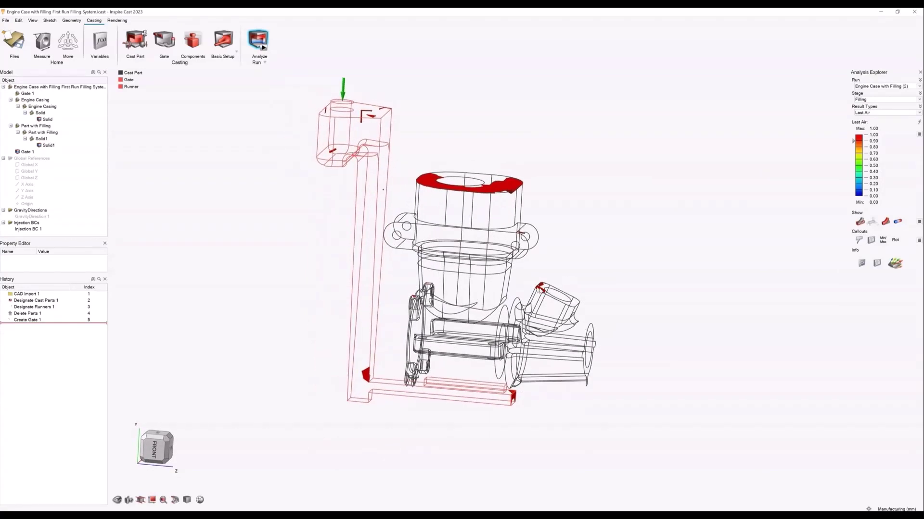
# Step: Show the Cold Shuts result for the Filling stage and inspect the affected areas of the casting
pyautogui.click(866, 114)
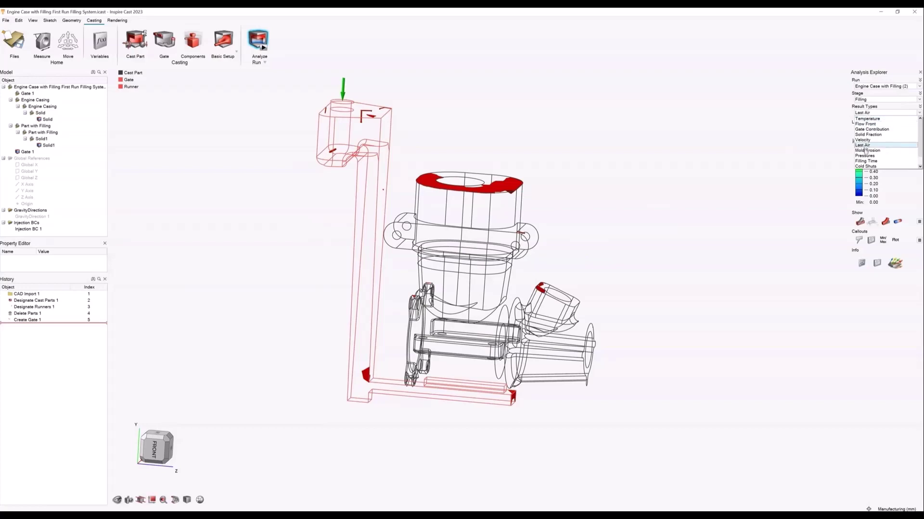
pyautogui.click(865, 166)
pyautogui.moveTo(766, 164); pyautogui.dragTo(711, 175, button='right')
pyautogui.click(883, 113)
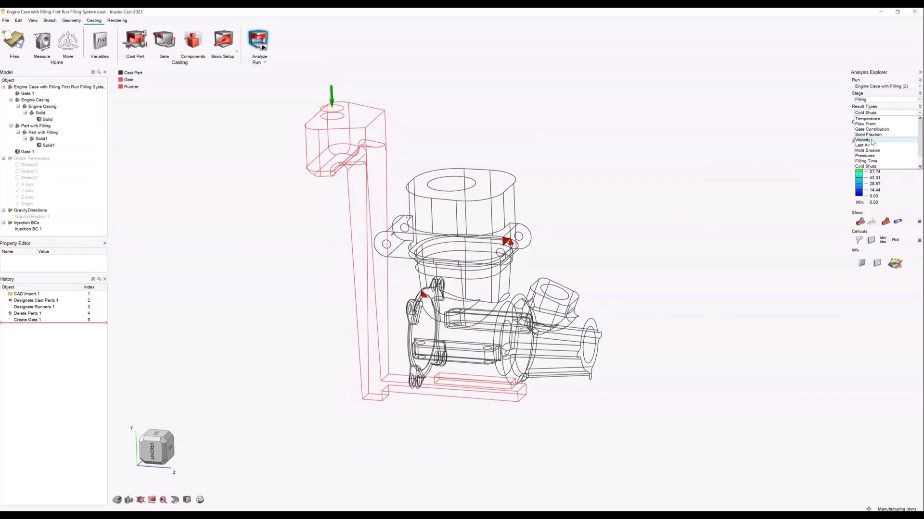
pyautogui.click(715, 190)
pyautogui.moveTo(682, 209); pyautogui.dragTo(691, 209, button='middle')
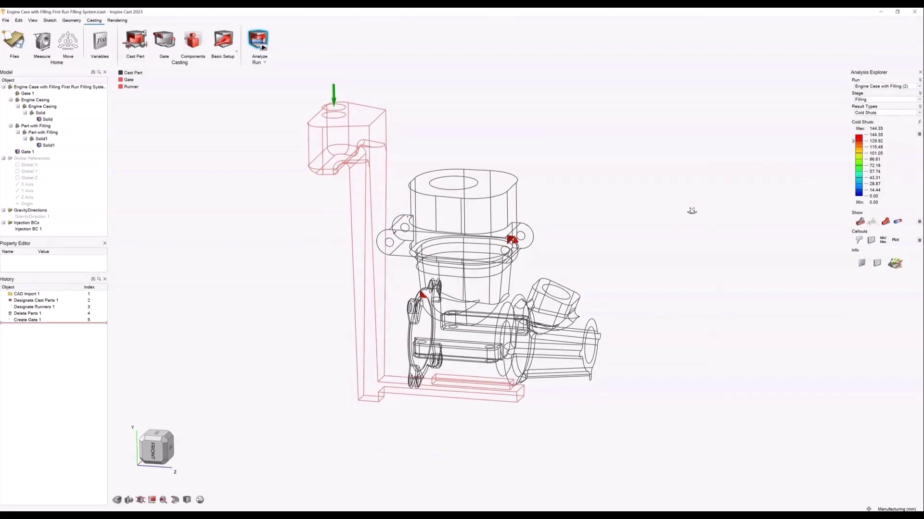
# Step: Switch the results to the Solidification stage and show the Solid Fraction result
pyautogui.click(885, 100)
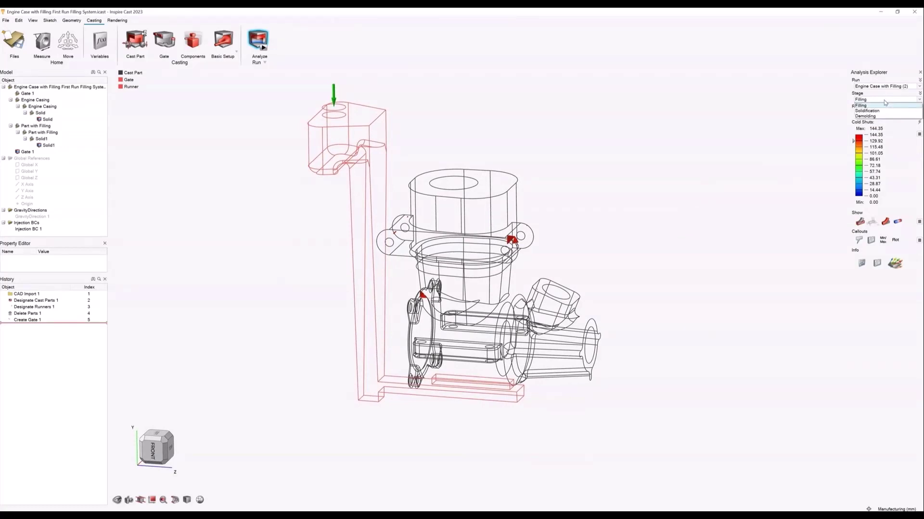
pyautogui.click(880, 111)
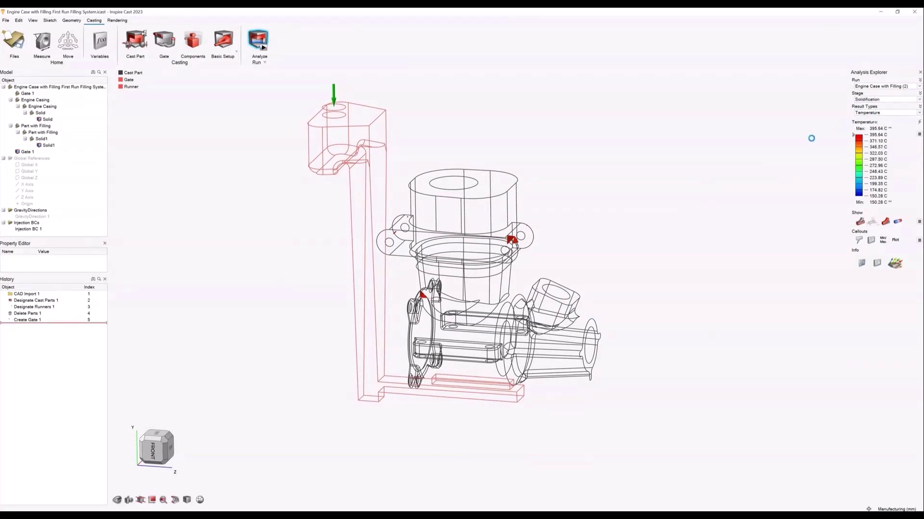
pyautogui.click(885, 112)
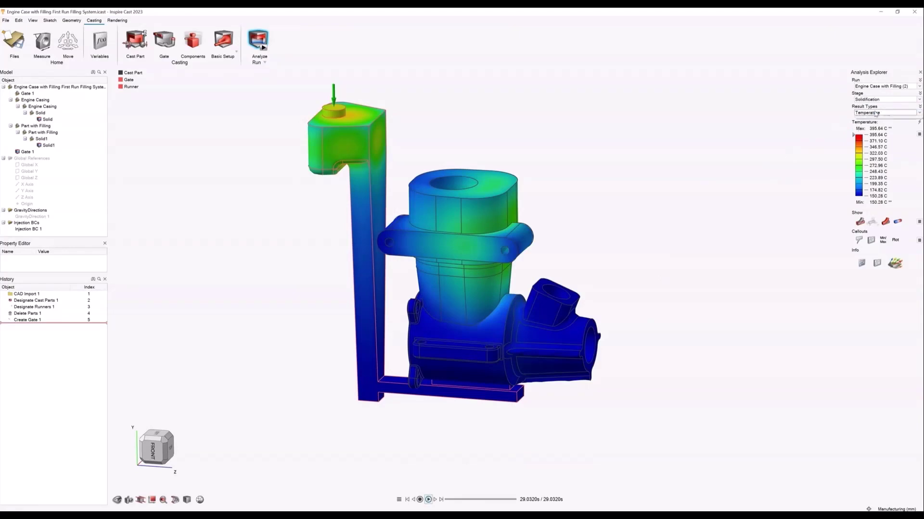
pyautogui.click(876, 126)
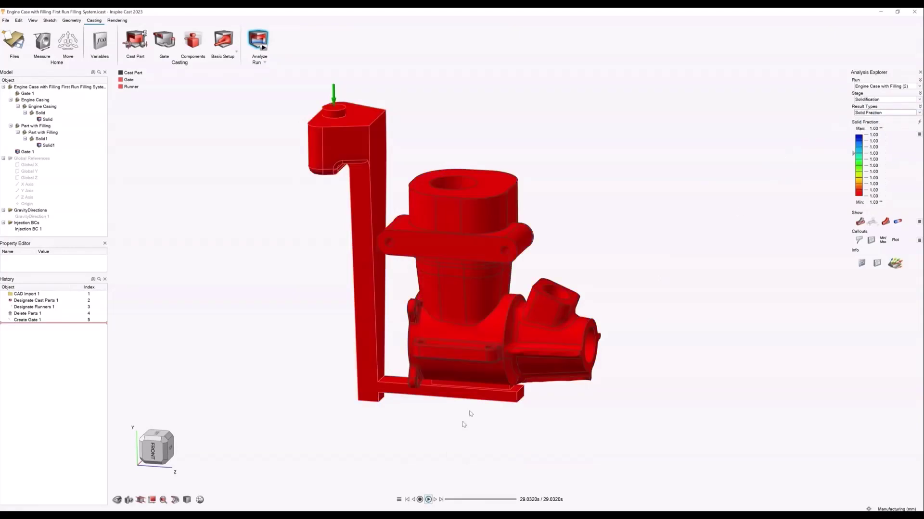
# Step: Play and scrub through the solidification animation to examine how the solid fraction evolves in the casting and runner
pyautogui.click(476, 500)
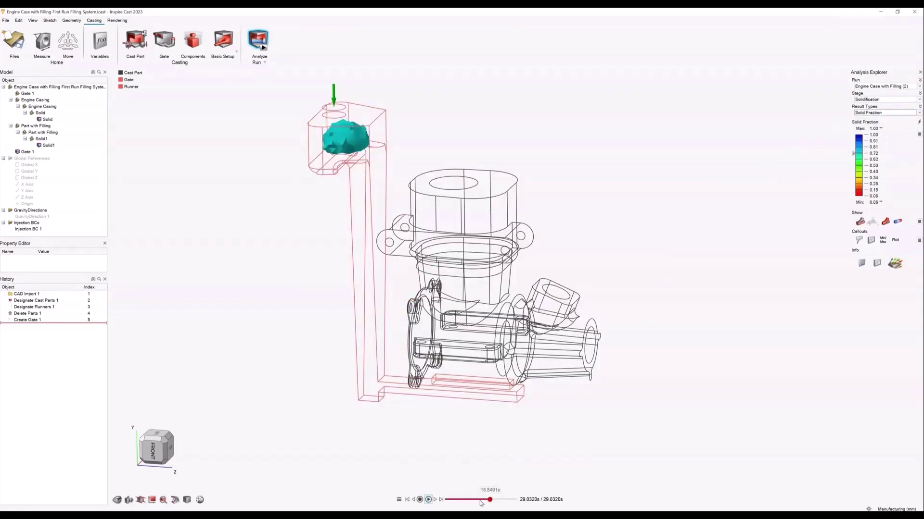
pyautogui.click(428, 500)
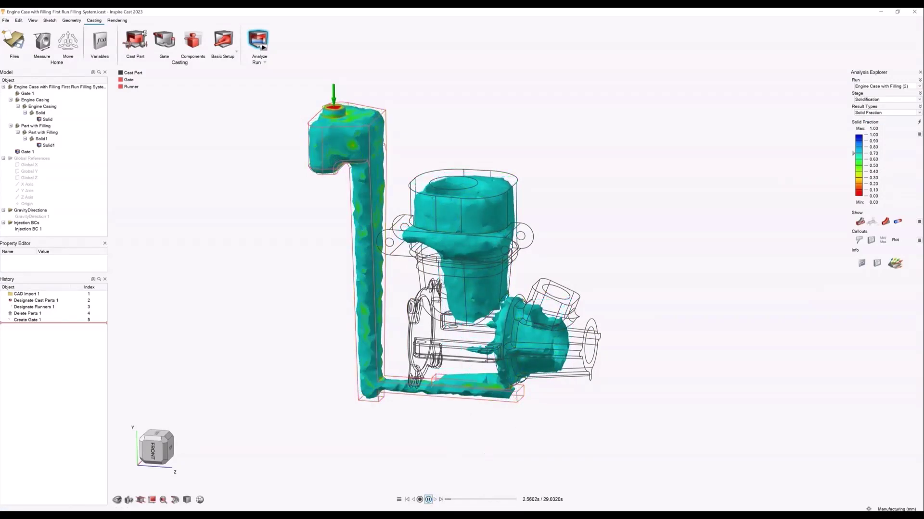
pyautogui.moveTo(564, 251); pyautogui.dragTo(554, 252, button='middle')
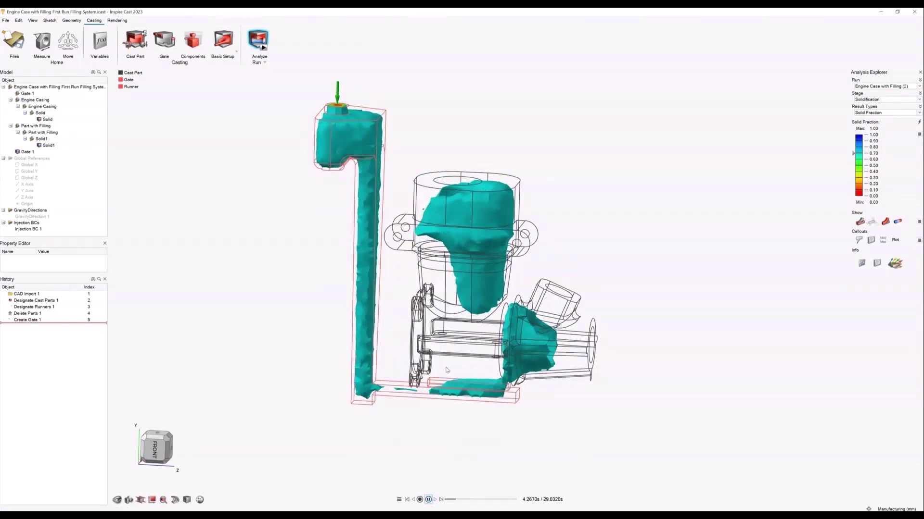
pyautogui.moveTo(540, 288); pyautogui.dragTo(533, 291, button='middle')
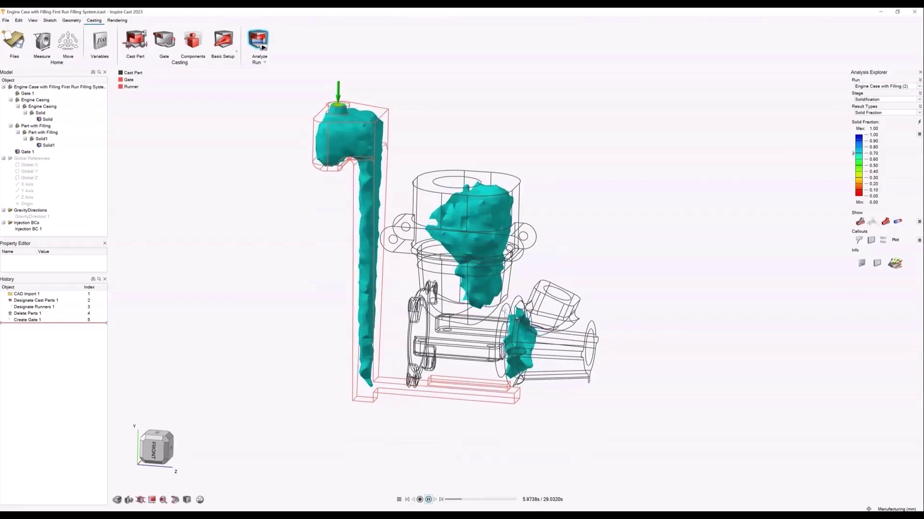
pyautogui.moveTo(469, 501); pyautogui.dragTo(463, 503)
pyautogui.moveTo(470, 503); pyautogui.dragTo(478, 503)
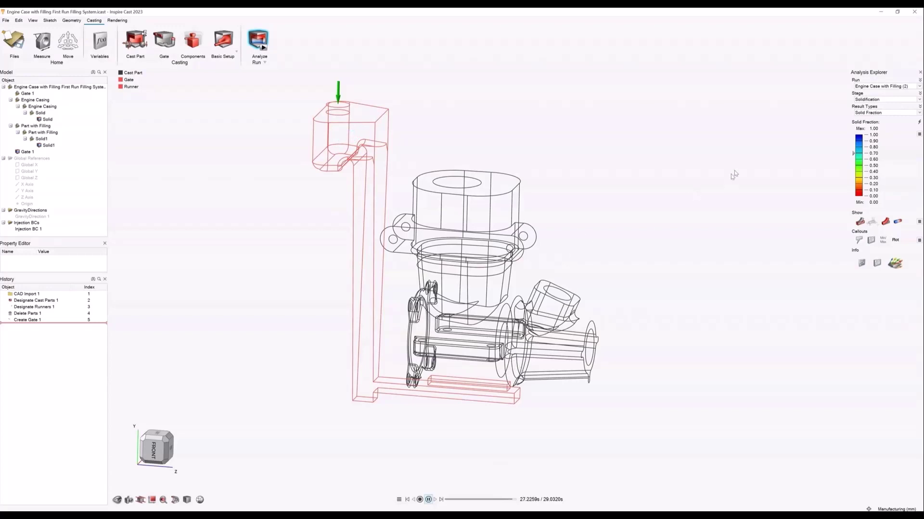
# Step: Show the Porosity result for the Demolding stage and examine the porosity locations in the casting and runner
pyautogui.click(873, 100)
pyautogui.click(869, 117)
pyautogui.click(868, 115)
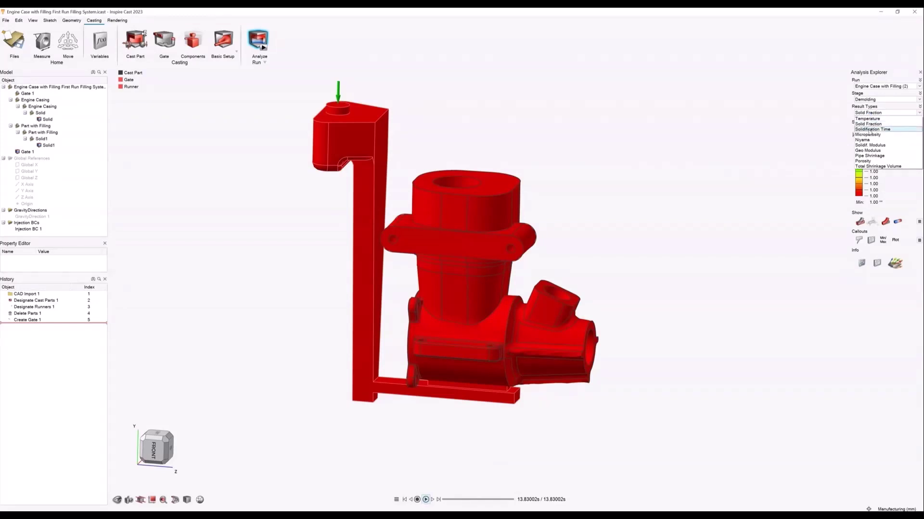
pyautogui.click(863, 162)
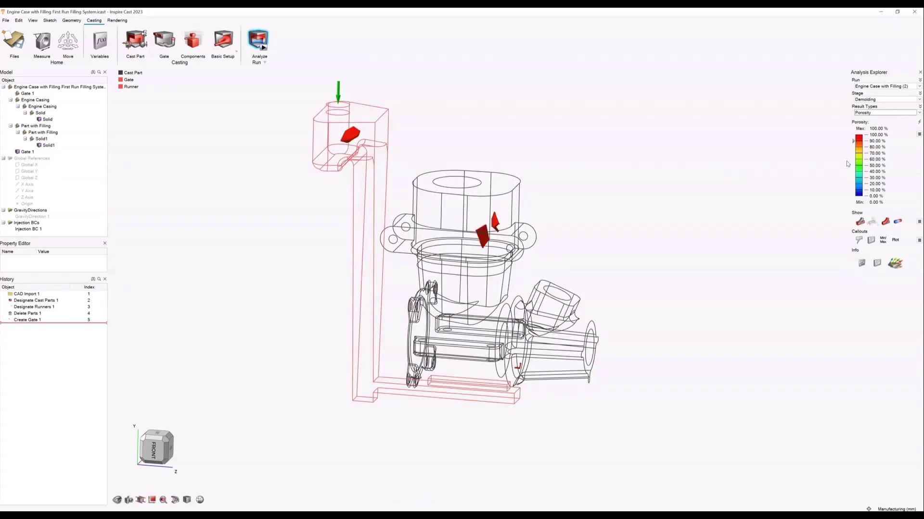
pyautogui.moveTo(563, 280)
pyautogui.mouseDown(button='right')
pyautogui.moveTo(705, 247)
pyautogui.moveTo(648, 264)
pyautogui.moveTo(548, 272)
pyautogui.mouseUp(button='right')
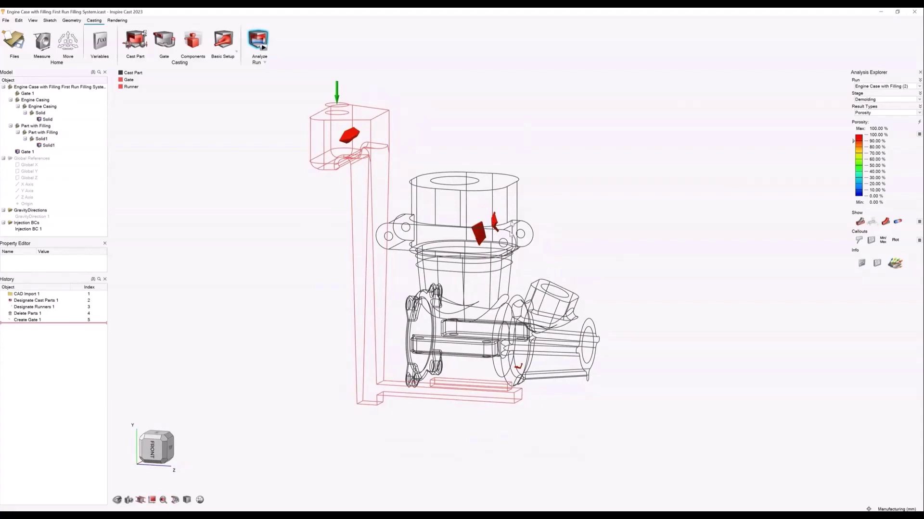
pyautogui.scroll(4, 510, 366)
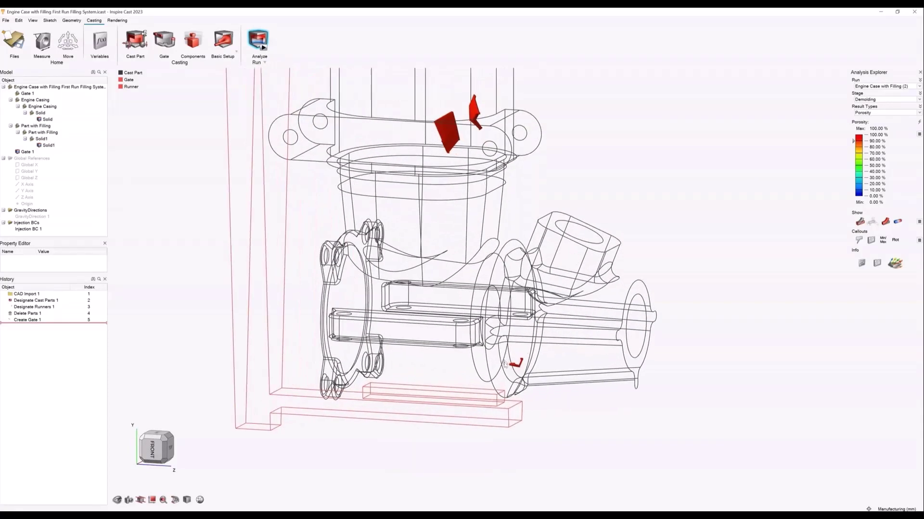
pyautogui.scroll(-6, 505, 365)
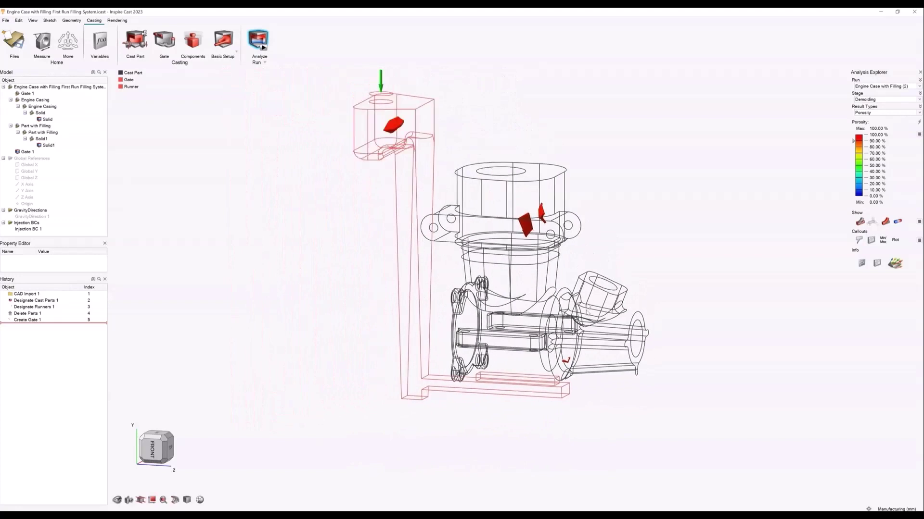
pyautogui.moveTo(597, 254); pyautogui.dragTo(594, 275, button='right')
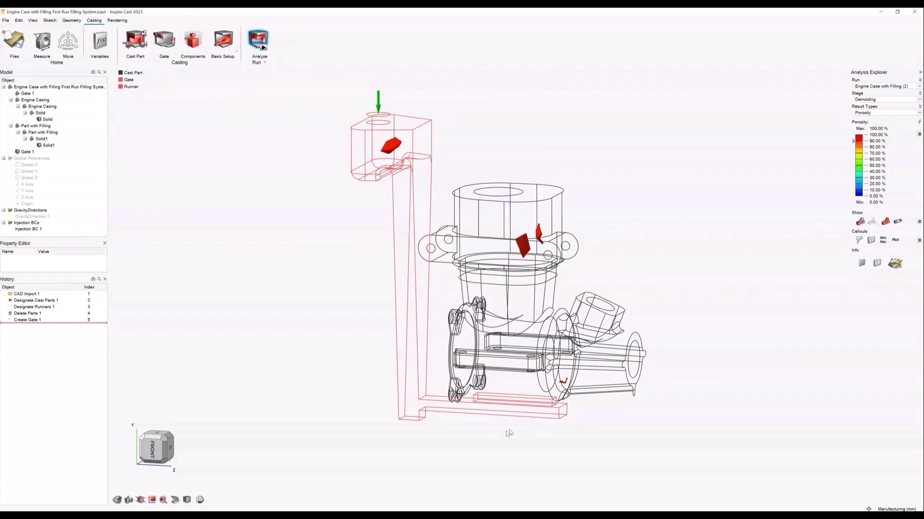
pyautogui.scroll(-2, 619, 278)
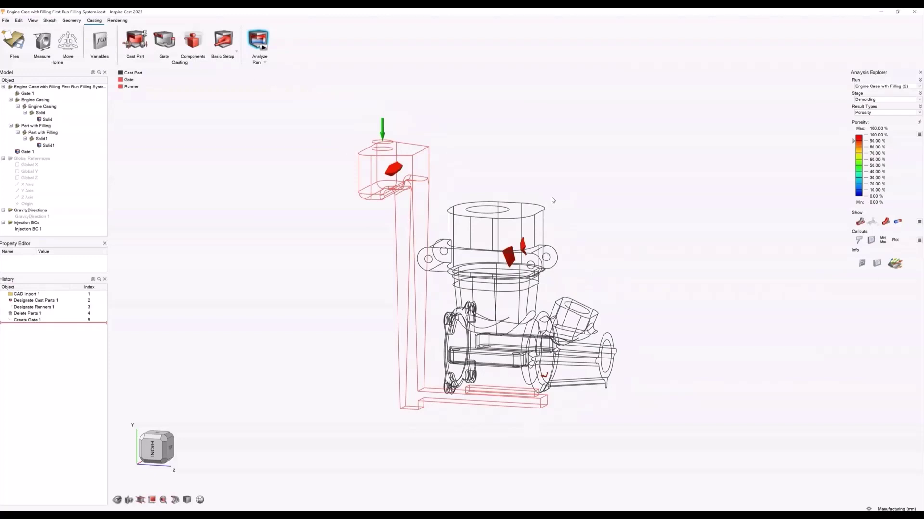
pyautogui.scroll(-1, 567, 240)
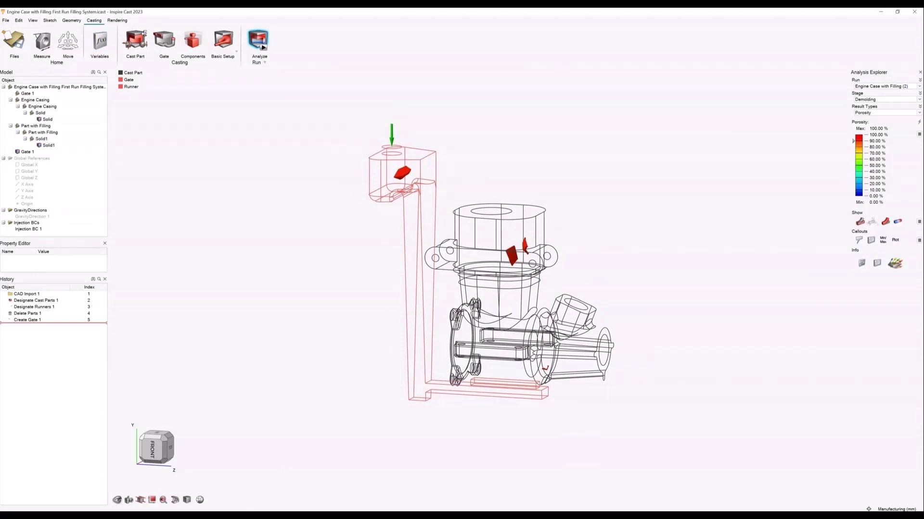
# Step: Switch to the Engine Case with Filling Second Run with Method model and inspect its riser, filter and enlarged runner
pyautogui.moveTo(239, 516)
pyautogui.click(276, 490)
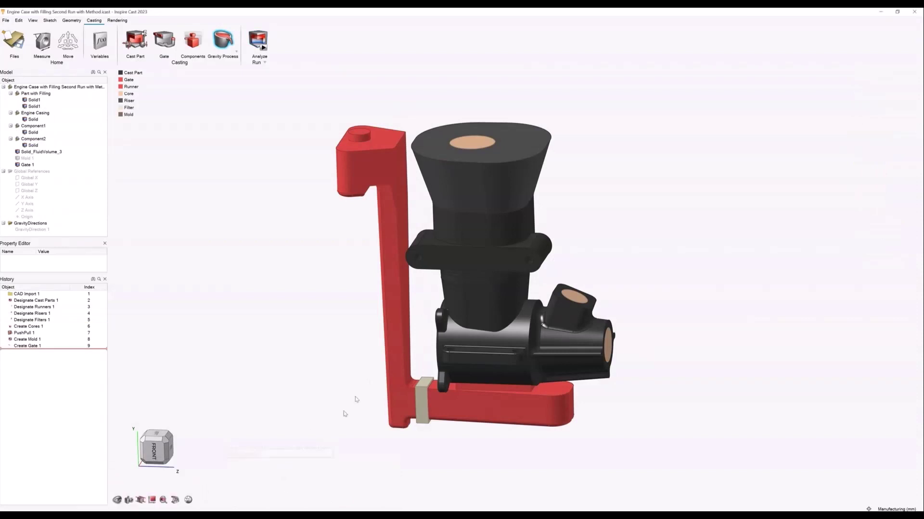
pyautogui.moveTo(596, 192); pyautogui.dragTo(657, 212, button='right')
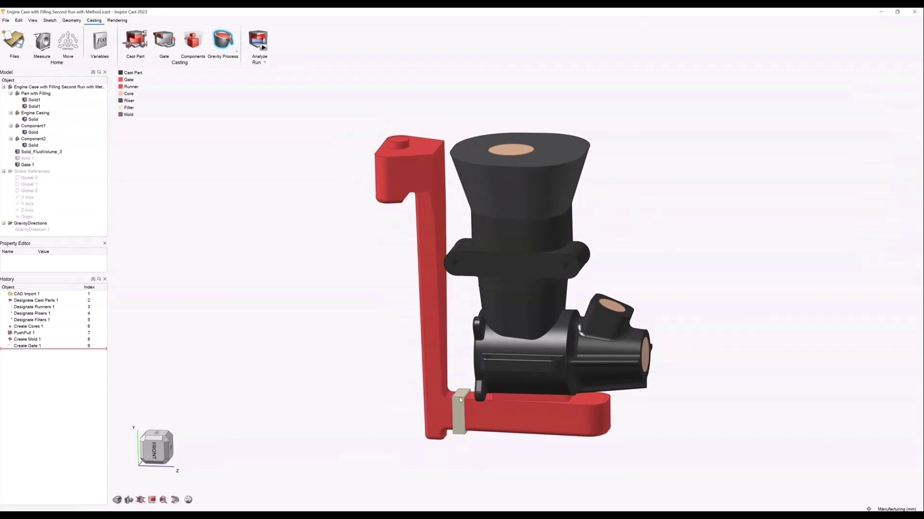
pyautogui.click(564, 172)
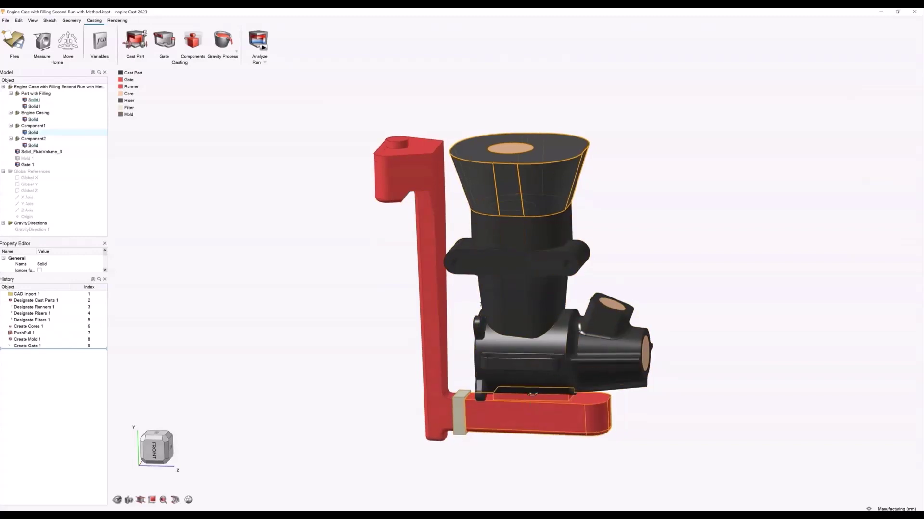
pyautogui.moveTo(533, 394); pyautogui.dragTo(503, 408, button='middle')
pyautogui.moveTo(570, 394); pyautogui.dragTo(597, 415, button='middle')
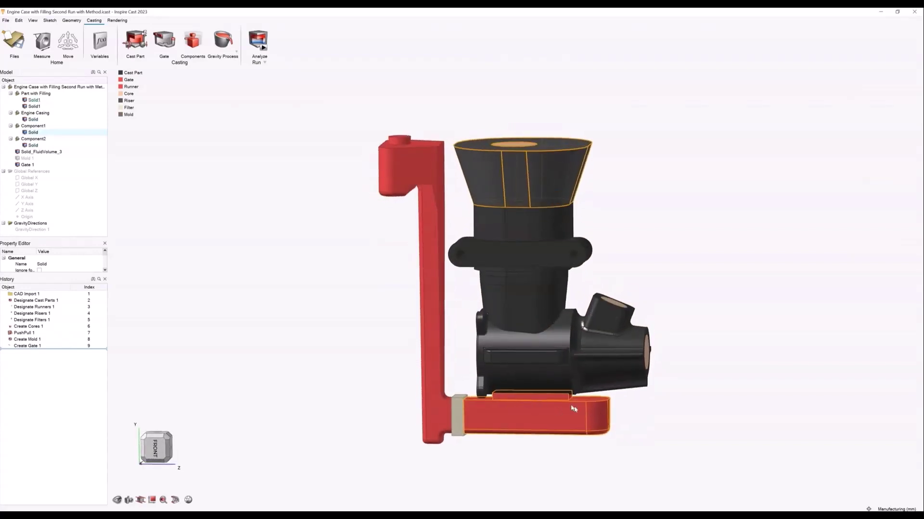
pyautogui.moveTo(673, 250); pyautogui.dragTo(643, 268, button='middle')
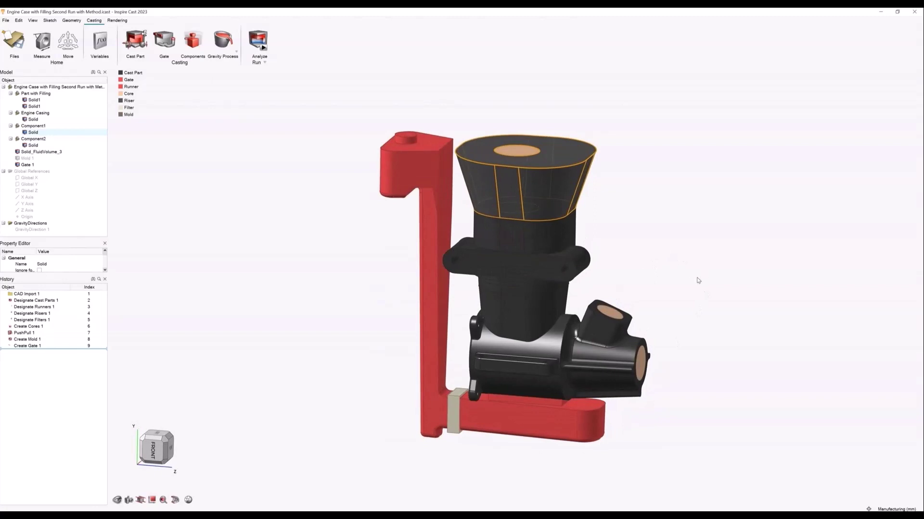
pyautogui.moveTo(697, 255); pyautogui.dragTo(688, 255, button='middle')
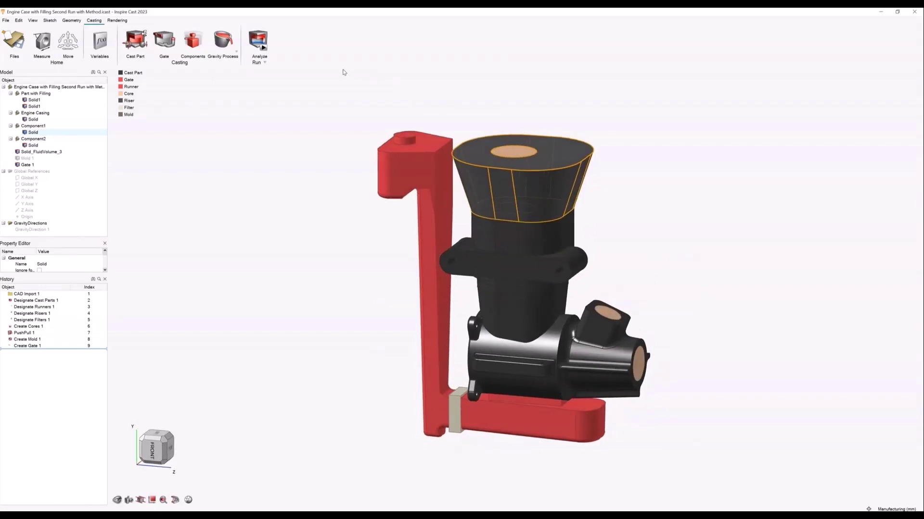
# Step: Open the second run's analysis results with the Filling stage temperature and play the filling animation
pyautogui.click(259, 37)
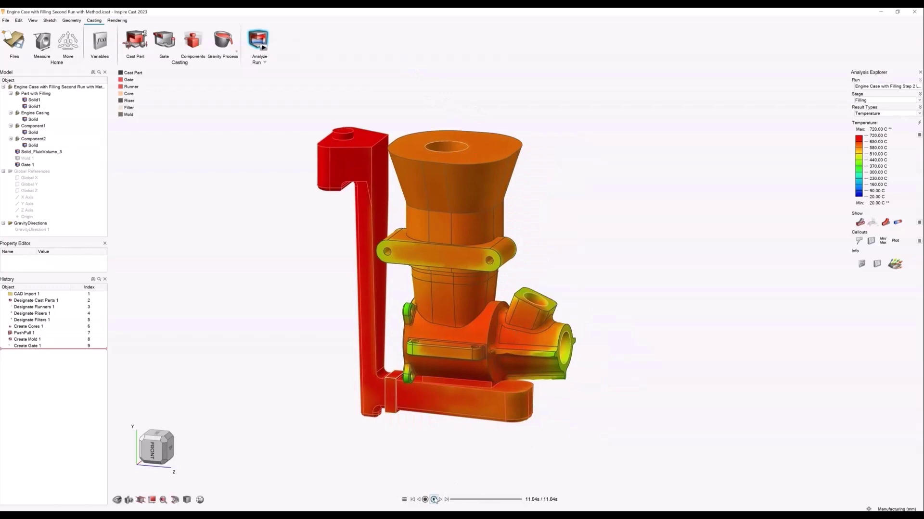
pyautogui.click(434, 500)
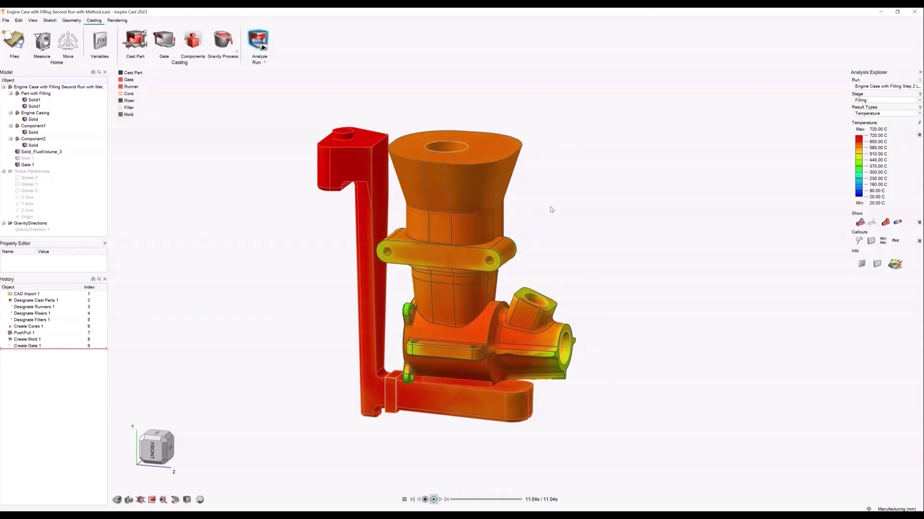
pyautogui.moveTo(692, 170); pyautogui.dragTo(702, 160, button='right')
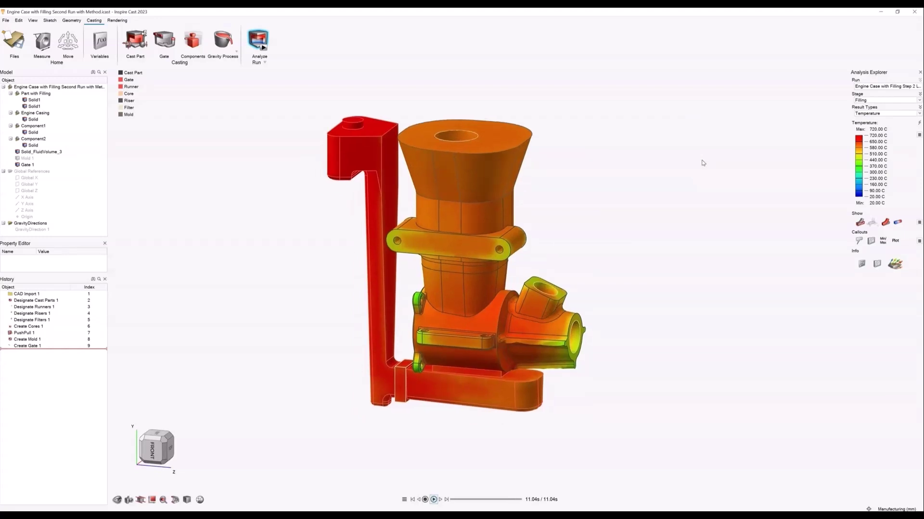
# Step: Show the Porosity result for the second run's Demolding stage
pyautogui.click(894, 113)
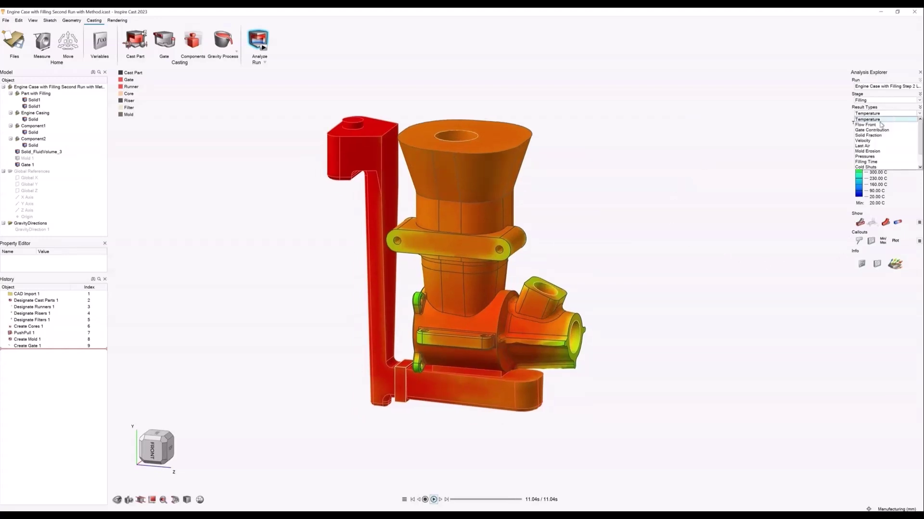
pyautogui.click(878, 100)
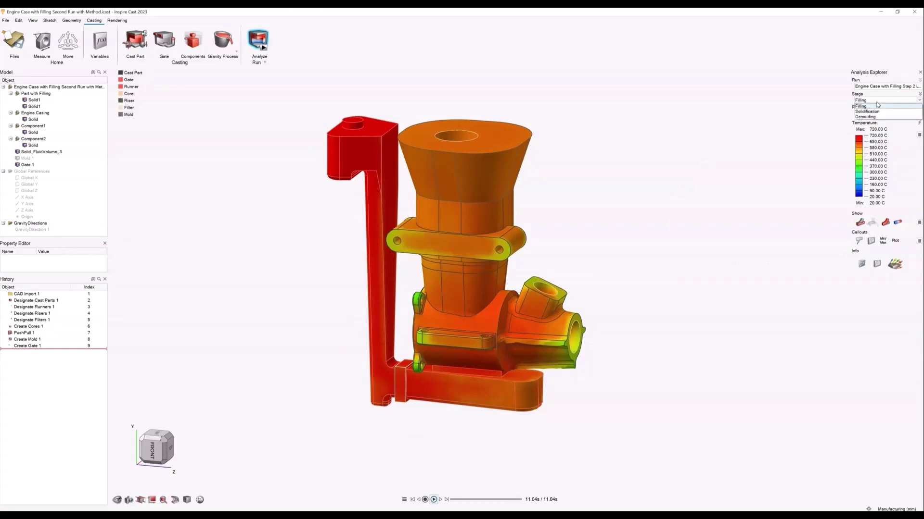
pyautogui.click(876, 118)
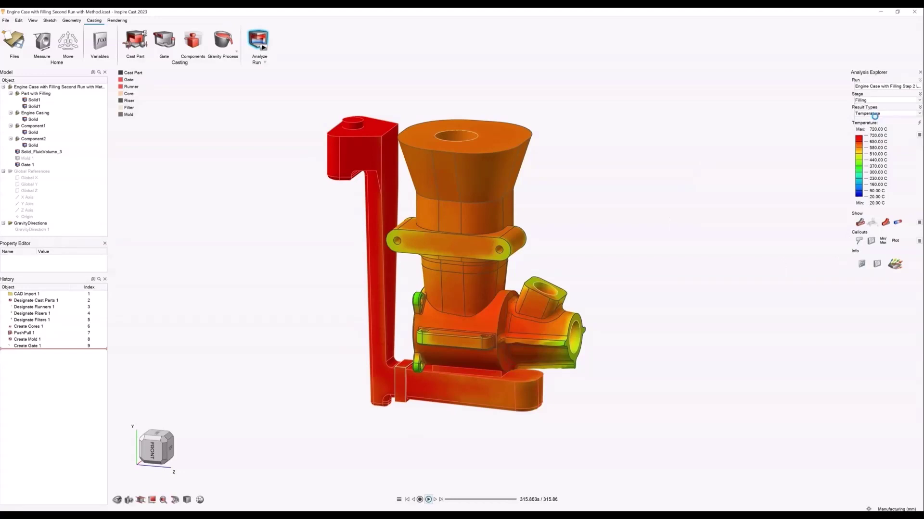
pyautogui.click(876, 115)
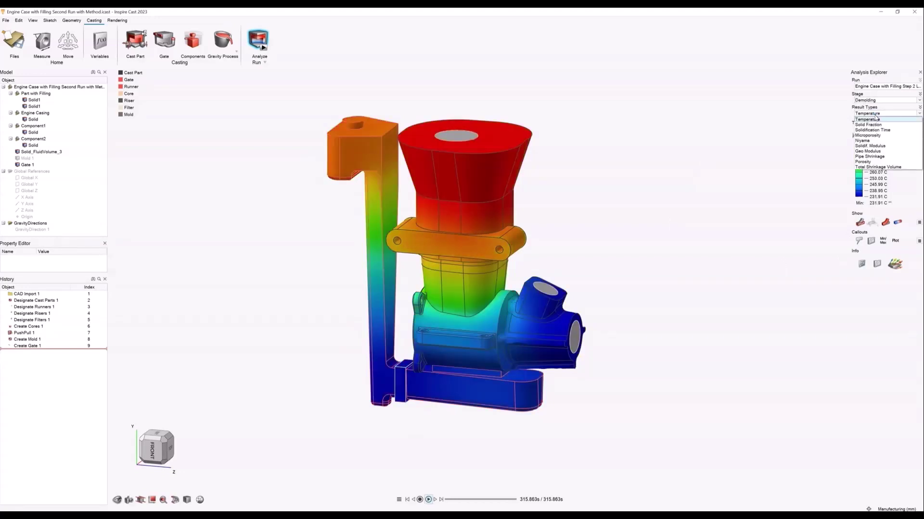
pyautogui.click(864, 161)
pyautogui.moveTo(628, 202)
pyautogui.mouseDown(button='middle')
pyautogui.moveTo(625, 186)
pyautogui.moveTo(624, 204)
pyautogui.mouseUp(button='middle')
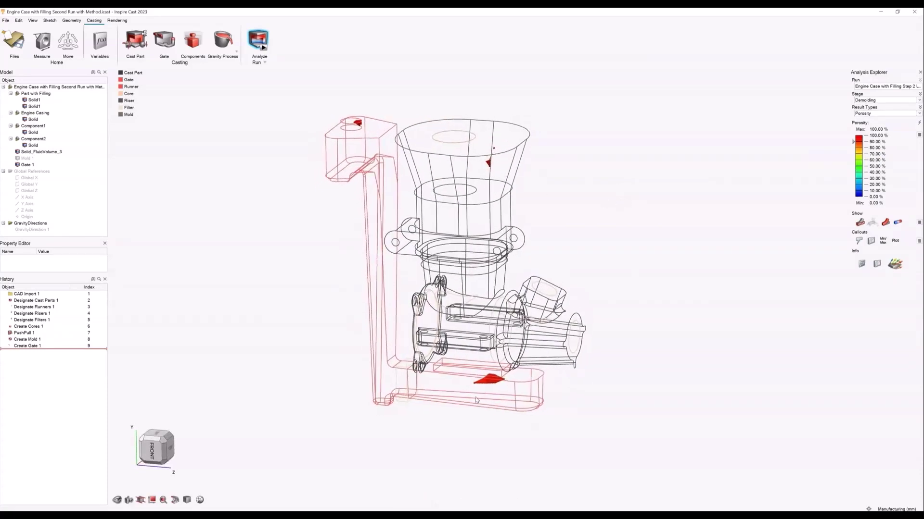
# Step: Examine the porosity region inside the horizontal runner beneath the engine case up close
pyautogui.moveTo(475, 398); pyautogui.dragTo(470, 366, button='middle')
pyautogui.scroll(2, 509, 381)
pyautogui.scroll(2, 510, 381)
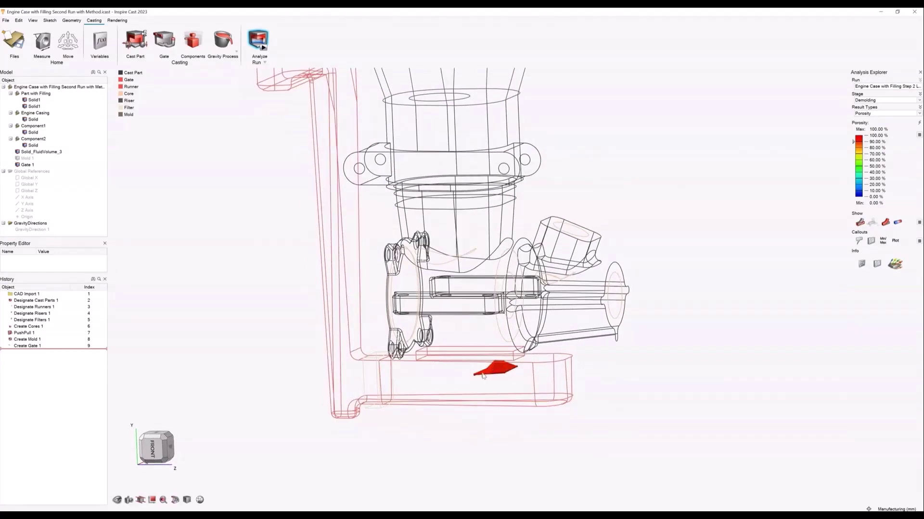
pyautogui.scroll(1, 492, 365)
pyautogui.moveTo(496, 366); pyautogui.dragTo(506, 373, button='middle')
pyautogui.scroll(-1, 506, 374)
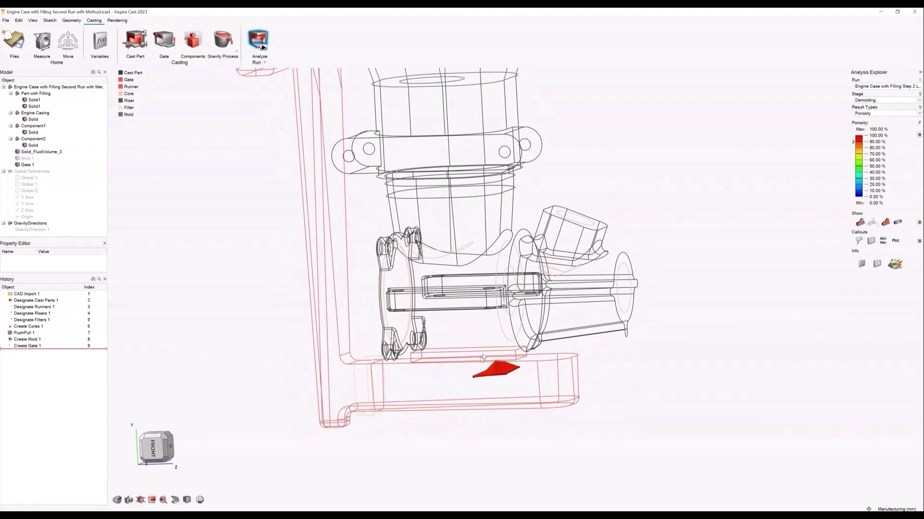
pyautogui.moveTo(496, 367); pyautogui.dragTo(499, 369, button='middle')
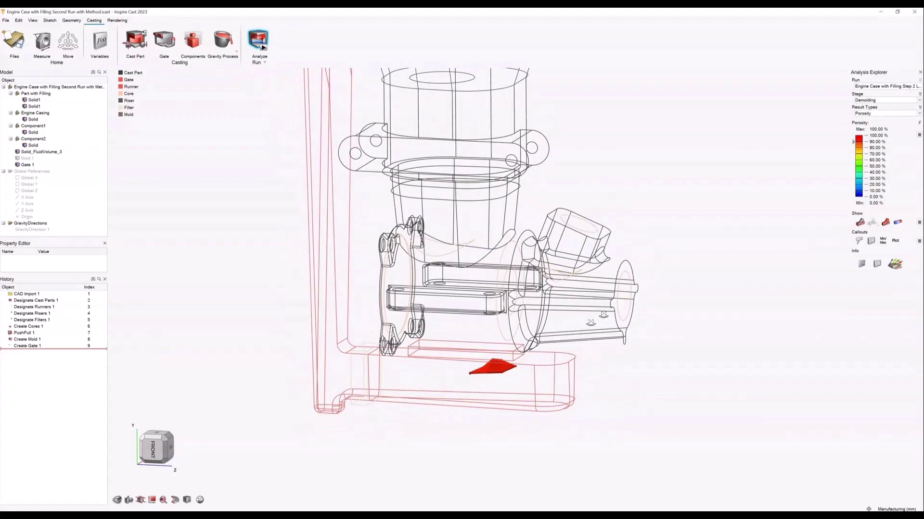
# Step: Show the Total Shrinkage Volume result for the Demolding stage with the whole casting in view
pyautogui.click(878, 114)
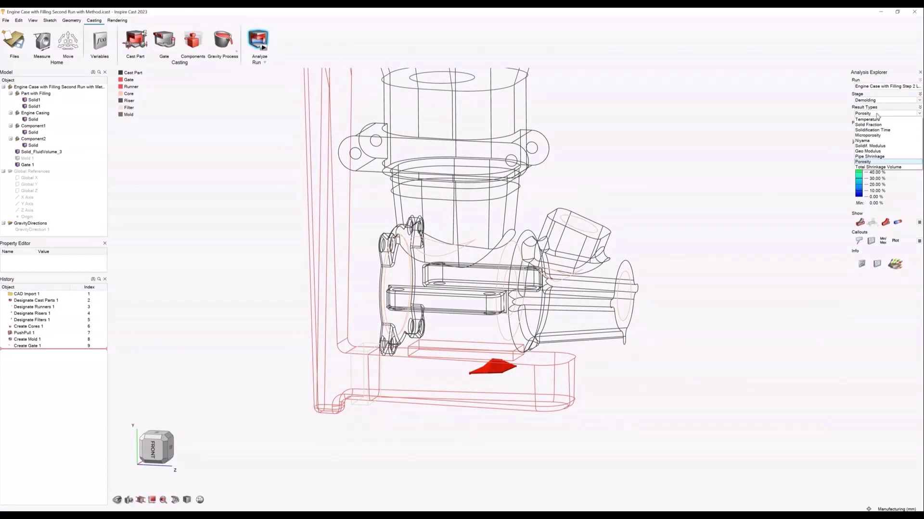
pyautogui.click(872, 165)
pyautogui.scroll(-2, 622, 240)
pyautogui.moveTo(607, 227); pyautogui.dragTo(604, 228, button='middle')
pyautogui.moveTo(604, 228); pyautogui.dragTo(583, 273, button='right')
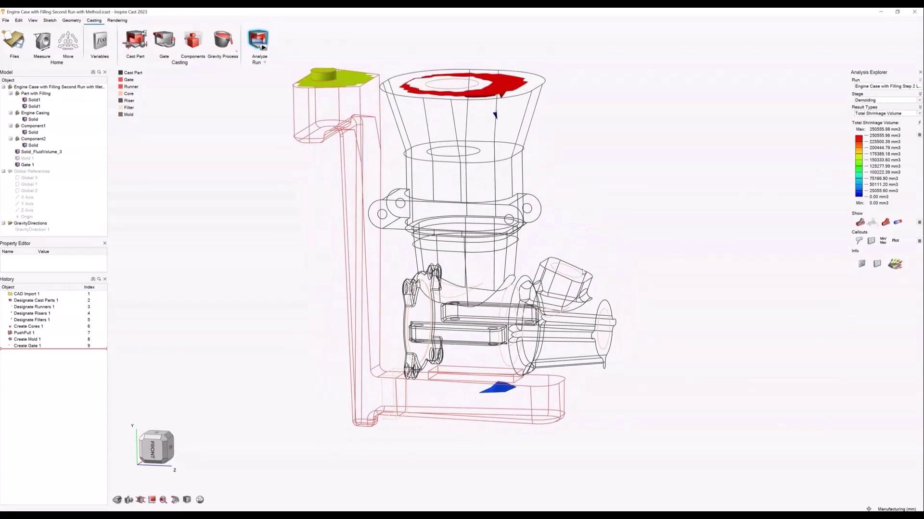
# Step: Probe the total shrinkage volume of the defect inside the horizontal runner with a callout
pyautogui.click(859, 241)
pyautogui.moveTo(503, 385)
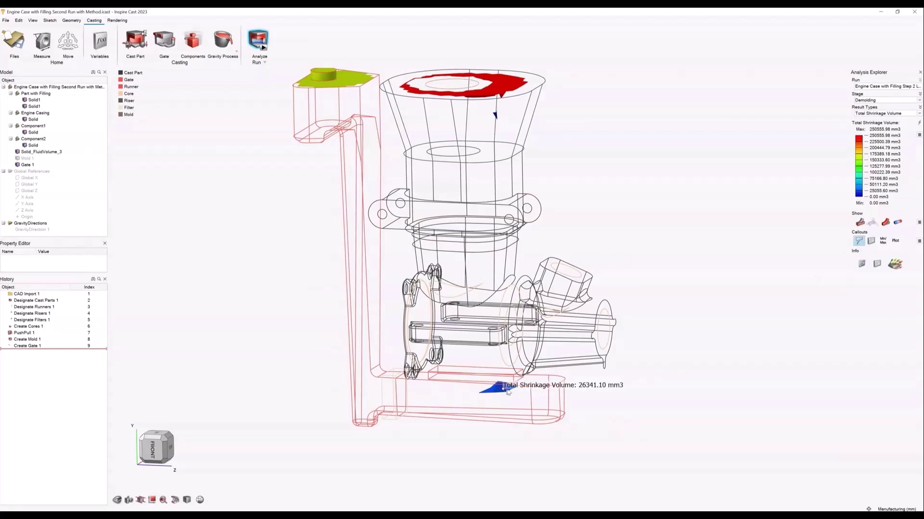
pyautogui.click(859, 242)
pyautogui.scroll(-2, 716, 329)
pyautogui.moveTo(725, 322); pyautogui.dragTo(704, 329, button='right')
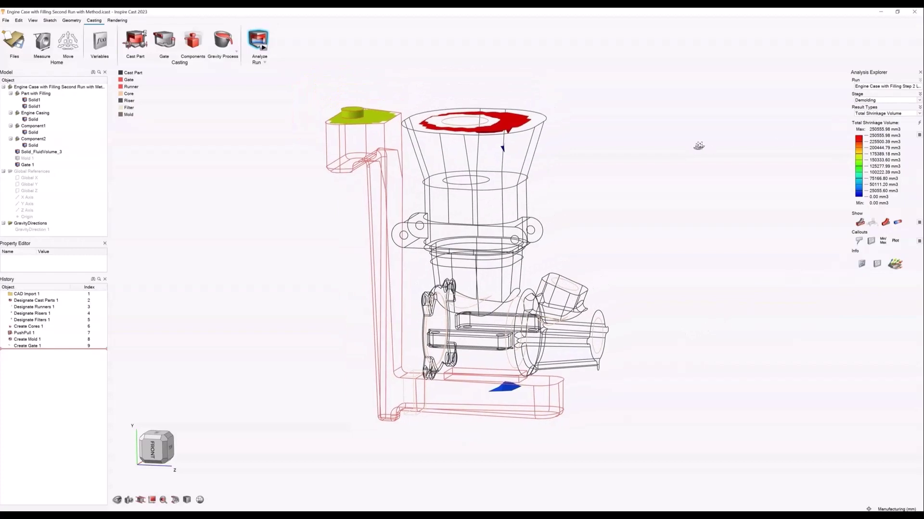
pyautogui.moveTo(699, 144); pyautogui.dragTo(704, 144, button='right')
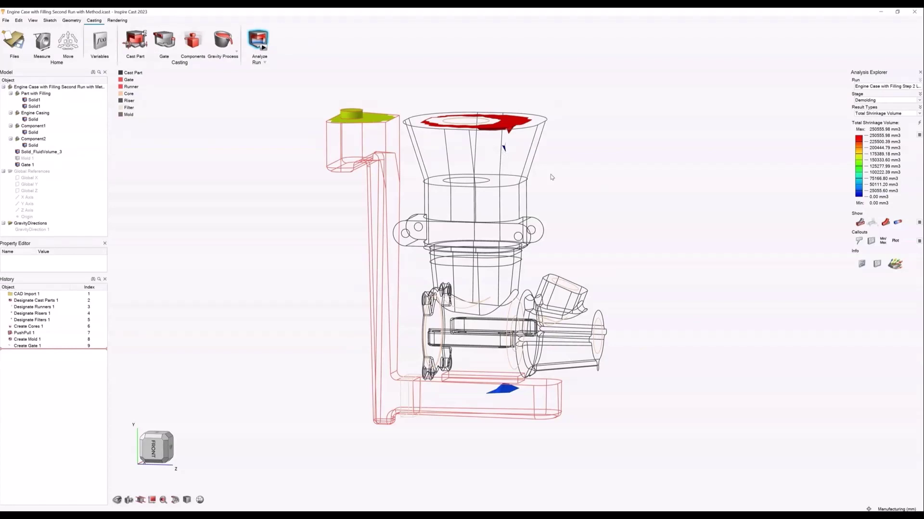
# Step: Leave the second run's analysis results and check the part mass in the Gravity Process Setup
pyautogui.moveTo(646, 201); pyautogui.dragTo(606, 218, button='right')
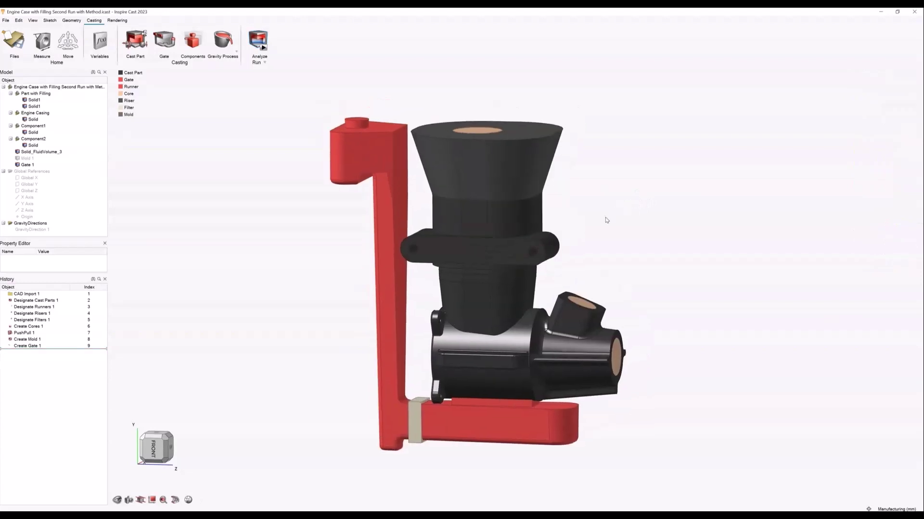
pyautogui.scroll(-1, 605, 220)
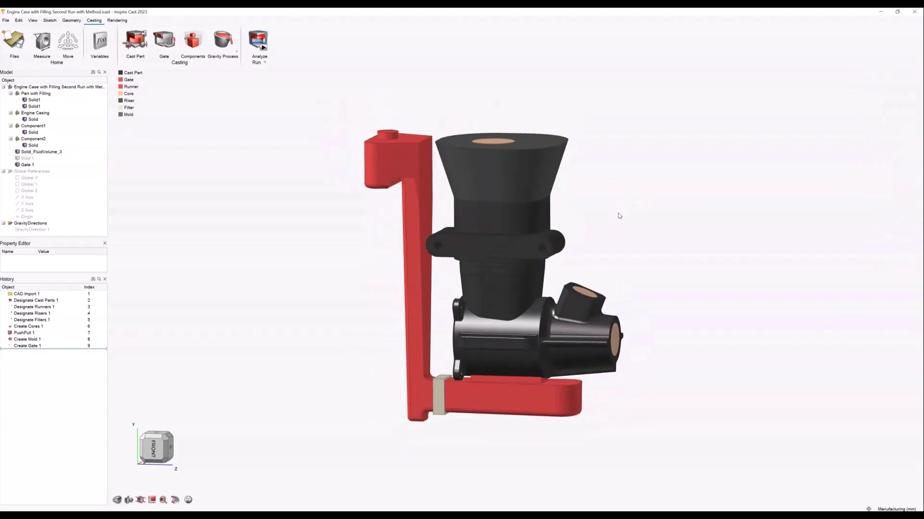
pyautogui.click(224, 42)
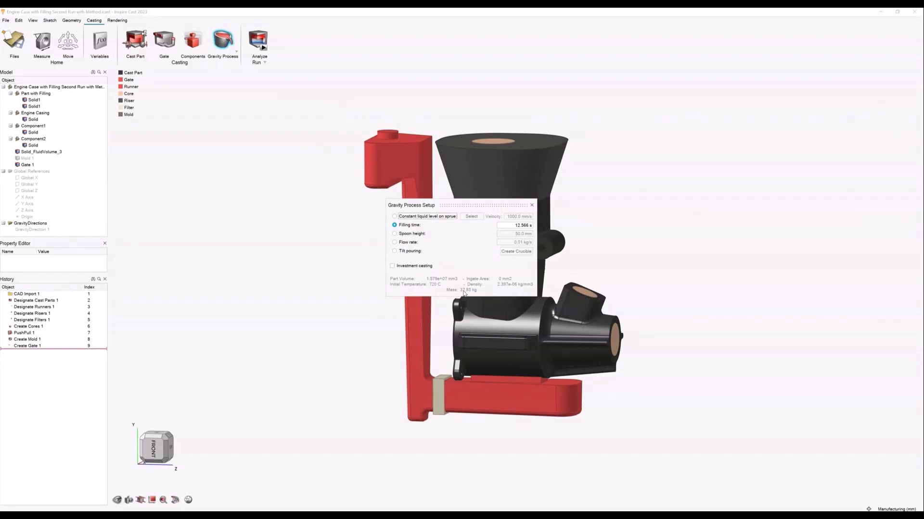
pyautogui.click(531, 205)
pyautogui.moveTo(589, 204); pyautogui.dragTo(580, 204, button='middle')
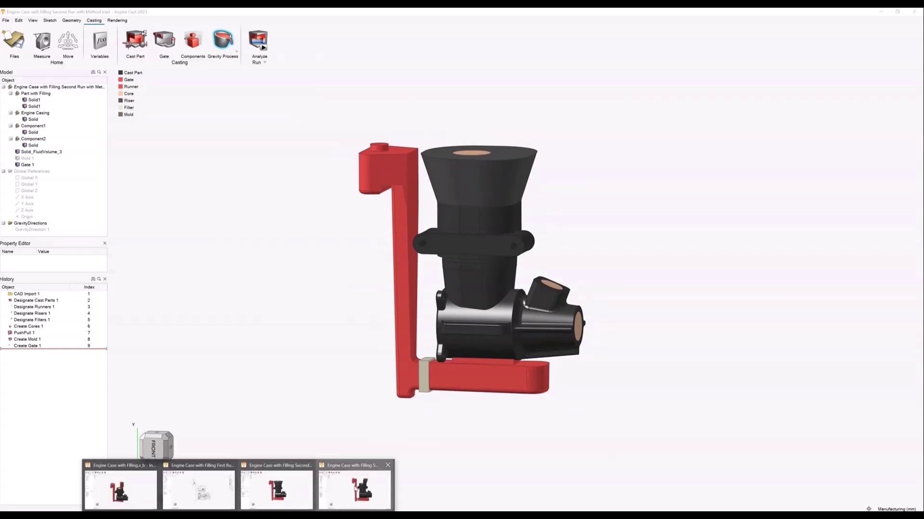
# Step: Switch to the Engine Case with Filling Step 3 Smaller Feed larger Yield model and inspect its reduced riser and Basic Process Setup mass
pyautogui.click(355, 488)
pyautogui.moveTo(630, 268); pyautogui.dragTo(621, 344, button='right')
pyautogui.moveTo(621, 345); pyautogui.dragTo(597, 342, button='middle')
pyautogui.moveTo(653, 268)
pyautogui.mouseDown(button='right')
pyautogui.moveTo(651, 284)
pyautogui.moveTo(663, 264)
pyautogui.moveTo(656, 282)
pyautogui.mouseUp(button='right')
pyautogui.moveTo(504, 167); pyautogui.dragTo(620, 299, button='right')
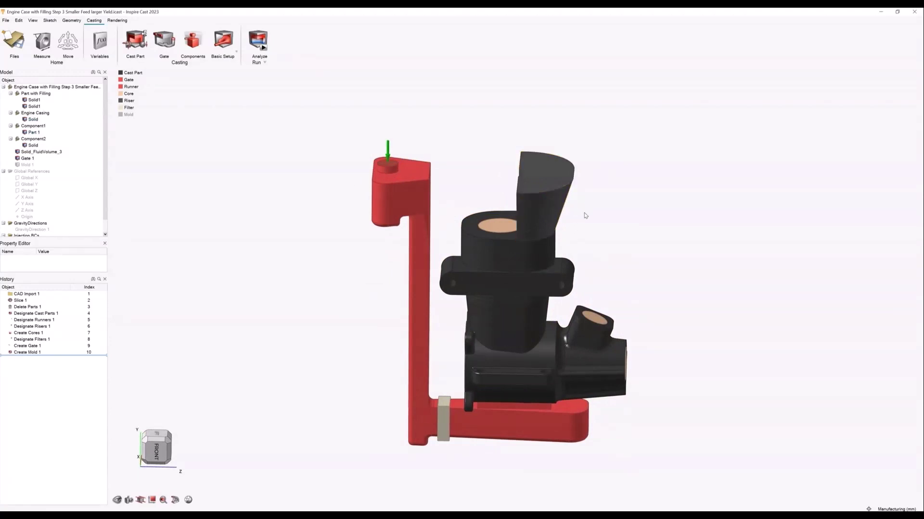
pyautogui.moveTo(583, 213)
pyautogui.mouseDown(button='right')
pyautogui.moveTo(600, 209)
pyautogui.moveTo(600, 227)
pyautogui.moveTo(579, 209)
pyautogui.moveTo(587, 217)
pyautogui.mouseUp(button='right')
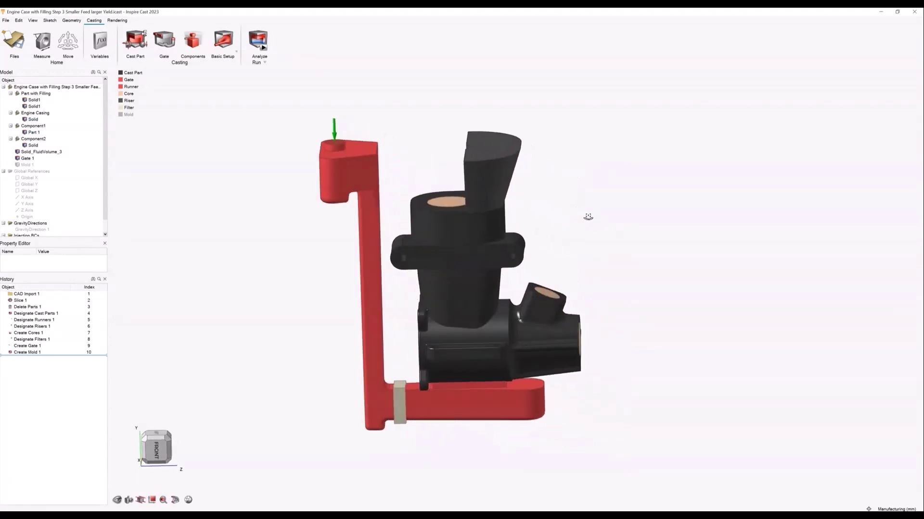
pyautogui.click(222, 41)
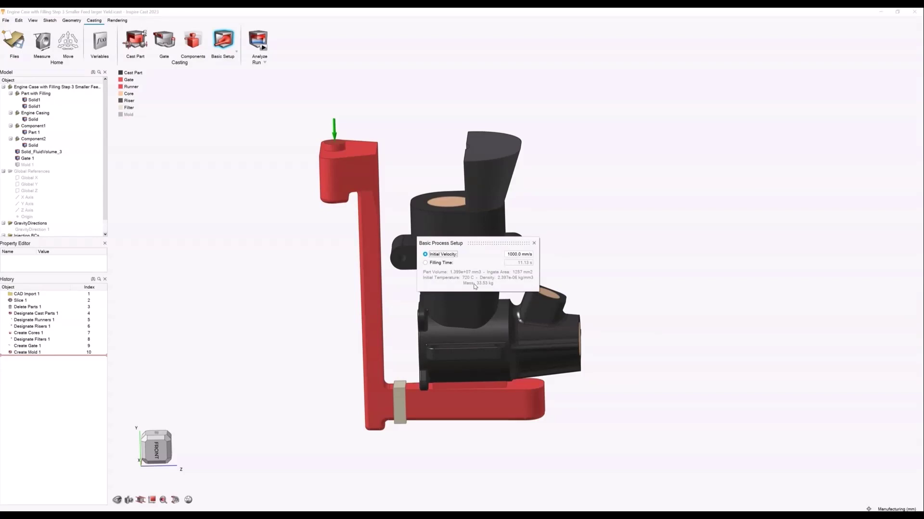
pyautogui.click(534, 243)
# Step: Open the Better Yield run's results and examine the Porosity result for the Demolding stage in the riser and runner
pyautogui.click(260, 41)
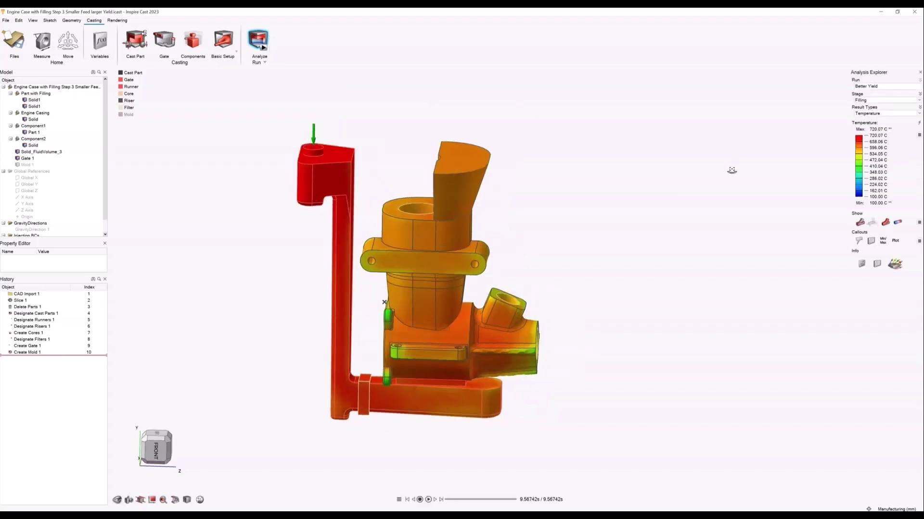
pyautogui.click(874, 100)
pyautogui.click(871, 108)
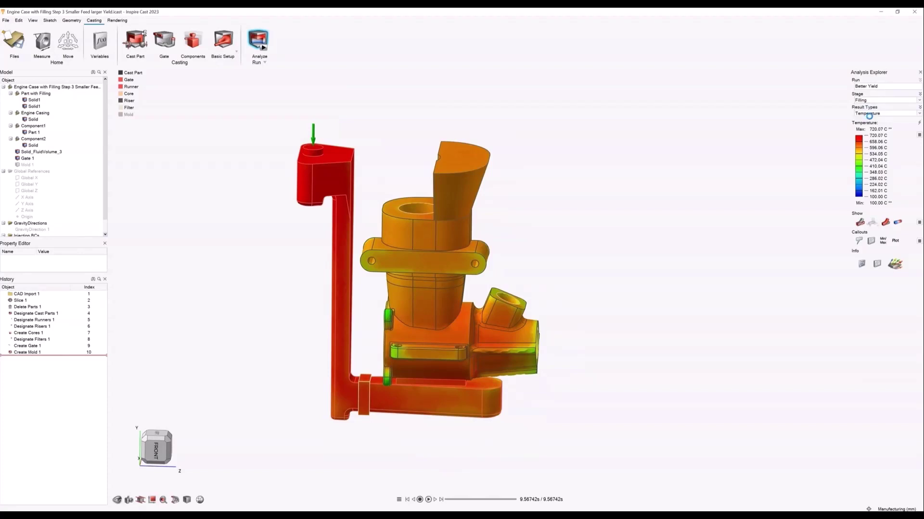
pyautogui.click(872, 115)
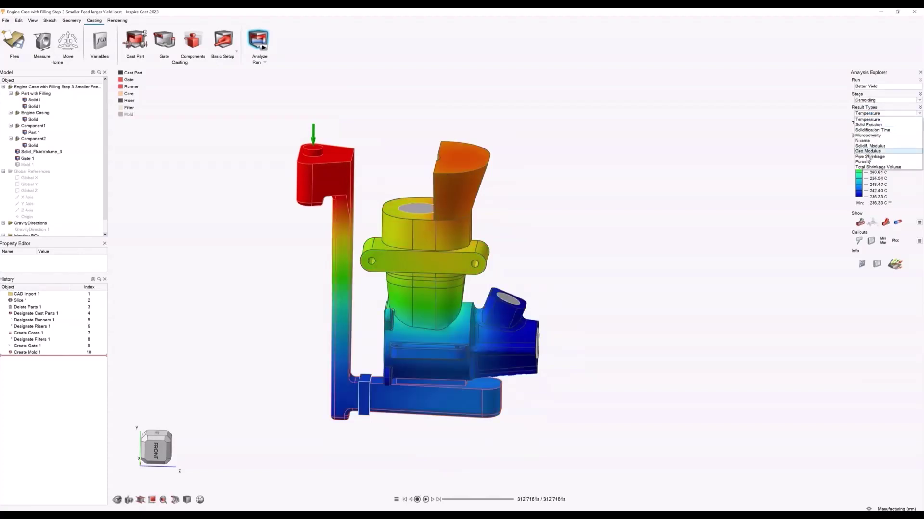
pyautogui.click(868, 165)
pyautogui.moveTo(566, 235); pyautogui.dragTo(535, 208, button='middle')
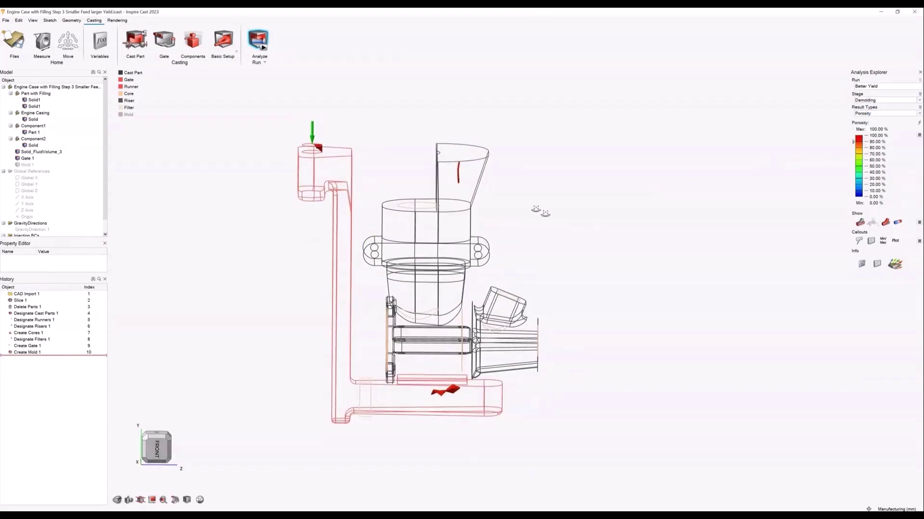
pyautogui.moveTo(461, 173)
pyautogui.mouseDown(button='middle')
pyautogui.moveTo(484, 160)
pyautogui.moveTo(464, 178)
pyautogui.mouseUp(button='middle')
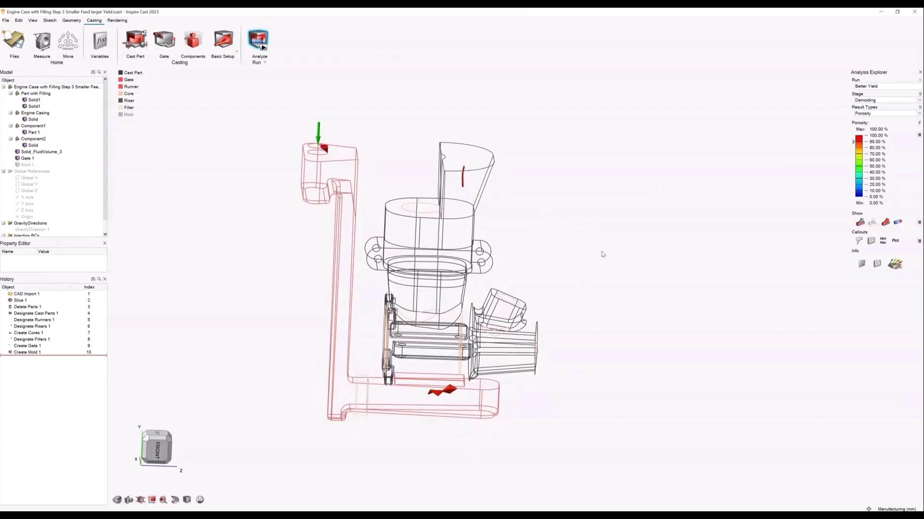
pyautogui.moveTo(603, 255); pyautogui.dragTo(603, 194, button='middle')
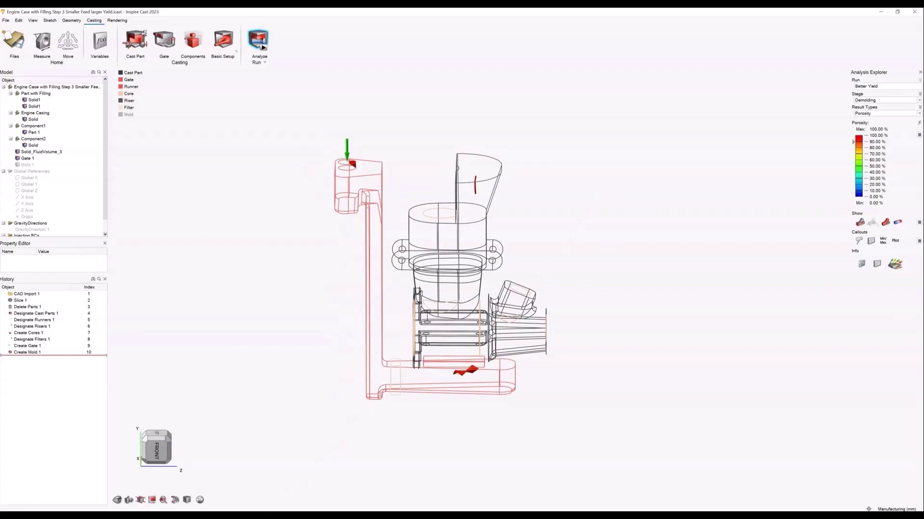
# Step: Switch to the wheelhouse model in Altair Inspire Form and inspect the notch and edge thickness of the sheet metal part
pyautogui.moveTo(290, 516)
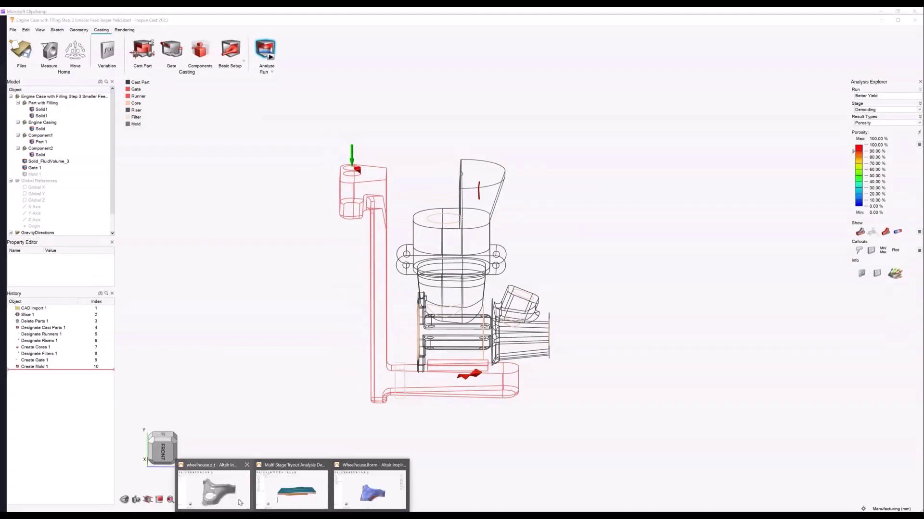
pyautogui.click(227, 497)
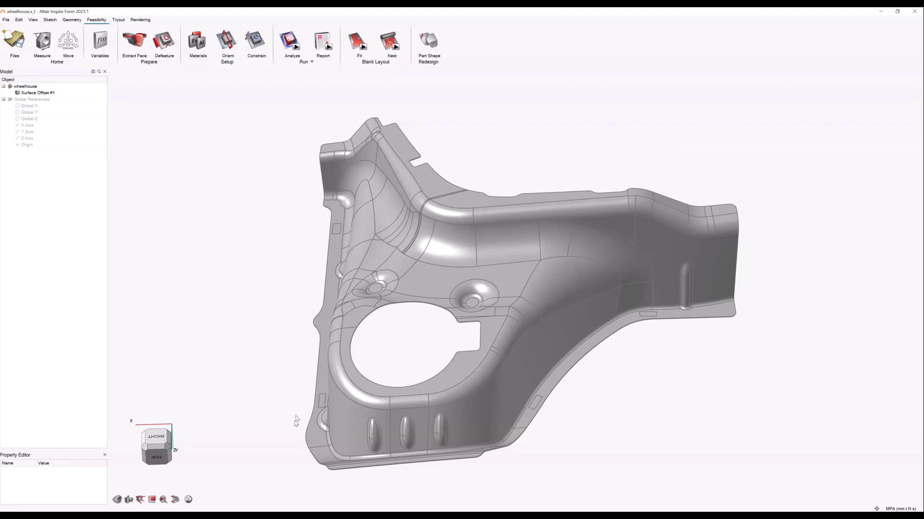
pyautogui.scroll(5, 428, 163)
pyautogui.scroll(8, 423, 159)
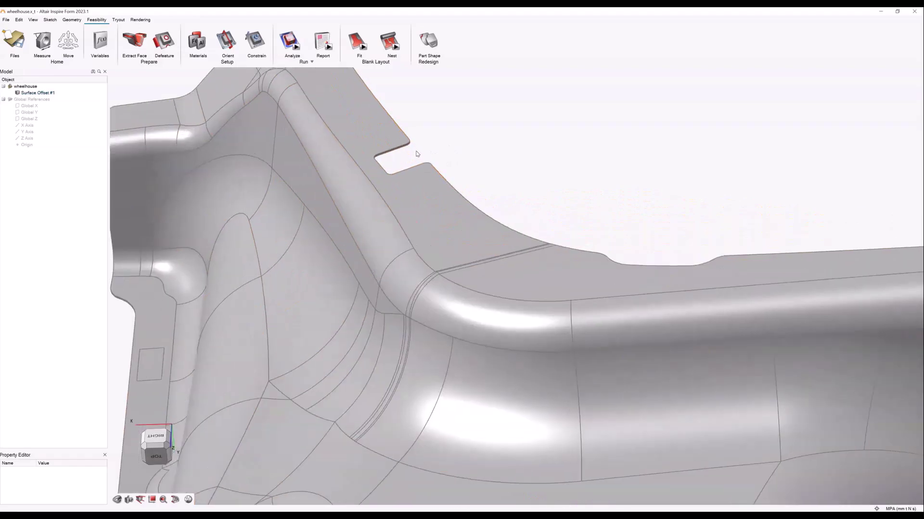
pyautogui.scroll(-10, 418, 143)
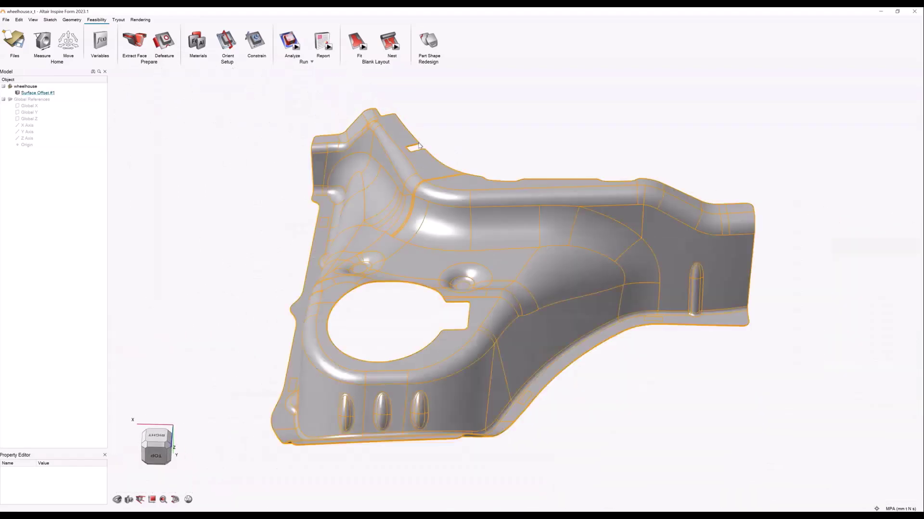
pyautogui.moveTo(418, 143); pyautogui.dragTo(414, 161, button='right')
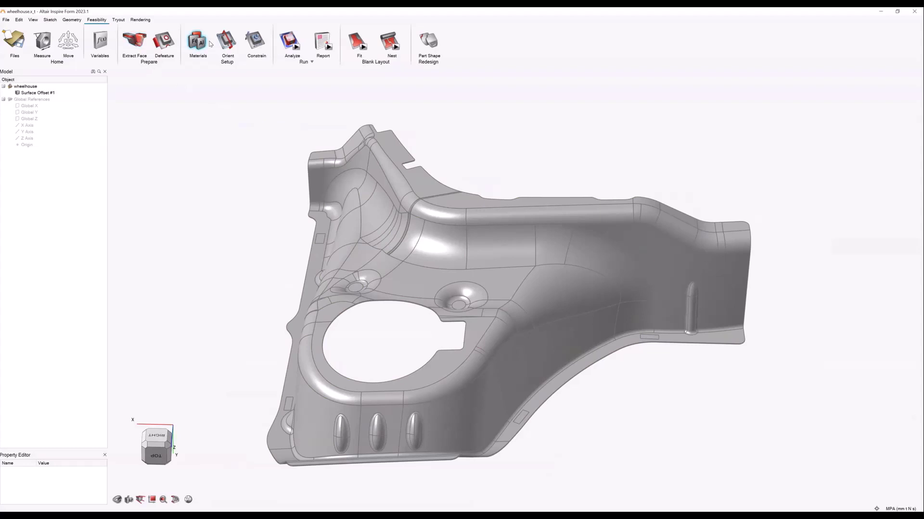
# Step: Extract the midsurface of the wheelhouse part with Extract Face and check the result around the edge notch
pyautogui.click(135, 43)
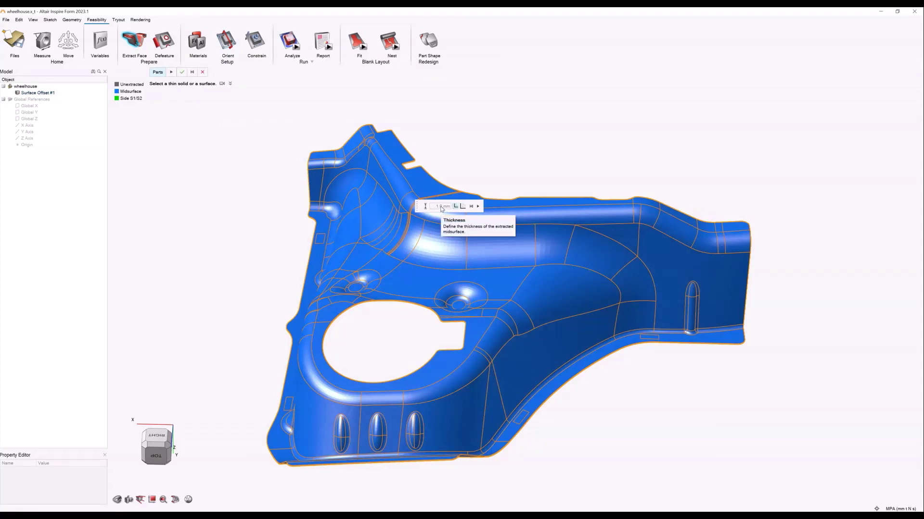
pyautogui.click(478, 207)
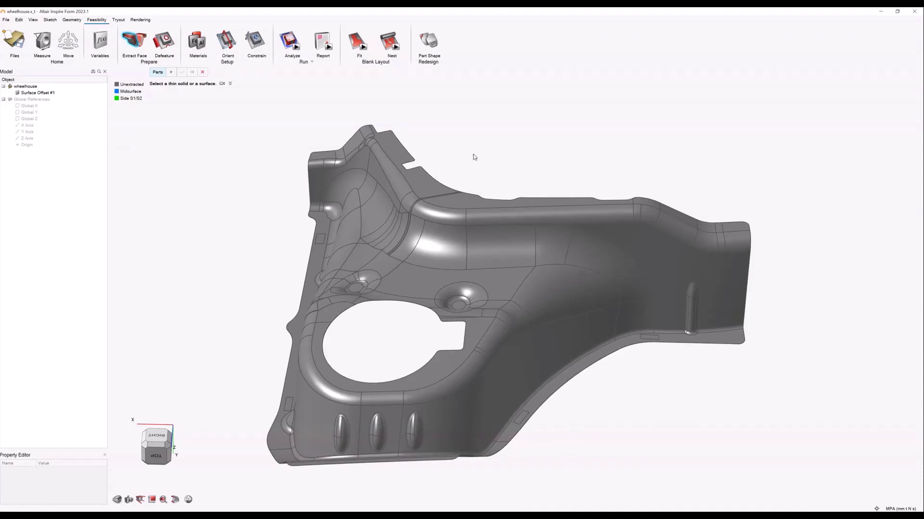
pyautogui.scroll(5, 416, 164)
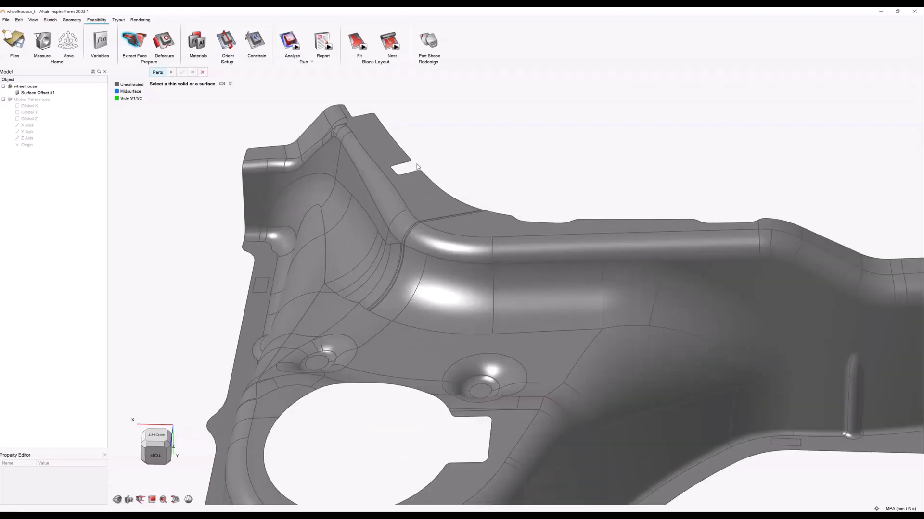
pyautogui.scroll(-5, 416, 167)
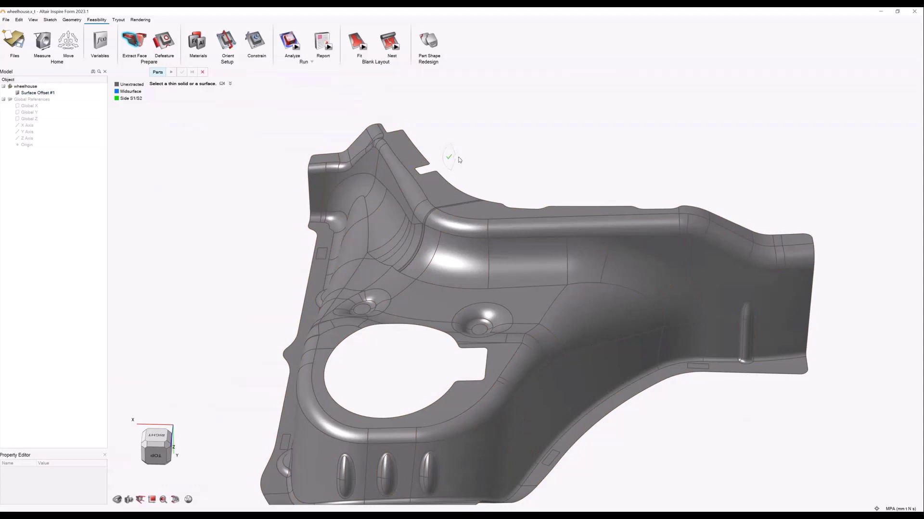
# Step: Finish the face extraction and check the thickness assigned to the extracted wheelhouse surface
pyautogui.click(450, 158)
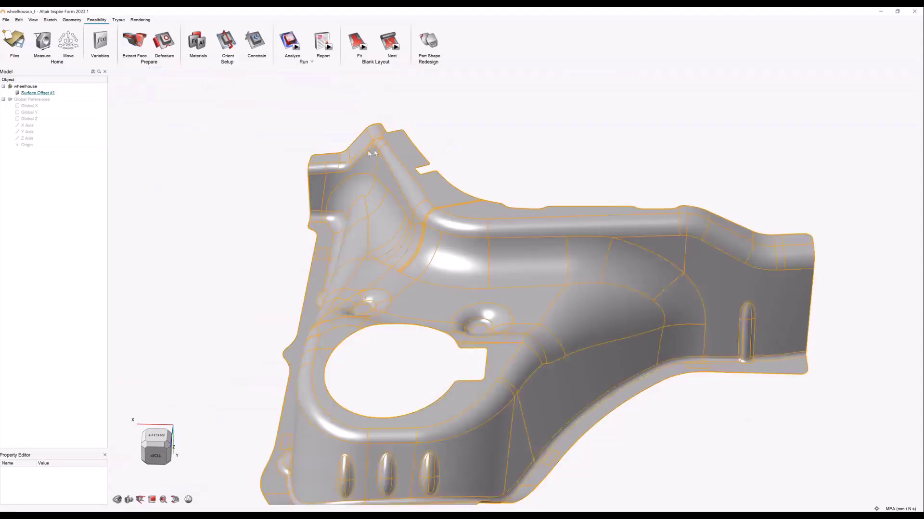
pyautogui.rightClick(367, 154)
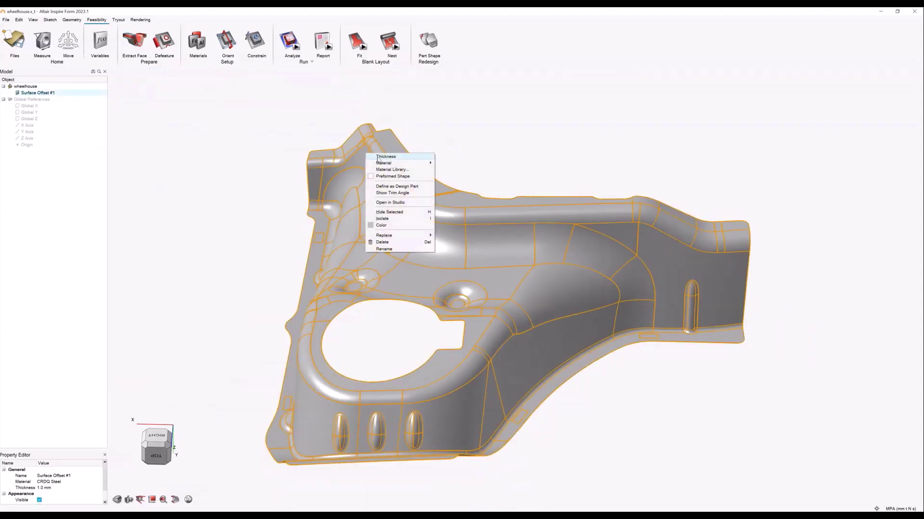
pyautogui.click(378, 157)
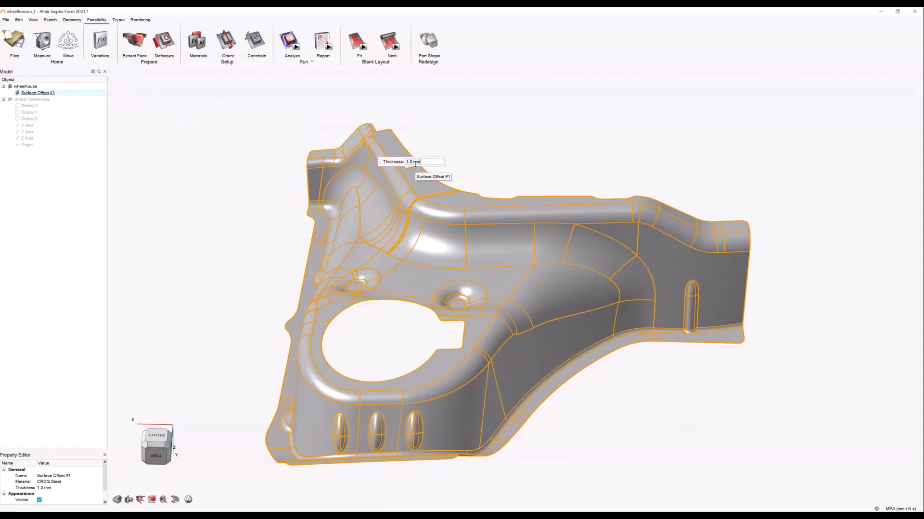
pyautogui.click(450, 145)
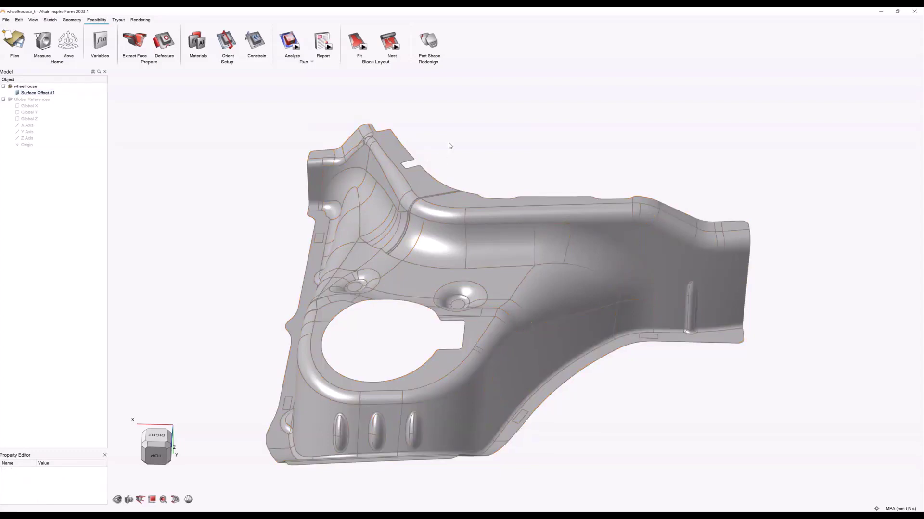
# Step: Defeature the wheelhouse surface by filling the large keyhole-shaped hole and closing the edge notch with a cutout between its start and end points
pyautogui.click(164, 42)
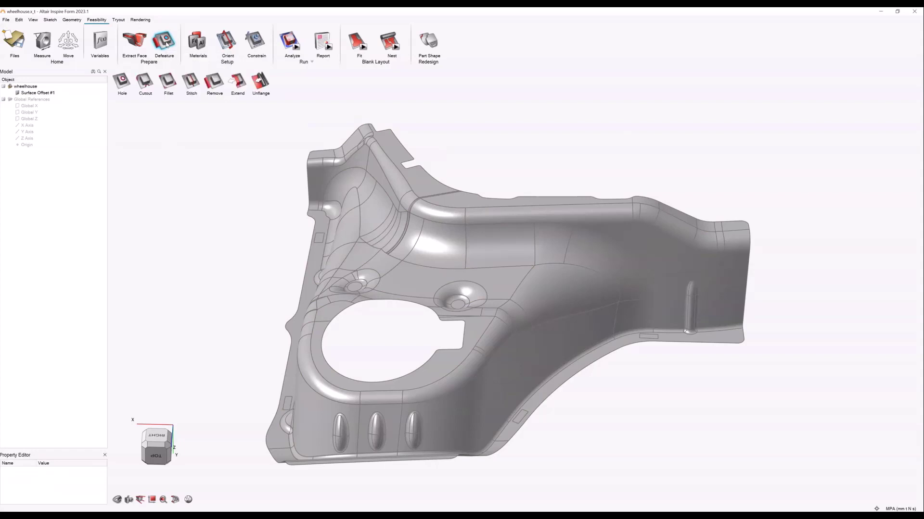
pyautogui.click(121, 81)
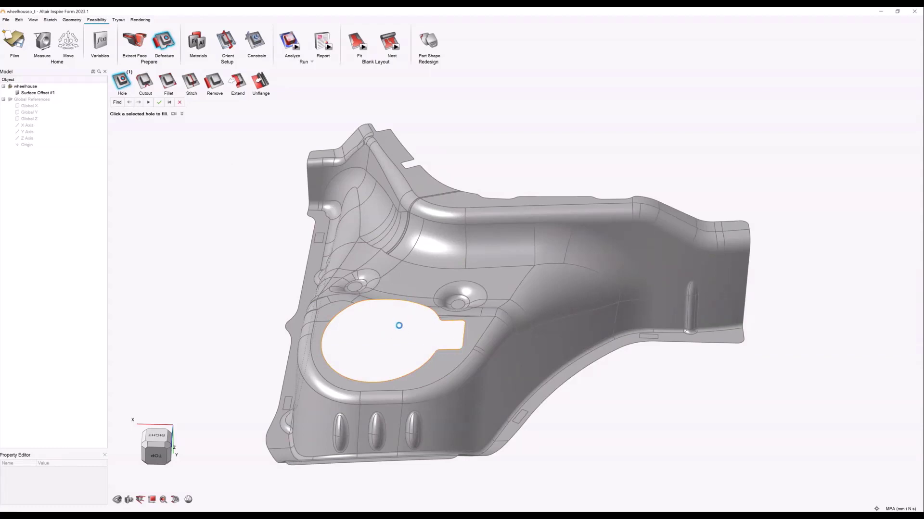
pyautogui.click(146, 83)
pyautogui.scroll(5, 409, 154)
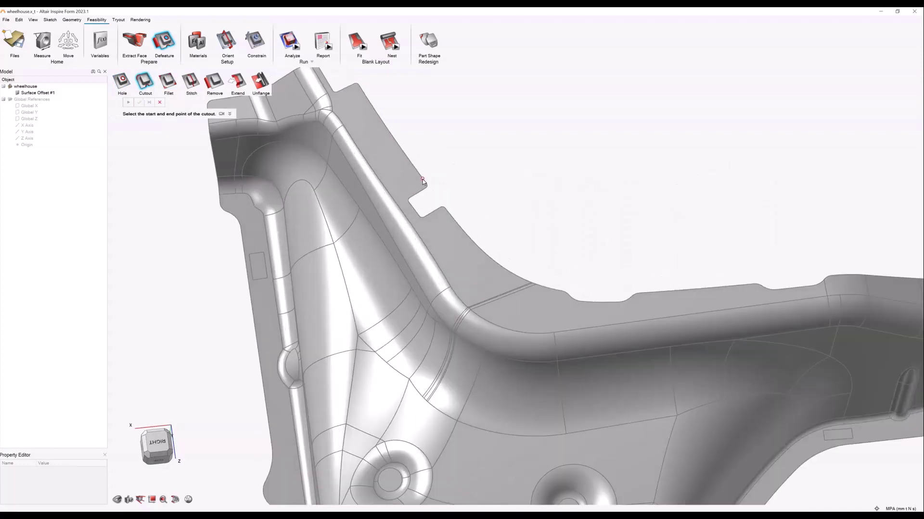
pyautogui.scroll(5, 422, 179)
pyautogui.click(423, 179)
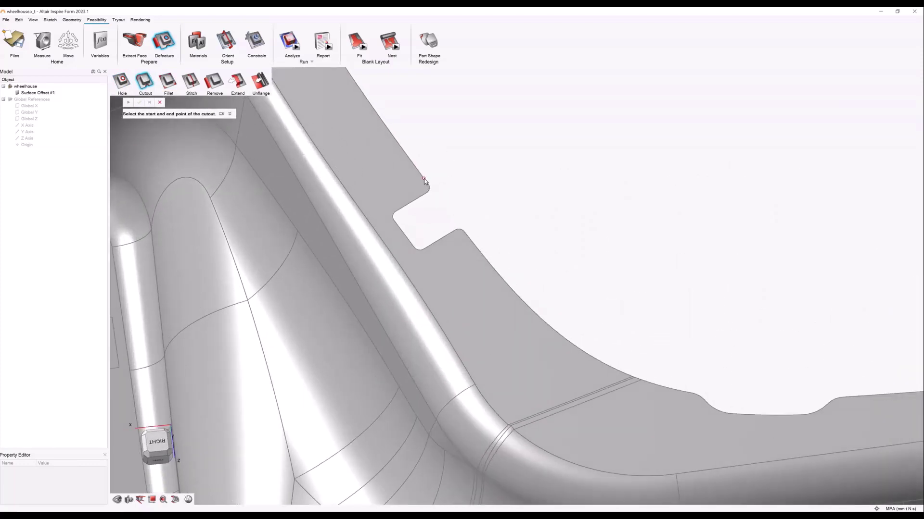
pyautogui.click(466, 236)
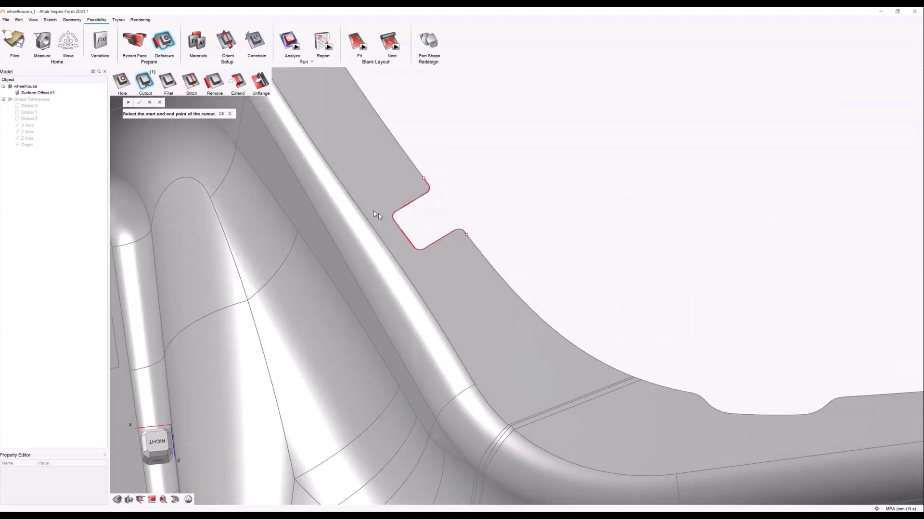
pyautogui.click(128, 102)
pyautogui.scroll(-5, 449, 224)
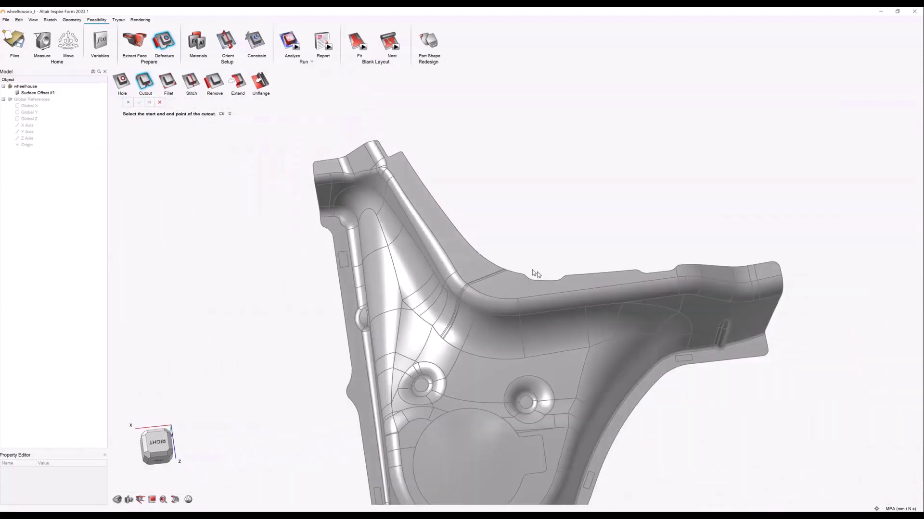
pyautogui.scroll(-3, 574, 227)
pyautogui.moveTo(574, 227); pyautogui.dragTo(576, 199, button='middle')
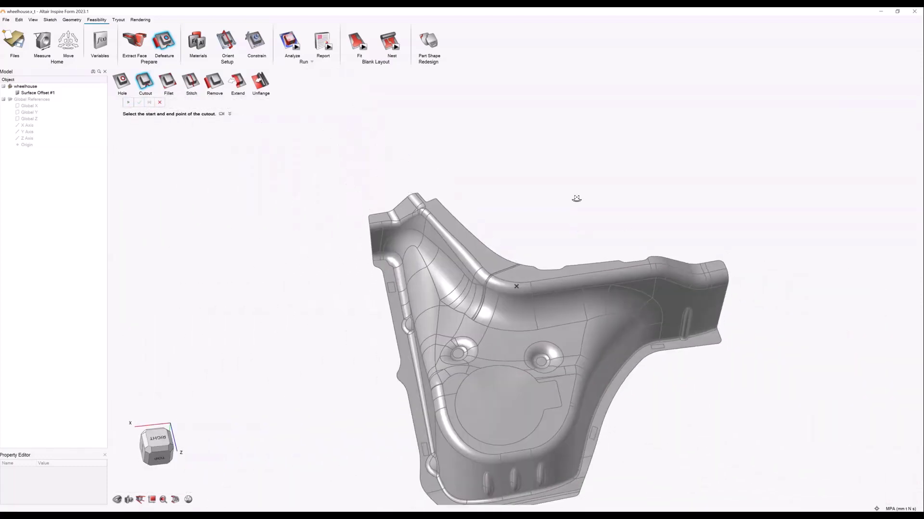
pyautogui.rightClick(560, 210)
pyautogui.moveTo(551, 209)
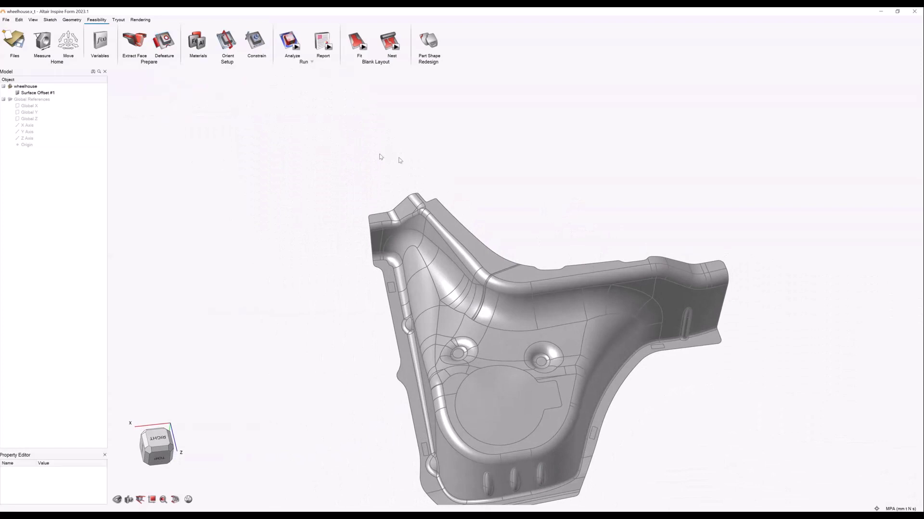
# Step: Browse the aluminium and steel material libraries and create SAE_J2340_CR_180B_Bake_Hard as a user material
pyautogui.moveTo(272, 144); pyautogui.dragTo(328, 130, button='middle')
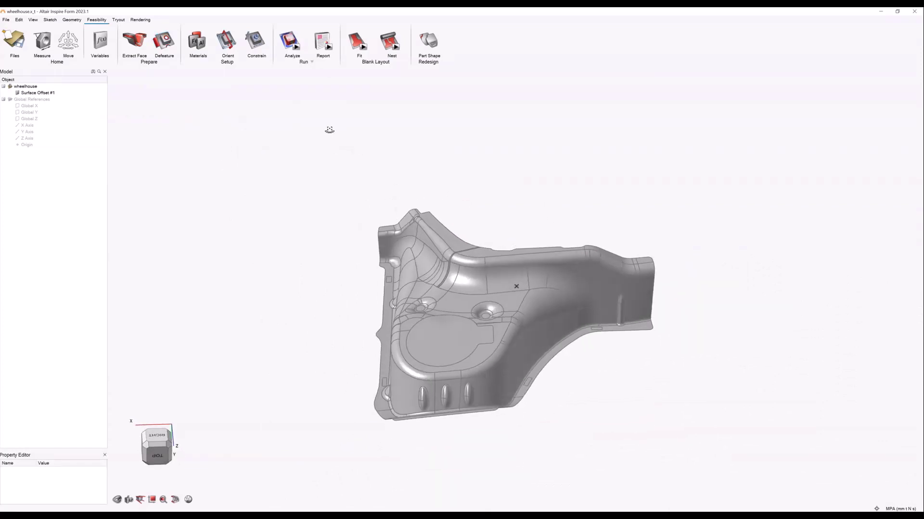
pyautogui.click(201, 45)
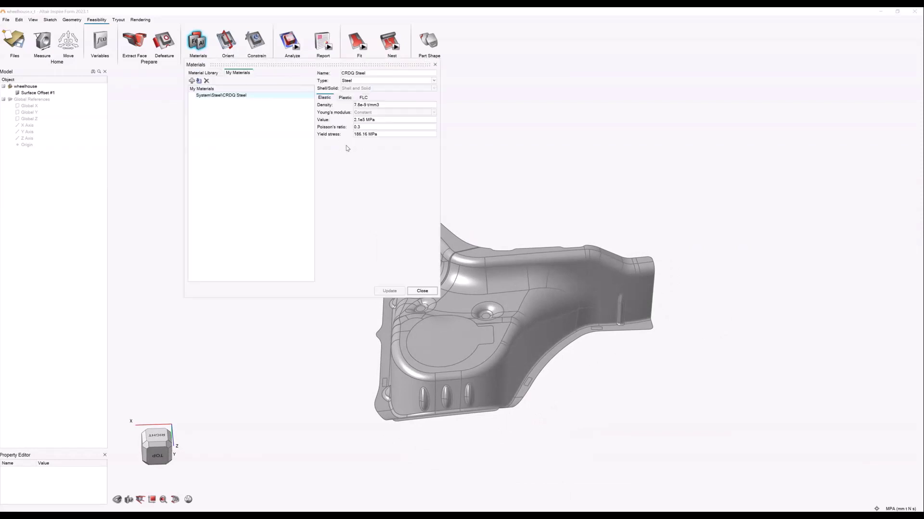
pyautogui.click(206, 73)
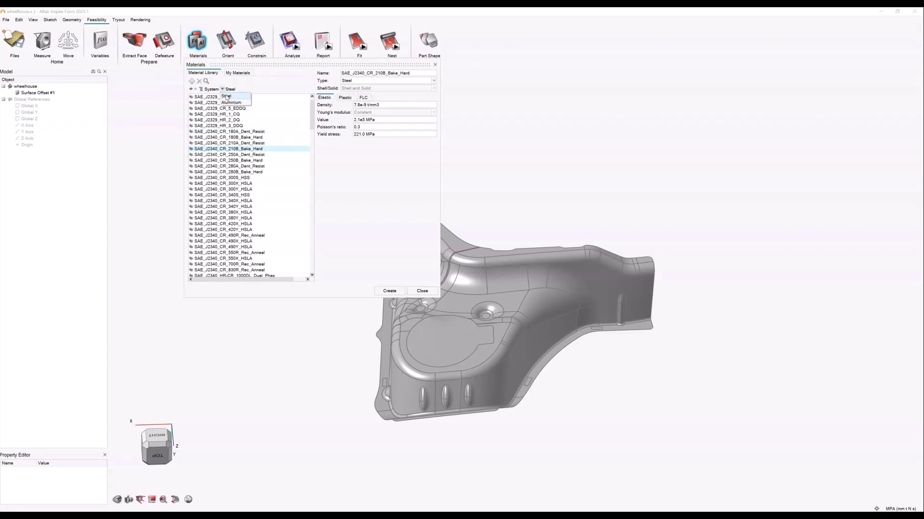
pyautogui.click(227, 103)
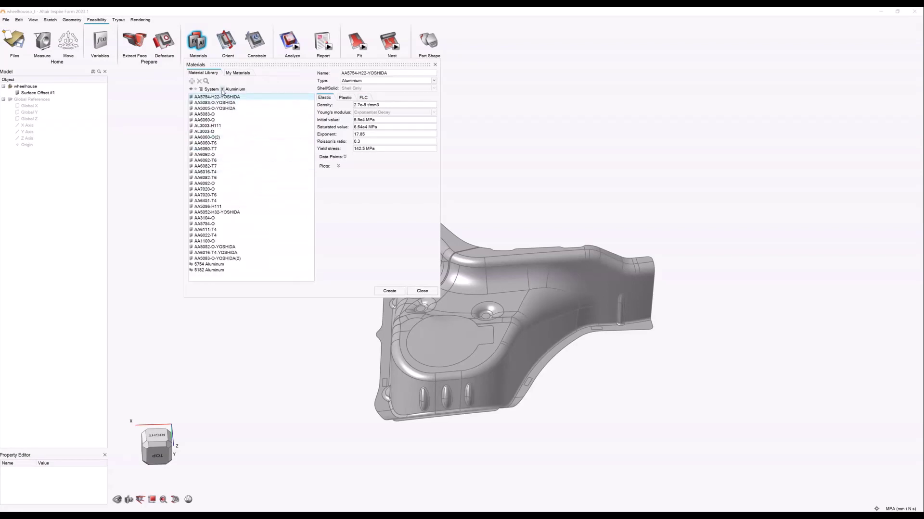
pyautogui.click(222, 90)
pyautogui.click(226, 96)
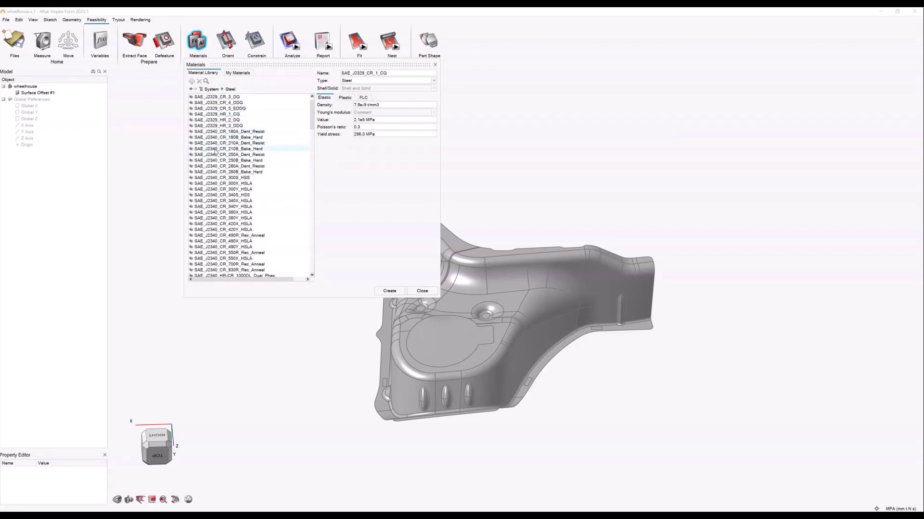
pyautogui.click(224, 137)
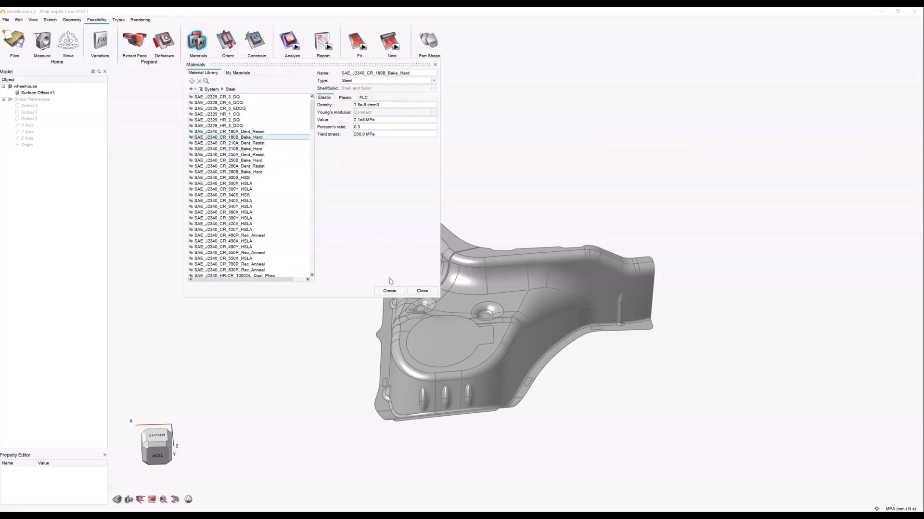
pyautogui.click(390, 291)
pyautogui.click(421, 291)
# Step: Assign the SAE_J2340_CR_180B_Bake_Hard_UserMat1 material to the wheelhouse surface
pyautogui.rightClick(425, 234)
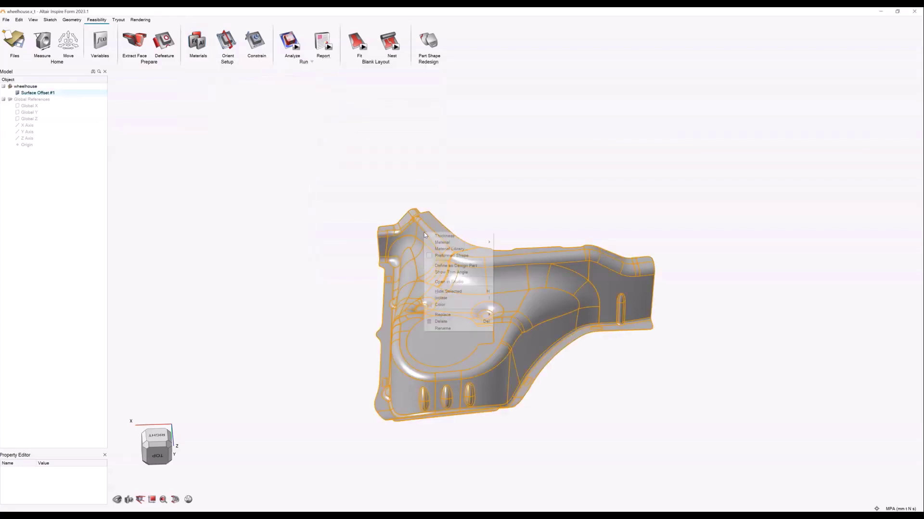
pyautogui.moveTo(438, 243)
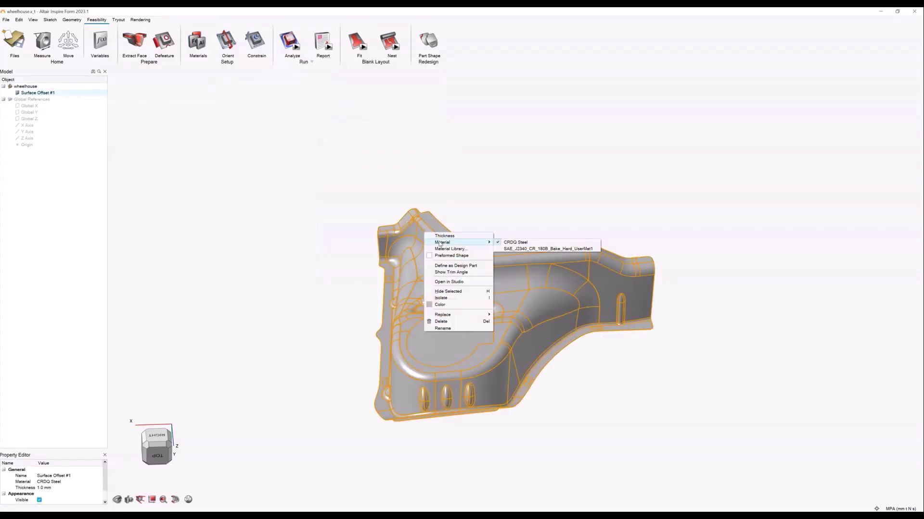
pyautogui.click(511, 250)
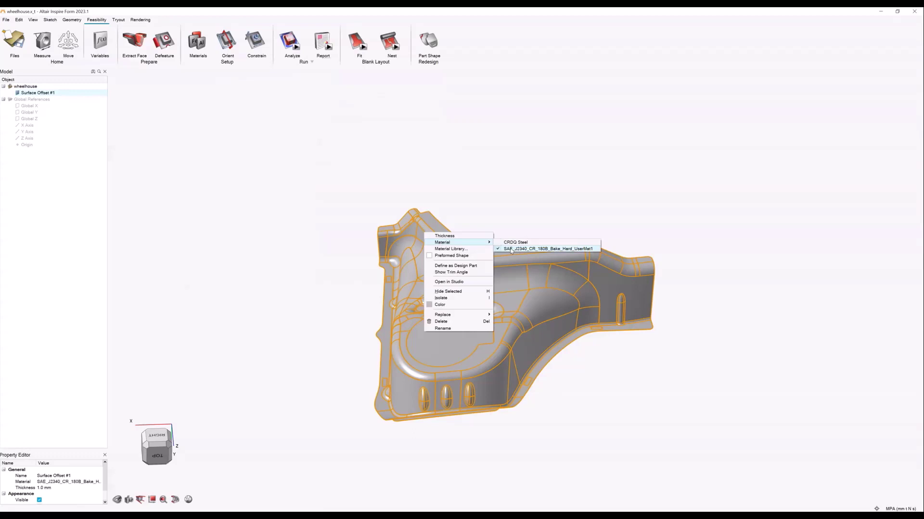
pyautogui.click(469, 199)
pyautogui.moveTo(389, 171); pyautogui.dragTo(375, 172, button='right')
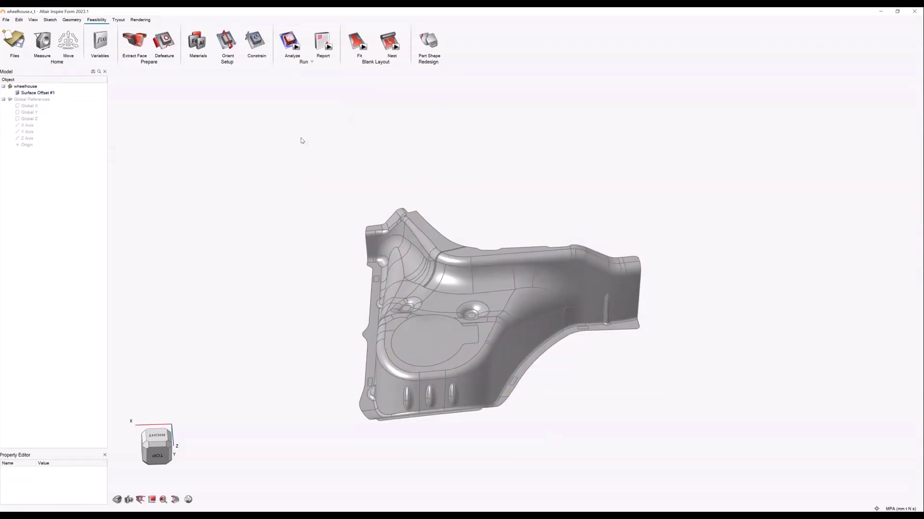
# Step: Add a stamping direction to the wheelhouse surface and inspect its orientation plane around the part
pyautogui.moveTo(378, 147); pyautogui.dragTo(326, 123, button='middle')
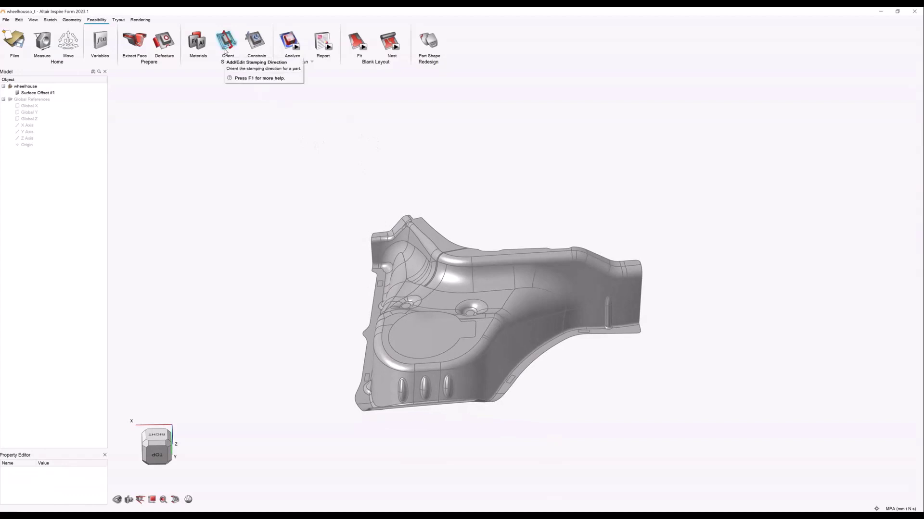
pyautogui.click(225, 43)
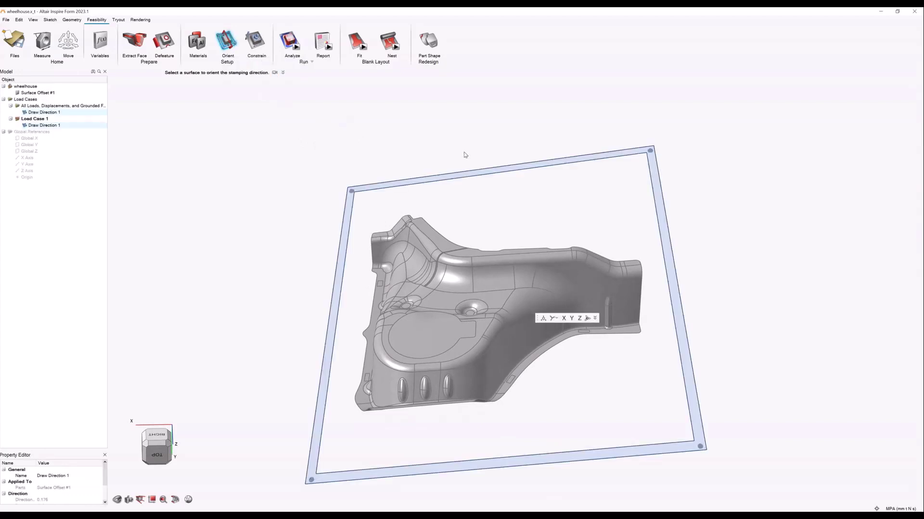
pyautogui.moveTo(464, 152); pyautogui.dragTo(499, 133, button='middle')
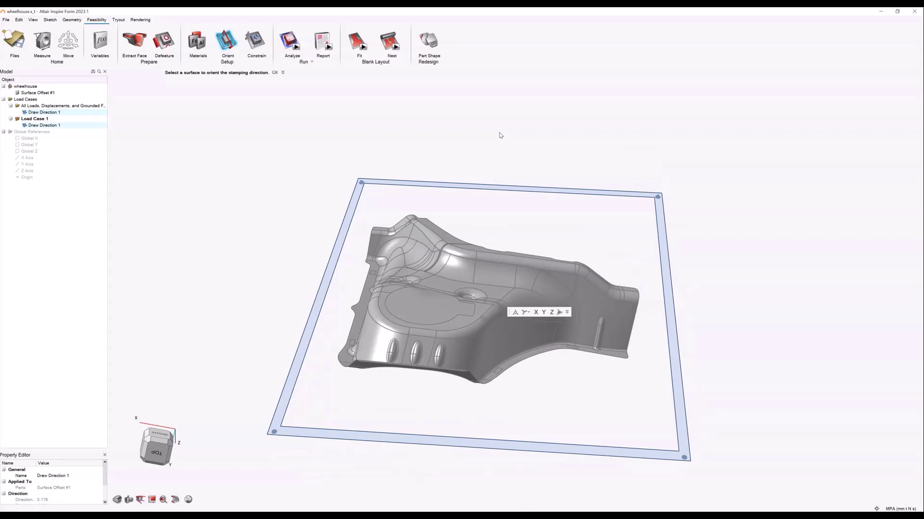
pyautogui.moveTo(500, 122); pyautogui.dragTo(501, 154, button='middle')
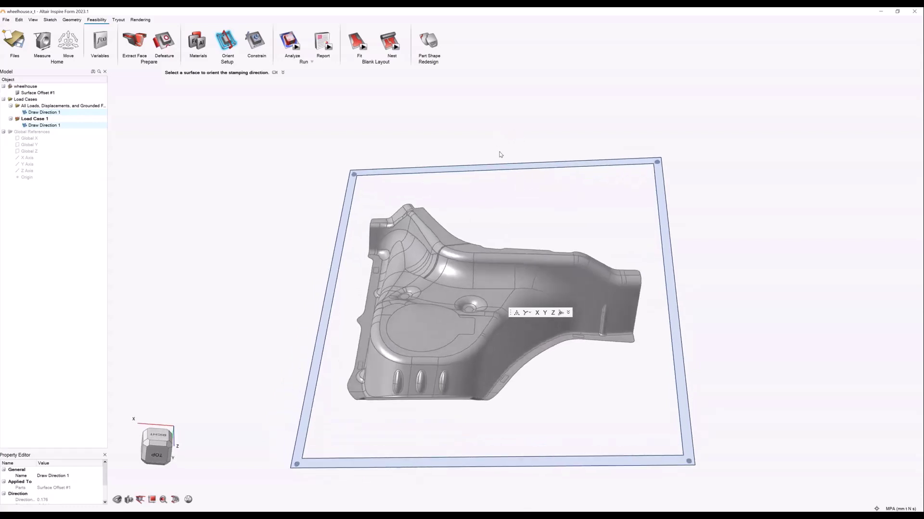
# Step: Try orienting the stamping direction to the upper flange surface and along the X axis, and check the negative draft areas
pyautogui.click(471, 250)
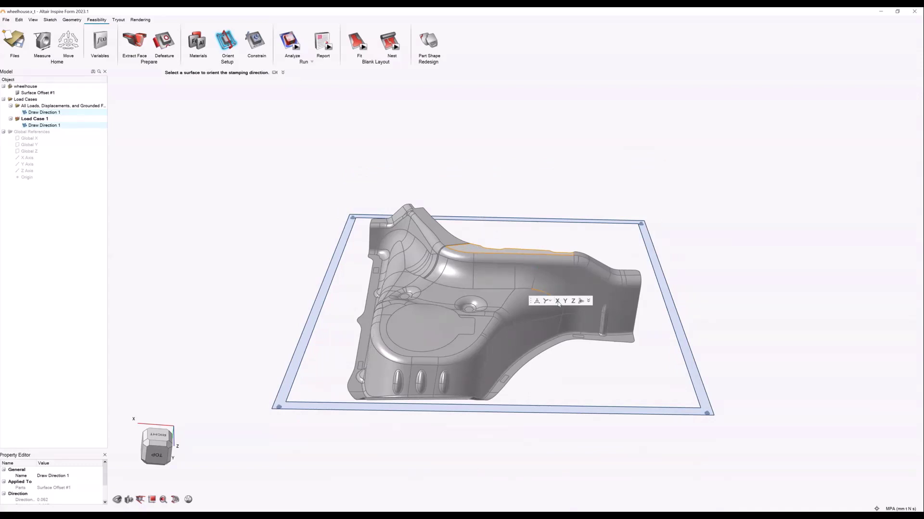
pyautogui.click(557, 300)
pyautogui.moveTo(628, 387); pyautogui.dragTo(558, 358, button='middle')
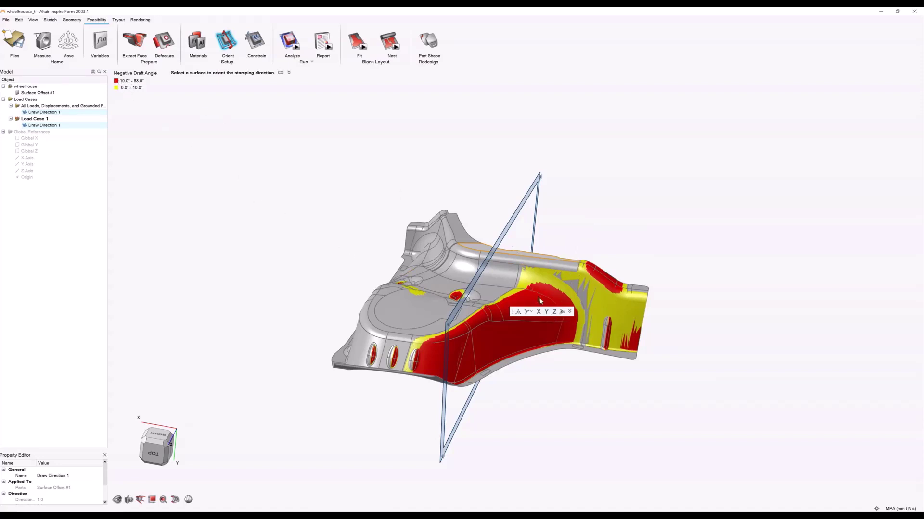
# Step: Align the stamping direction with the Y axis and check the part for negative draft
pyautogui.click(547, 312)
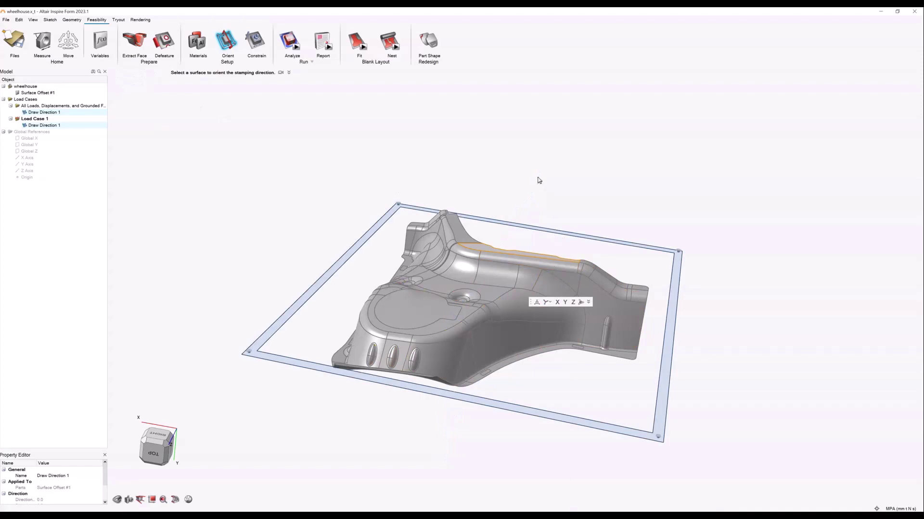
pyautogui.moveTo(538, 178)
pyautogui.mouseDown(button='right')
pyautogui.moveTo(497, 165)
pyautogui.moveTo(511, 147)
pyautogui.moveTo(521, 204)
pyautogui.moveTo(510, 203)
pyautogui.moveTo(511, 176)
pyautogui.mouseUp(button='right')
pyautogui.rightClick(537, 175)
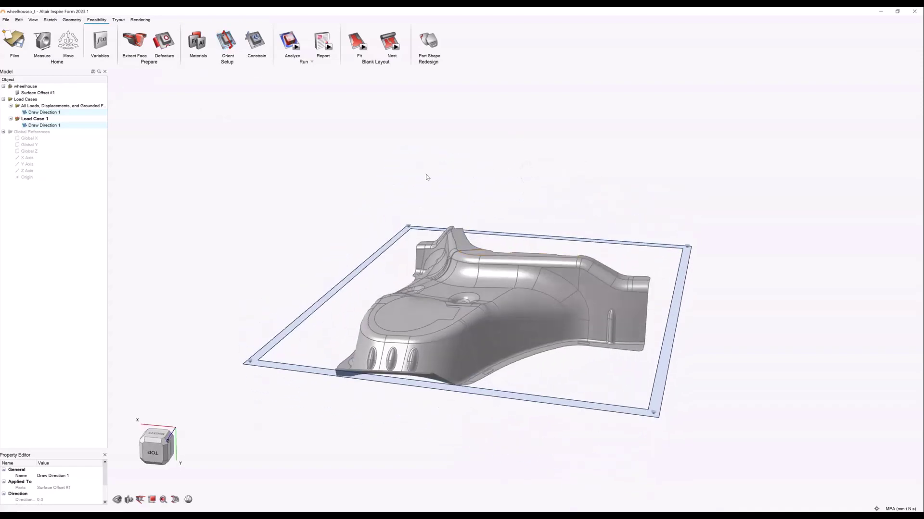
pyautogui.moveTo(427, 176); pyautogui.dragTo(395, 206, button='right')
pyautogui.moveTo(395, 205); pyautogui.dragTo(395, 207, button='middle')
pyautogui.moveTo(387, 186); pyautogui.dragTo(413, 211, button='right')
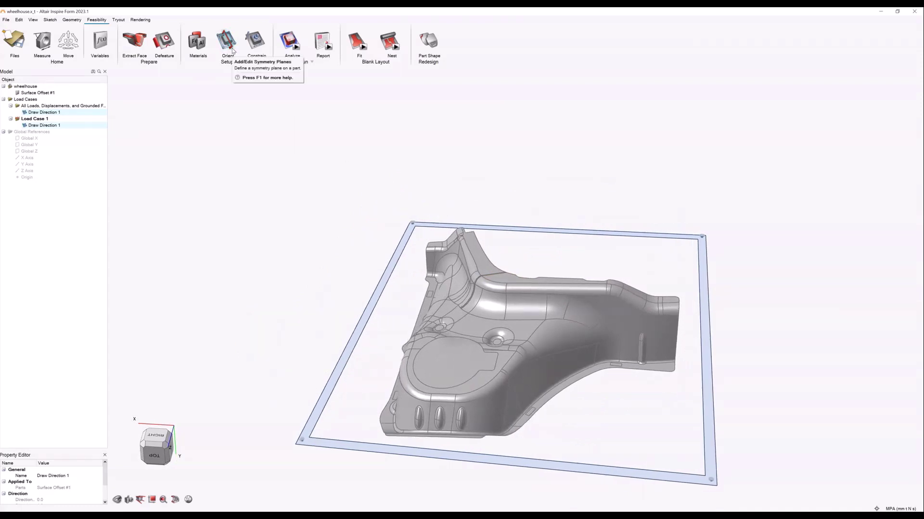
# Step: Create a blankholder from the outer flange surfaces along the side, lower and curved edges of the wheelhouse
pyautogui.moveTo(457, 122); pyautogui.dragTo(447, 114, button='middle')
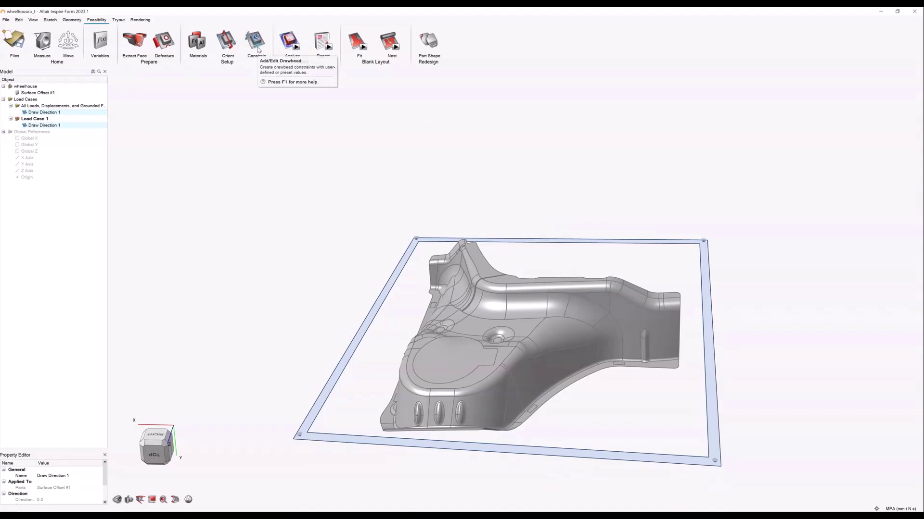
pyautogui.click(258, 41)
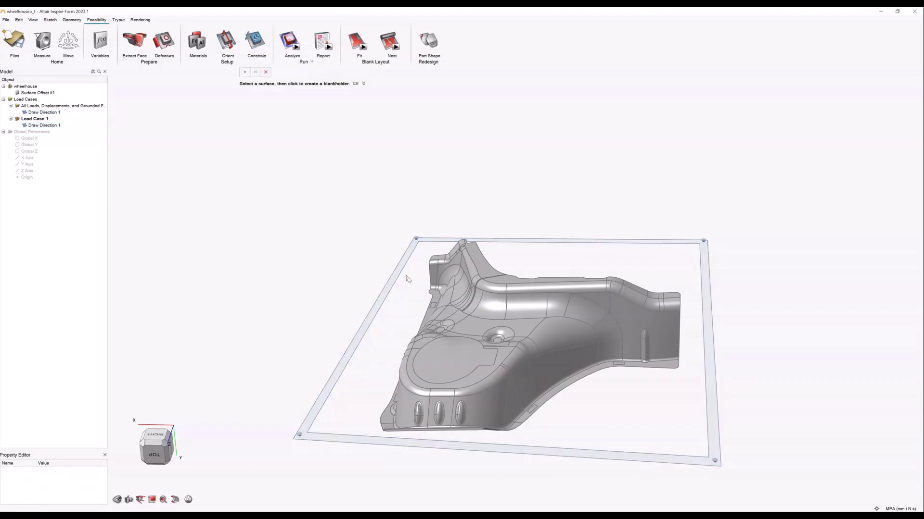
pyautogui.moveTo(409, 279); pyautogui.dragTo(403, 307, button='right')
pyautogui.click(403, 307)
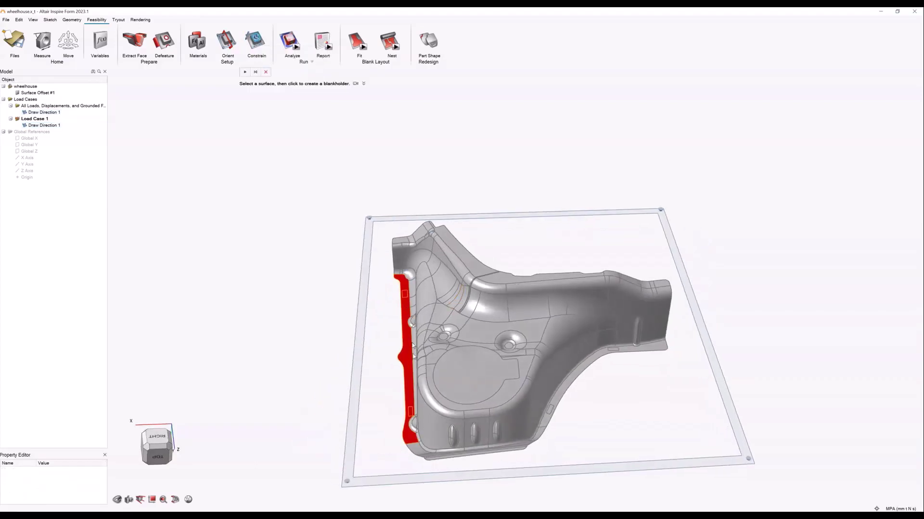
pyautogui.scroll(4, 433, 466)
pyautogui.scroll(3, 433, 464)
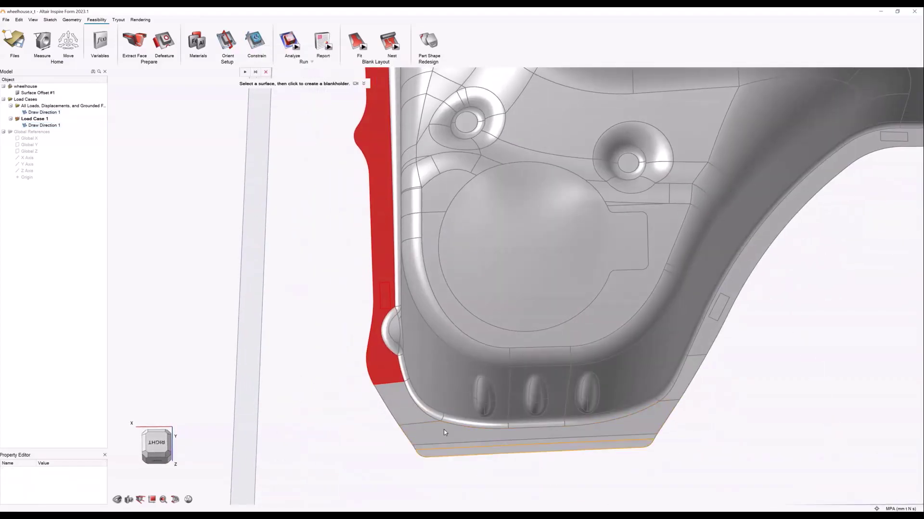
pyautogui.click(426, 426)
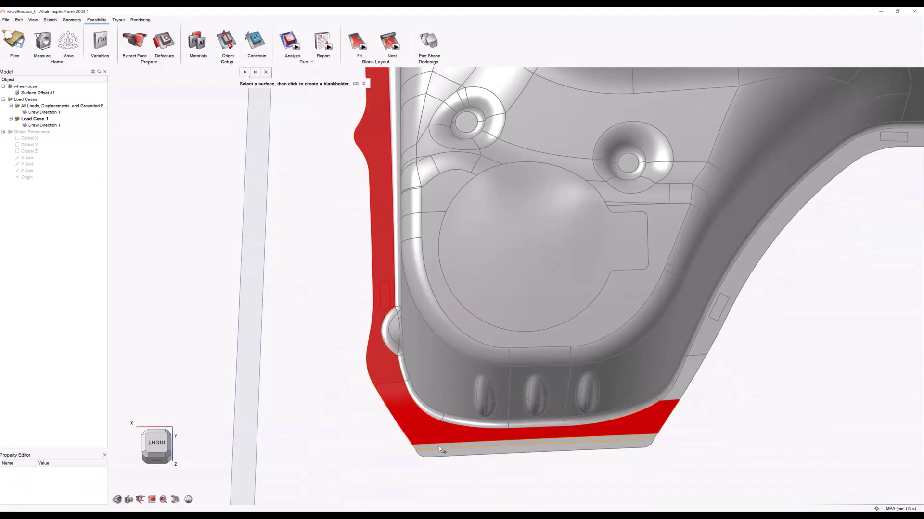
pyautogui.click(700, 363)
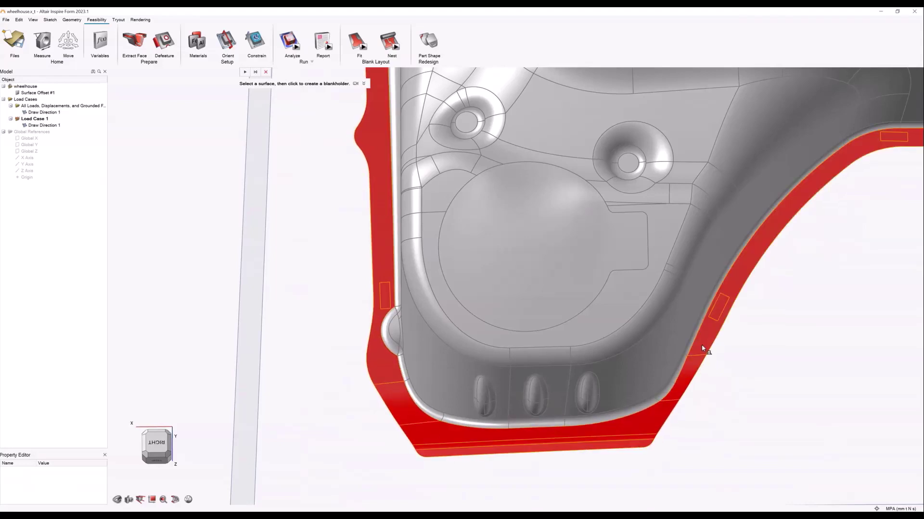
pyautogui.scroll(-3, 701, 345)
pyautogui.click(245, 72)
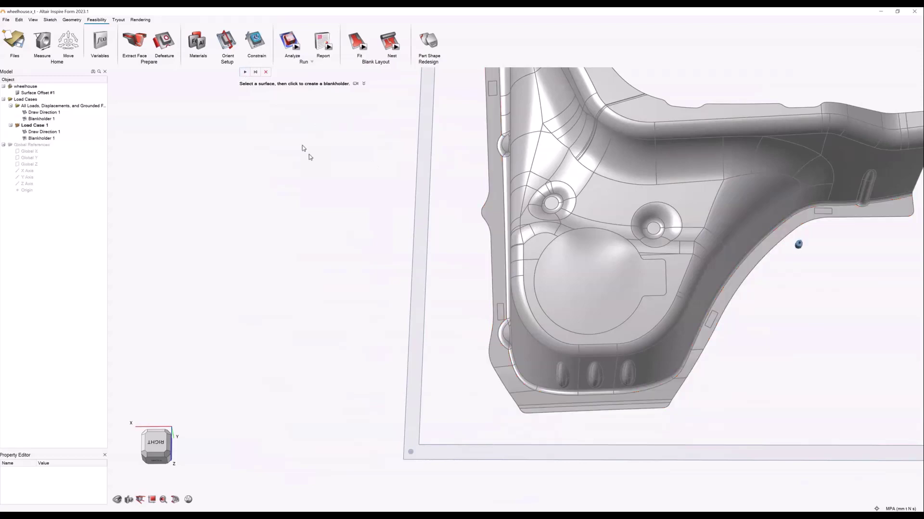
# Step: Select the new blankholder and apply the low (L) force preset to it
pyautogui.scroll(-2, 339, 196)
pyautogui.click(714, 235)
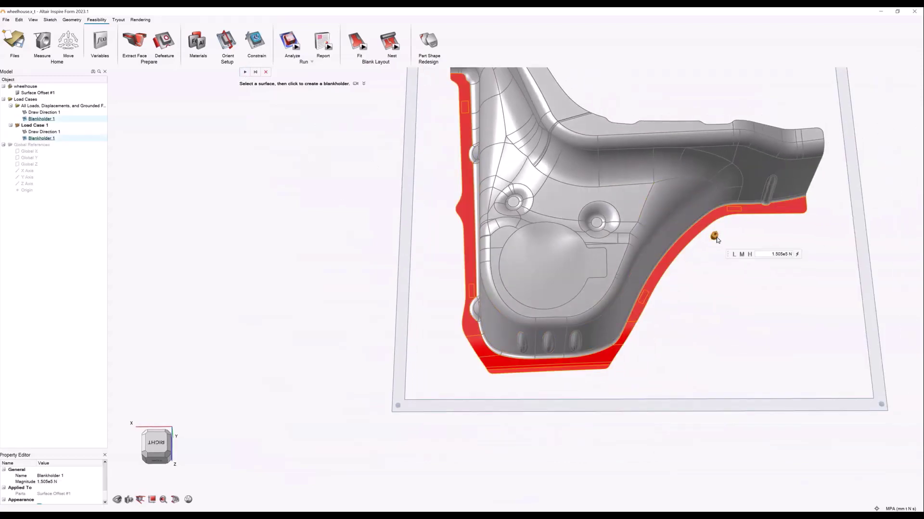
pyautogui.moveTo(738, 234); pyautogui.dragTo(644, 370, button='right')
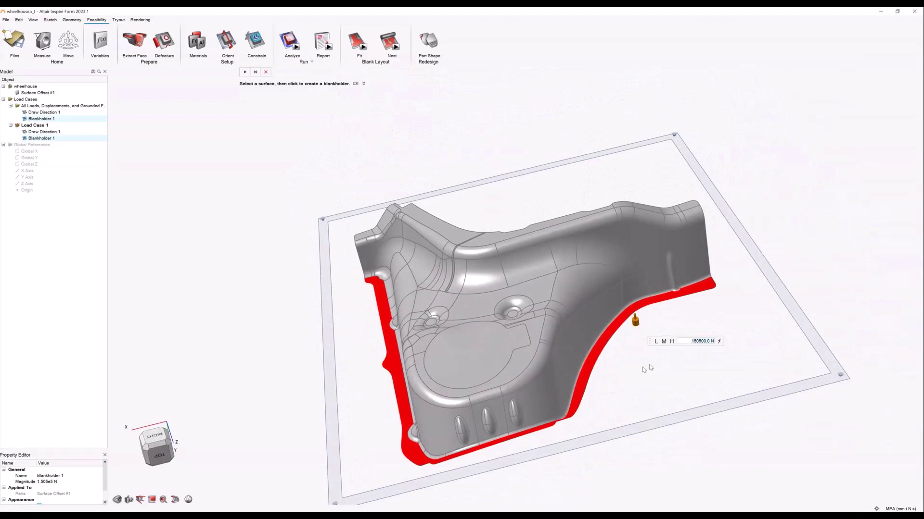
pyautogui.click(656, 341)
pyautogui.click(362, 150)
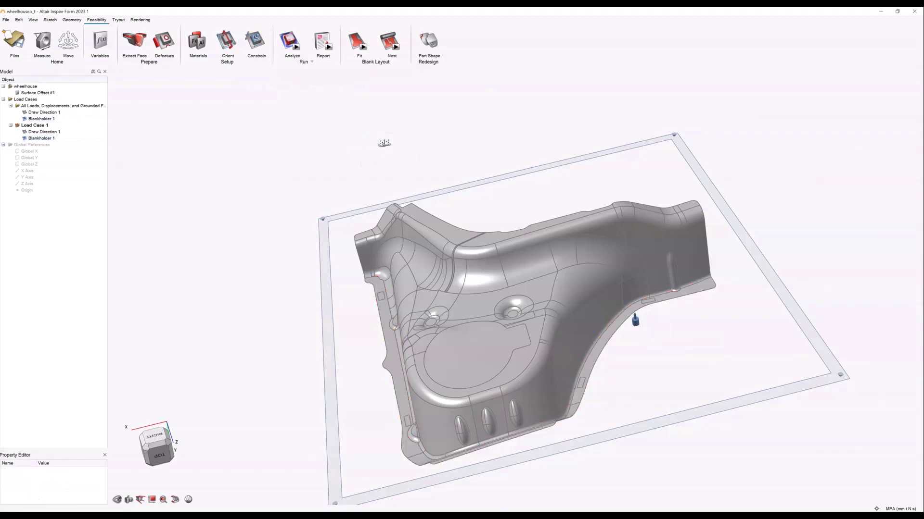
# Step: Run the wheelhouse feasibility analysis as a Draw operation with Medium mesh size, 0.1 friction and Springback enabled, and dismiss the run status
pyautogui.moveTo(384, 143)
pyautogui.mouseDown(button='right')
pyautogui.moveTo(412, 124)
pyautogui.moveTo(367, 140)
pyautogui.mouseUp(button='right')
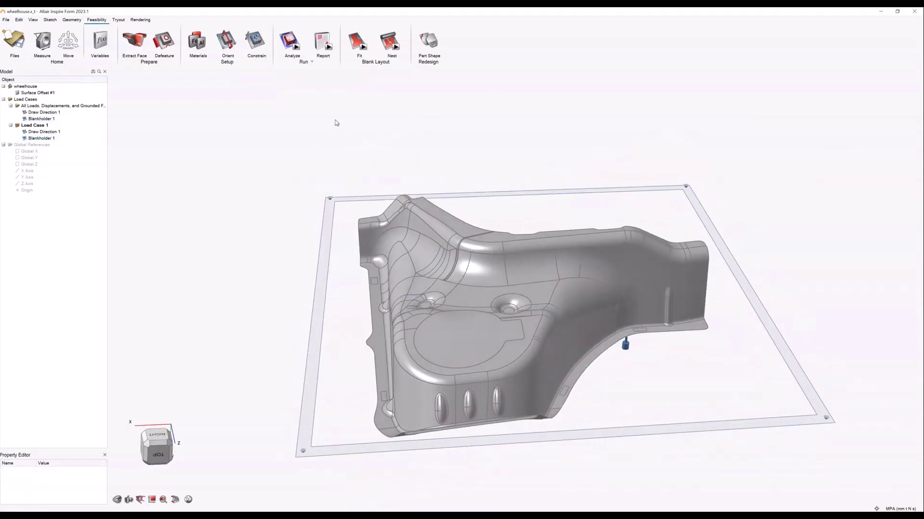
pyautogui.moveTo(299, 54)
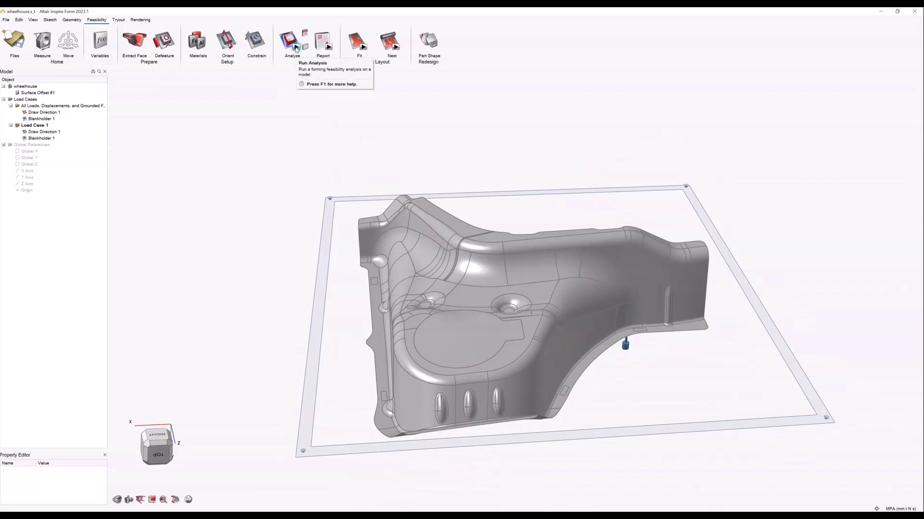
pyautogui.click(296, 47)
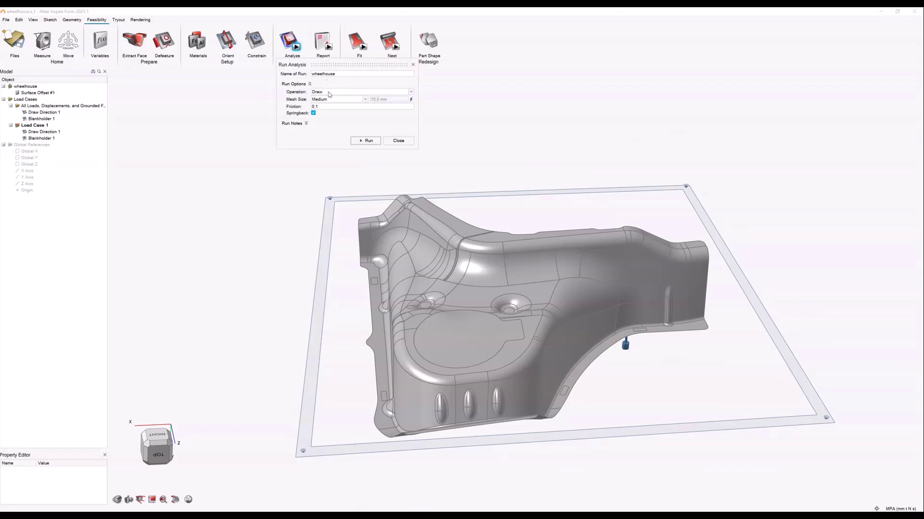
pyautogui.click(329, 92)
pyautogui.click(330, 94)
pyautogui.click(367, 141)
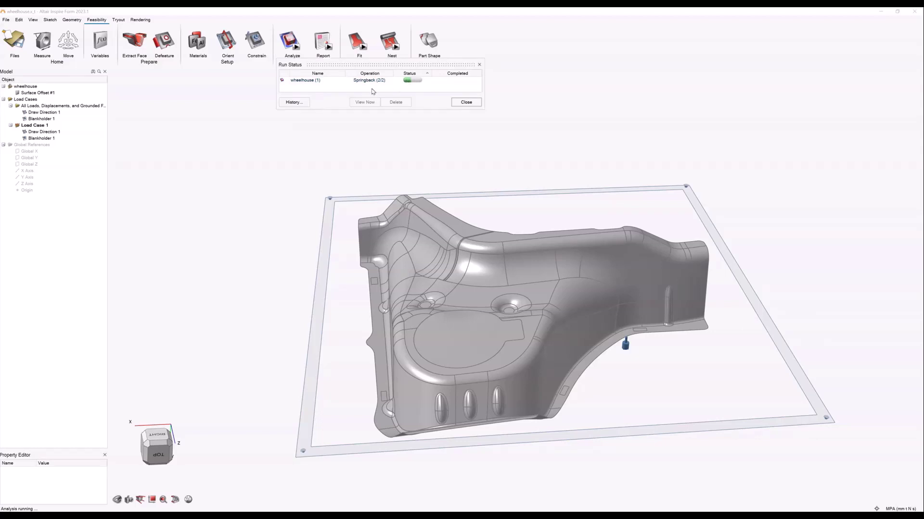
pyautogui.click(479, 64)
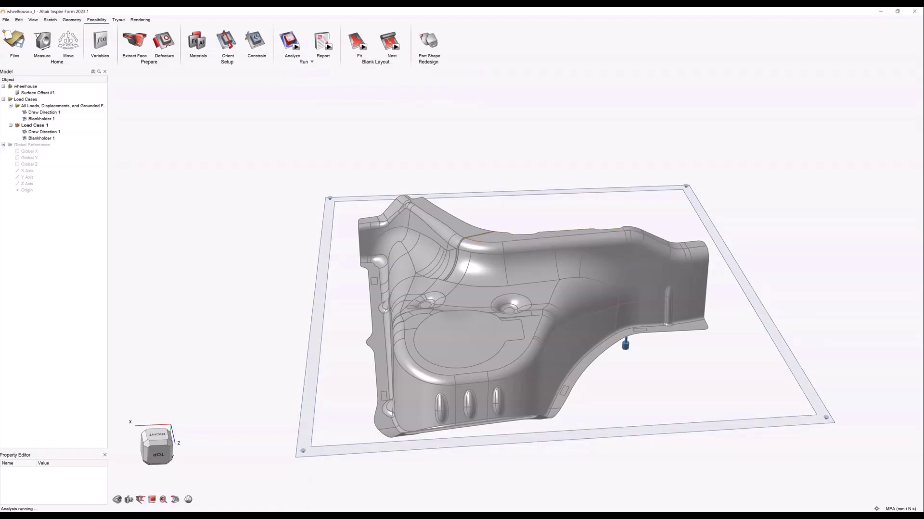
# Step: Switch to the solved Wheelhouse.iform model and play the draw animation of its thinning results
pyautogui.click(370, 481)
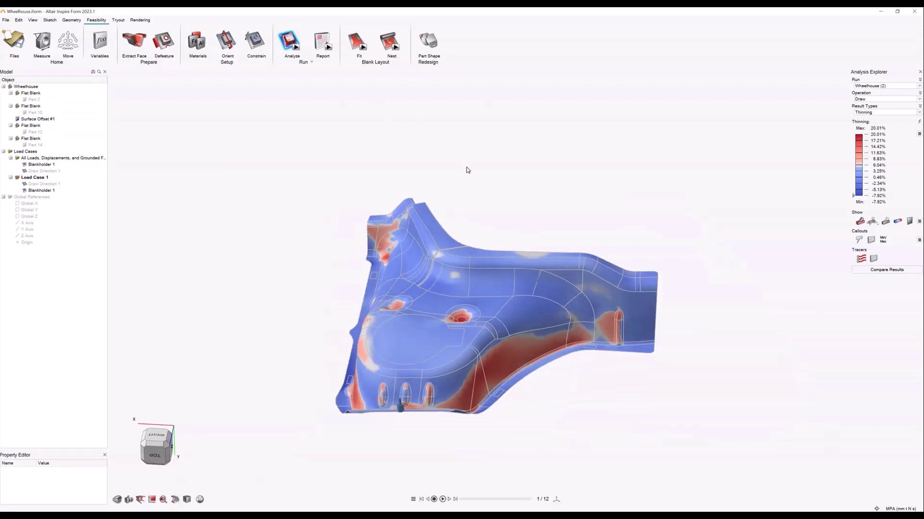
pyautogui.moveTo(489, 433); pyautogui.dragTo(497, 392, button='right')
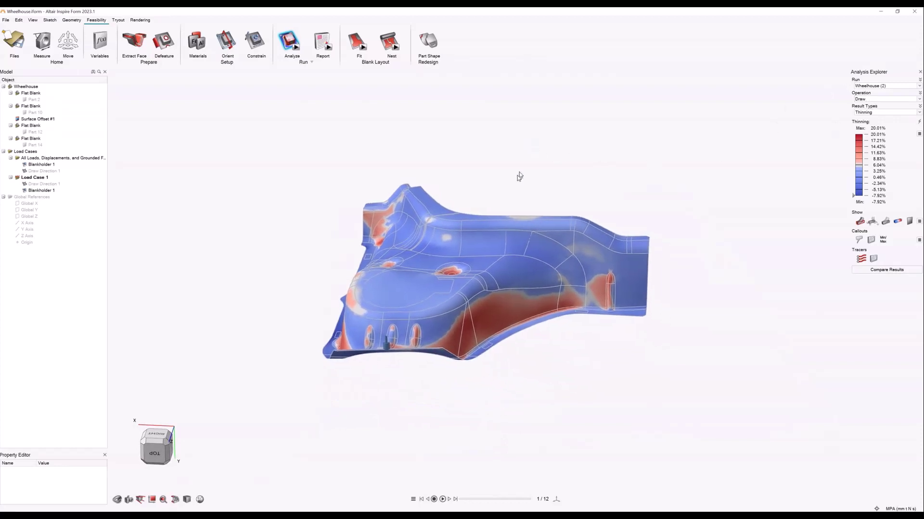
pyautogui.click(413, 499)
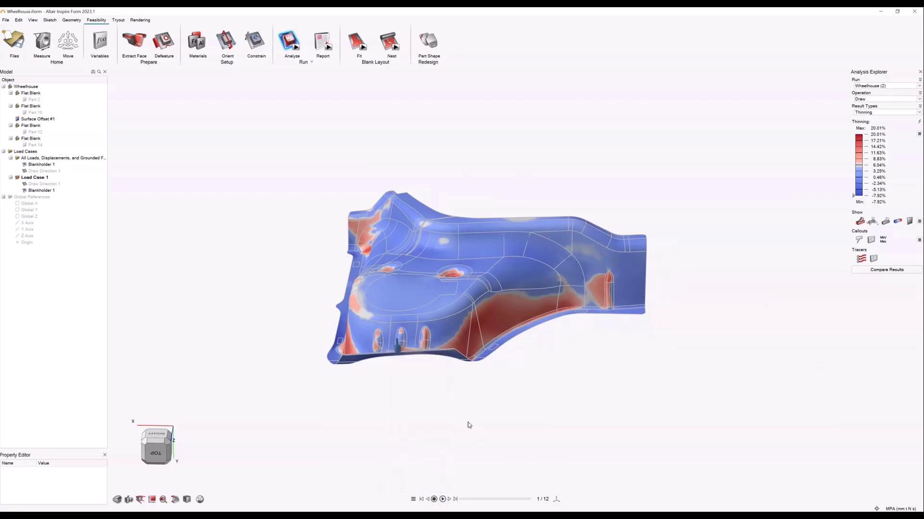
pyautogui.click(443, 499)
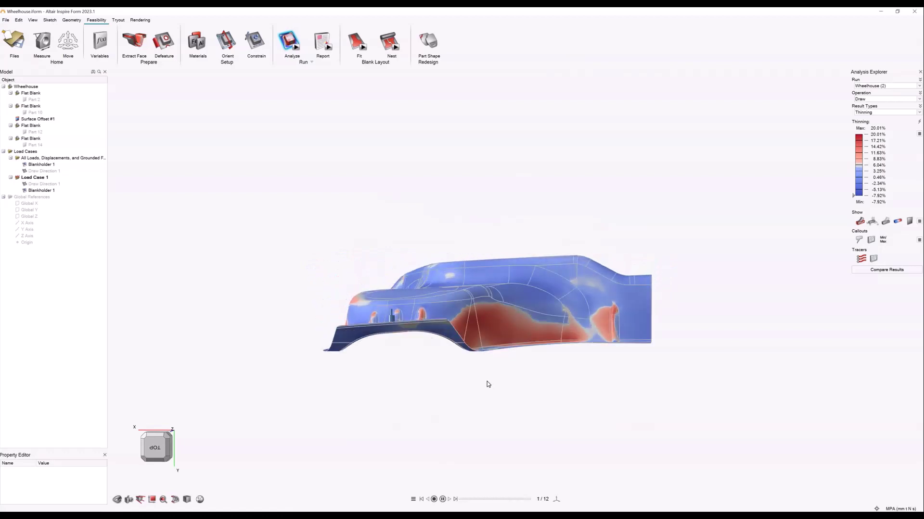
pyautogui.moveTo(507, 240); pyautogui.dragTo(509, 309, button='middle')
pyautogui.moveTo(414, 256); pyautogui.dragTo(413, 301, button='middle')
pyautogui.moveTo(544, 321); pyautogui.dragTo(553, 348, button='right')
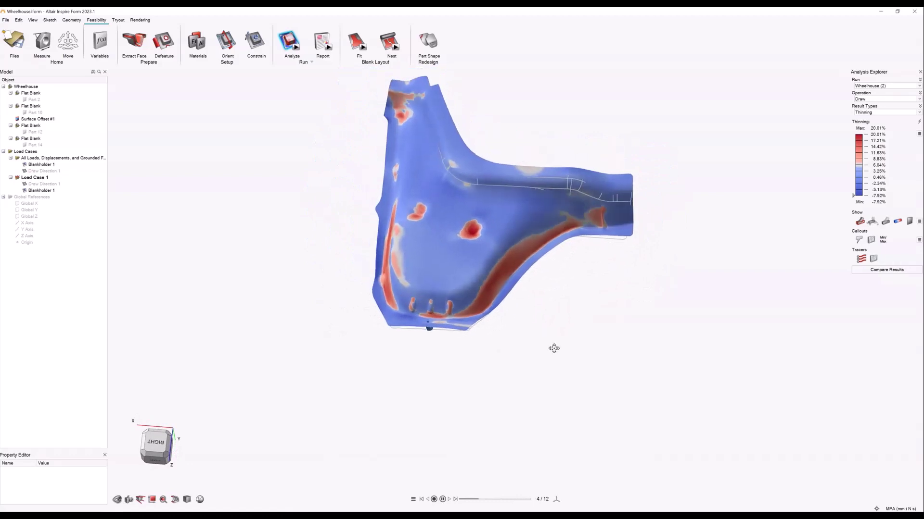
pyautogui.click(442, 499)
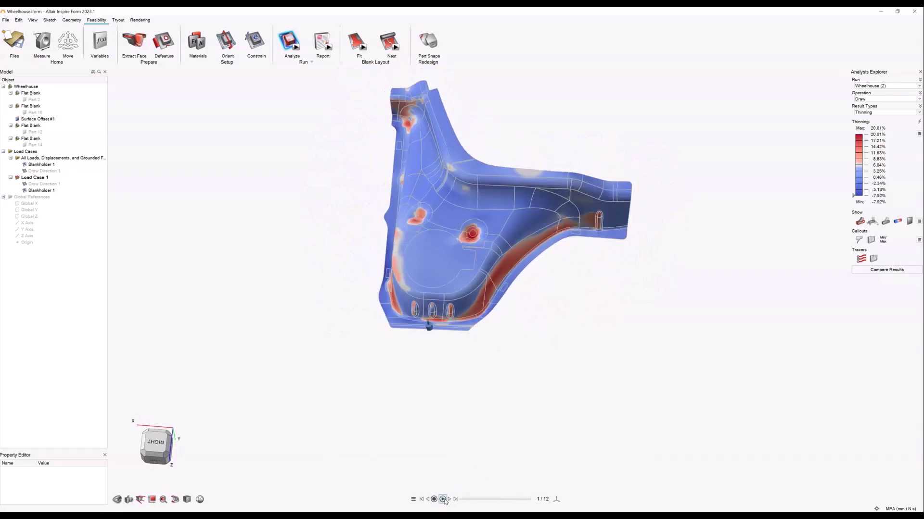
# Step: Step the draw animation through to frame 12 and examine the thinning distribution over the part
pyautogui.moveTo(459, 499); pyautogui.dragTo(531, 499)
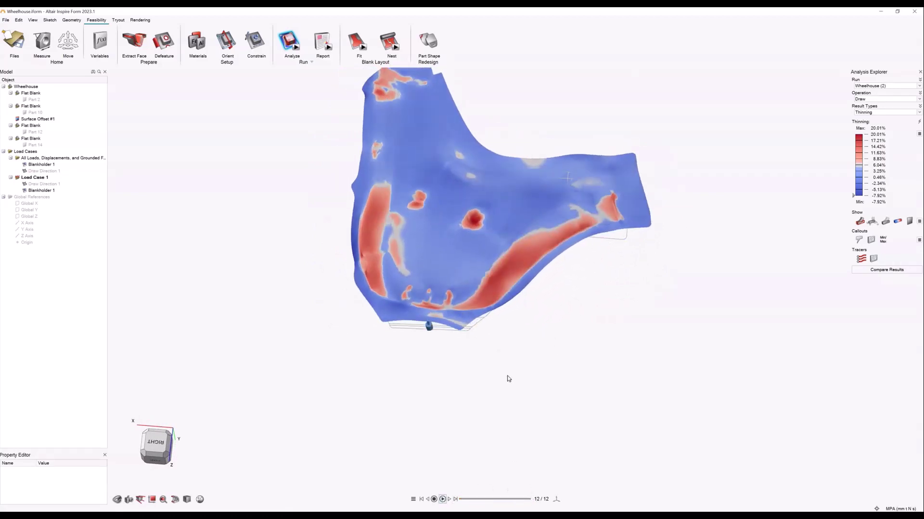
pyautogui.moveTo(507, 377); pyautogui.dragTo(574, 321, button='middle')
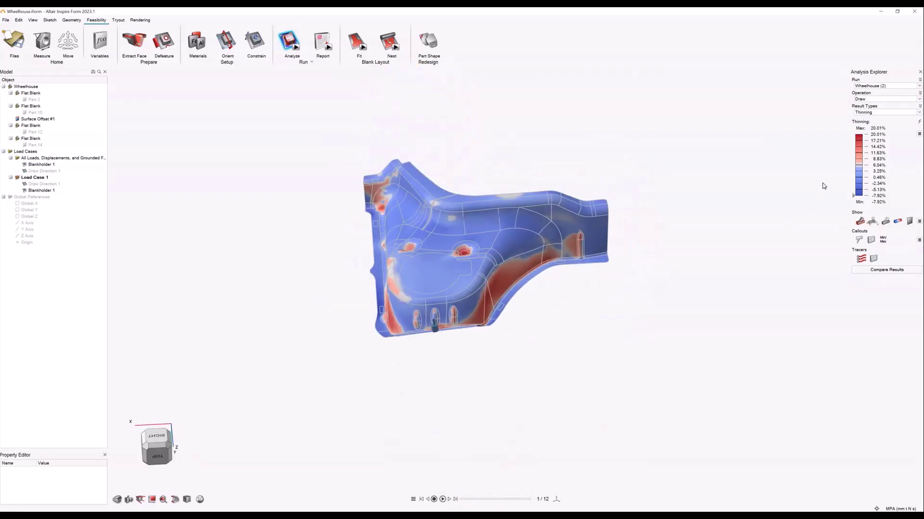
pyautogui.moveTo(544, 145); pyautogui.dragTo(600, 154, button='middle')
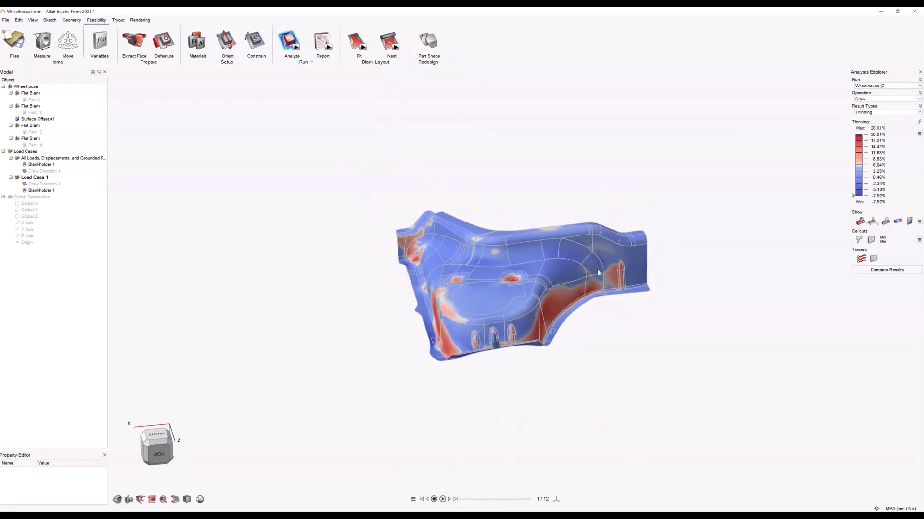
# Step: Display the Formability result, enlarge the forming limit diagram beside the part, and examine the formability zones
pyautogui.click(875, 113)
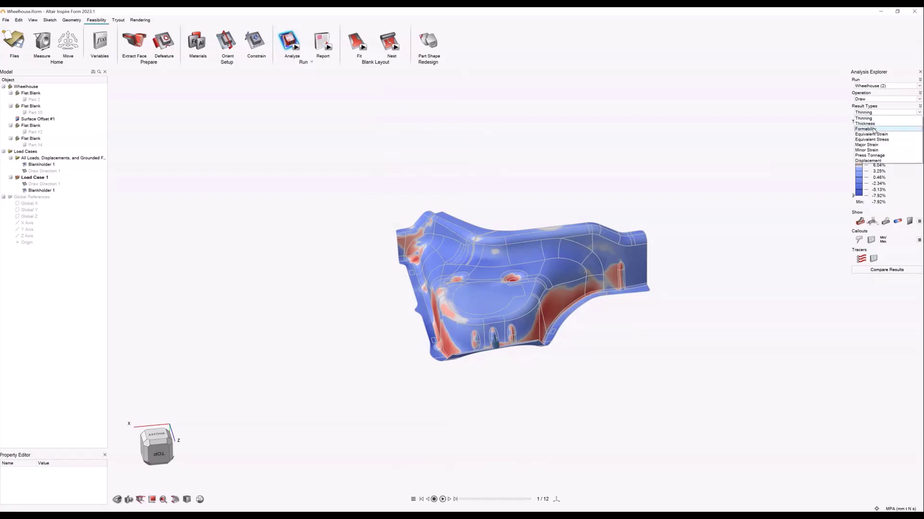
pyautogui.click(864, 129)
pyautogui.moveTo(720, 173); pyautogui.dragTo(679, 265, button='right')
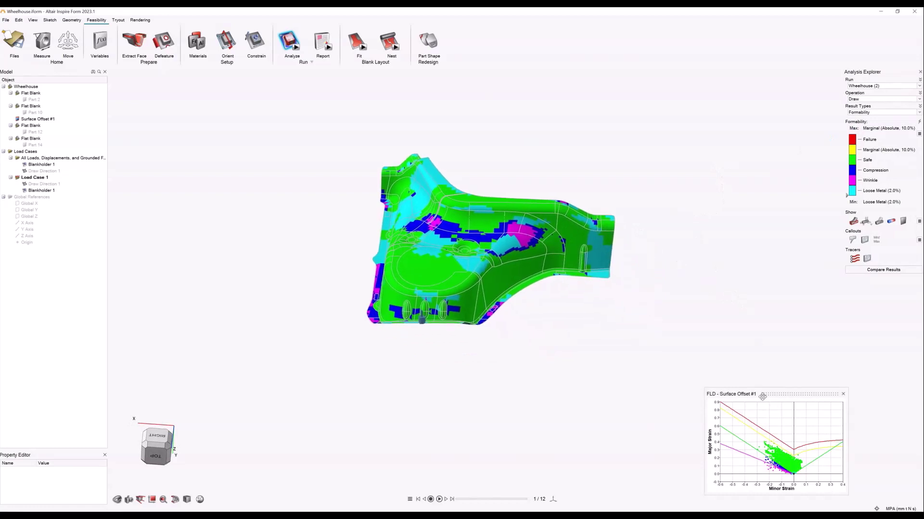
pyautogui.moveTo(760, 394); pyautogui.dragTo(724, 238)
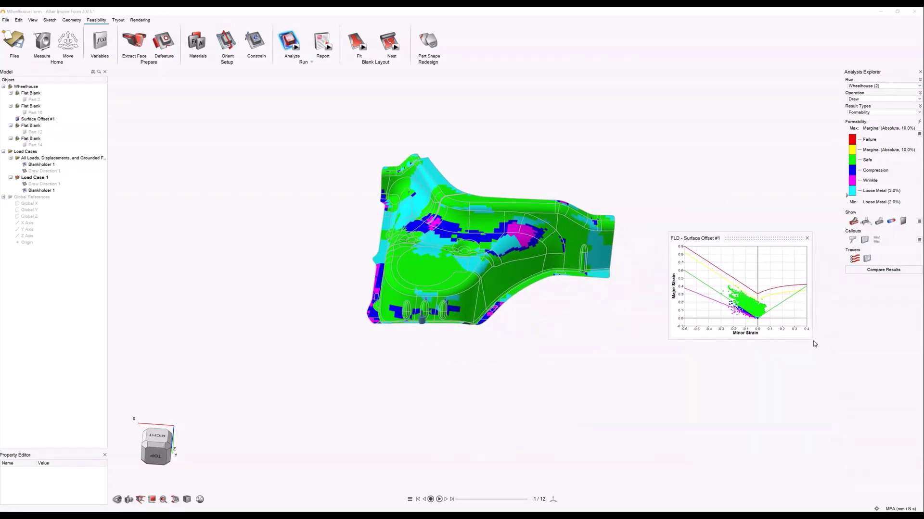
pyautogui.moveTo(811, 340); pyautogui.dragTo(855, 394)
pyautogui.moveTo(520, 313); pyautogui.dragTo(584, 312, button='right')
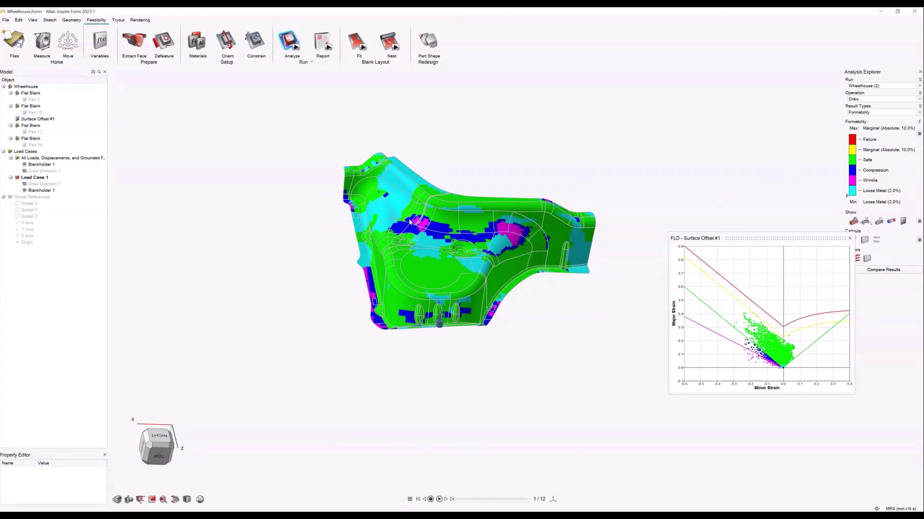
# Step: Review the available draw result types and display the Springback operation's displacement results
pyautogui.click(869, 114)
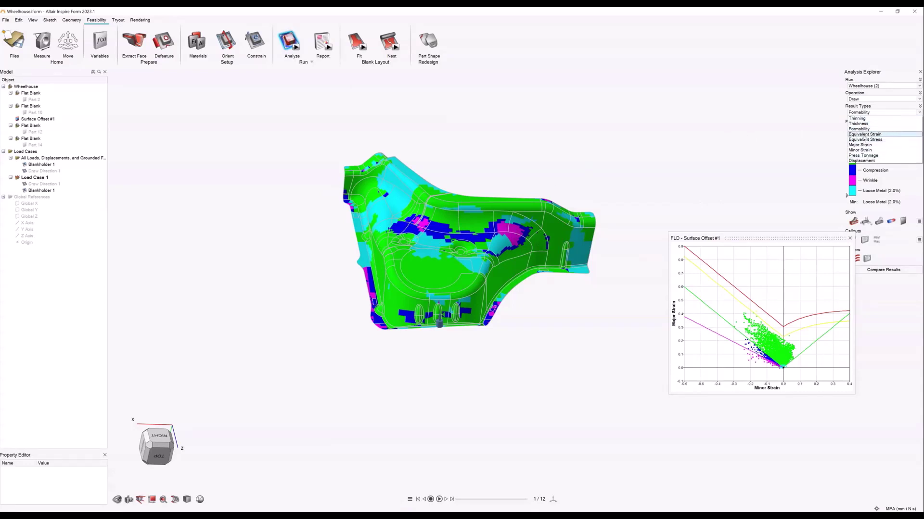
pyautogui.click(865, 114)
pyautogui.click(862, 99)
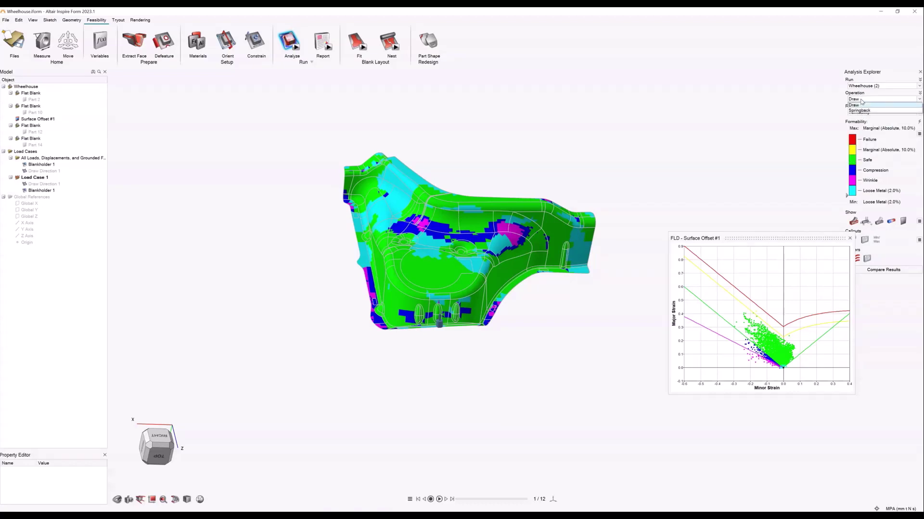
pyautogui.click(860, 110)
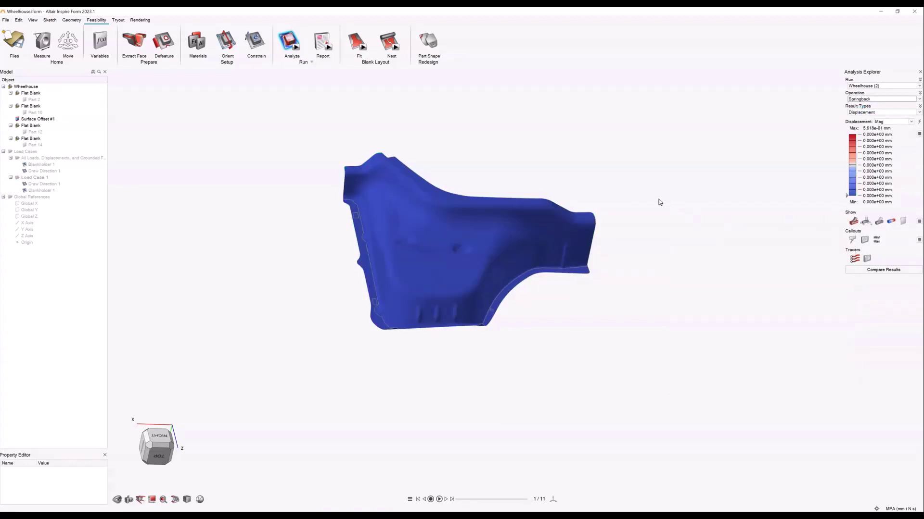
pyautogui.moveTo(659, 200); pyautogui.dragTo(653, 175, button='right')
pyautogui.scroll(3, 441, 433)
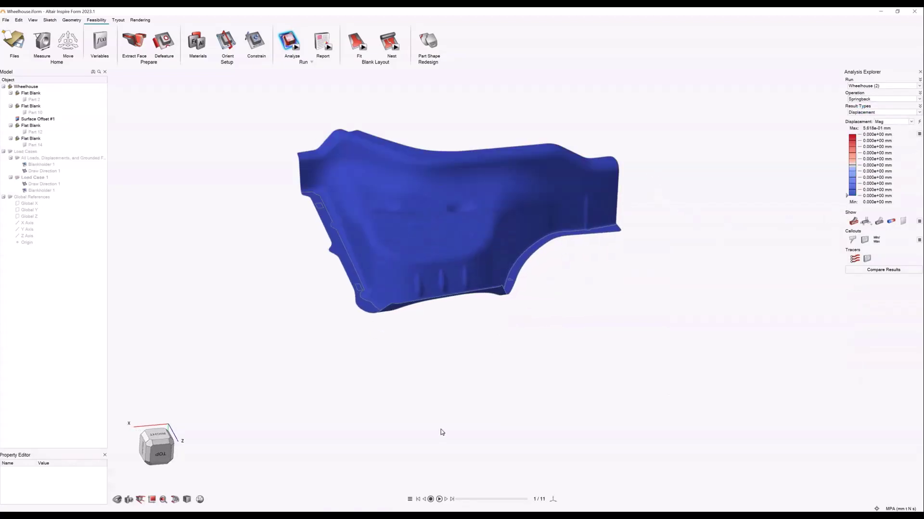
# Step: Play the springback animation, advance it to frame 11, and examine the displacement around the part's edges
pyautogui.click(439, 499)
pyautogui.moveTo(476, 287)
pyautogui.mouseDown(button='right')
pyautogui.moveTo(445, 377)
pyautogui.moveTo(485, 287)
pyautogui.mouseUp(button='right')
pyautogui.moveTo(531, 254); pyautogui.dragTo(557, 356, button='right')
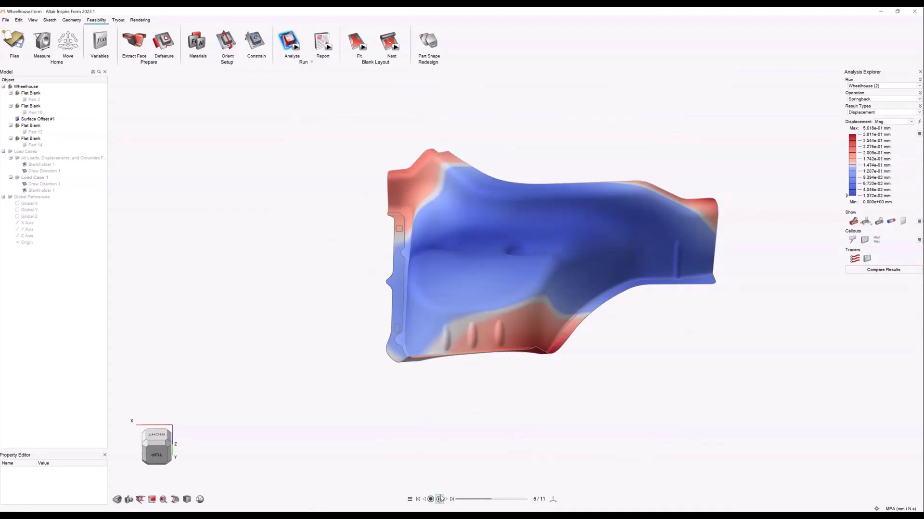
pyautogui.click(492, 500)
pyautogui.moveTo(492, 501); pyautogui.dragTo(528, 500)
pyautogui.moveTo(438, 198); pyautogui.dragTo(416, 166, button='middle')
pyautogui.moveTo(533, 365); pyautogui.dragTo(515, 377, button='middle')
# Step: Add displacement callouts at the springback part's lower corner and upper flange end, and place their labels clear of the part
pyautogui.click(852, 239)
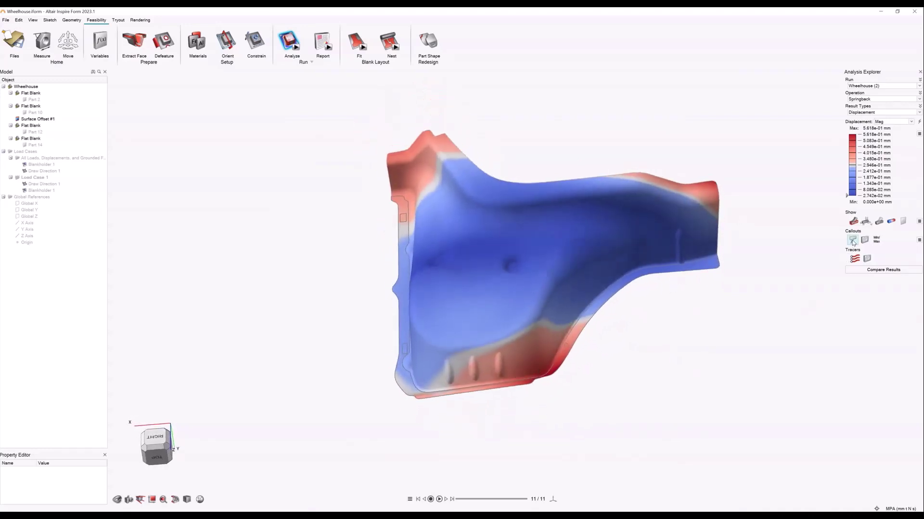
pyautogui.moveTo(530, 381); pyautogui.dragTo(512, 418, button='middle')
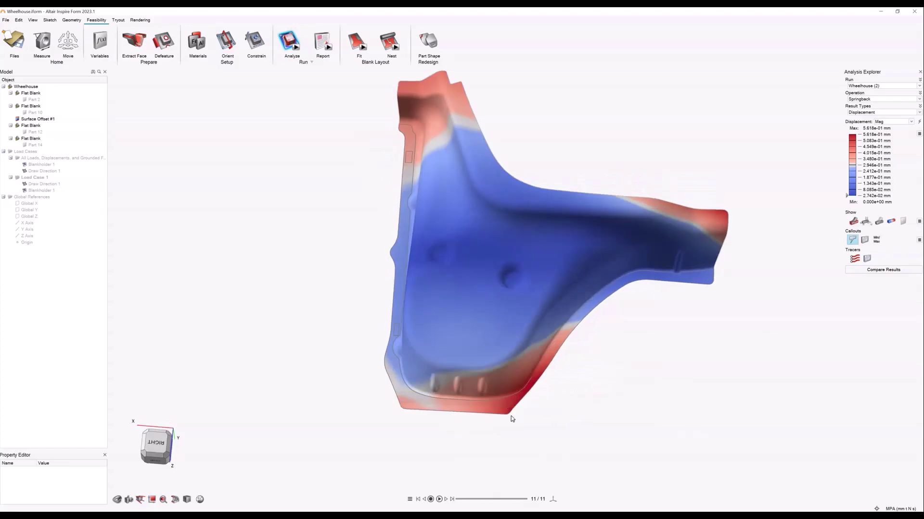
pyautogui.click(504, 407)
pyautogui.moveTo(544, 393); pyautogui.dragTo(595, 426)
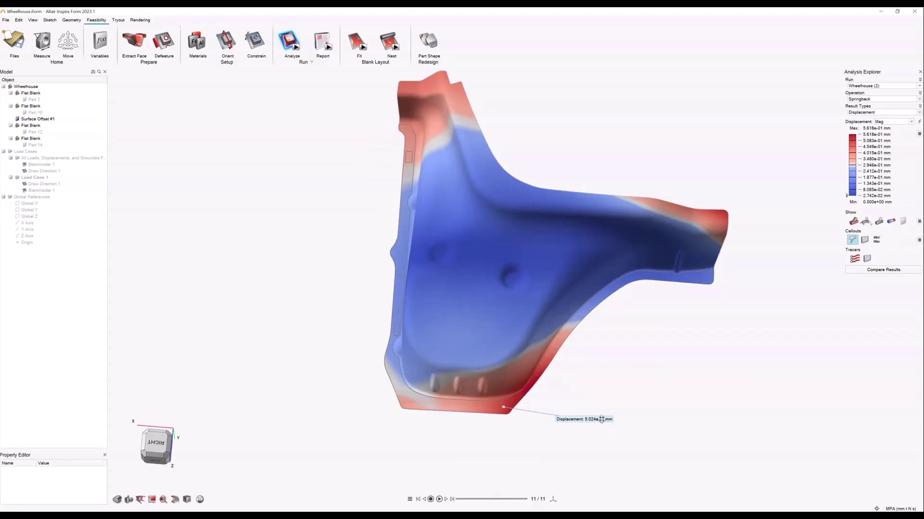
pyautogui.click(406, 94)
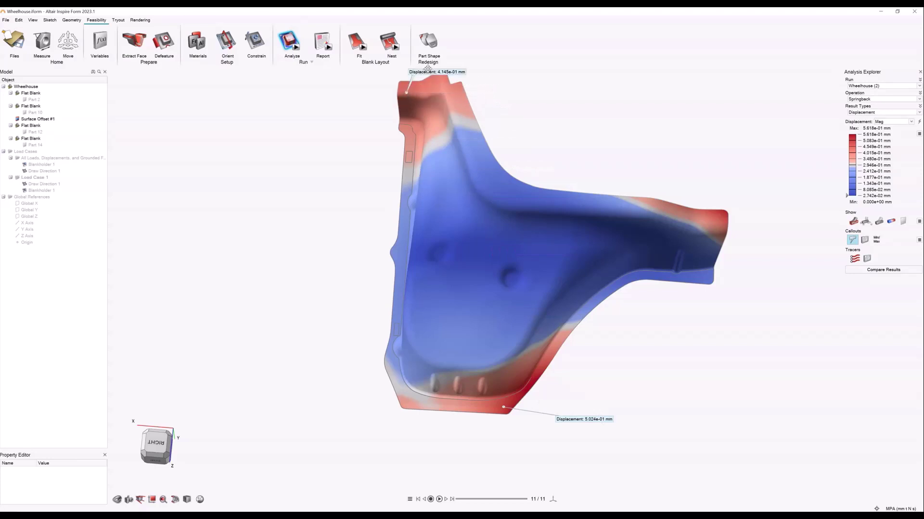
pyautogui.moveTo(428, 70); pyautogui.dragTo(350, 100)
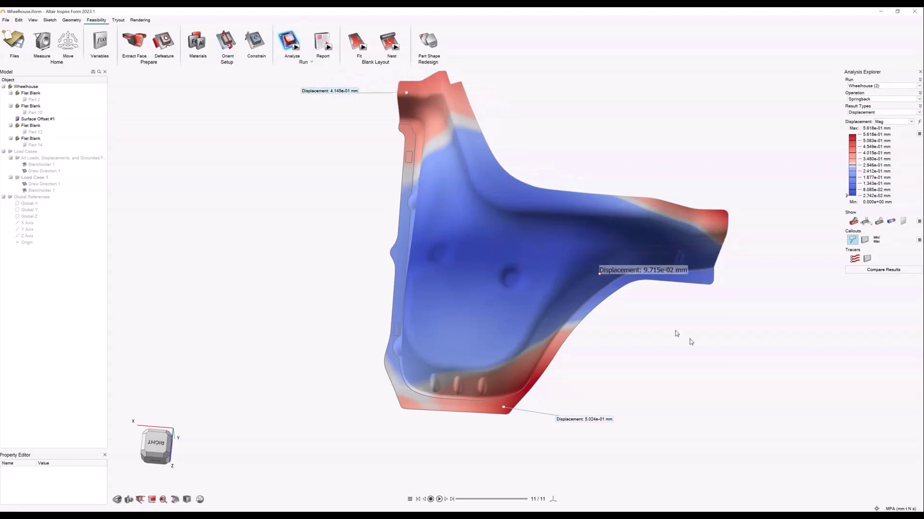
pyautogui.moveTo(690, 340); pyautogui.dragTo(672, 333, button='middle')
pyautogui.scroll(-4, 672, 332)
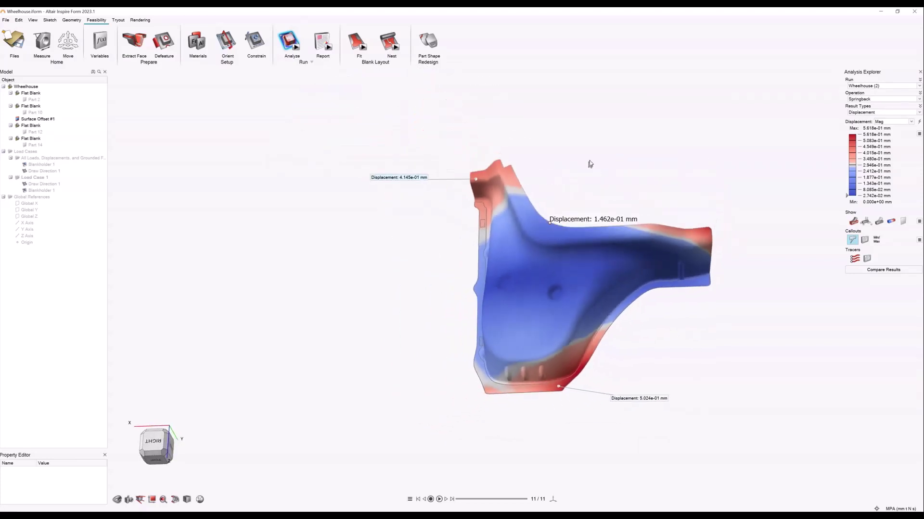
pyautogui.moveTo(525, 150); pyautogui.dragTo(508, 116, button='middle')
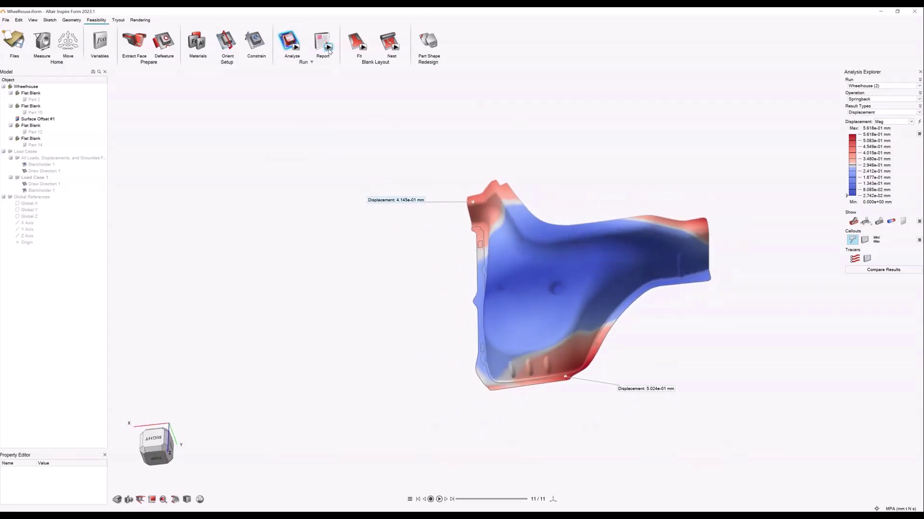
# Step: Review the model setup and result items that can be included in the Wheelhouse report, without publishing it
pyautogui.click(328, 47)
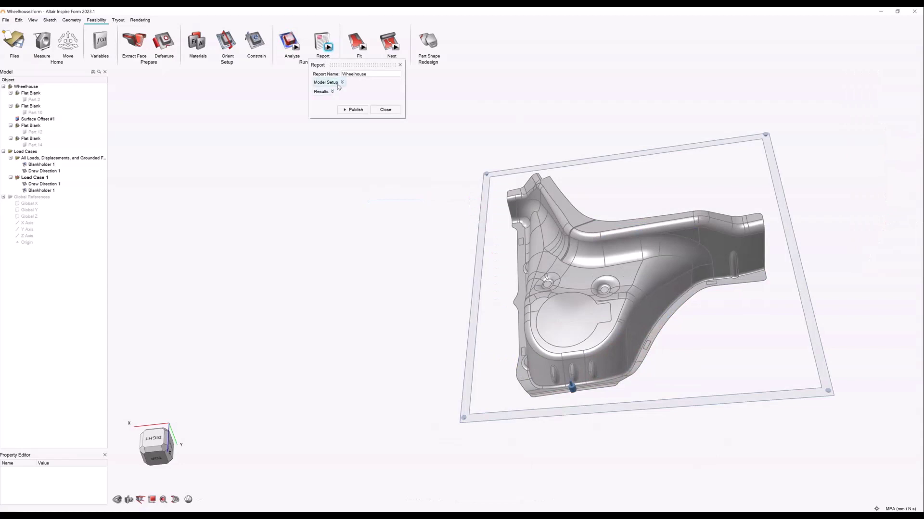
pyautogui.click(339, 83)
pyautogui.click(332, 111)
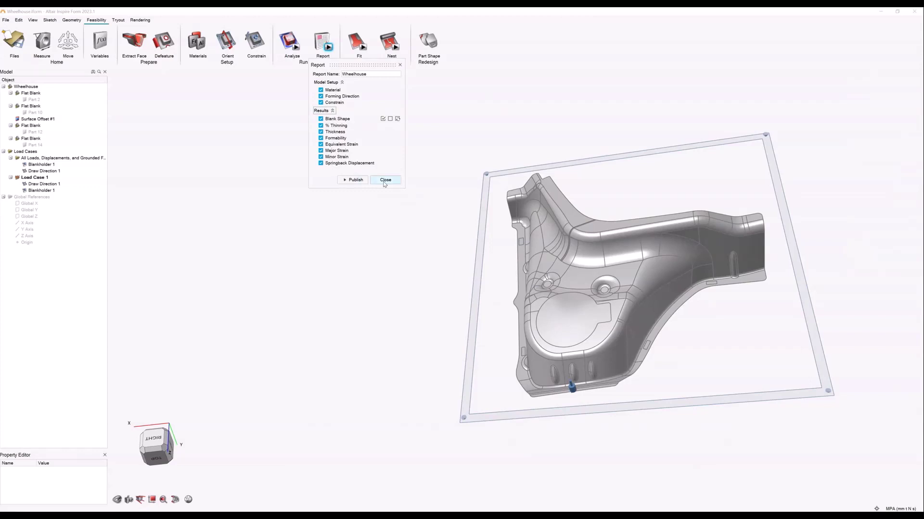
pyautogui.click(386, 180)
# Step: Display the blank nesting results and examine the One Up coil layout with its utilization and cost figures
pyautogui.moveTo(423, 143); pyautogui.dragTo(443, 132, button='middle')
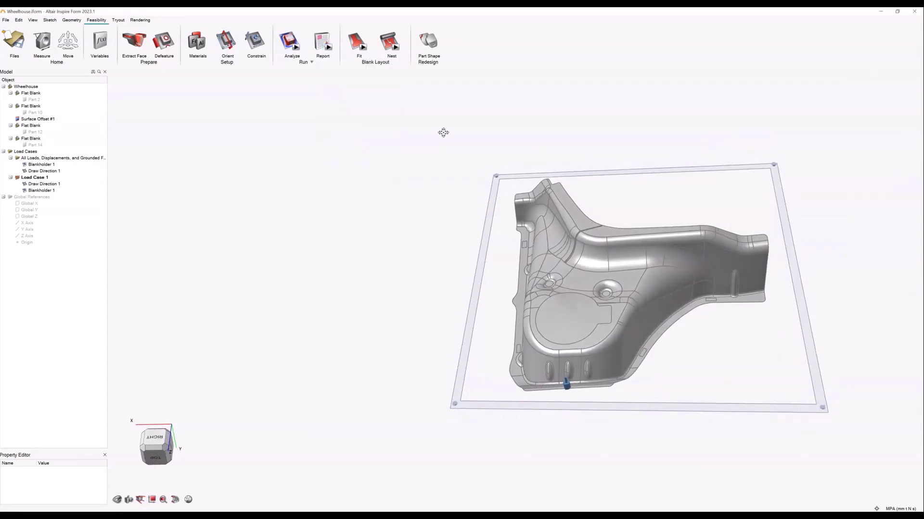
pyautogui.moveTo(443, 132); pyautogui.dragTo(377, 134, button='right')
pyautogui.moveTo(397, 130); pyautogui.dragTo(392, 119, button='middle')
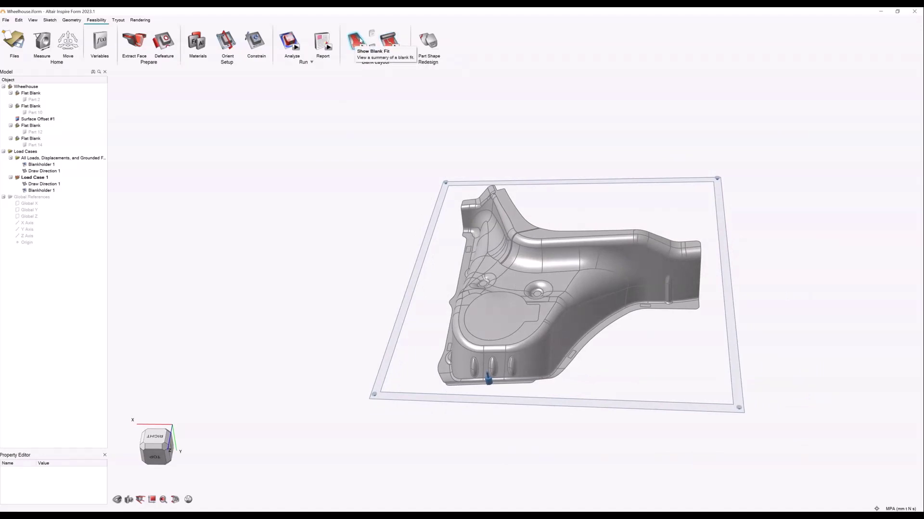
pyautogui.click(394, 44)
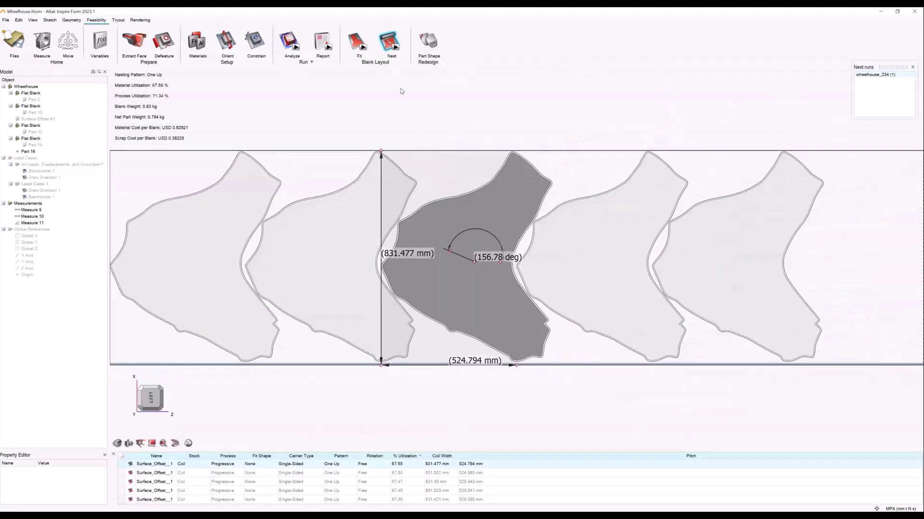
pyautogui.scroll(-2, 431, 176)
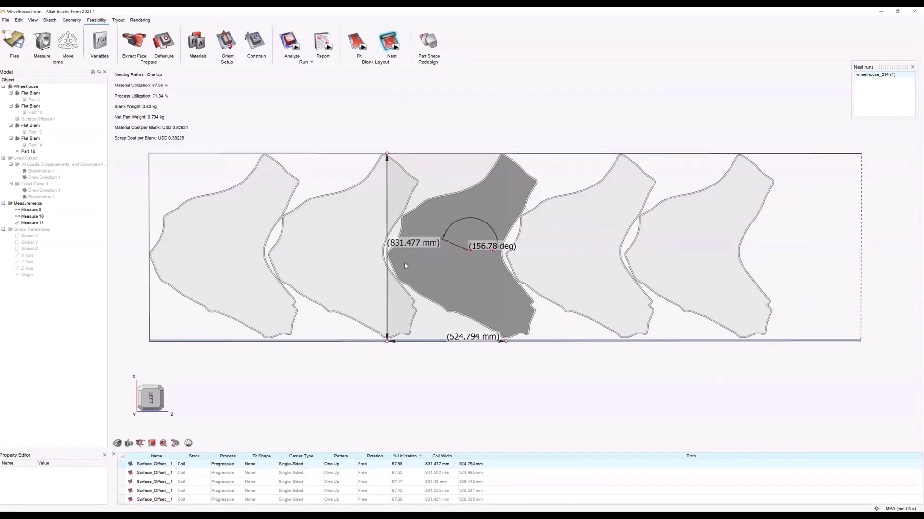
# Step: Display the blank fit results, review the available fitted shapes, and examine the parallelogram fit around the blank
pyautogui.click(358, 43)
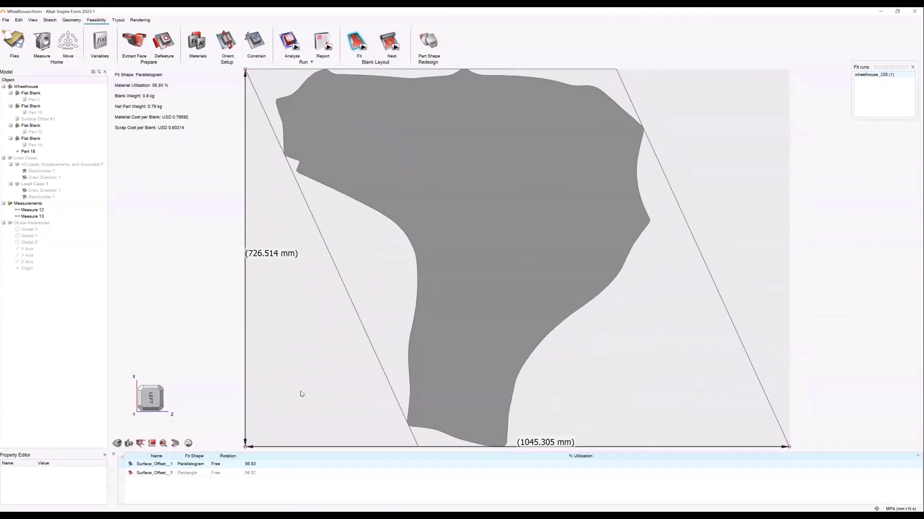
pyautogui.click(364, 50)
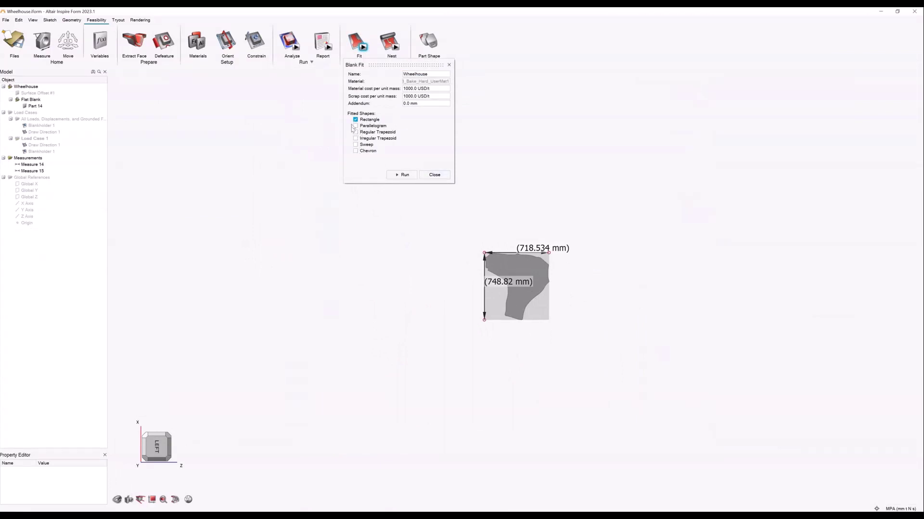
pyautogui.click(426, 174)
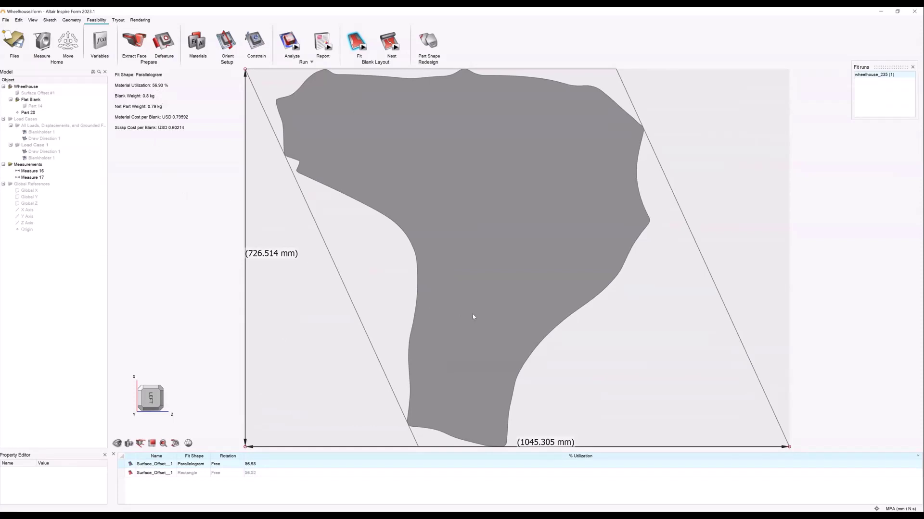
pyautogui.scroll(-2, 471, 313)
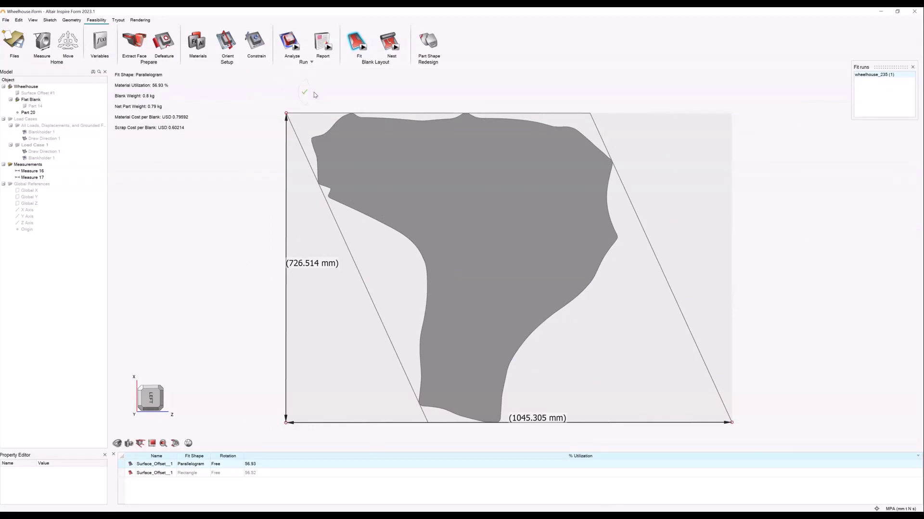
# Step: Exit the blank fit results and dismiss the Swipe to Exit hint so it is not shown again
pyautogui.moveTo(313, 94); pyautogui.dragTo(283, 94, button='right')
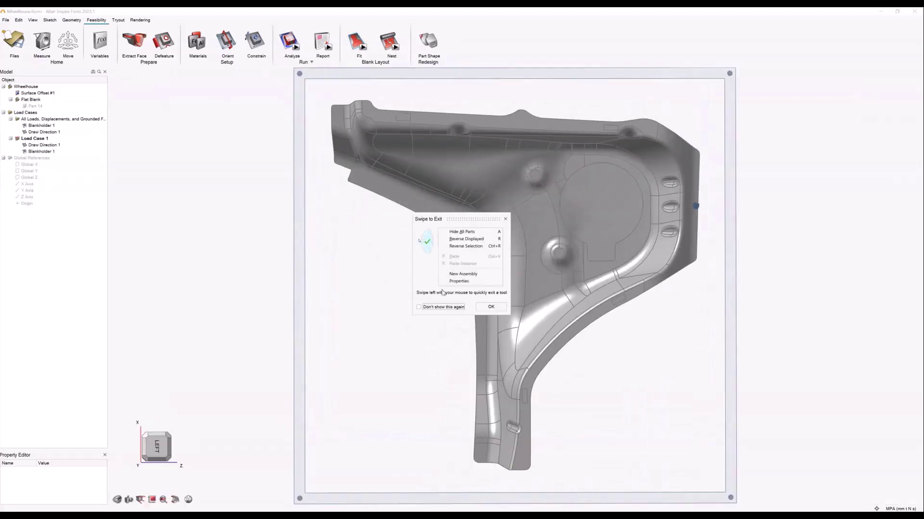
pyautogui.click(442, 308)
pyautogui.click(477, 308)
pyautogui.moveTo(466, 236); pyautogui.dragTo(446, 121, button='middle')
pyautogui.moveTo(207, 135); pyautogui.dragTo(273, 368, button='middle')
pyautogui.moveTo(349, 253); pyautogui.dragTo(296, 307, button='right')
pyautogui.moveTo(293, 256); pyautogui.dragTo(345, 151, button='middle')
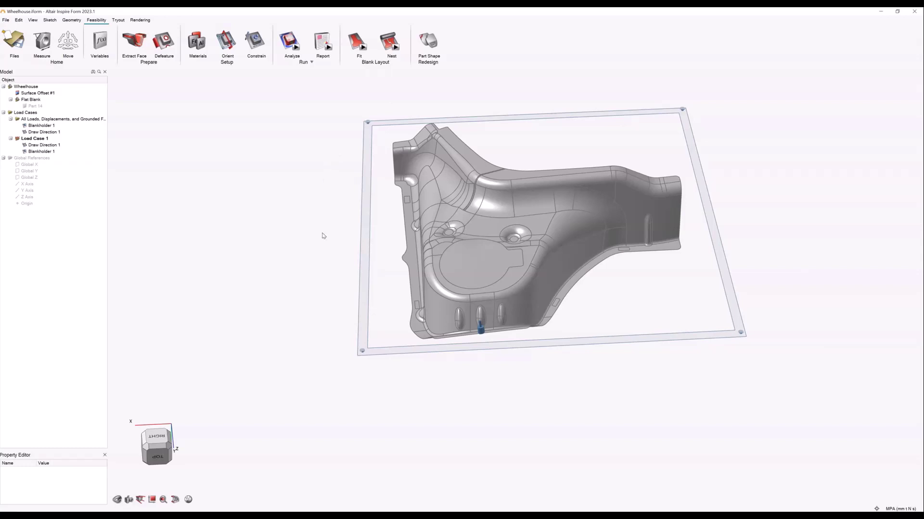
# Step: Switch to the Multi Stage Tryout Analysis model window and view its single action tooling from above
pyautogui.moveTo(292, 515)
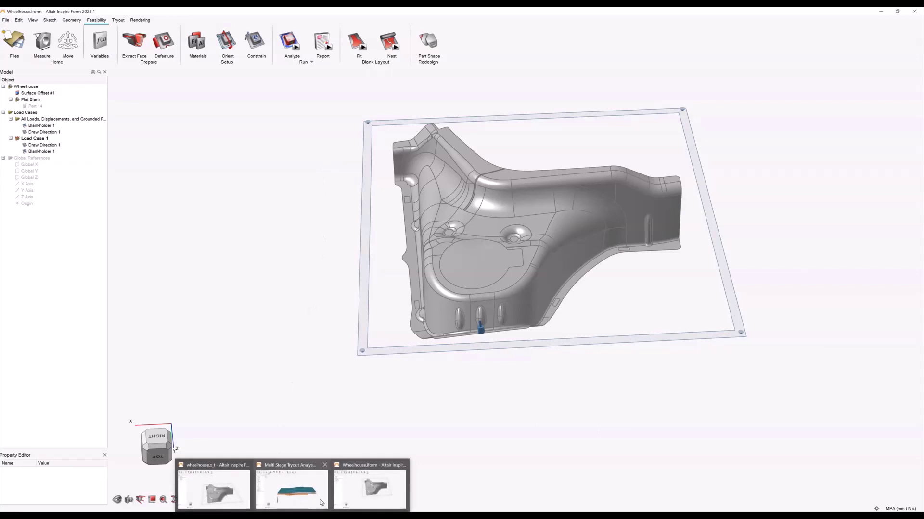
pyautogui.click(292, 490)
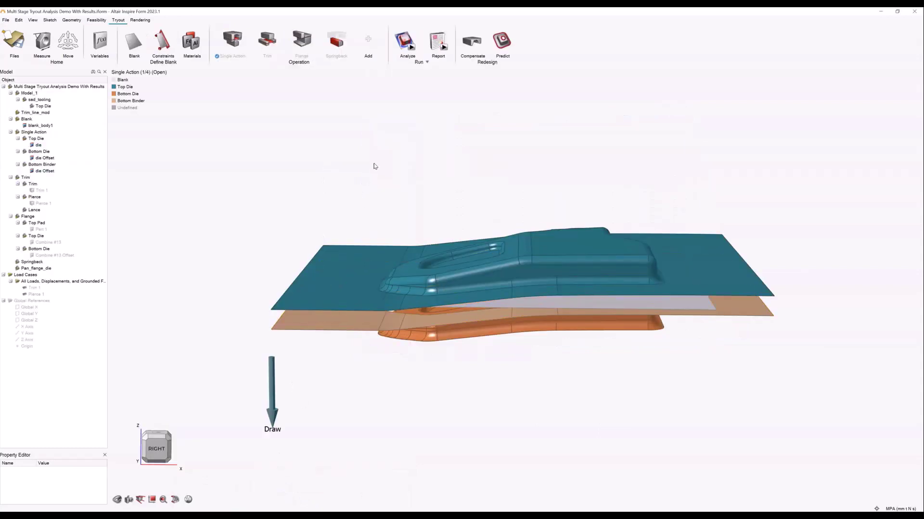
pyautogui.moveTo(390, 140)
pyautogui.mouseDown(button='right')
pyautogui.moveTo(410, 149)
pyautogui.moveTo(407, 172)
pyautogui.mouseUp(button='right')
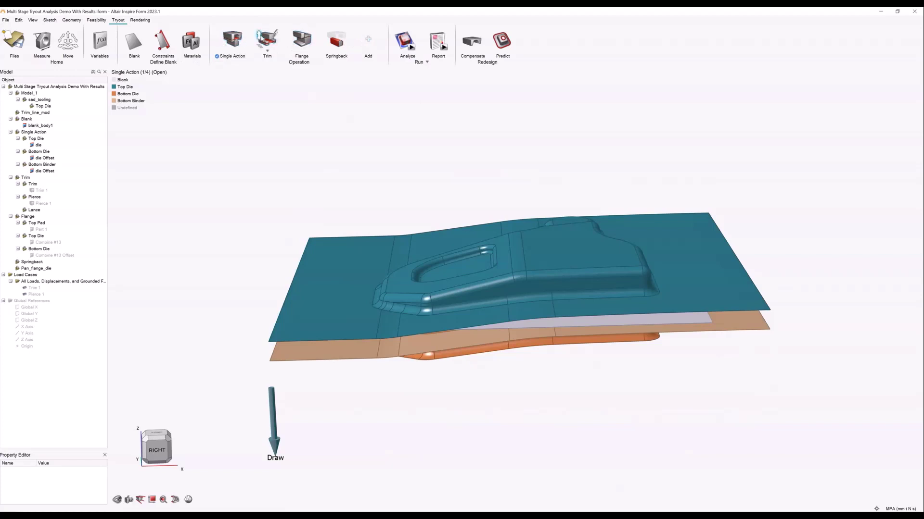
# Step: Add a Double Action operation to the tryout process and review the tool types that can be added to it
pyautogui.click(366, 46)
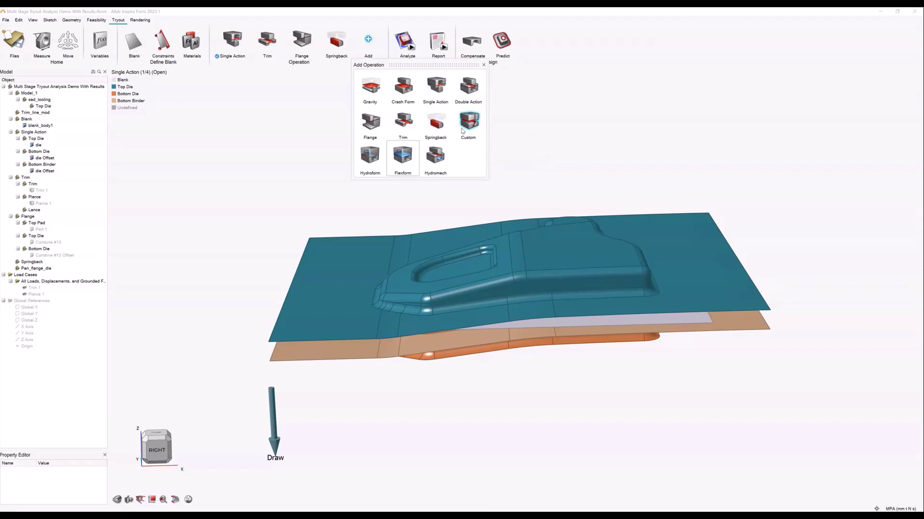
pyautogui.click(468, 87)
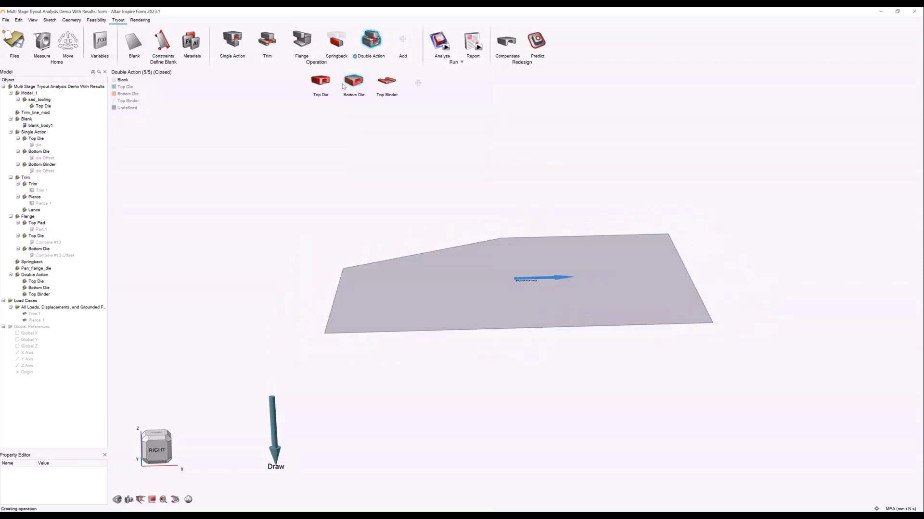
pyautogui.click(418, 83)
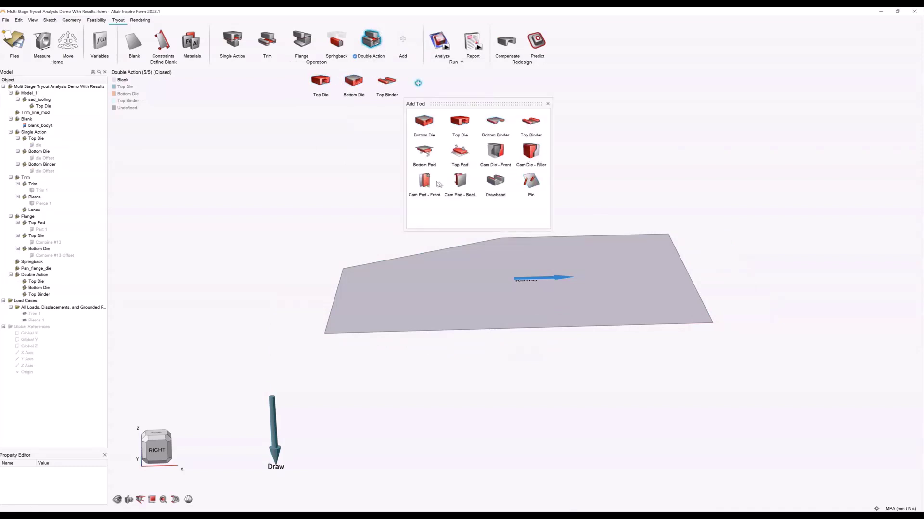
pyautogui.click(547, 104)
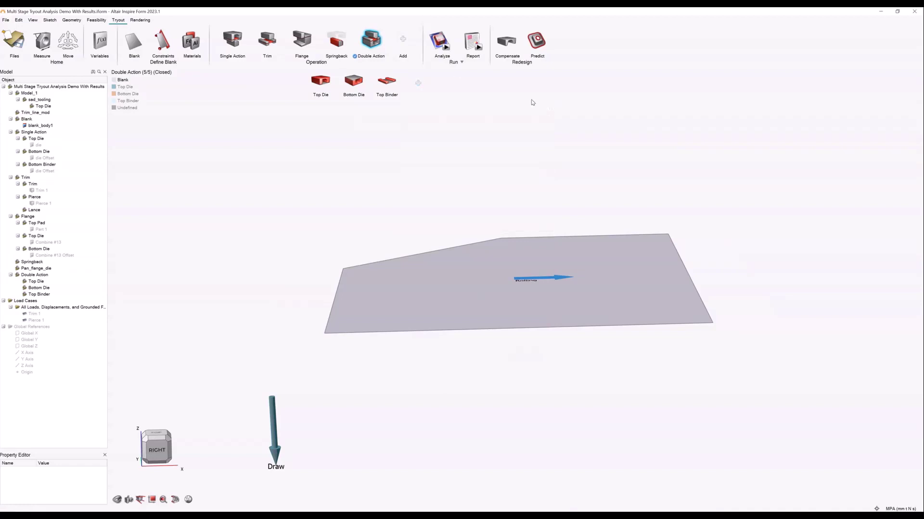
# Step: Show the multistage tryout analysis results and set the animation to run all operations sequentially
pyautogui.click(440, 41)
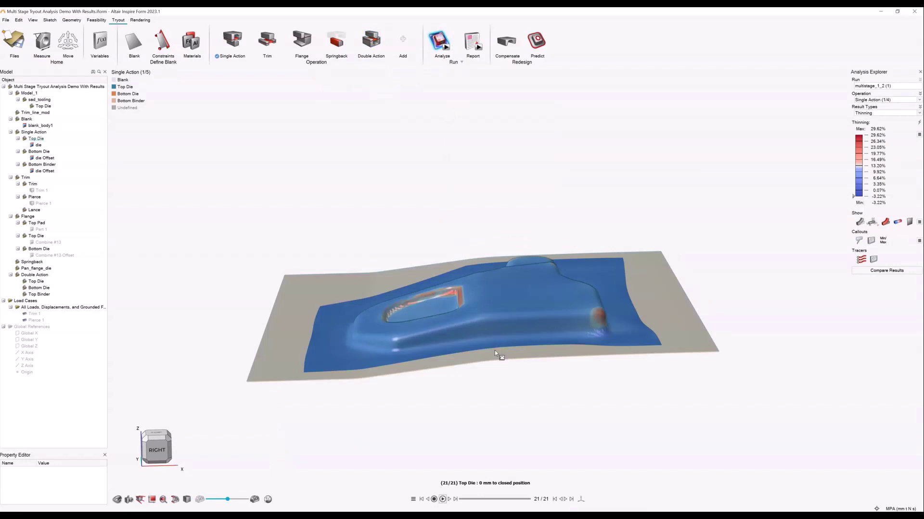
pyautogui.moveTo(495, 351)
pyautogui.mouseDown(button='middle')
pyautogui.moveTo(497, 332)
pyautogui.moveTo(493, 355)
pyautogui.mouseUp(button='middle')
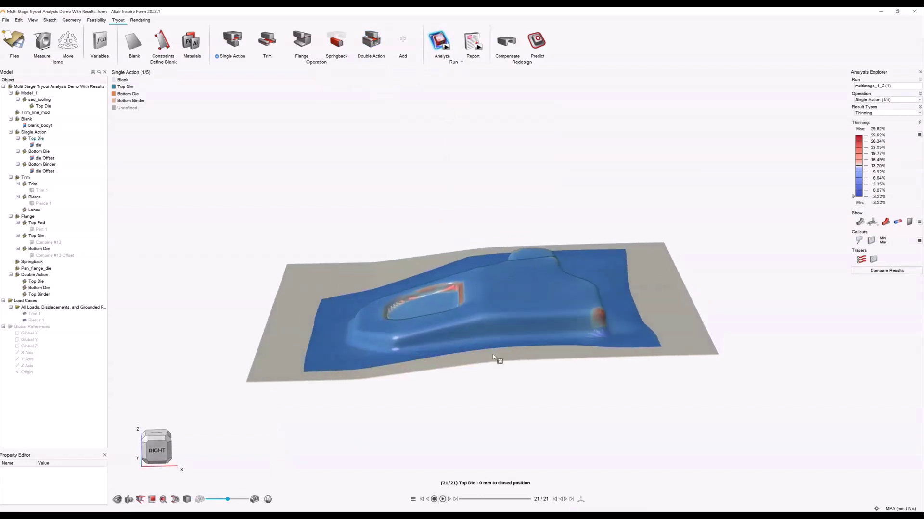
pyautogui.click(413, 499)
pyautogui.click(402, 460)
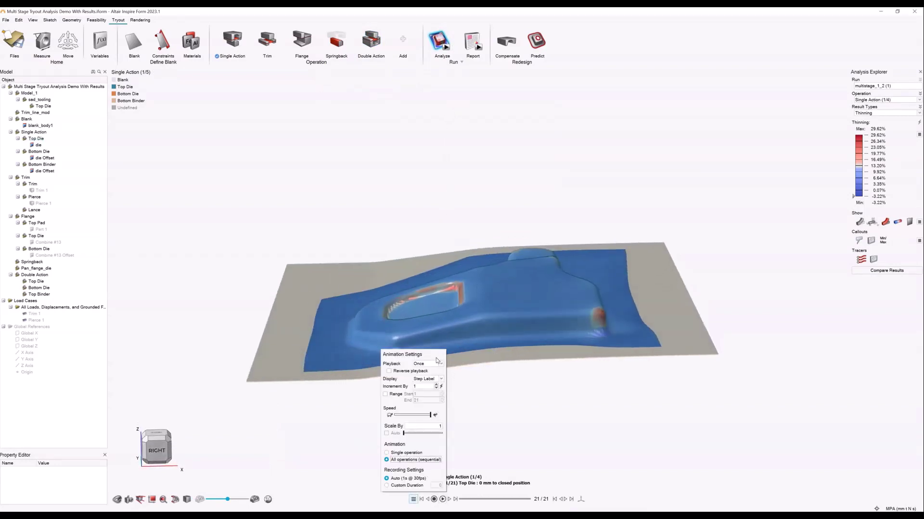
pyautogui.click(501, 402)
pyautogui.moveTo(501, 402); pyautogui.dragTo(505, 387, button='middle')
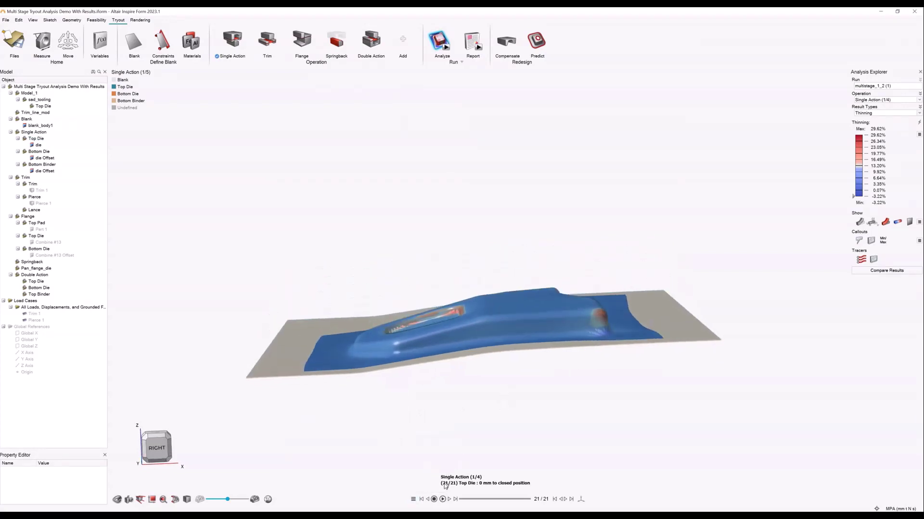
# Step: Play the thinning animation through all operations, stop it at Springback, and examine the formed part from above
pyautogui.click(413, 499)
pyautogui.click(508, 429)
pyautogui.click(443, 499)
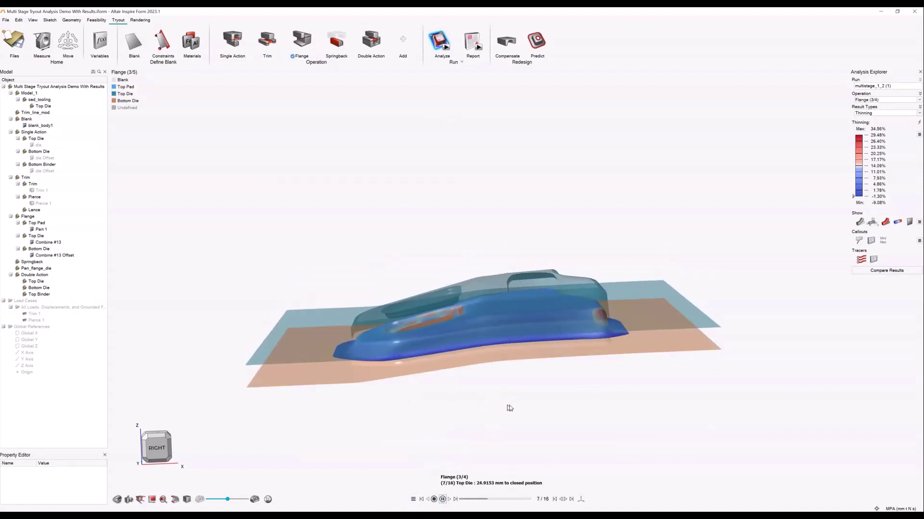
pyautogui.moveTo(507, 406); pyautogui.dragTo(540, 438, button='right')
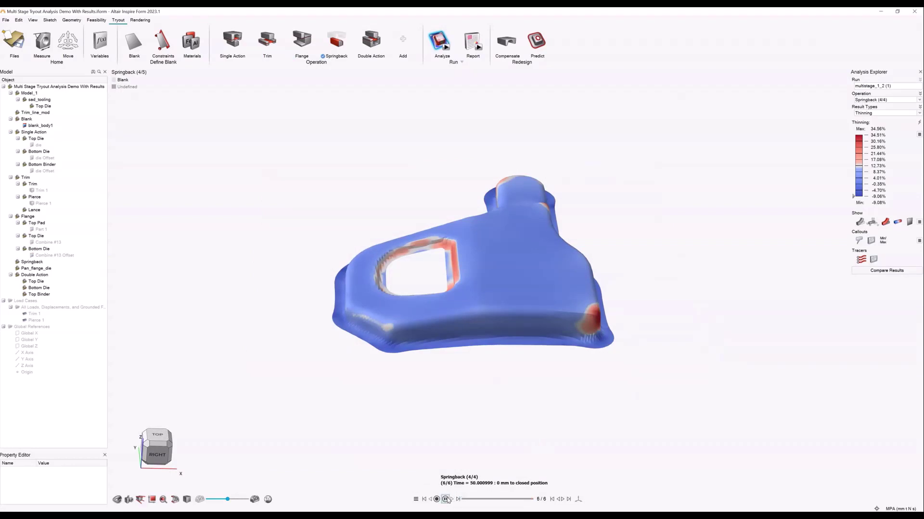
pyautogui.click(445, 499)
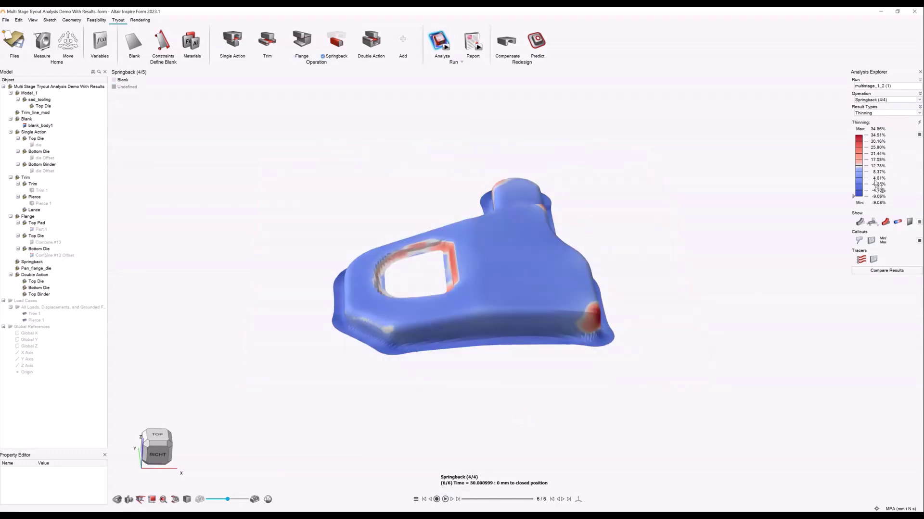
# Step: Switch the results to the Single Action operation and display the Formability result type
pyautogui.click(879, 100)
pyautogui.click(878, 105)
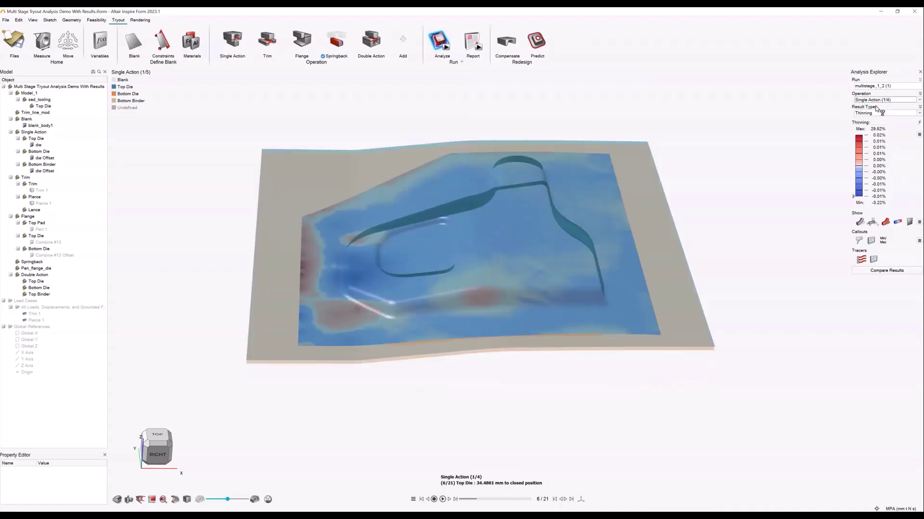
pyautogui.click(874, 113)
pyautogui.click(866, 135)
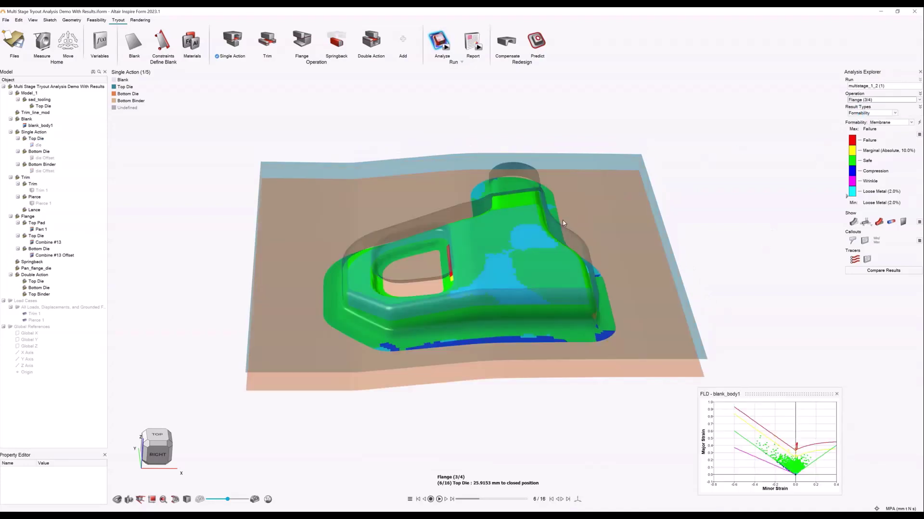
# Step: Hide the top pad and top die in the Flange results and examine the formability of the part on the bottom die
pyautogui.moveTo(483, 289); pyautogui.dragTo(467, 310, button='right')
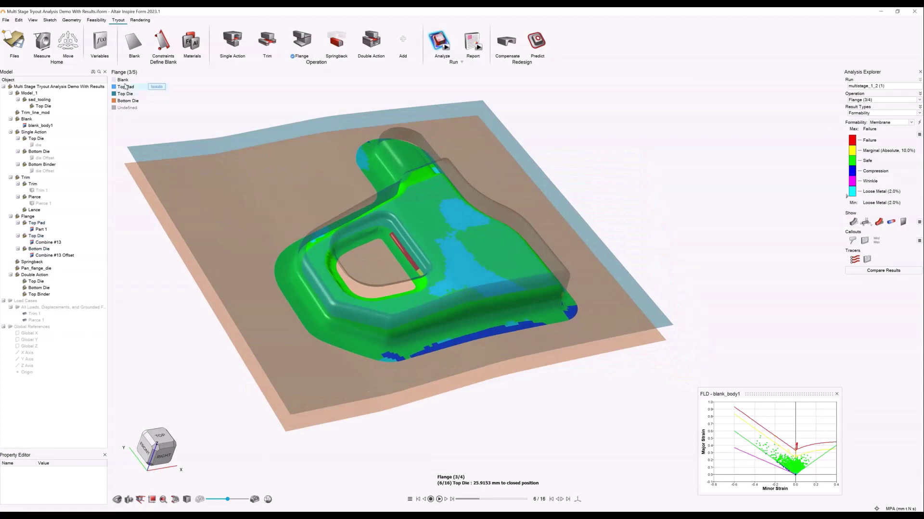
pyautogui.click(114, 87)
pyautogui.click(114, 94)
pyautogui.scroll(3, 357, 218)
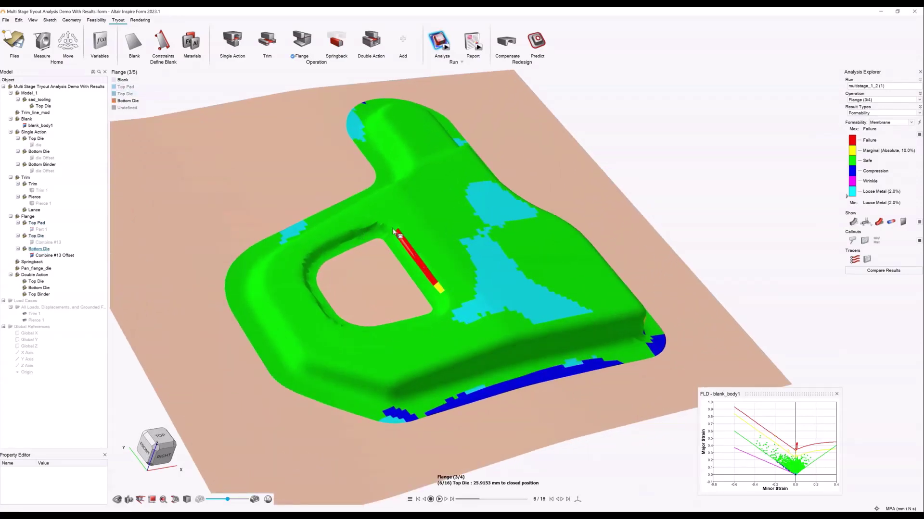
pyautogui.scroll(-4, 433, 271)
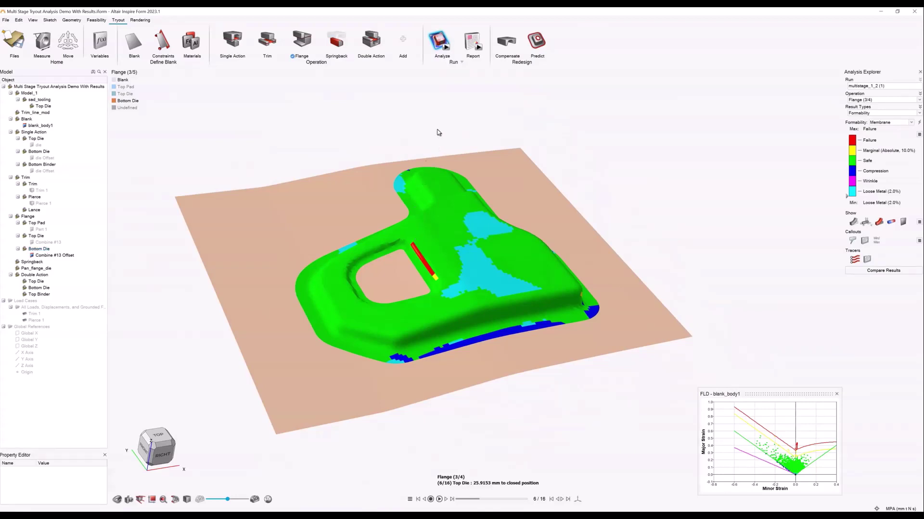
pyautogui.moveTo(434, 128); pyautogui.dragTo(431, 114, button='middle')
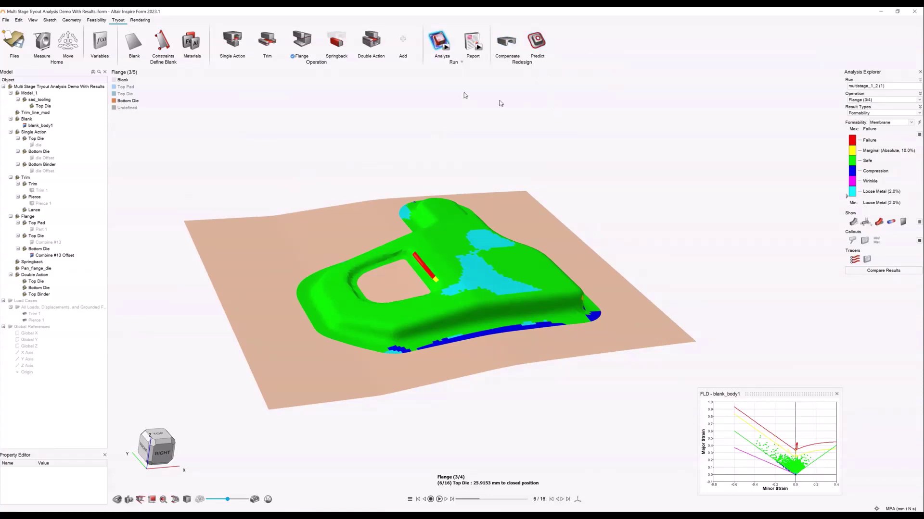
# Step: Show the Feasibility tools, switch to the Wheelhouse.iform model window and open the blank layout Fit tool
pyautogui.click(99, 20)
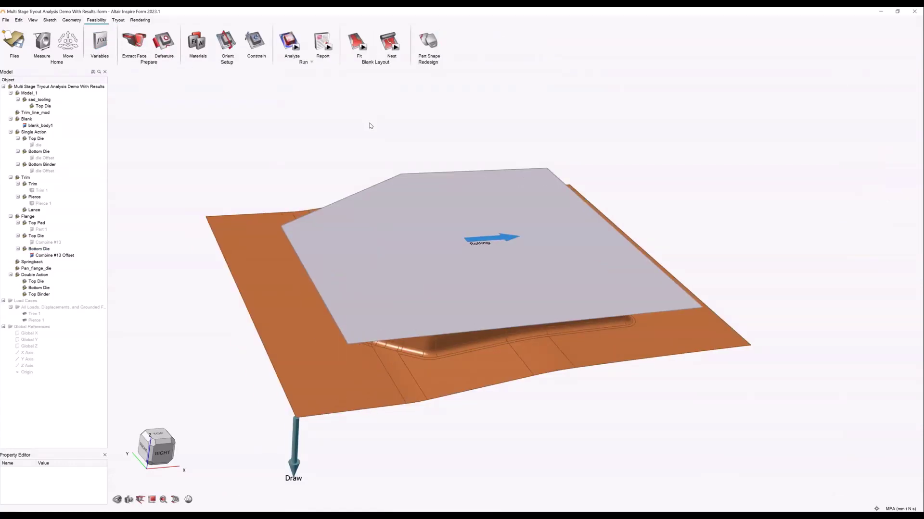
pyautogui.click(292, 516)
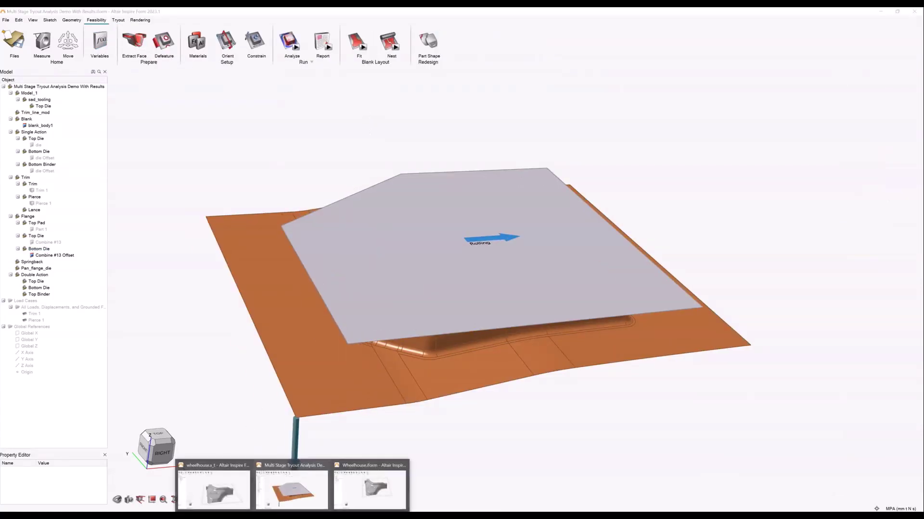
pyautogui.click(369, 487)
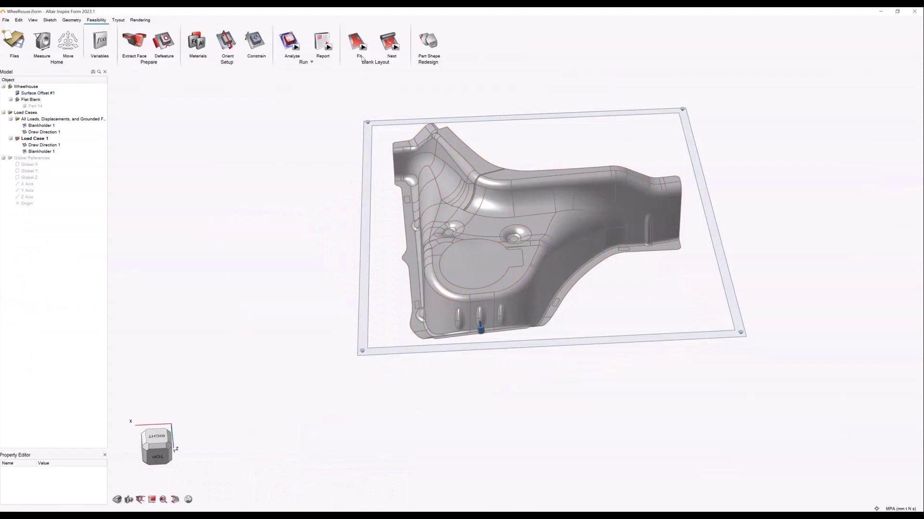
pyautogui.click(358, 43)
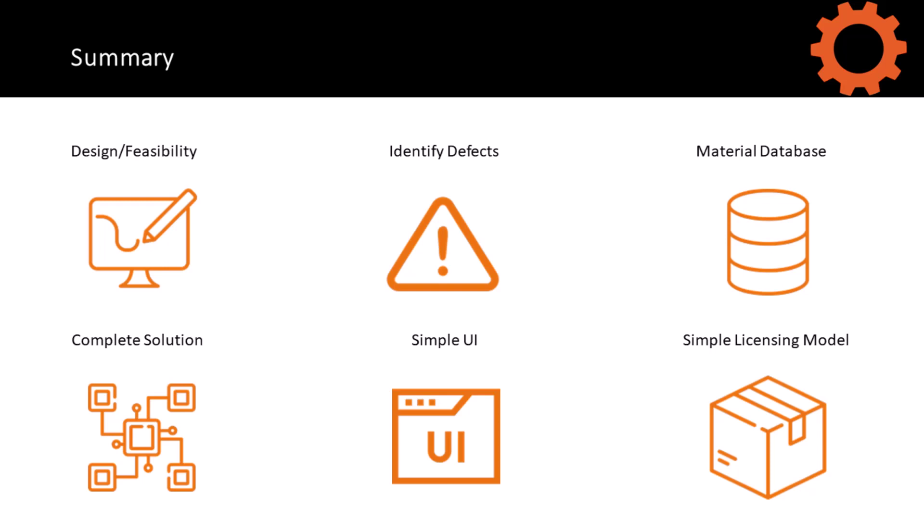
pyautogui.press('Right')
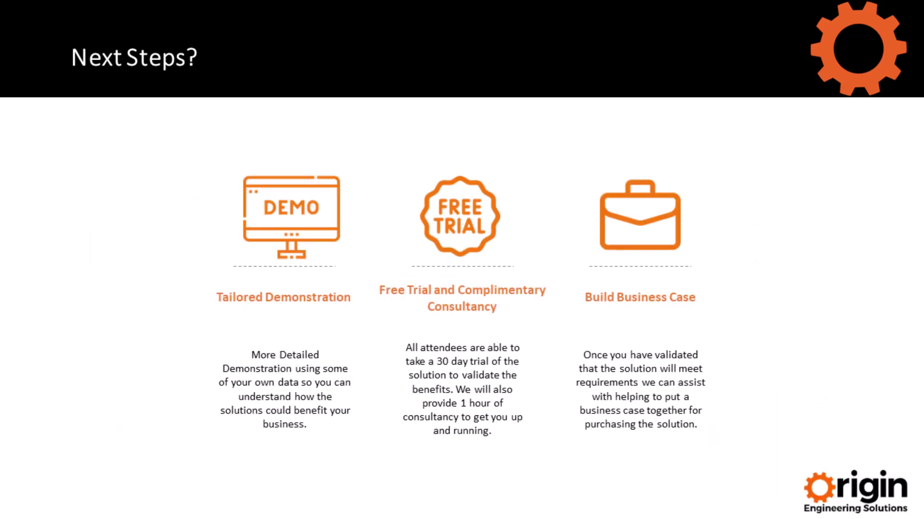